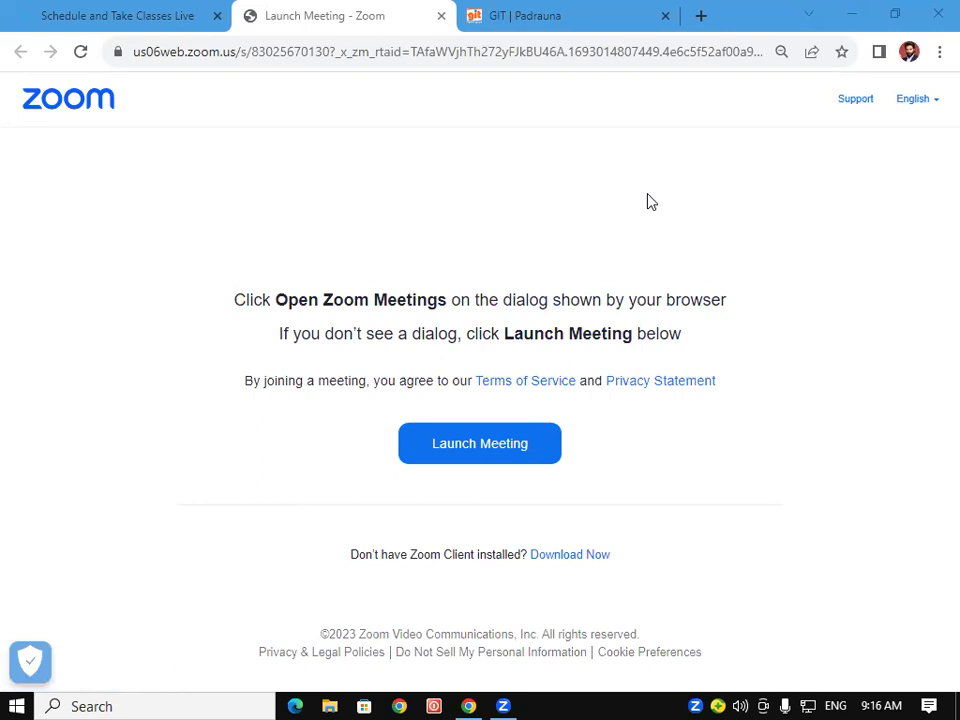
Step: Launch Word from the Run prompt with winword and start a blank document
key("super+r")
type("WIN")
key("Down")
key("Return")
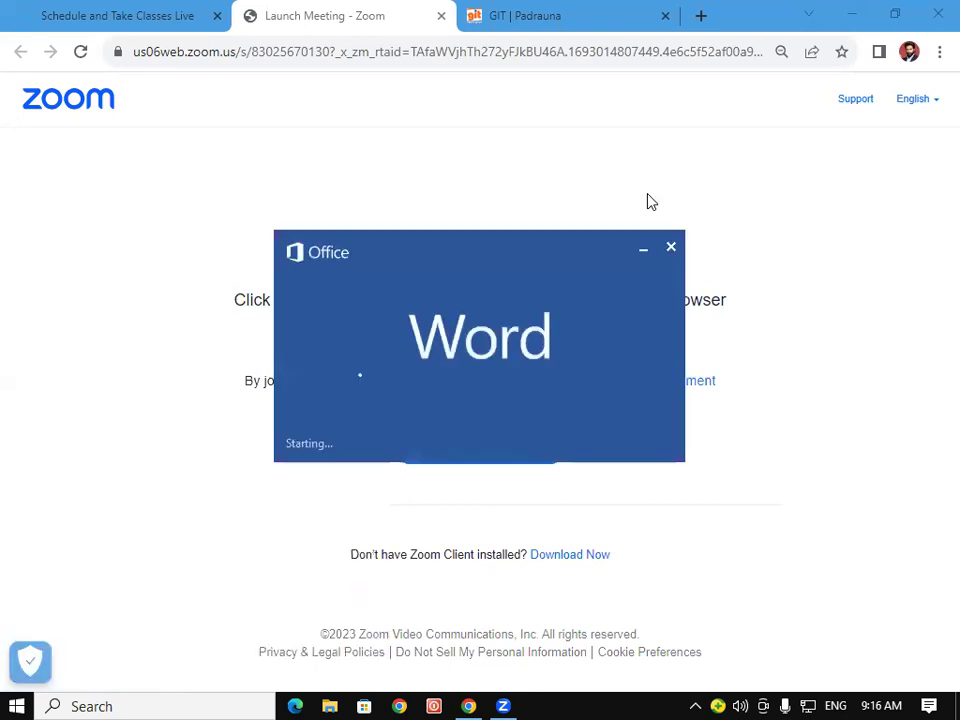
key("Escape")
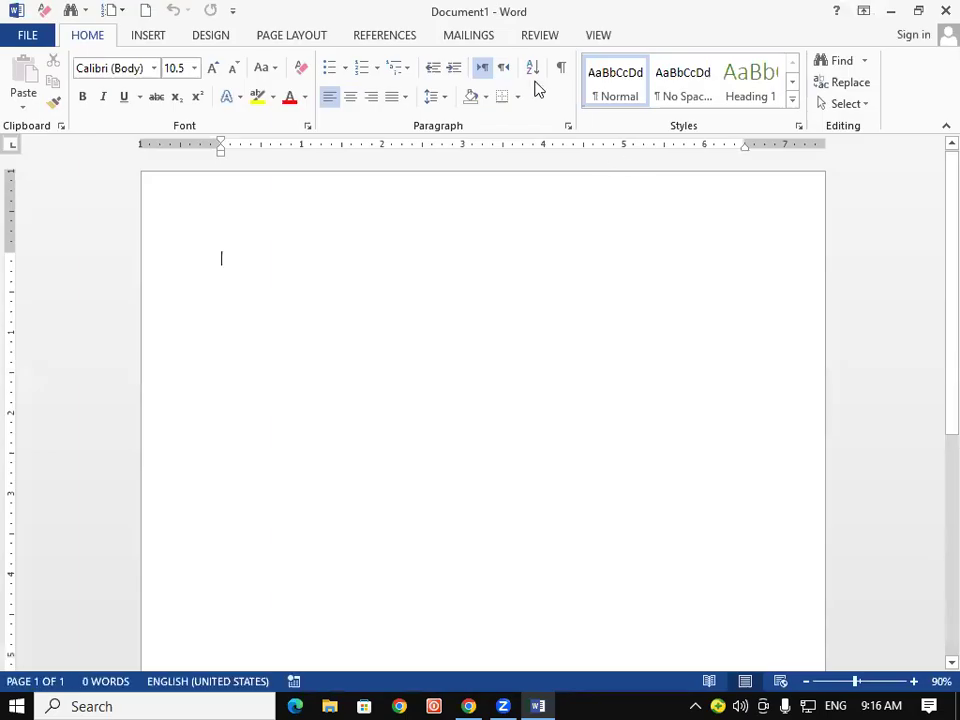
Step: Switch to the Mailings tab and choose Envelopes in the Create group
left_click(462, 37)
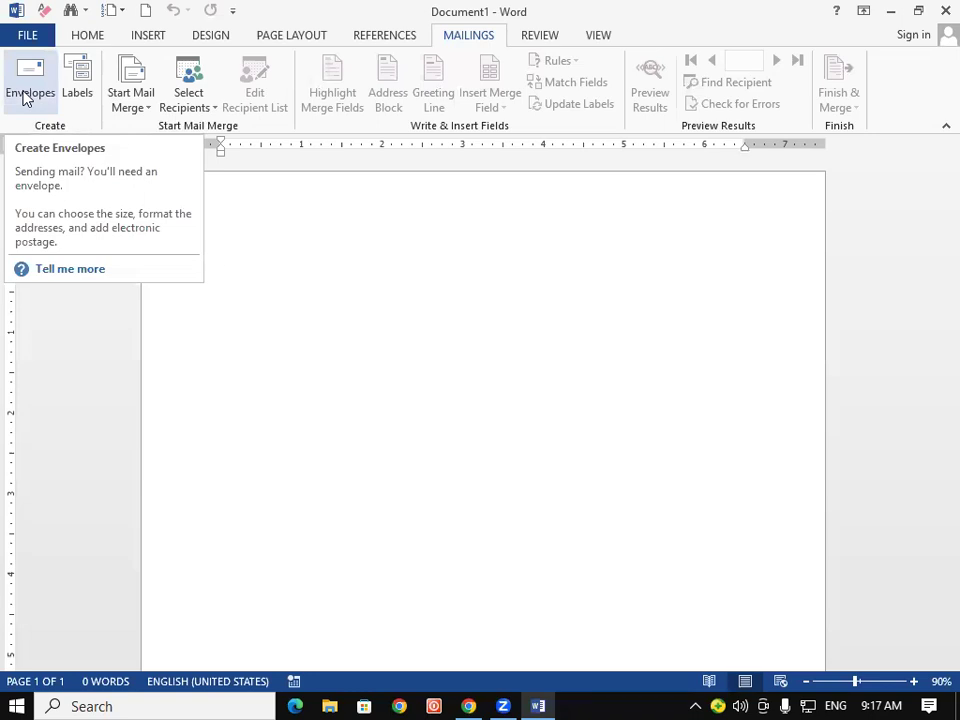
left_click(25, 97)
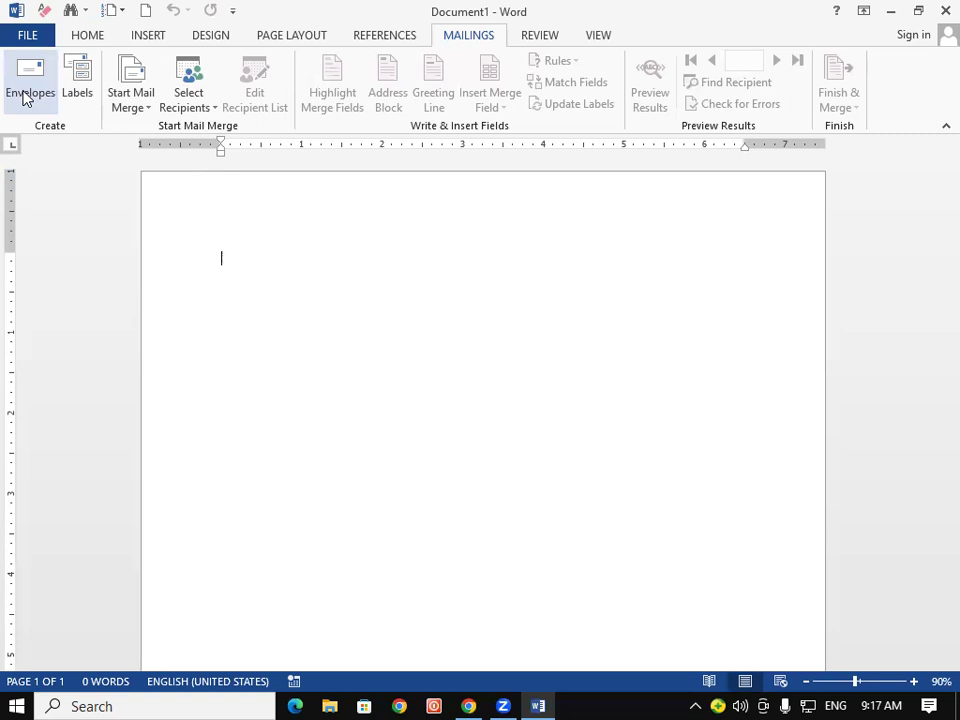
Step: Open the Envelopes and Labels dialog showing the prefilled return address
left_click(25, 97)
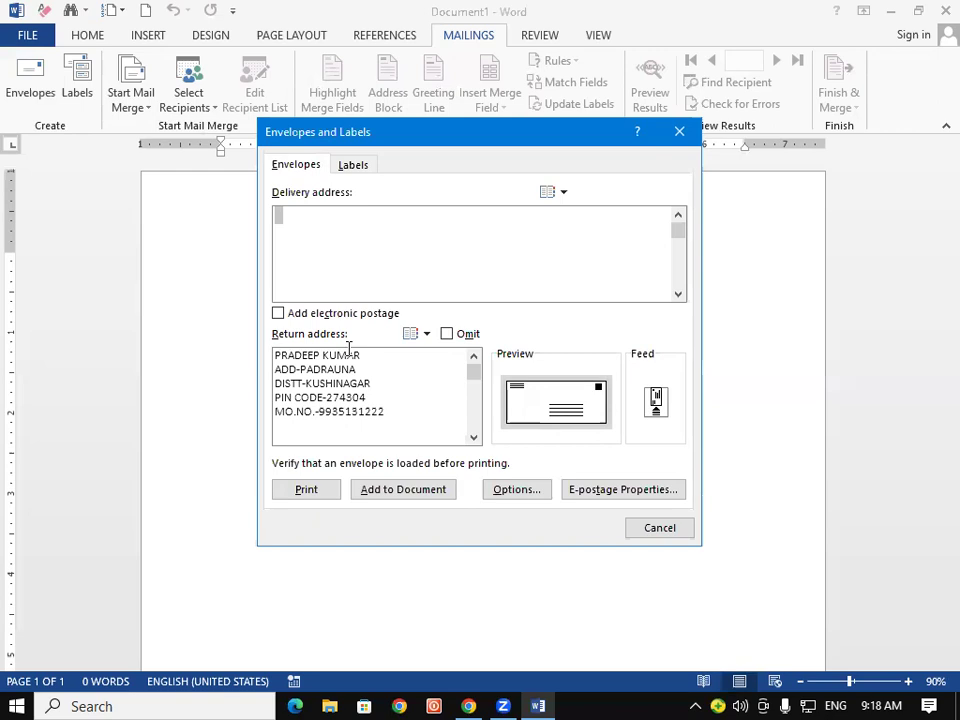
left_click(585, 617)
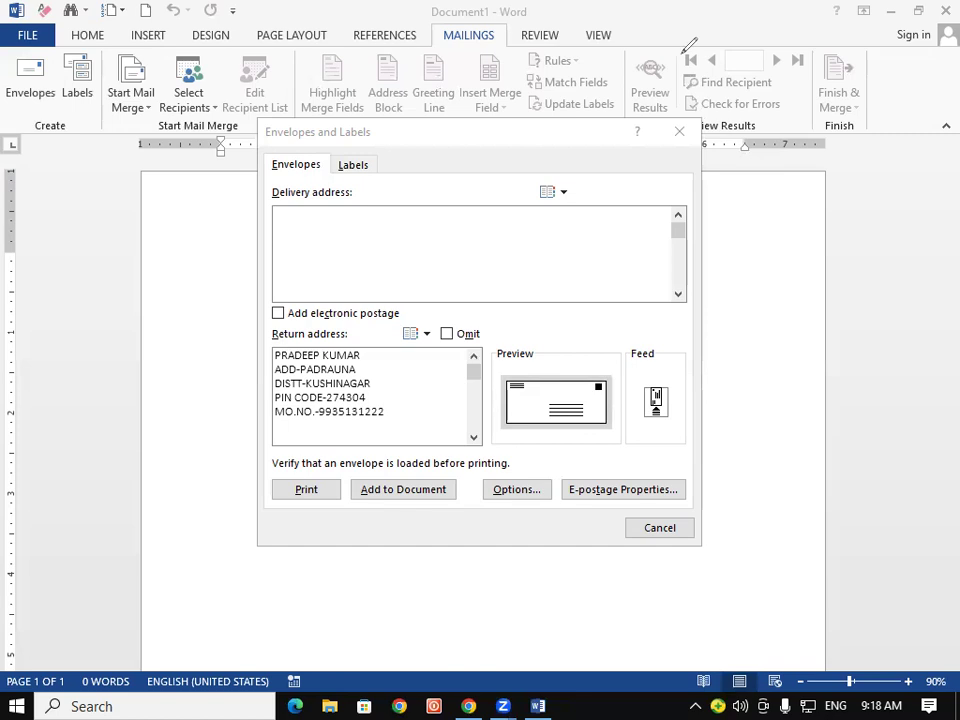
Step: Enter a four-line delivery address ending with a mobile number, then select the sender's phone line
left_click(363, 254)
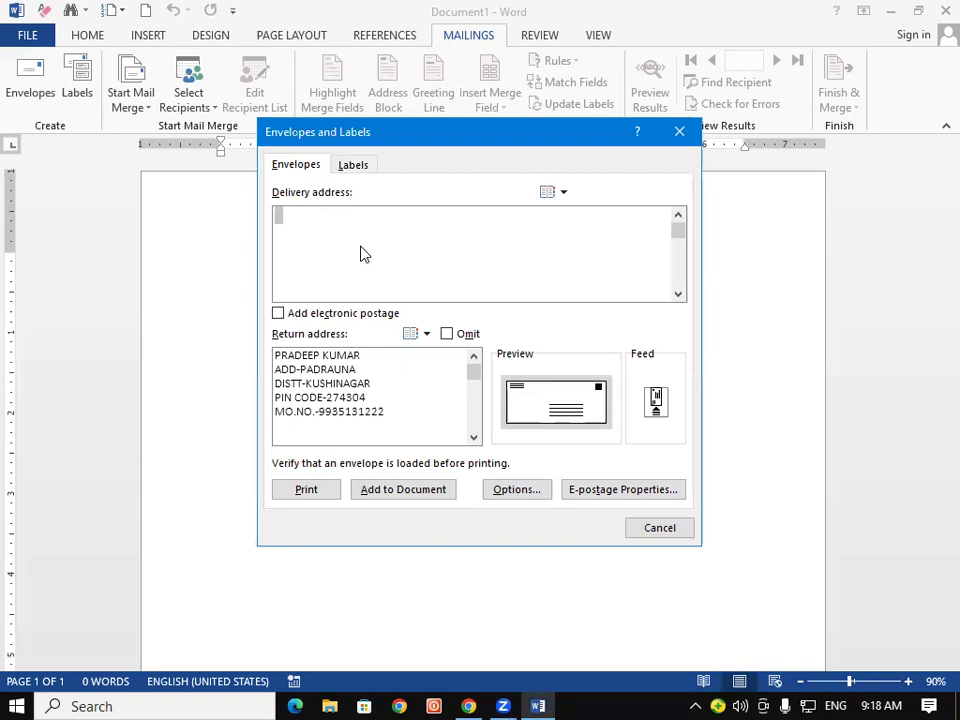
type("RAILWAY STATION ROAD")
key("Return")
type("PADRAUNA")
key("Return")
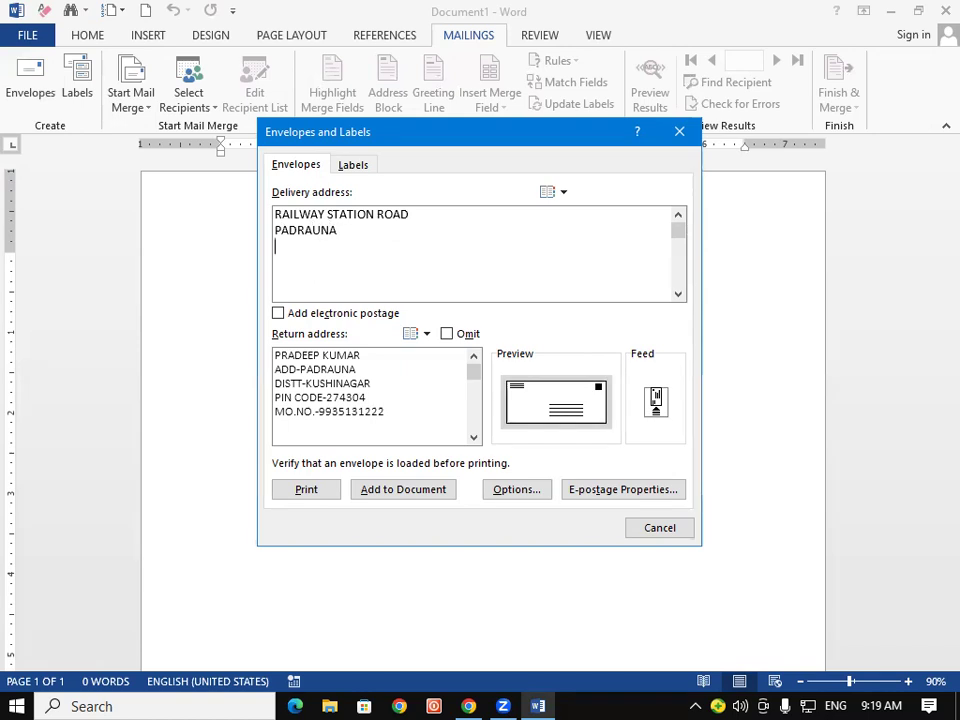
type("KUSHINAGAR")
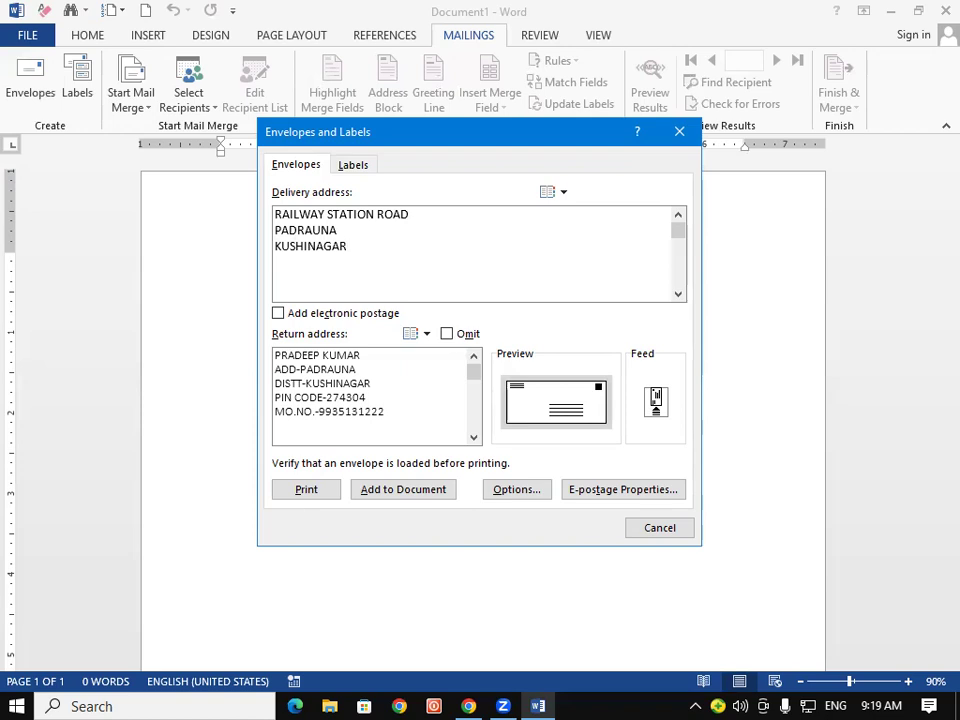
key("Return")
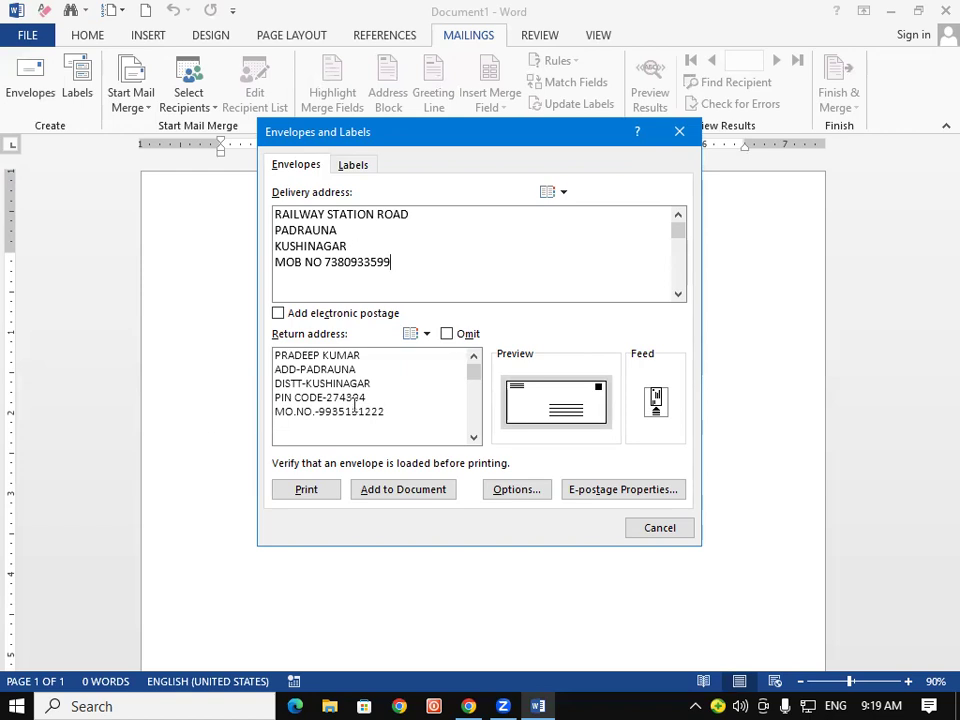
left_click_drag(395, 414, 289, 380)
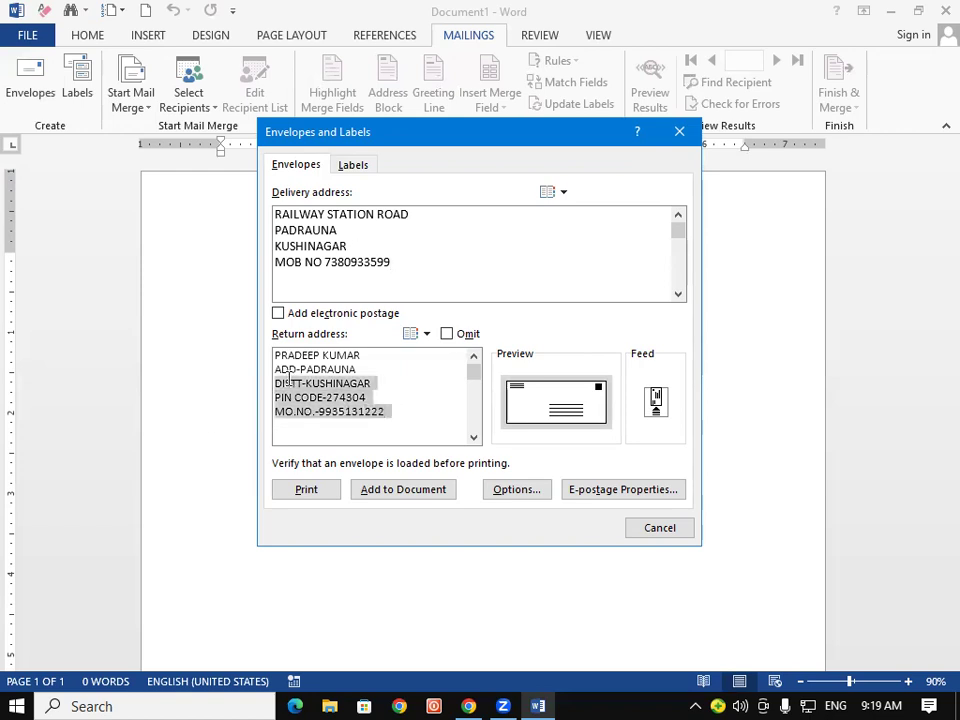
mouse_move(289, 380)
left_mouse_down()
mouse_move(415, 425)
mouse_move(378, 421)
left_mouse_up()
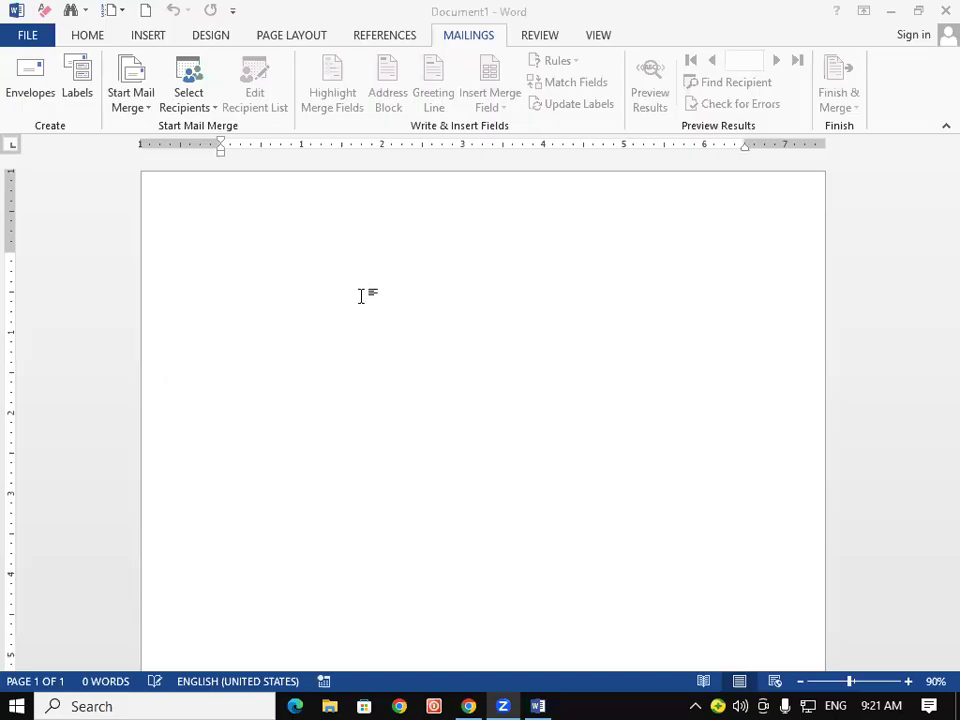
Step: Reopen Envelopes and type the street, town and district as a three-line delivery address
left_click(31, 103)
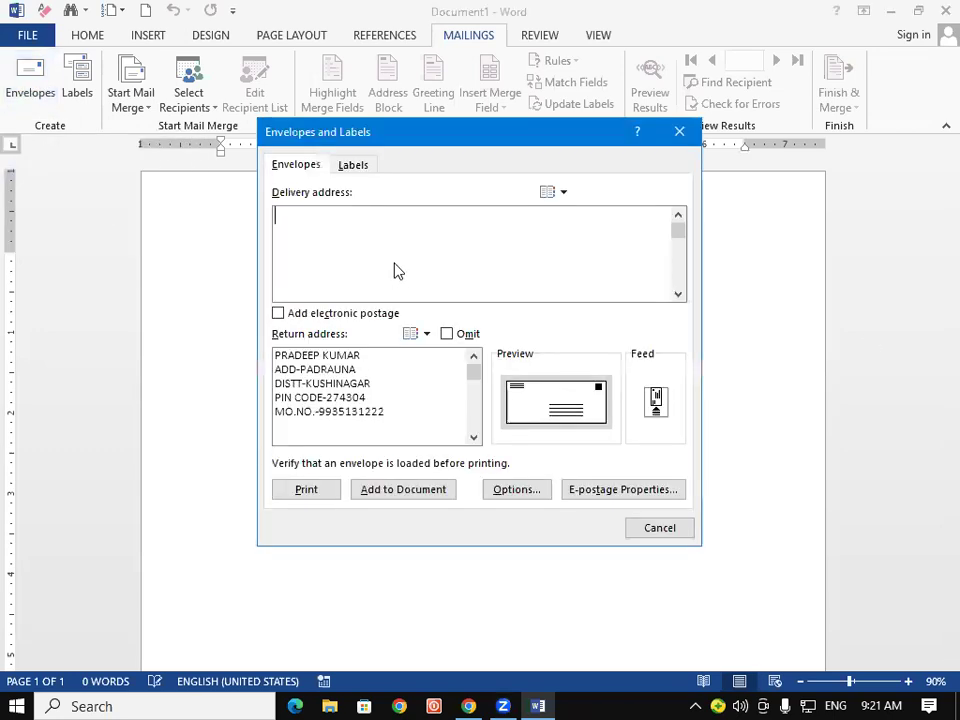
type("RAILWAY ")
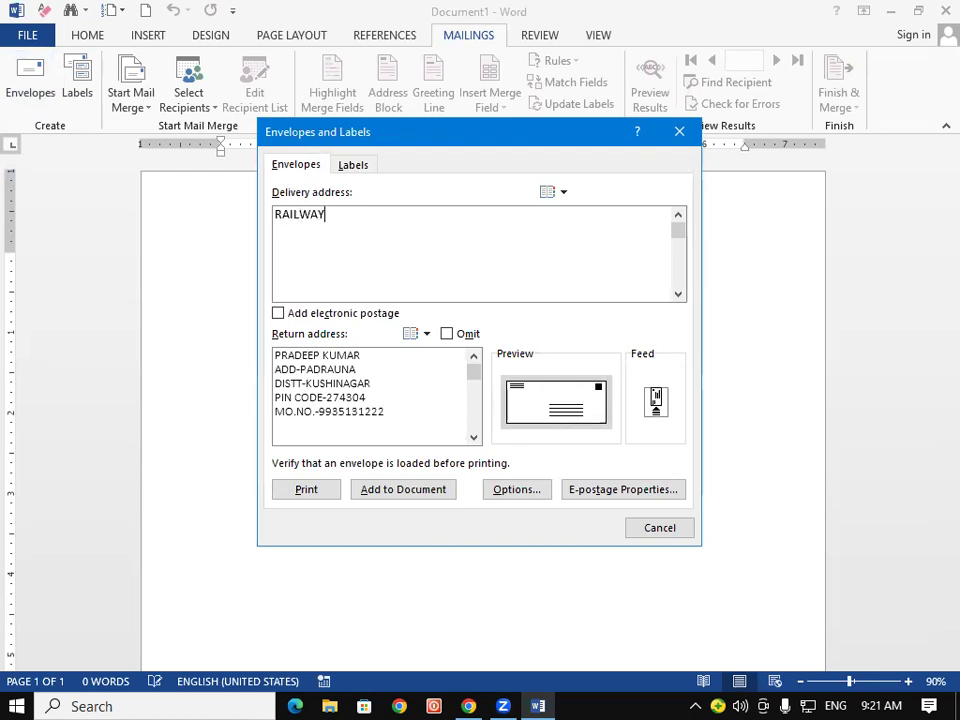
type("STATION R")
type("OAD")
key("Return")
type("PADRAUNA")
key("Return")
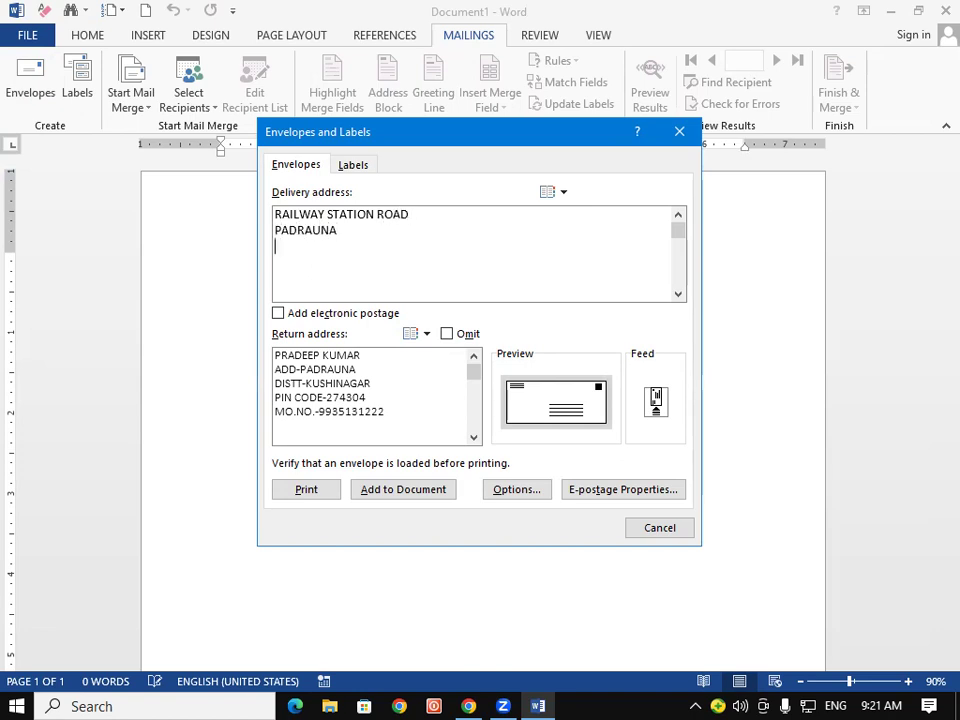
type("KUSHINAGAR")
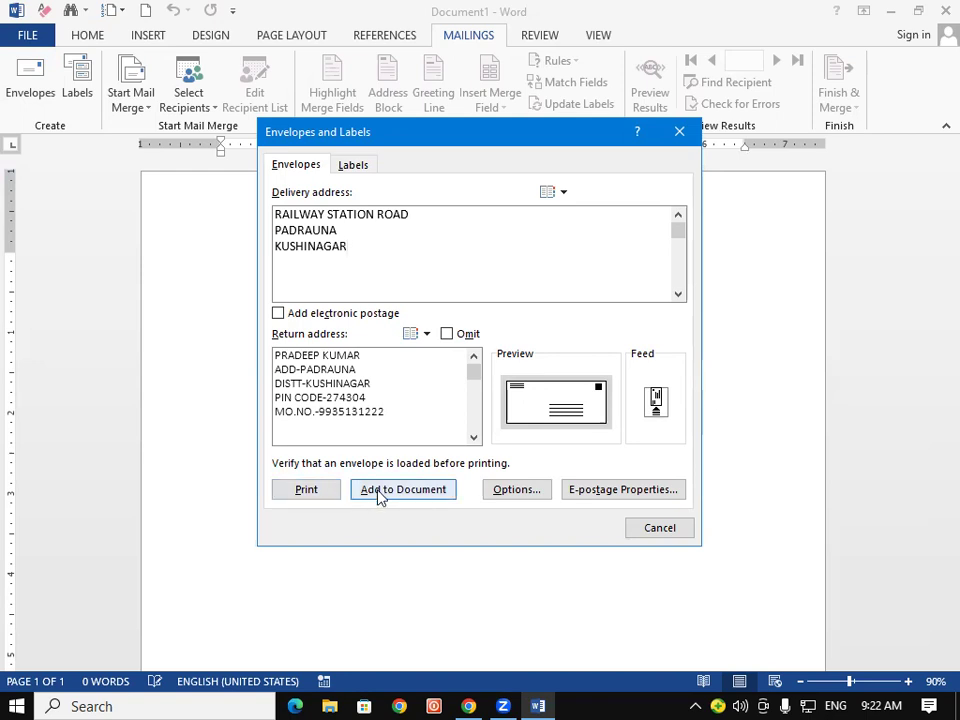
Step: Add the envelope to the document and check its delivery and return address boxes
left_click(378, 495)
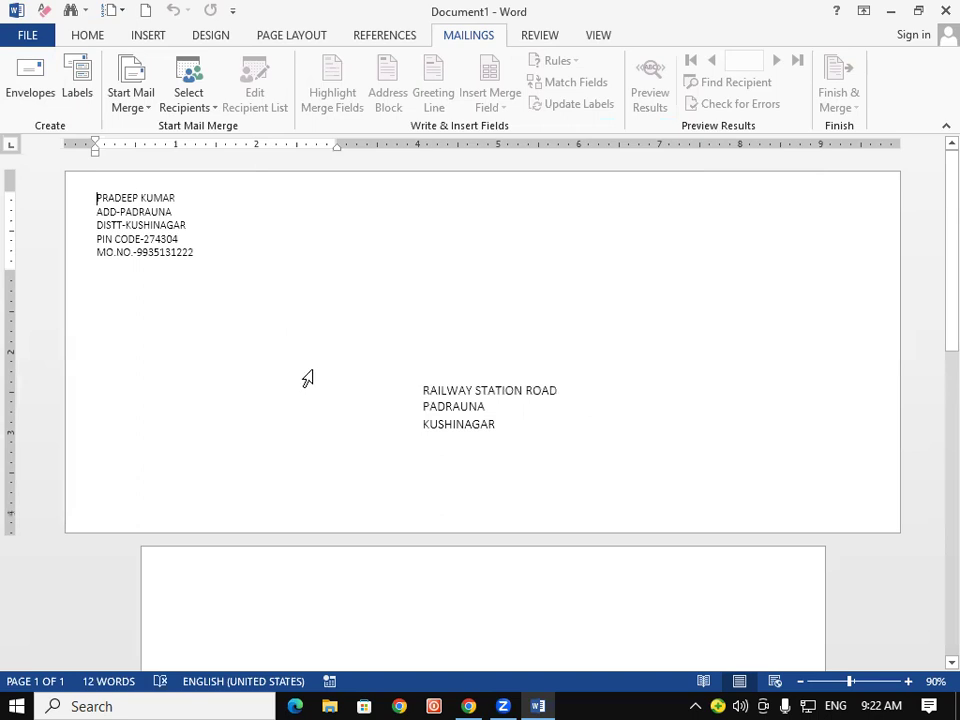
left_click(419, 386)
key("ctrl+a")
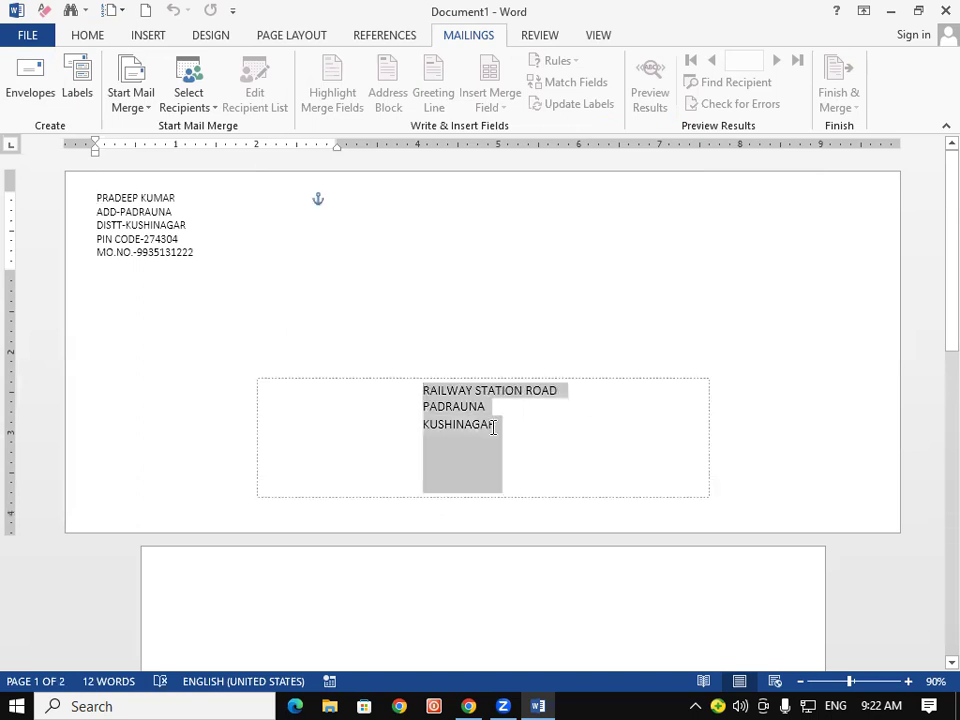
left_click(184, 283)
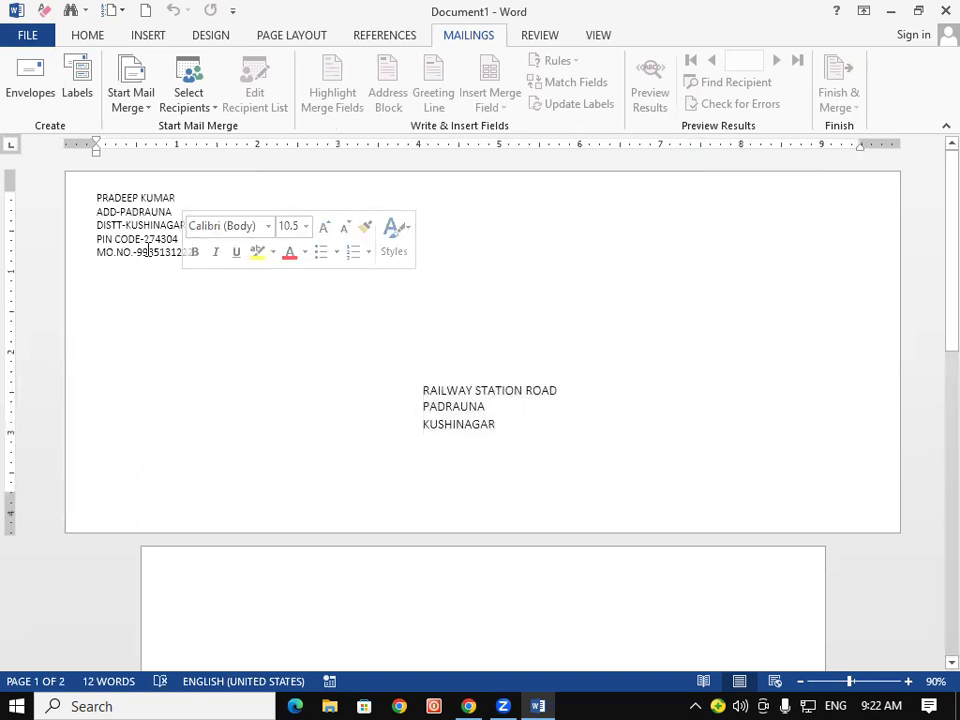
left_click(143, 249)
left_click(97, 197)
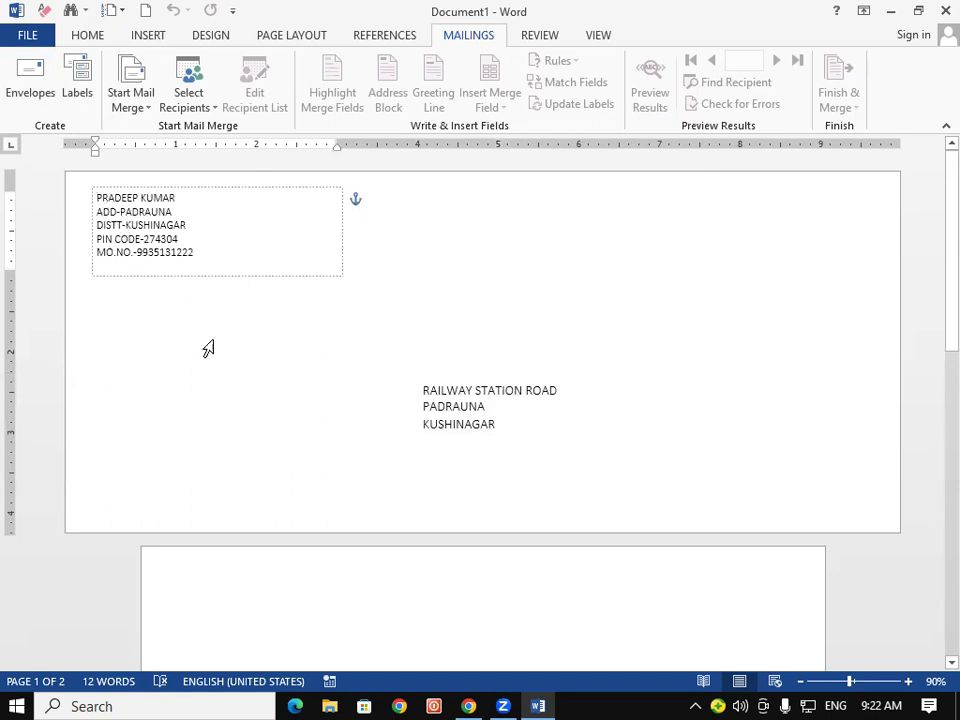
left_click(360, 199)
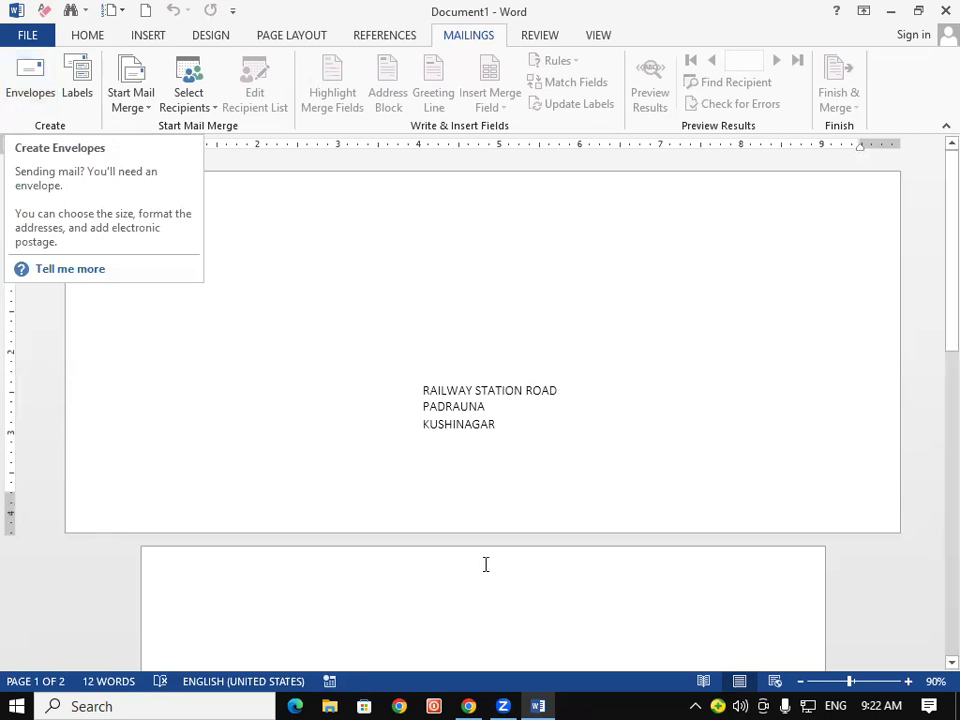
left_click_drag(113, 315, 136, 408)
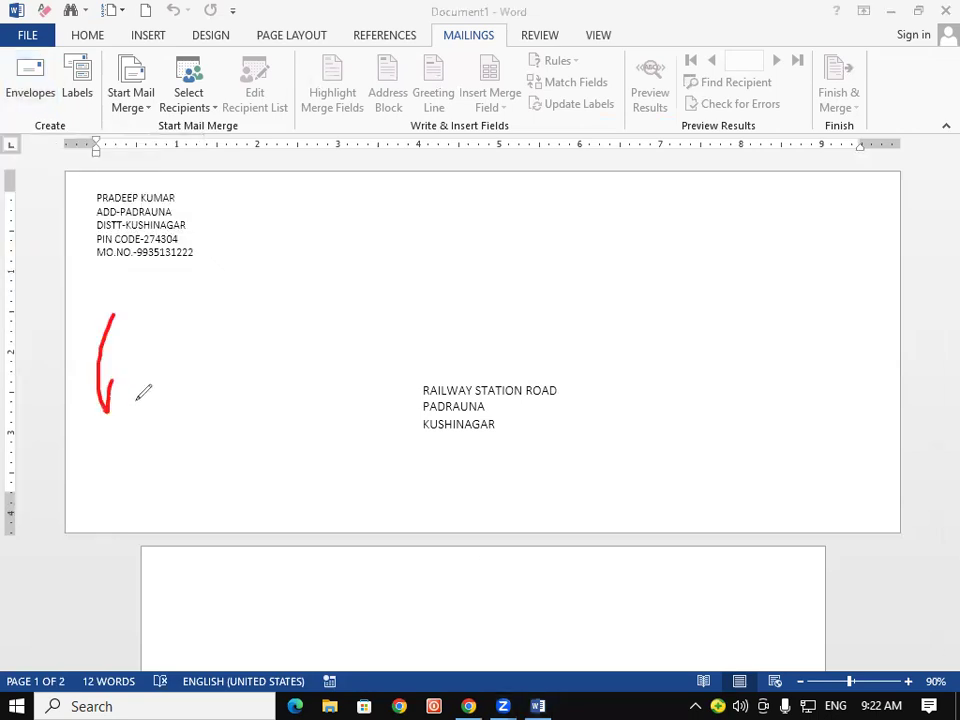
mouse_move(145, 340)
left_mouse_down()
mouse_move(152, 395)
mouse_move(186, 387)
left_mouse_up()
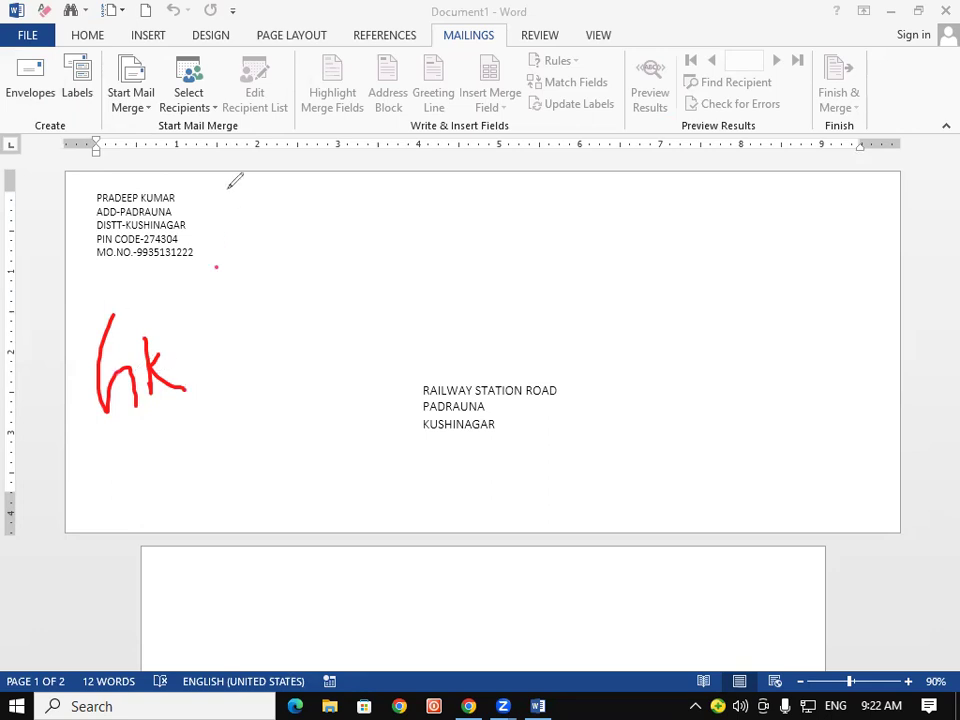
left_click_drag(216, 266, 78, 307)
left_click_drag(178, 282, 230, 262)
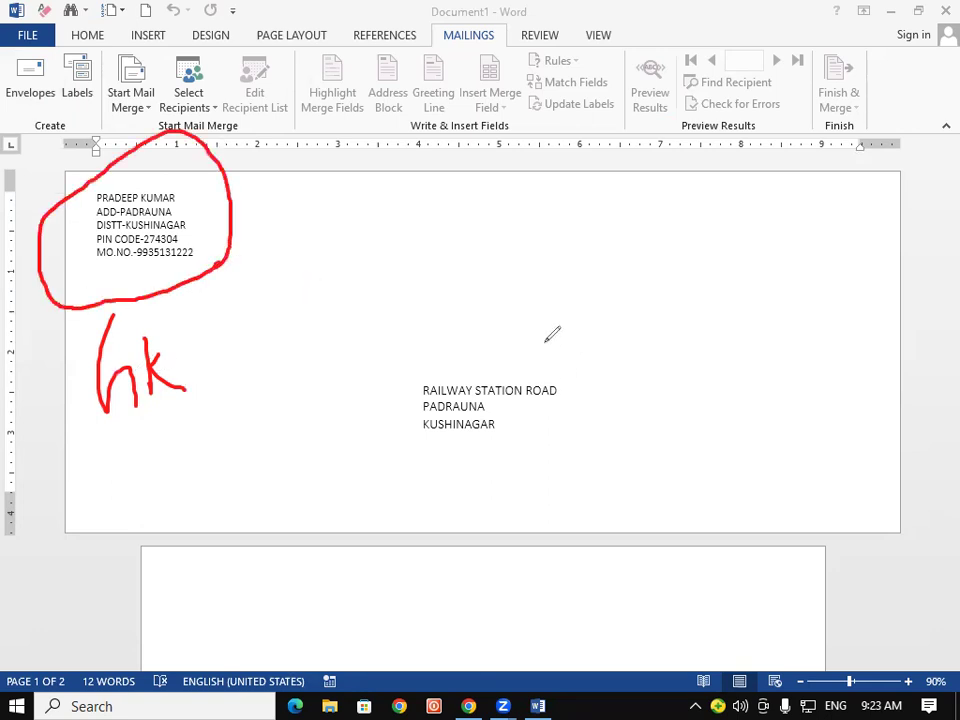
left_click_drag(569, 352, 536, 450)
left_click_drag(623, 375, 543, 358)
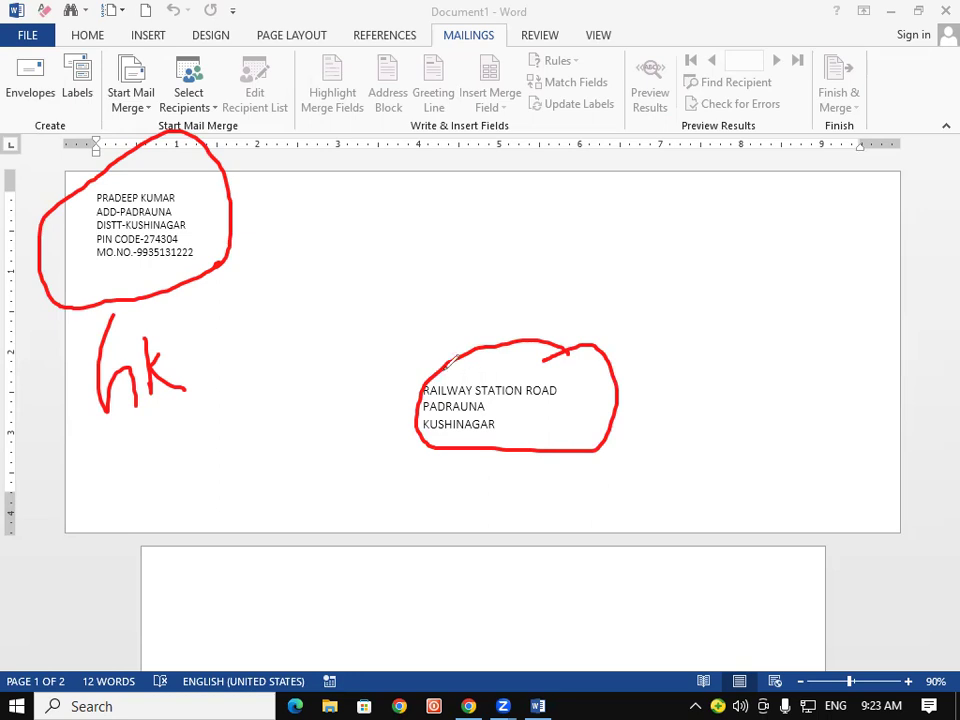
mouse_move(497, 328)
left_mouse_down()
mouse_move(431, 461)
mouse_move(562, 474)
mouse_move(470, 346)
left_mouse_up()
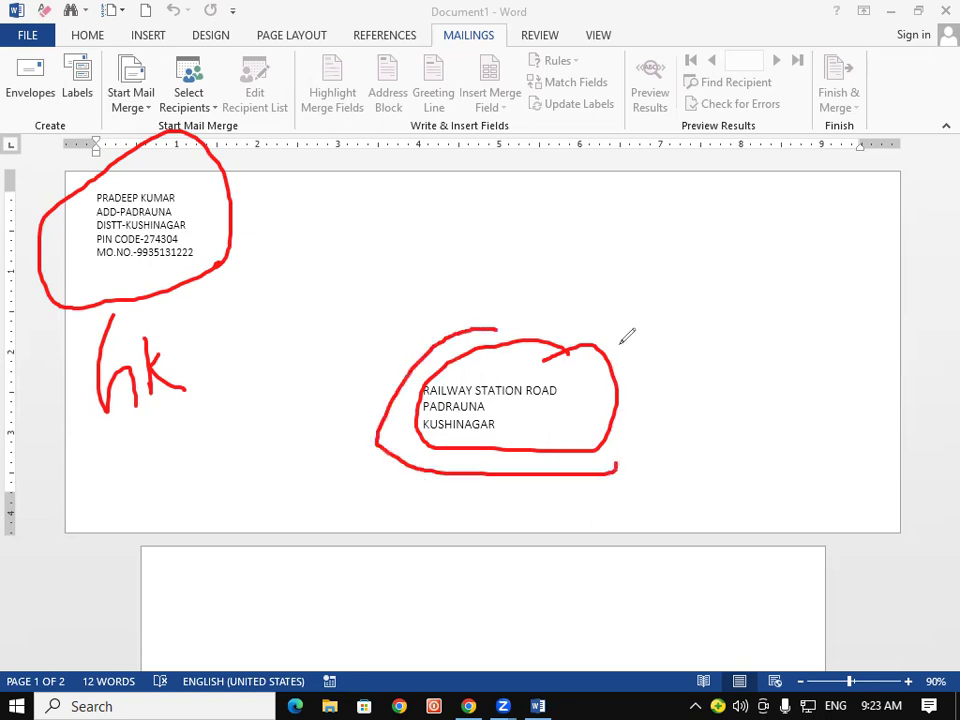
mouse_move(86, 170)
left_mouse_down()
mouse_move(154, 272)
mouse_move(210, 186)
mouse_move(89, 171)
left_mouse_up()
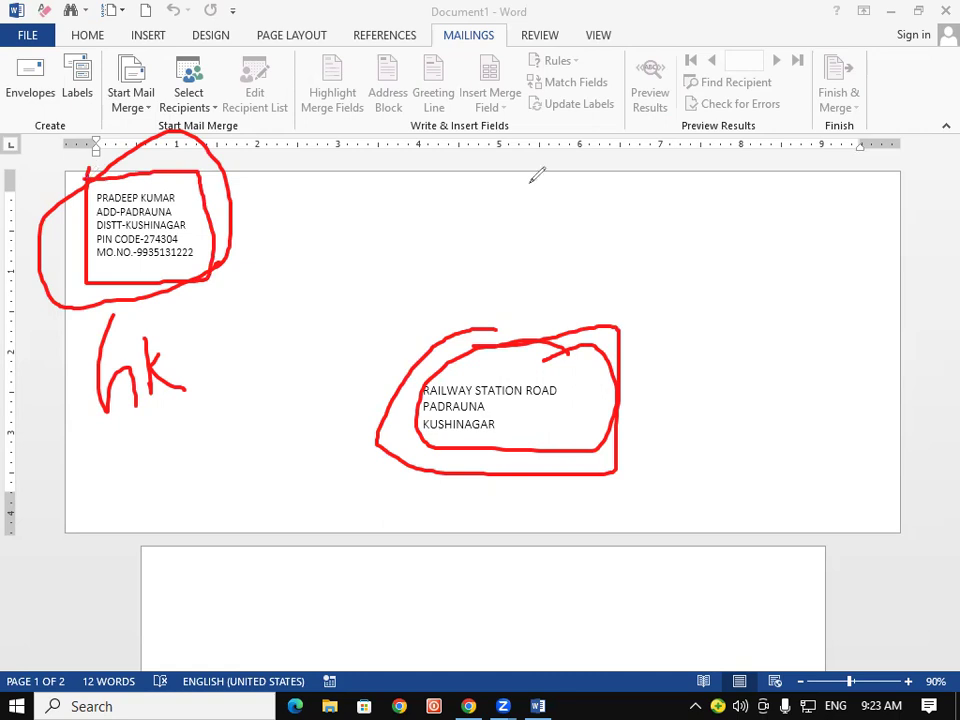
Step: Clear the on-screen ink annotations
key("Escape")
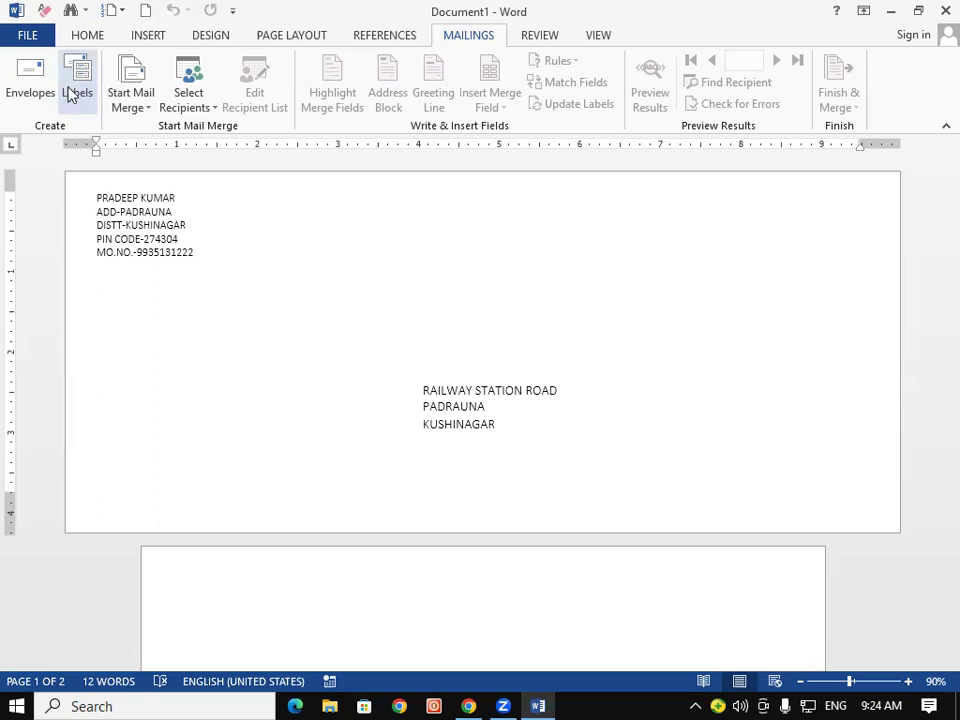
Step: Open Labels and replace the address text with 'MRP: 200'
left_click(74, 93)
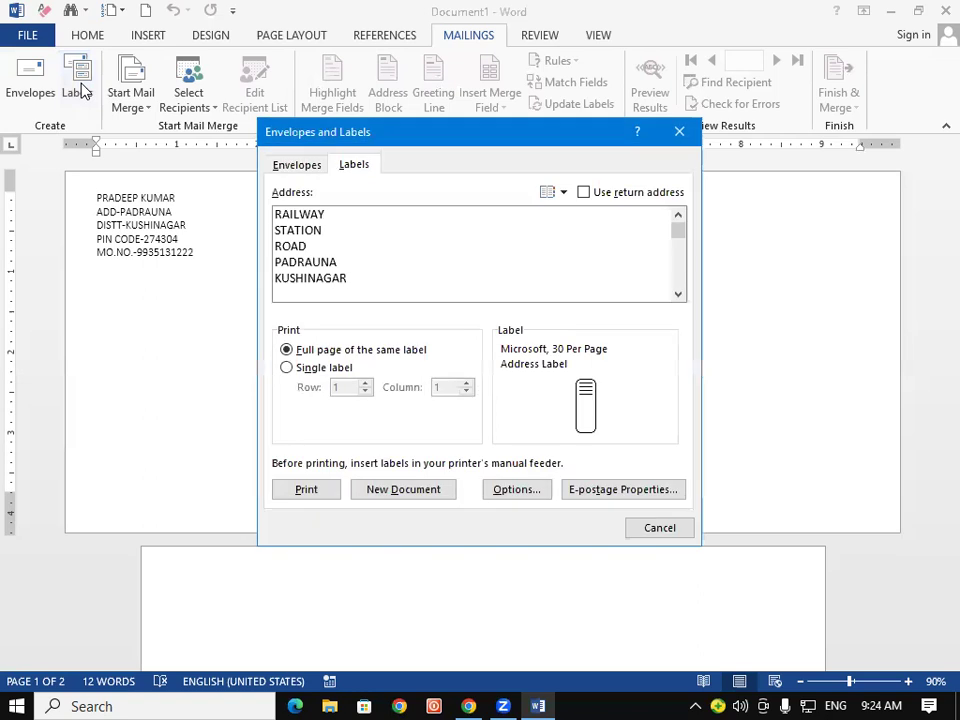
double_click(363, 291)
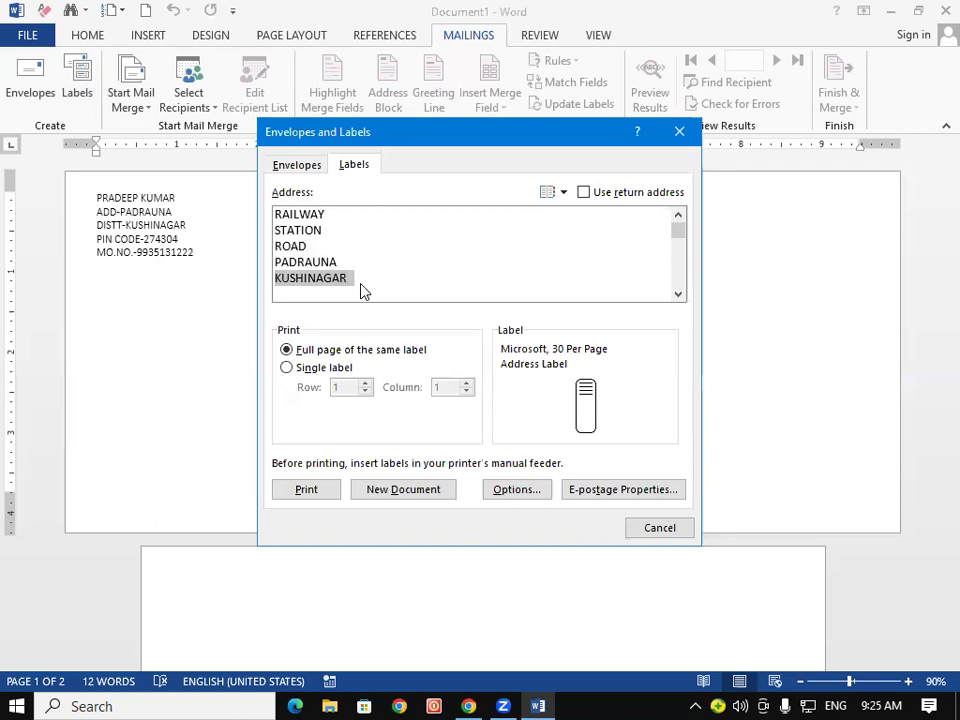
key("BackSpace")
key("BackSpace")
key("BackSpace")
key("BackSpace")
key("BackSpace")
key("BackSpace")
key("BackSpace")
key("BackSpace")
key("BackSpace")
key("BackSpace")
key("BackSpace")
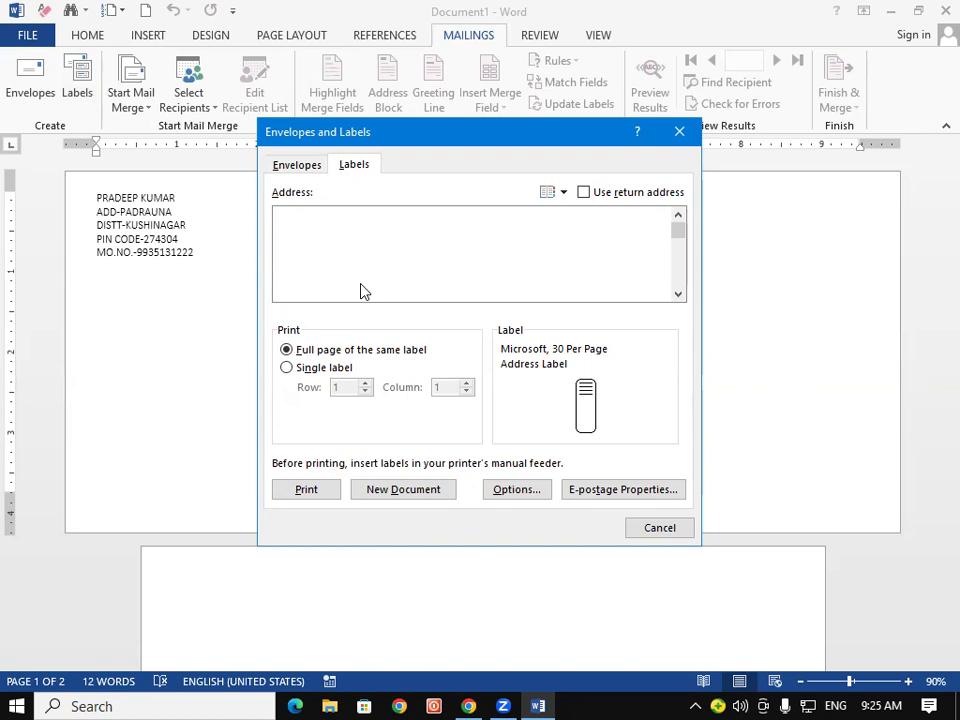
type("MRP")
key("BackSpace")
type("200")
Step: In Label Options, compare sizes and confirm the 30 Per Page address label
left_click(517, 499)
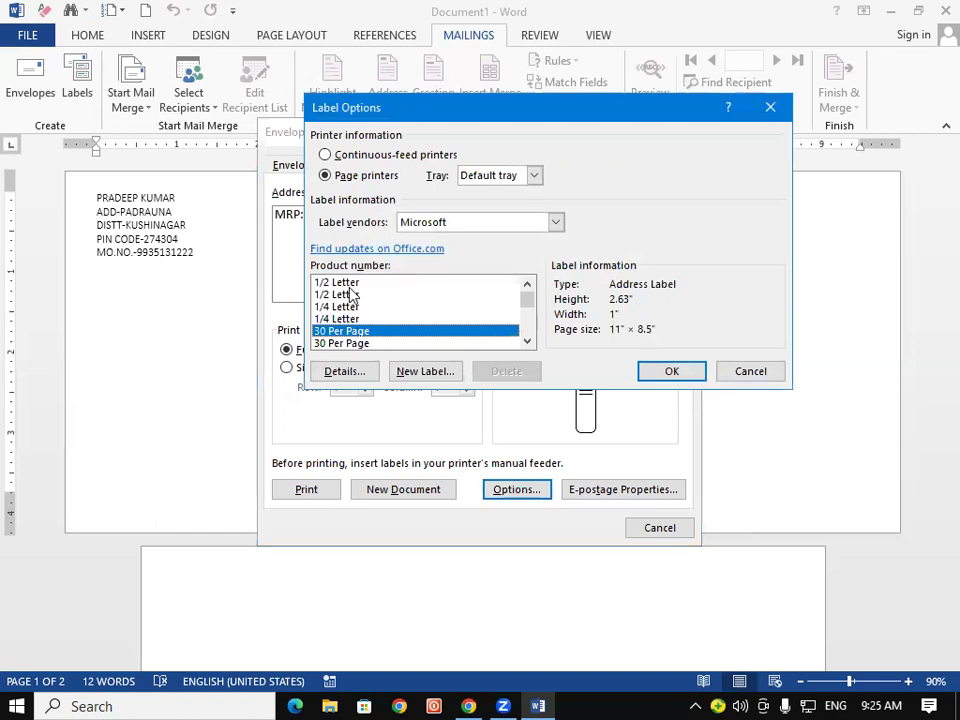
left_click(349, 286)
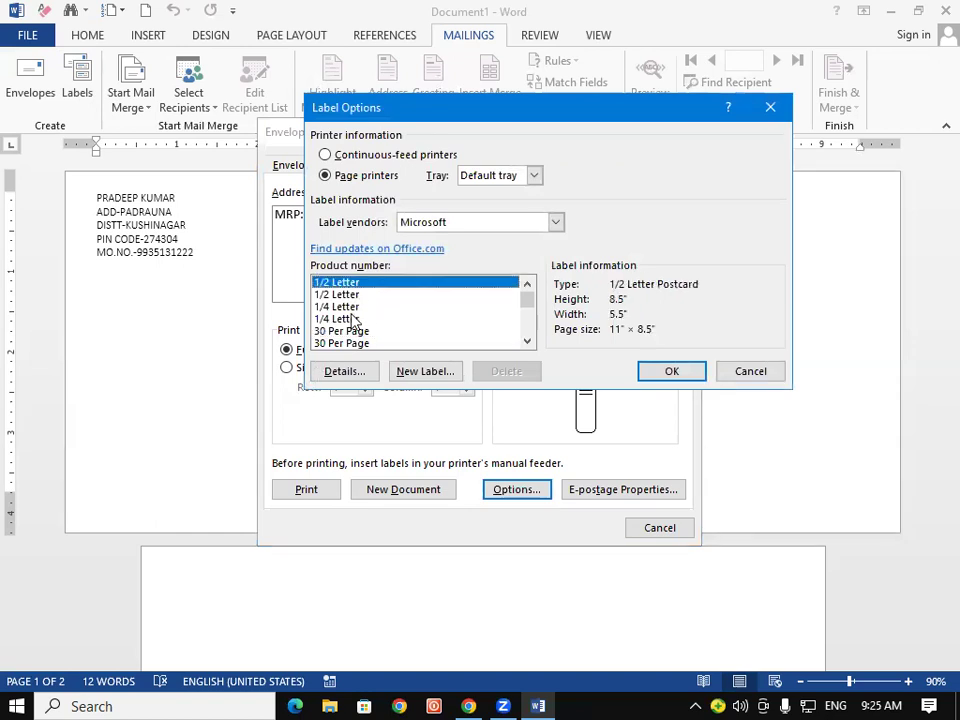
left_click(356, 319)
left_click(352, 331)
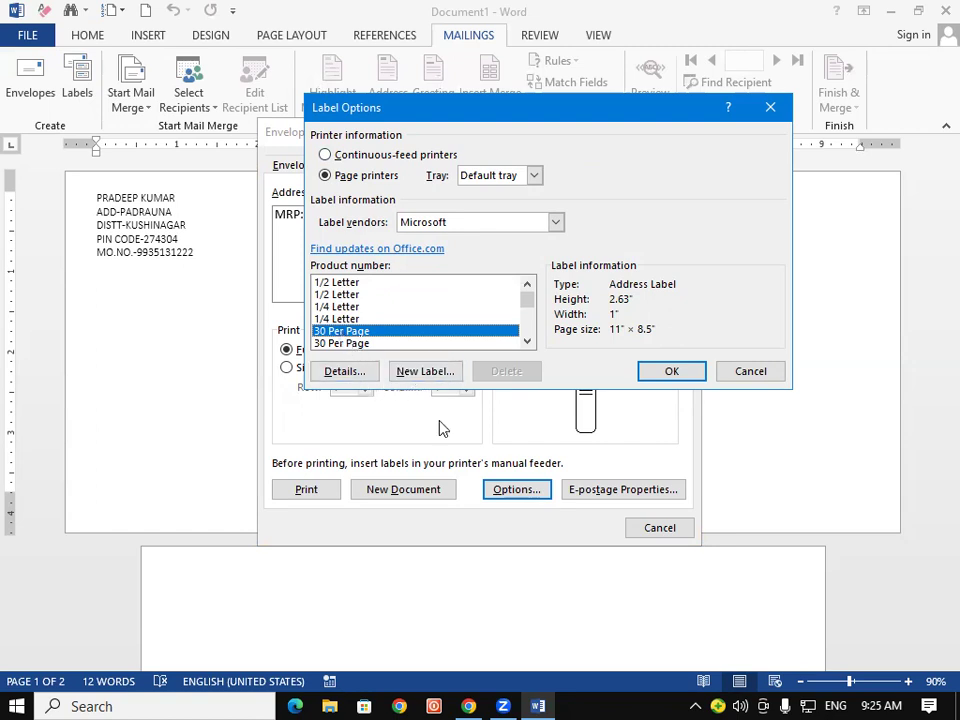
left_click(671, 372)
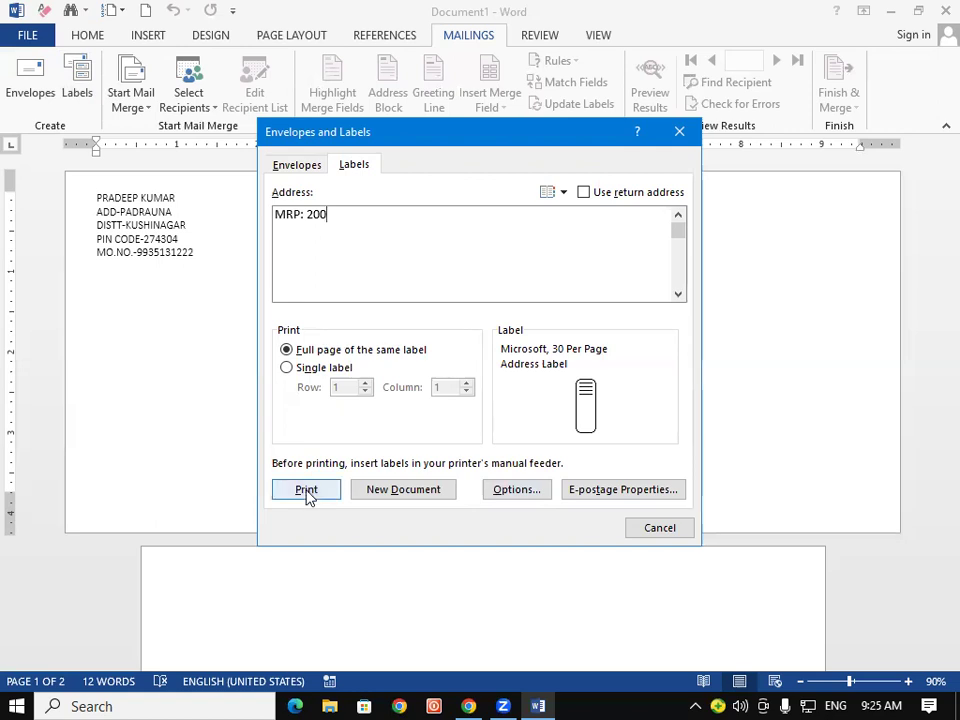
Step: Generate a new document filled with the MRP: 200 labels and scroll through it
left_click(396, 491)
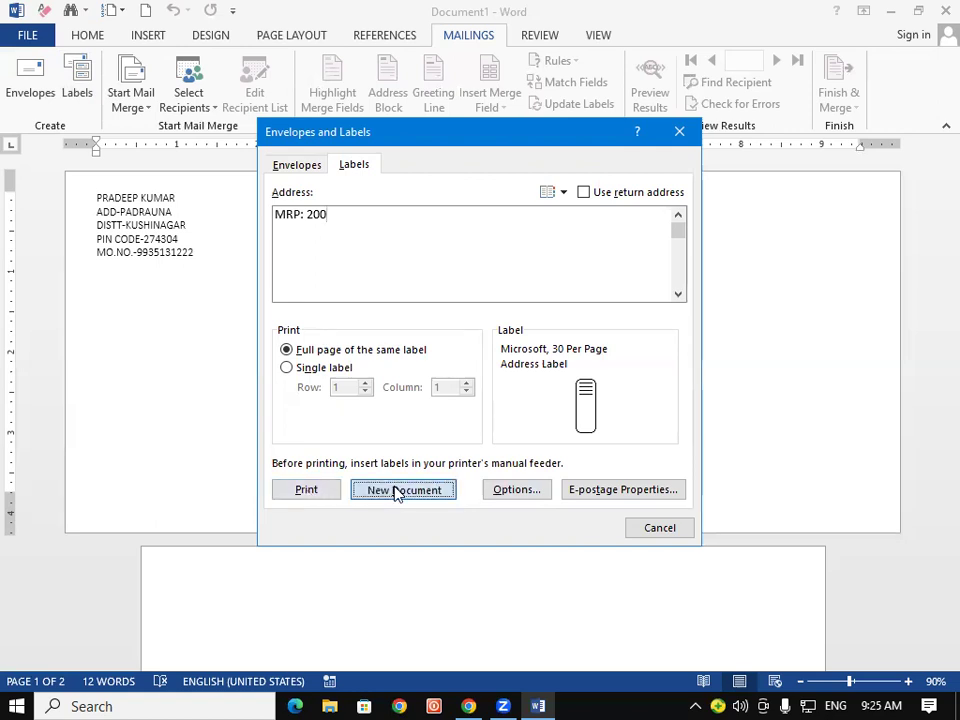
scroll(395, 487, "down", 3)
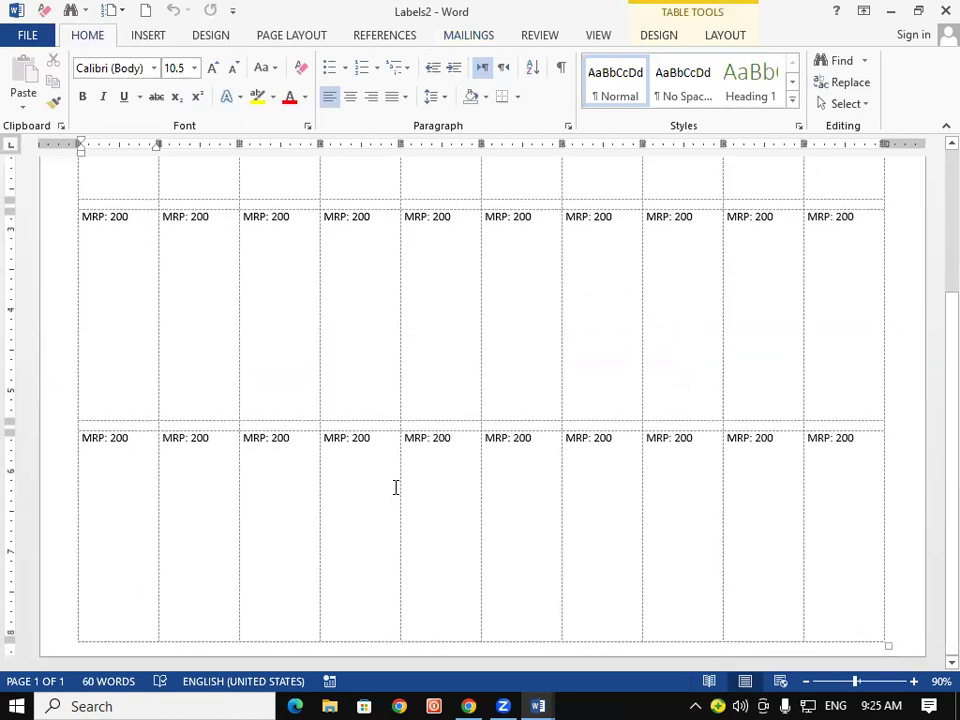
scroll(88, 360, "up", 3)
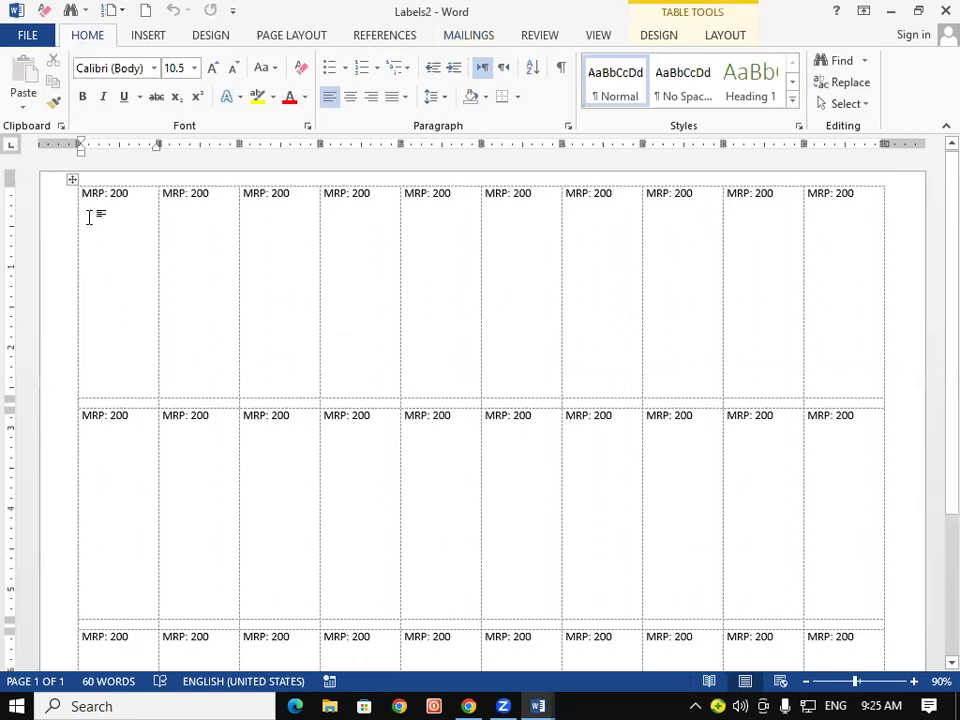
scroll(602, 356, "down", 3)
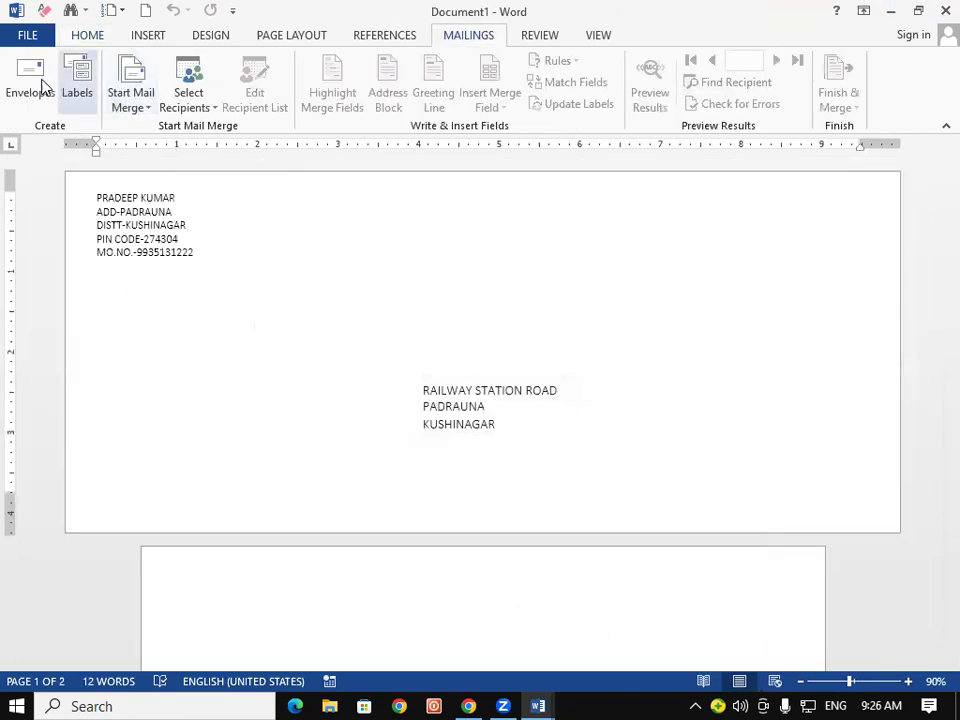
Step: Create a new blank document and open the Start Mail Merge document-type list
left_click(391, 401)
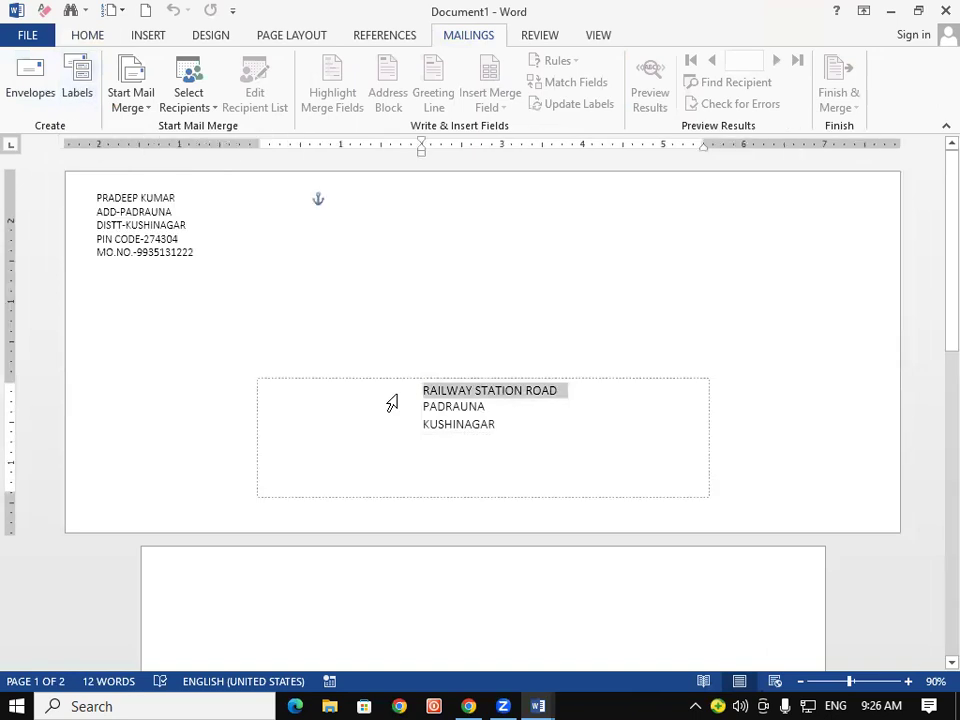
left_click(320, 275)
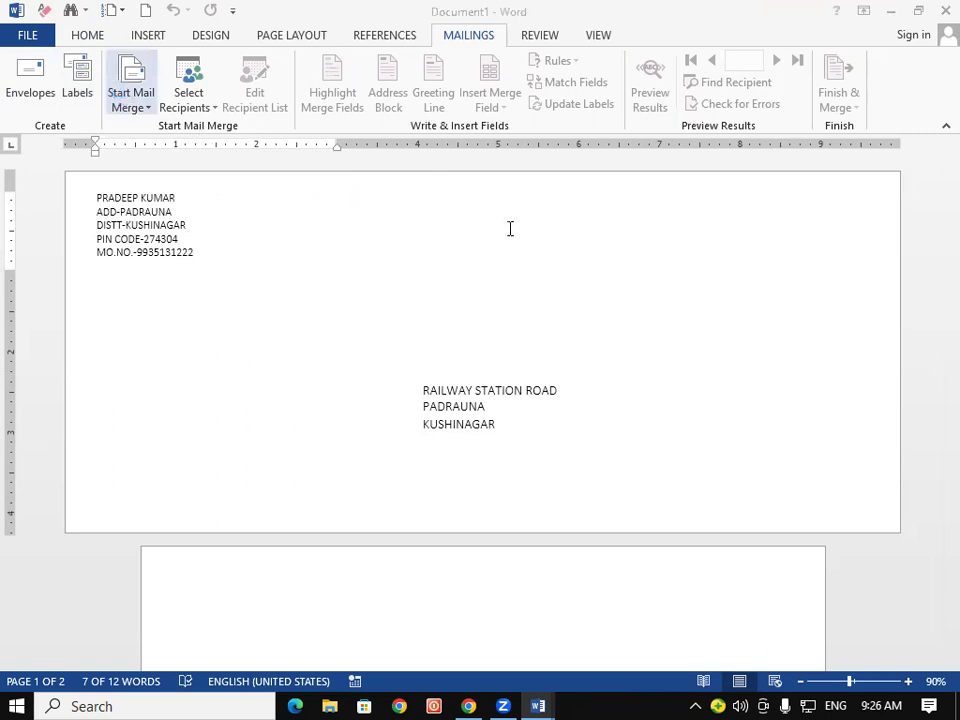
left_click(445, 35)
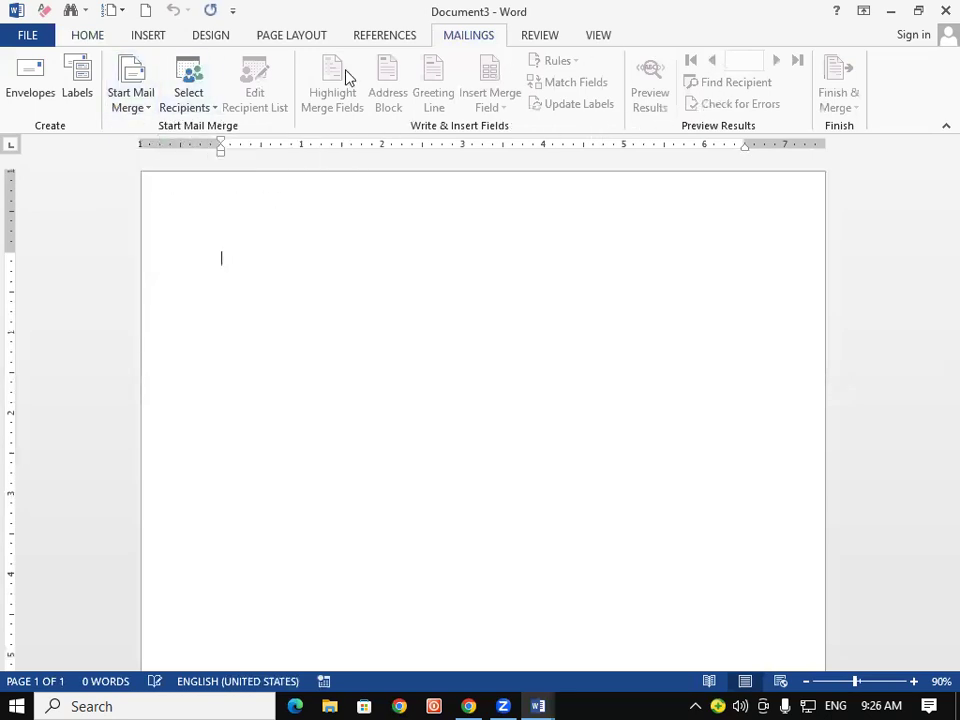
left_click(110, 111)
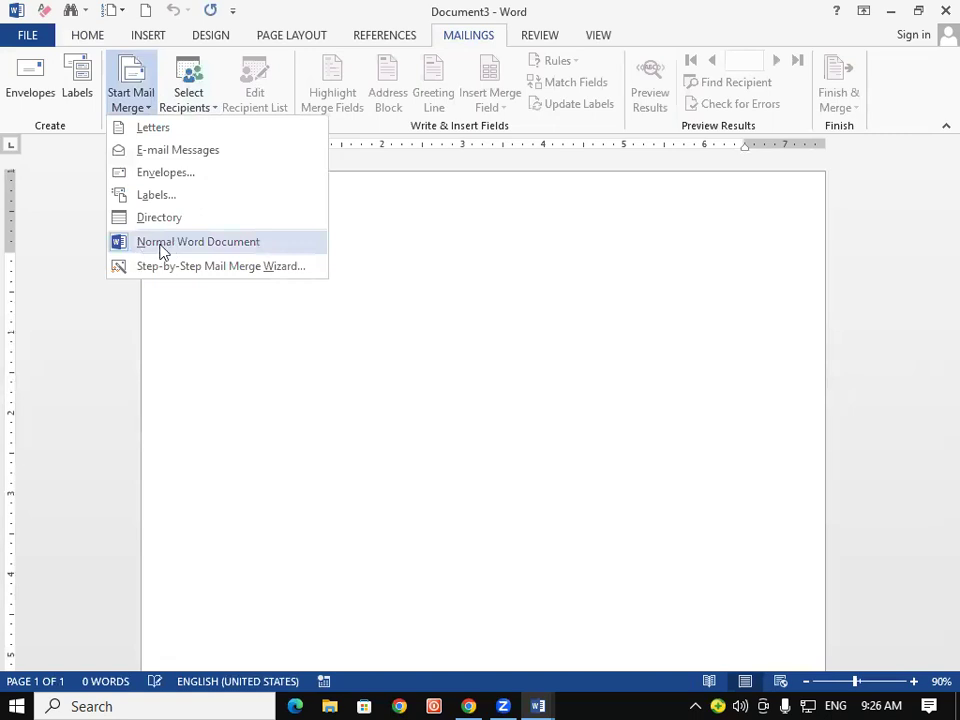
Step: Fill the blank document with five pages of lorem ipsum text using =LOREM(100)
left_click(388, 324)
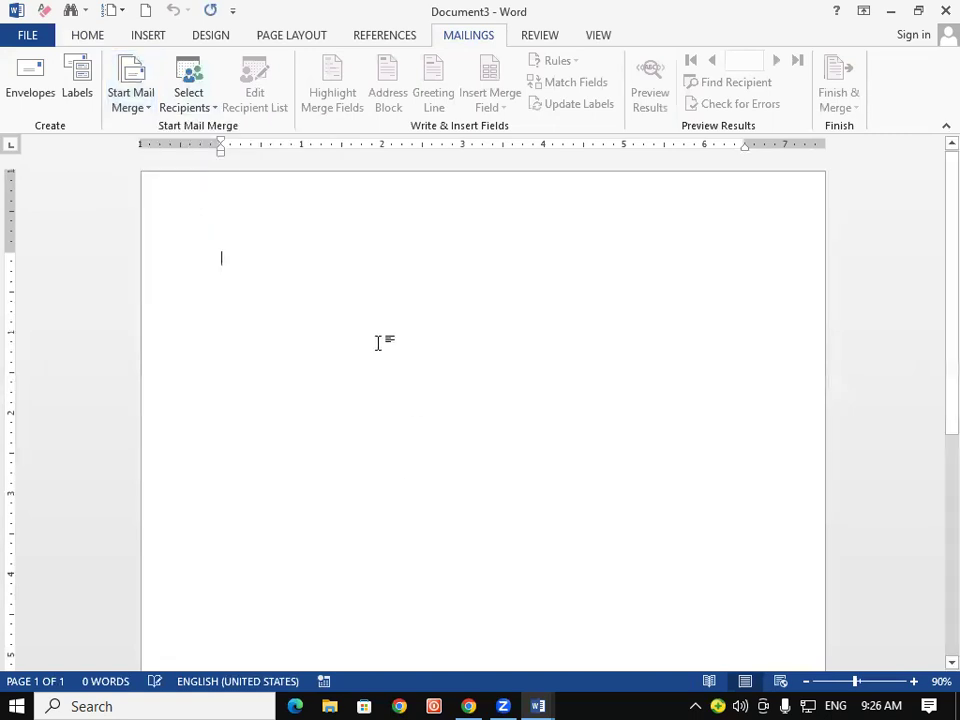
type("=LOREM(100)")
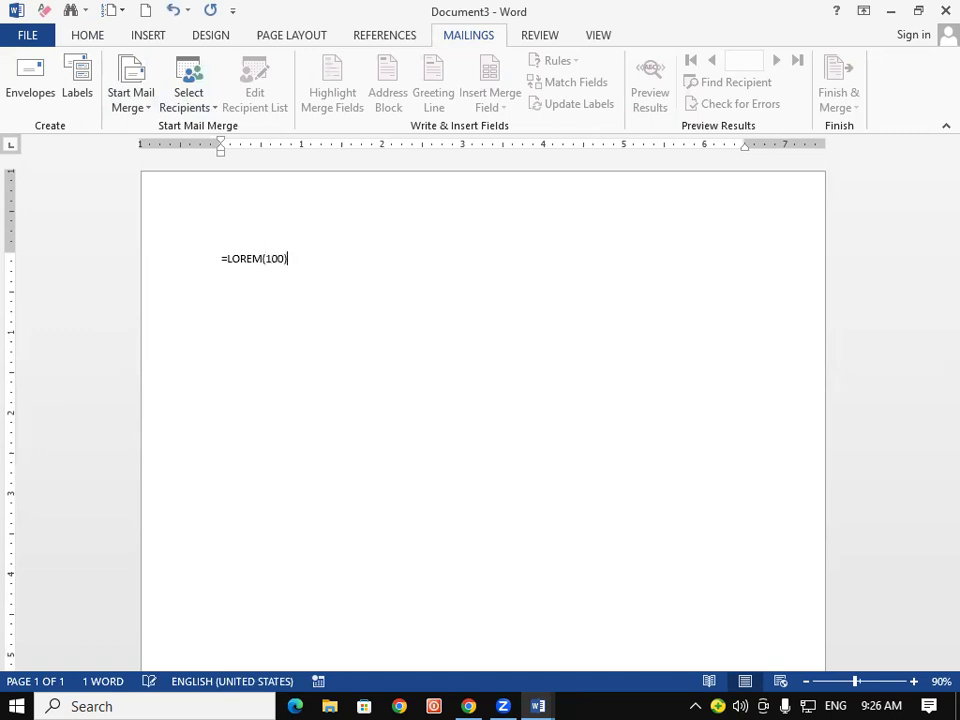
key("Return")
left_click_drag(940, 596, 930, 71)
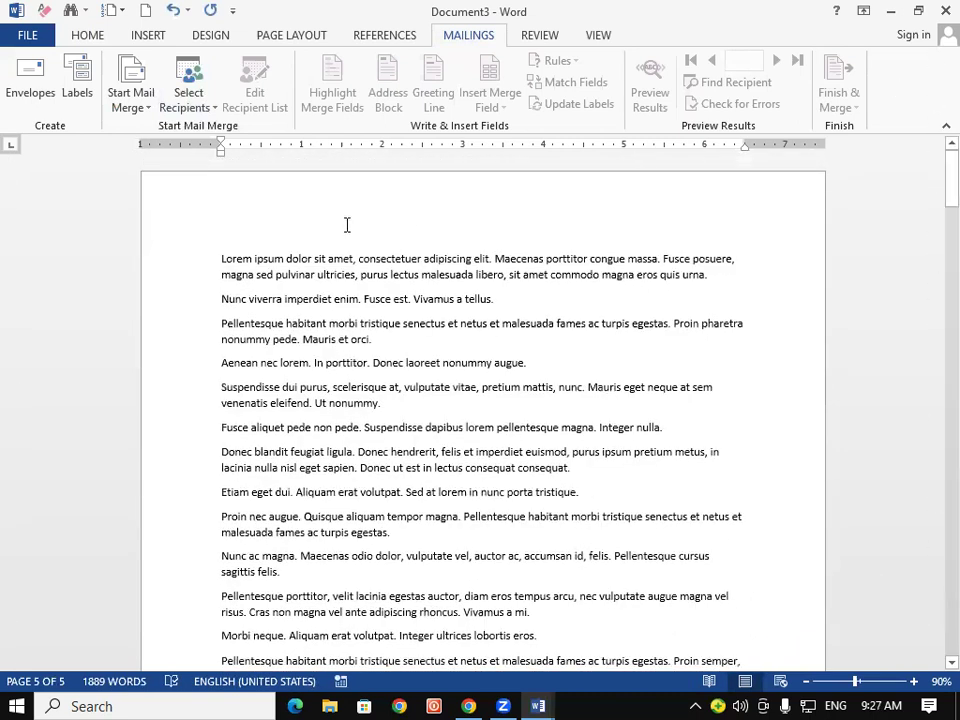
left_click(347, 225)
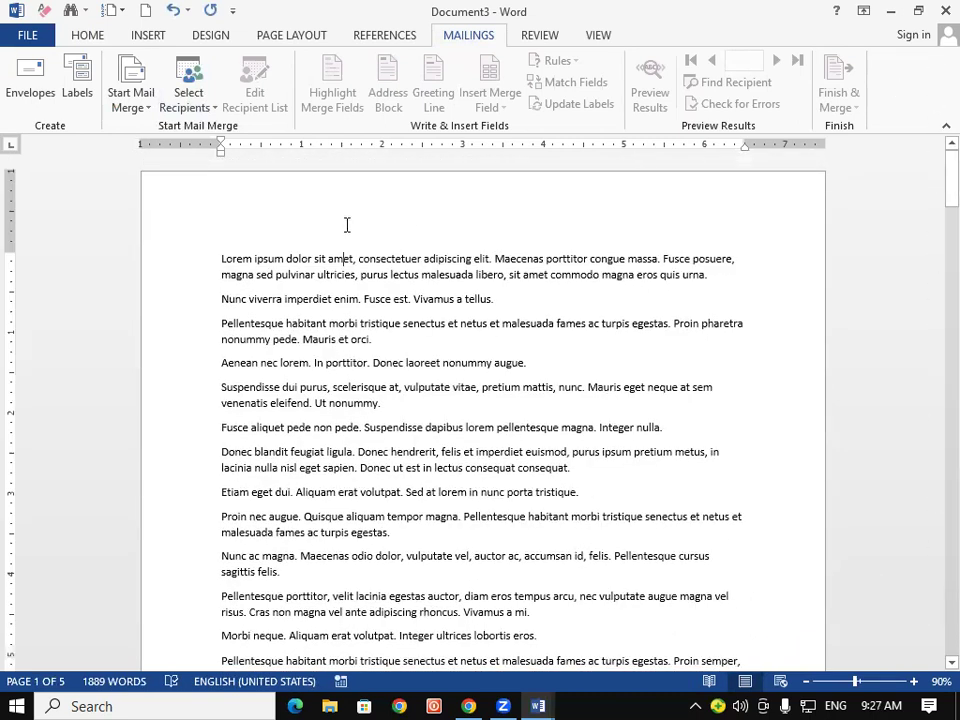
Step: Set the mail merge type to E-mail Messages and scroll through the text
left_click(131, 105)
left_click(153, 152)
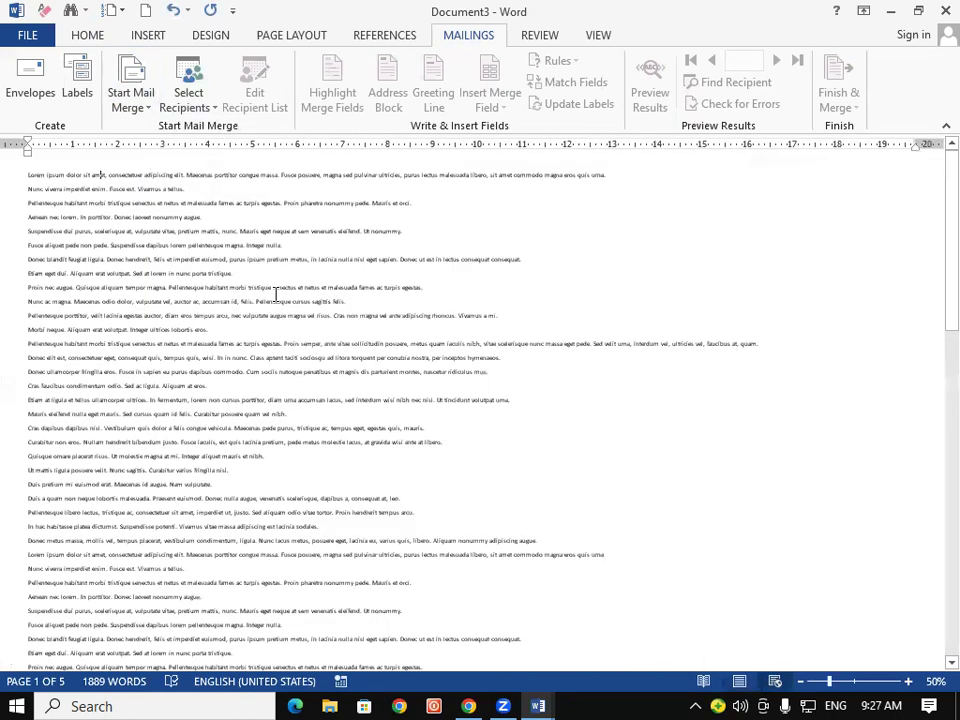
scroll(278, 303, "down", 5)
scroll(278, 303, "down", 3)
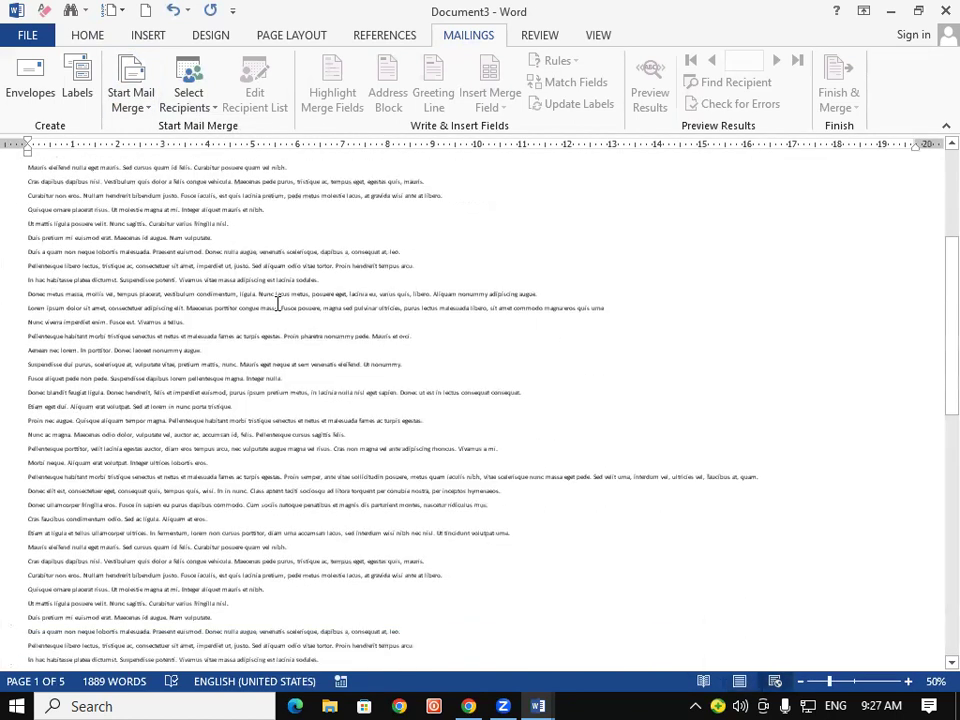
scroll(278, 303, "down", 3)
scroll(278, 303, "down", 3)
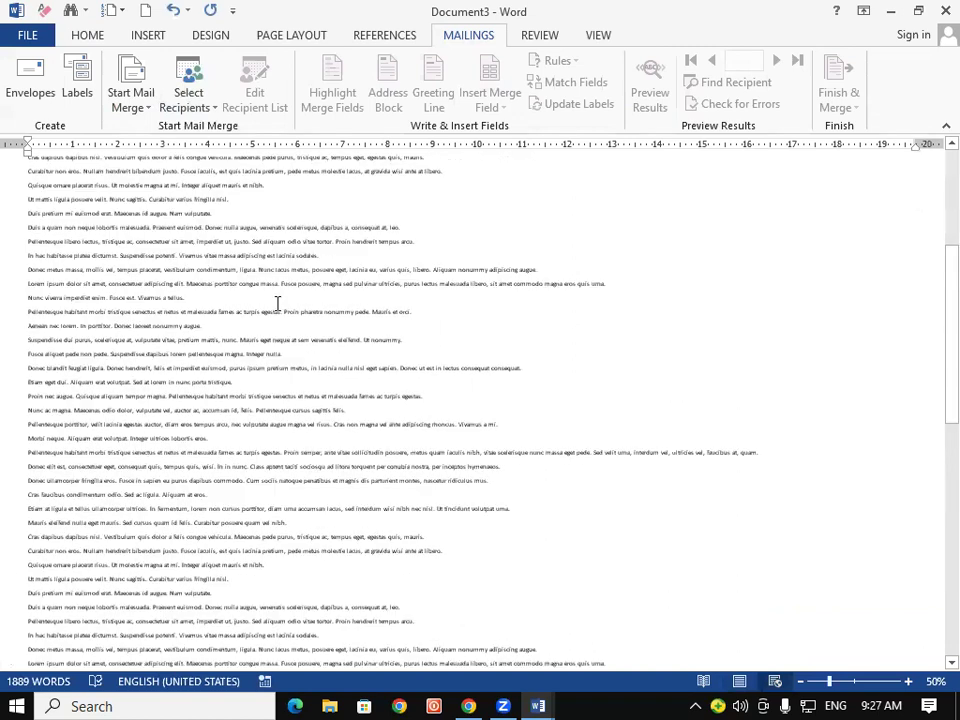
scroll(278, 303, "down", 3)
Step: Try Envelopes as the merge type, dismiss its options, then switch to Labels
left_click(130, 100)
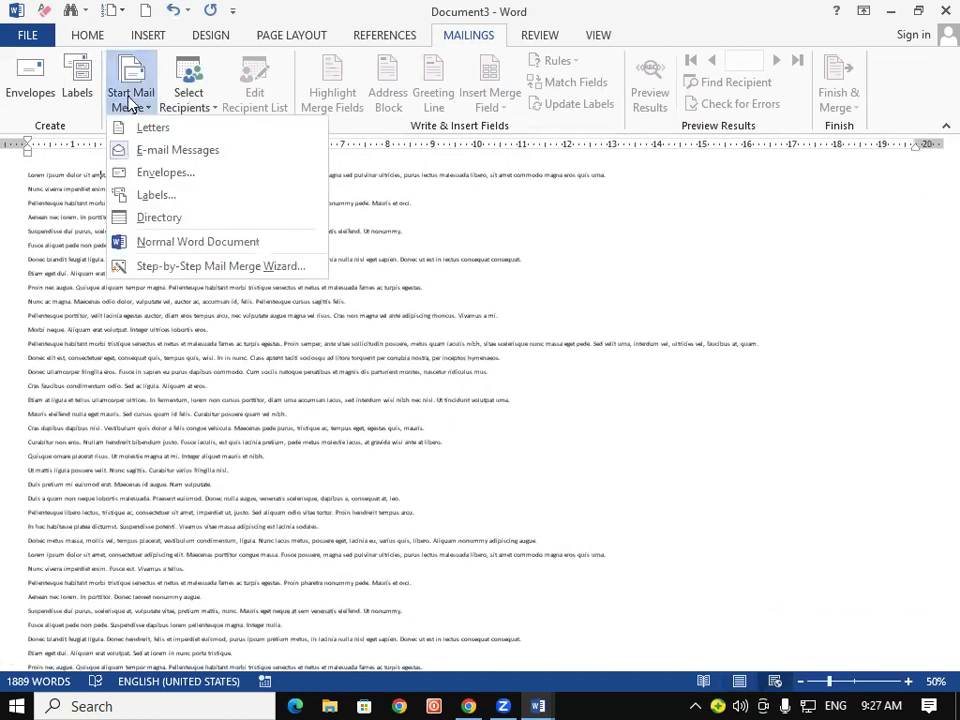
left_click(140, 172)
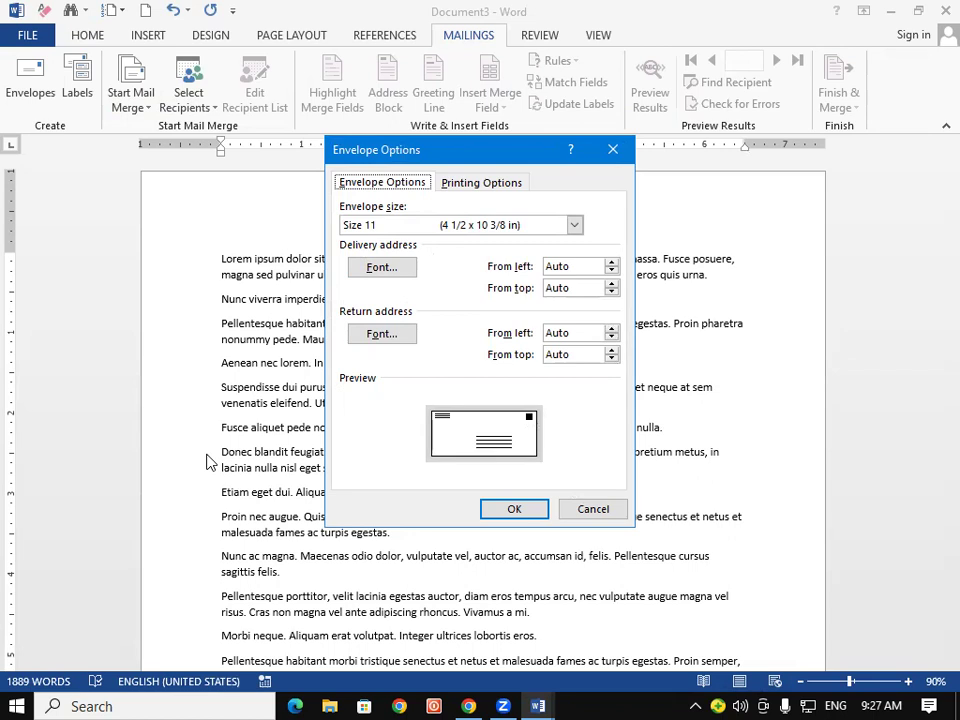
left_click(613, 150)
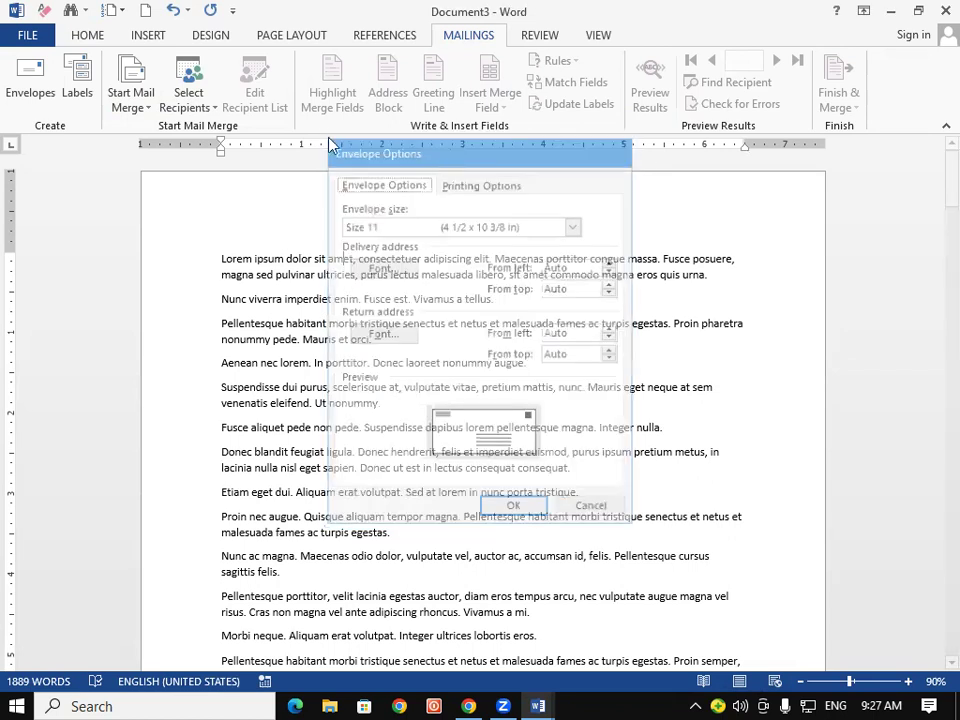
left_click(138, 108)
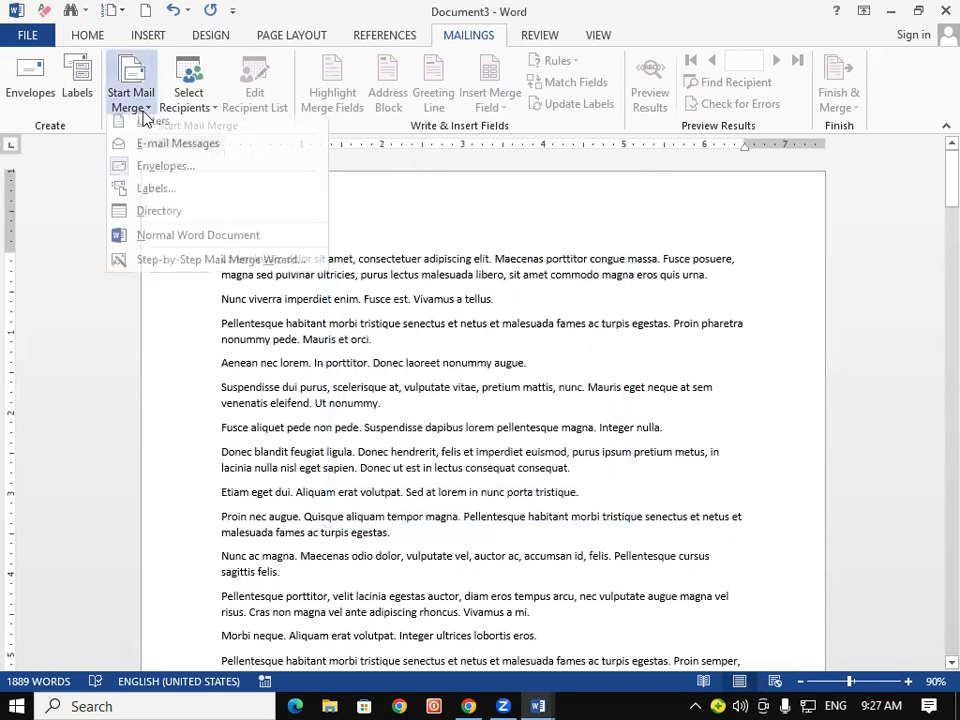
left_click(150, 195)
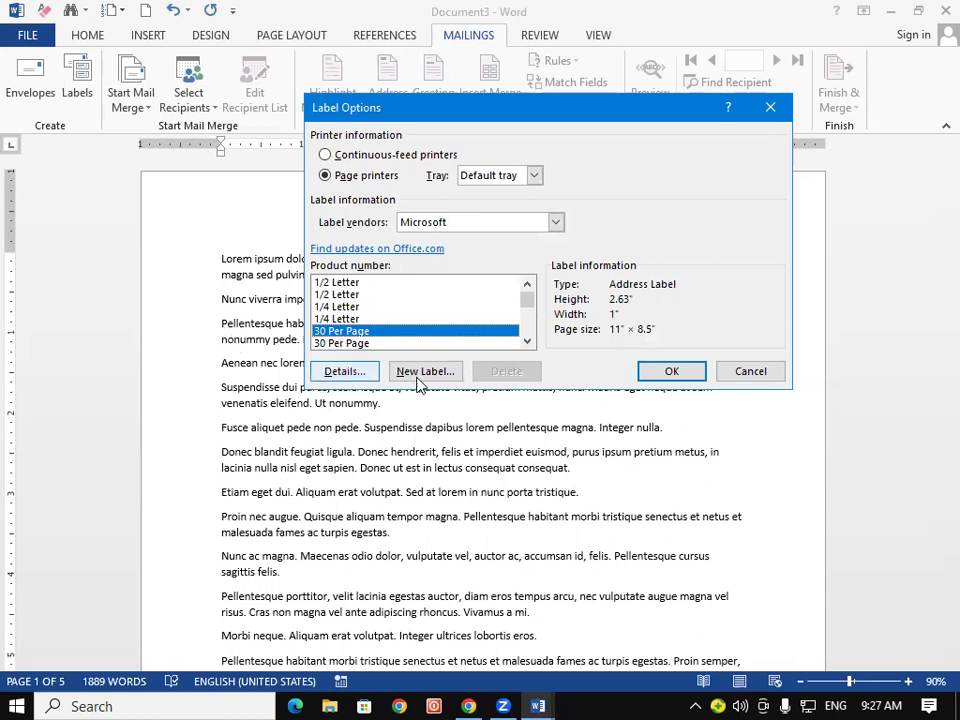
Step: Accept the 30 Per Page label settings and dismiss the mail merge warning
left_click(671, 371)
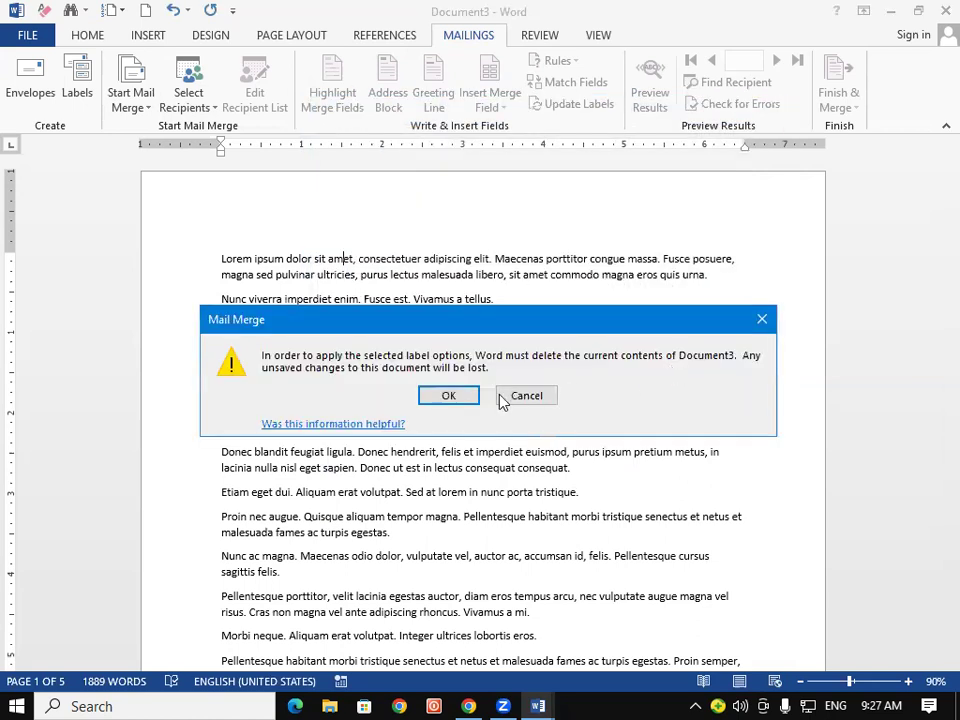
left_click(460, 398)
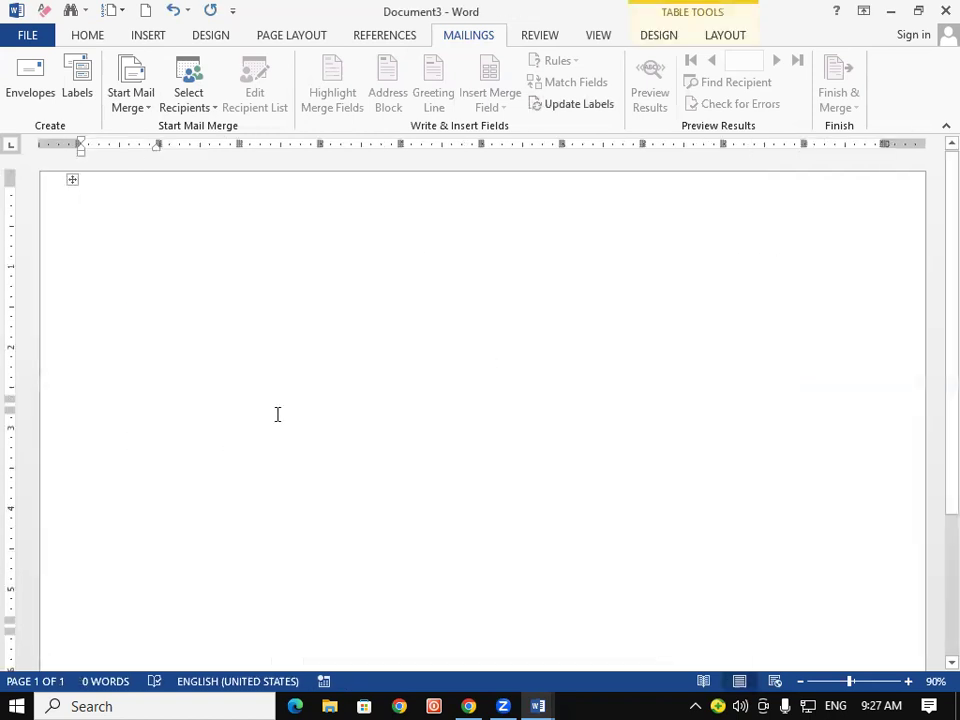
scroll(277, 415, "down", 3)
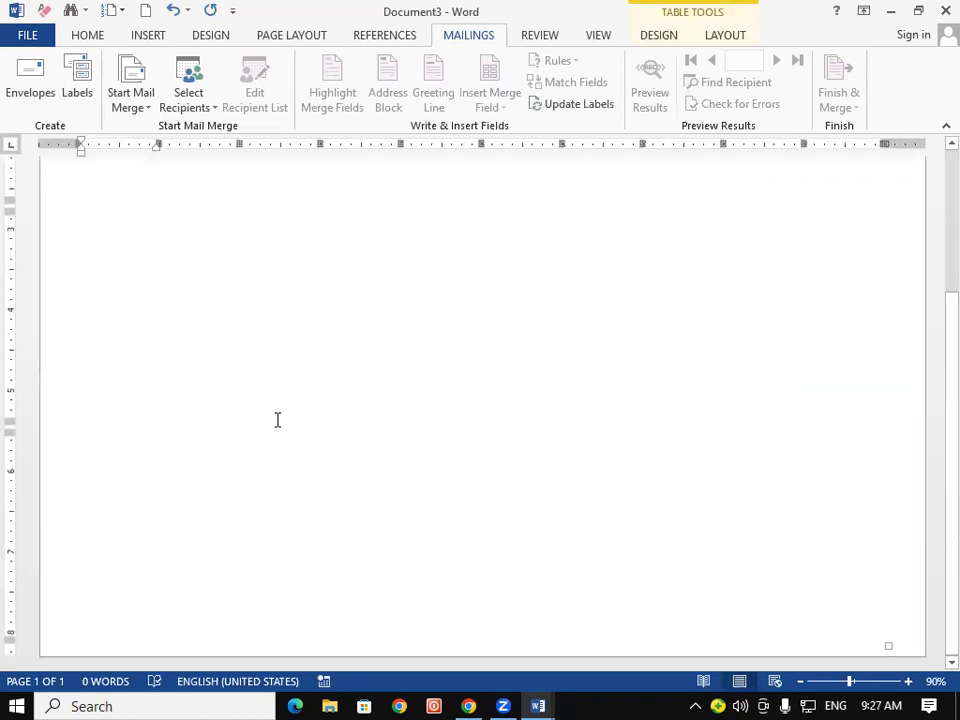
scroll(277, 419, "up", 3)
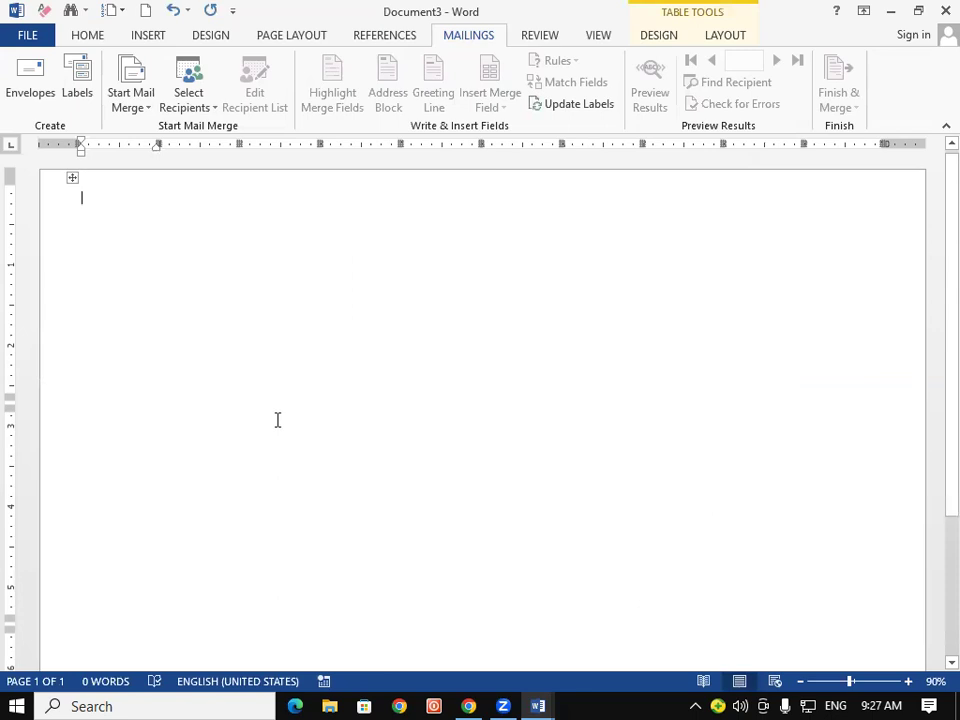
Step: Close Document3 without saving and start a new blank document
left_click(945, 10)
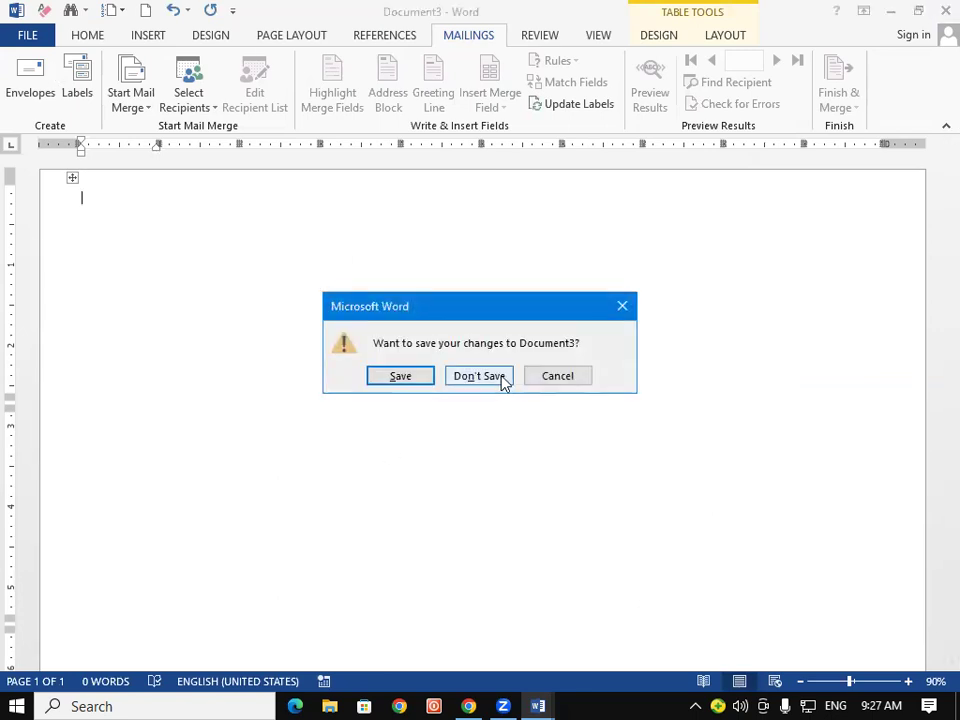
left_click(499, 378)
key("ctrl+n")
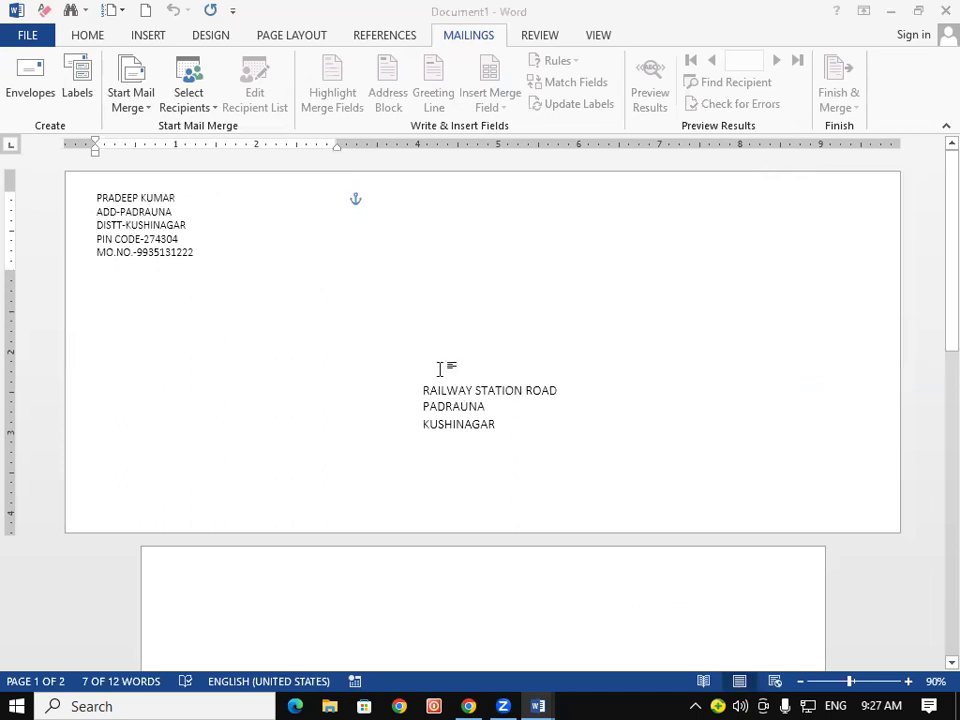
Step: On the Mailings tab, set Start Mail Merge to Normal Word Document
left_click(148, 37)
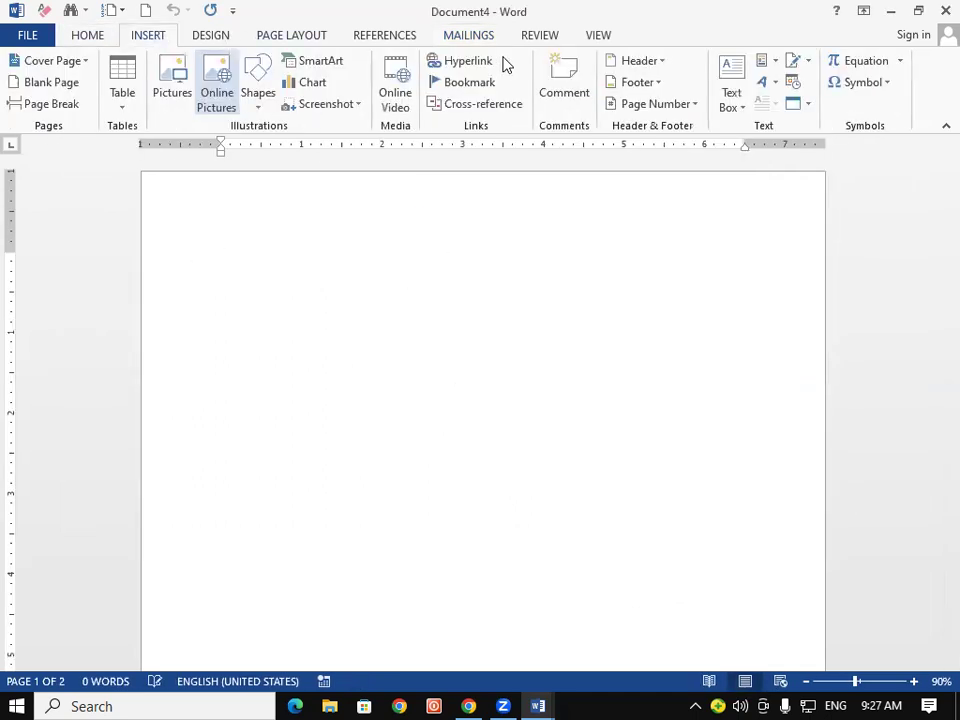
left_click(483, 38)
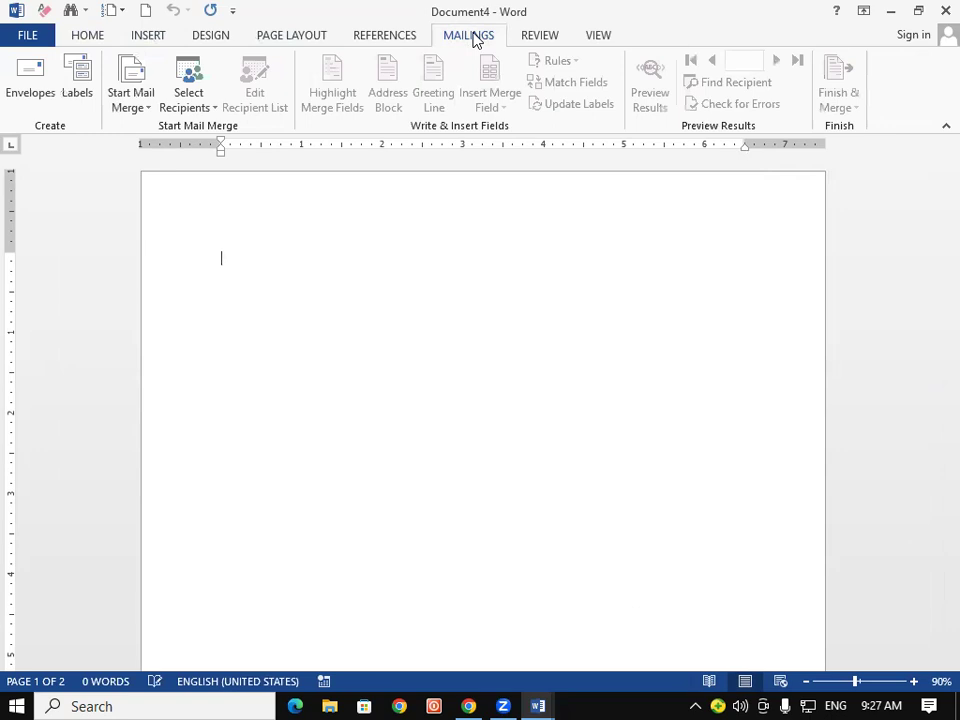
left_click(138, 98)
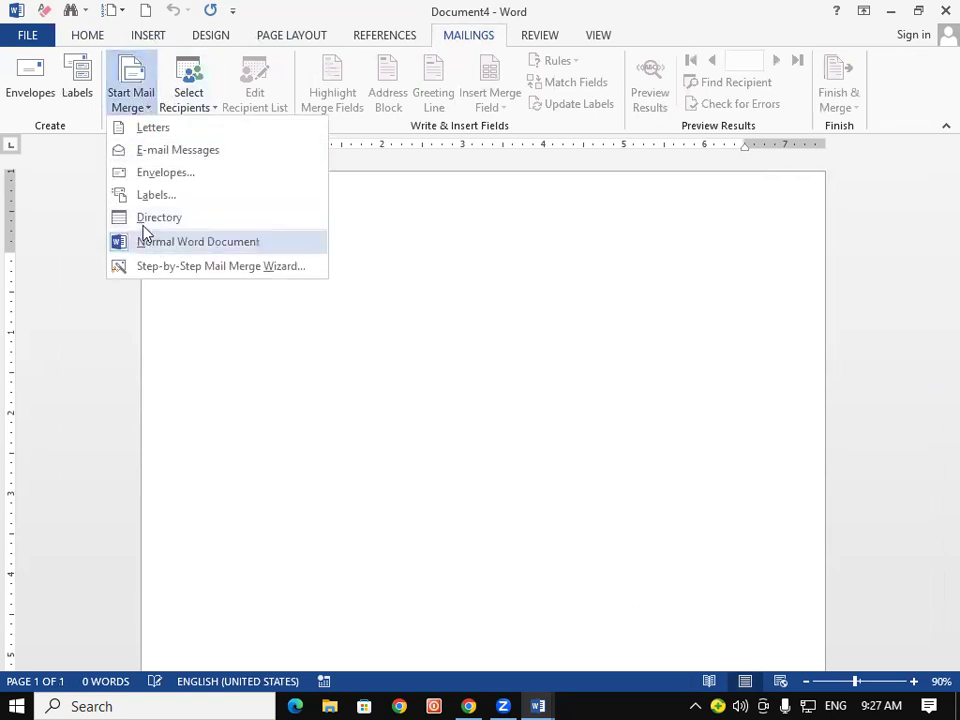
left_click(261, 409)
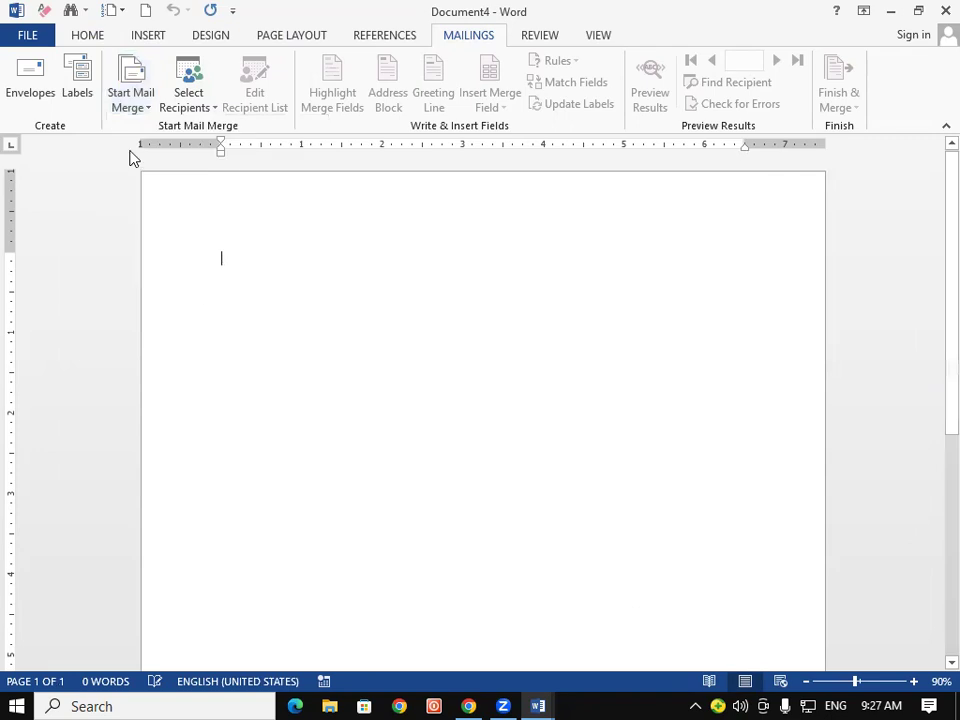
left_click(131, 100)
left_click(165, 245)
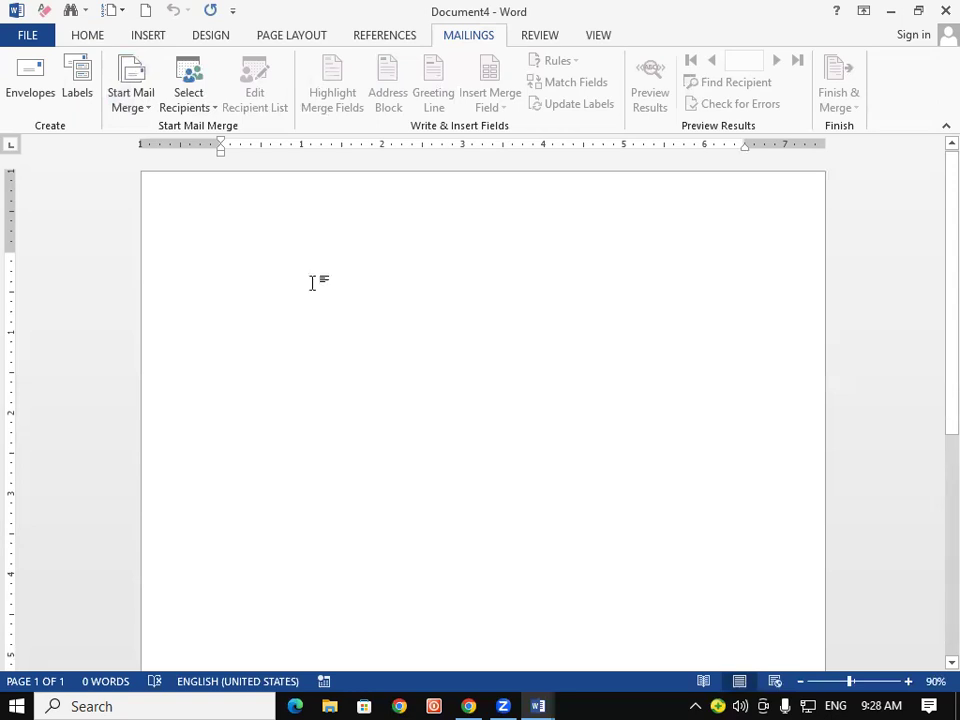
Step: Look over the merge type and recipient source lists, then reopen the merge type list
left_click(133, 103)
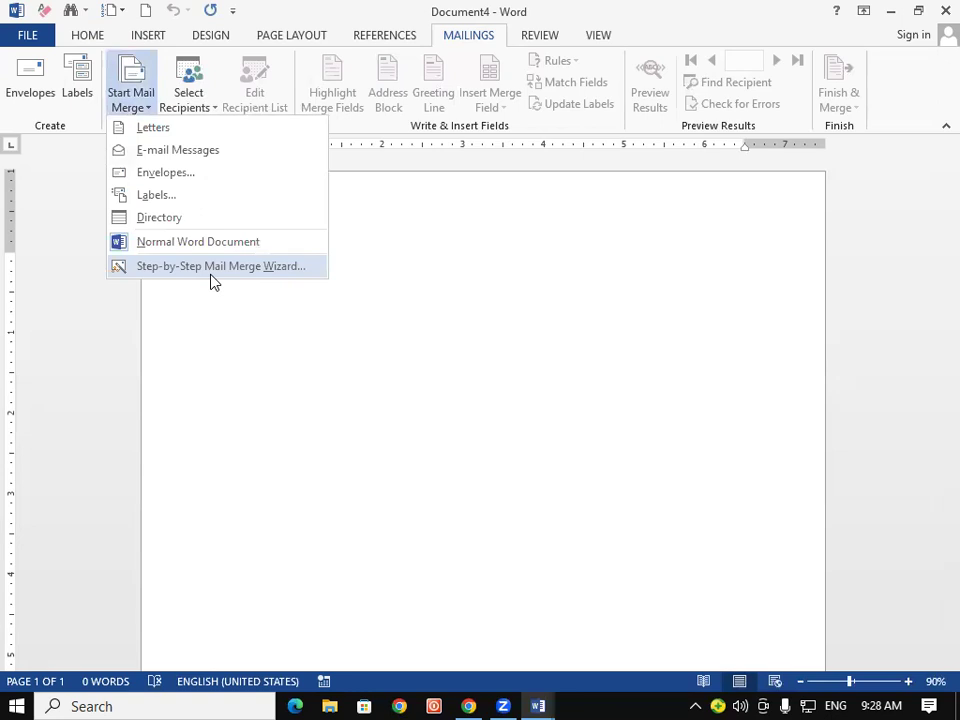
left_click(656, 285)
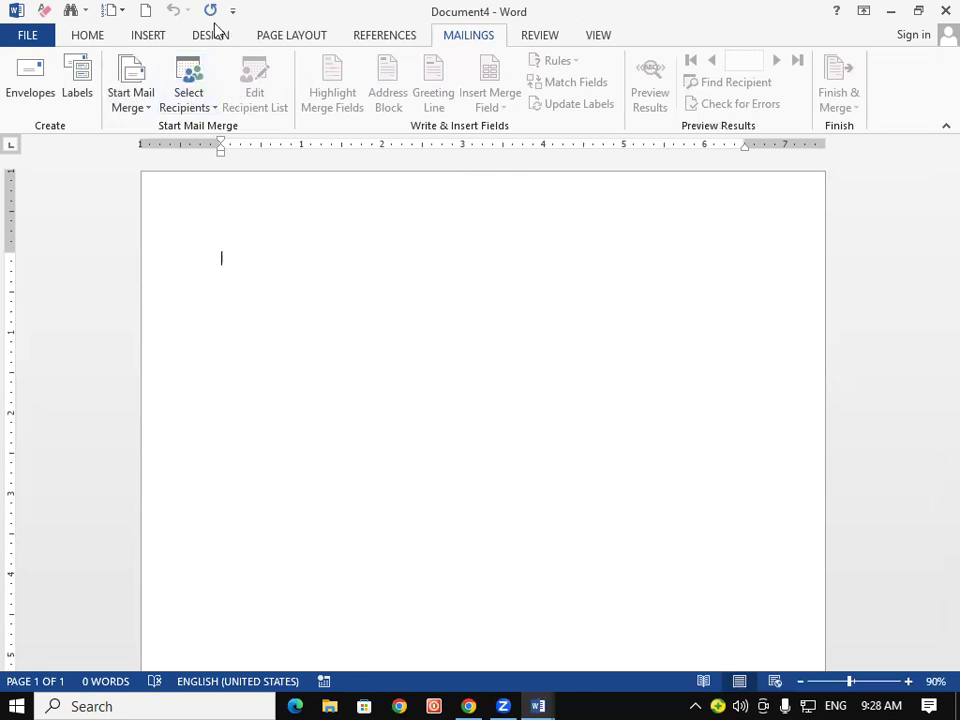
left_click(136, 108)
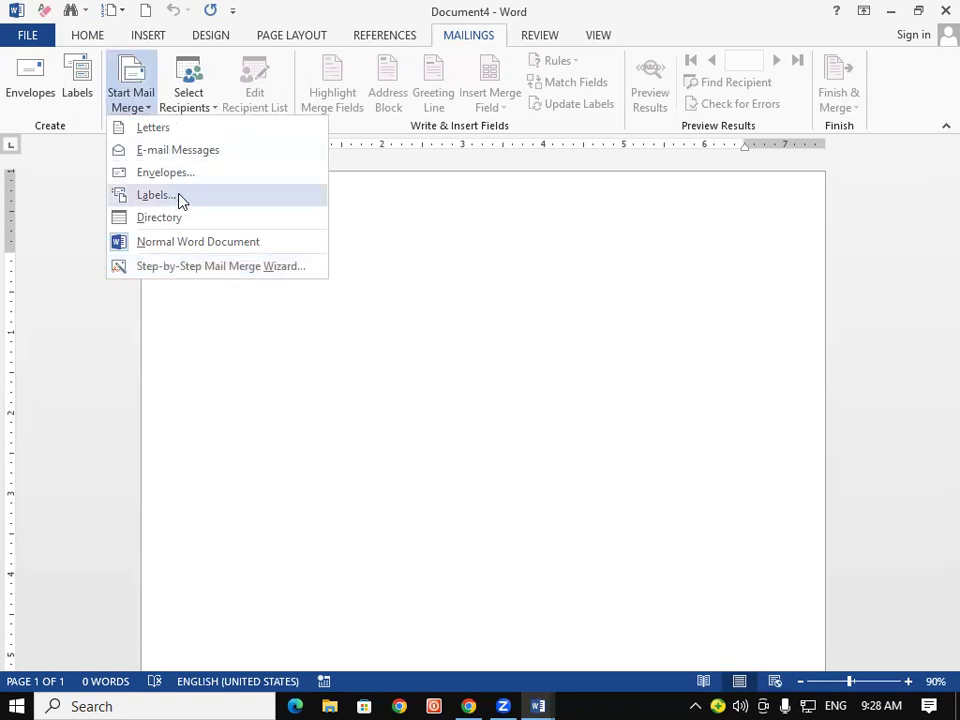
left_click(190, 100)
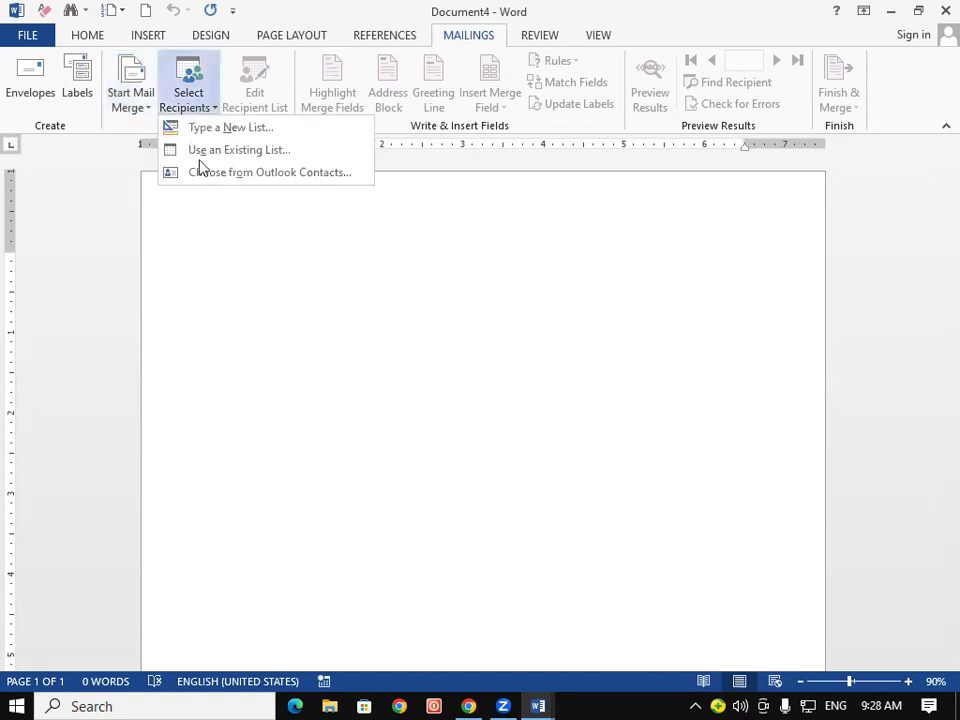
left_click(226, 390)
left_click(130, 103)
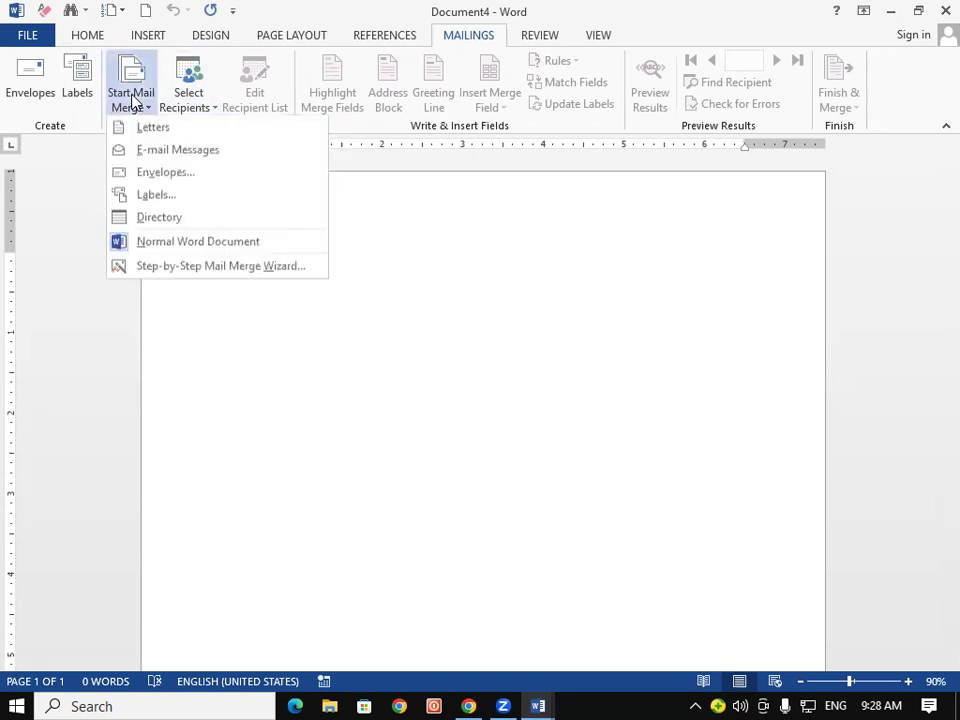
Step: Run the Mail Merge Wizard with Letters and the current document to Step 3, Select recipients
left_click(169, 267)
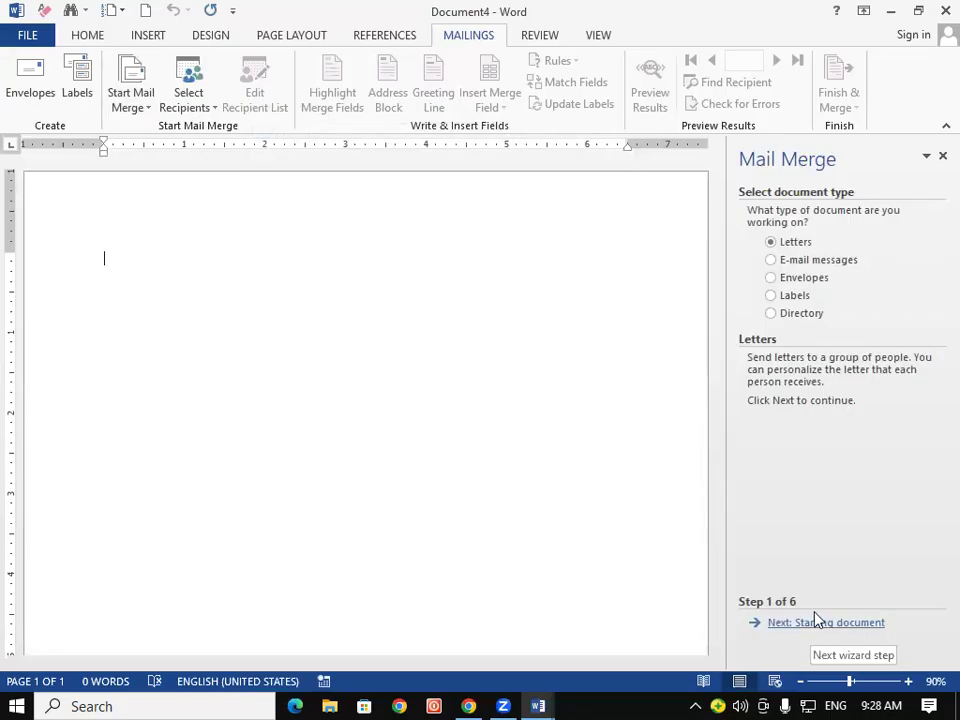
left_click(816, 621)
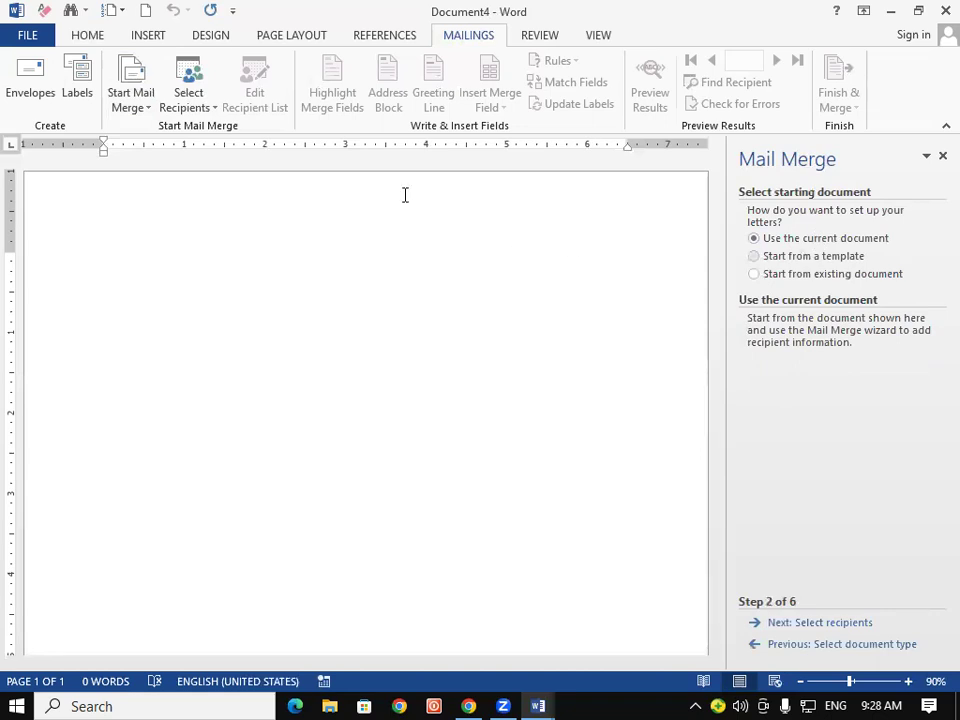
left_click(183, 105)
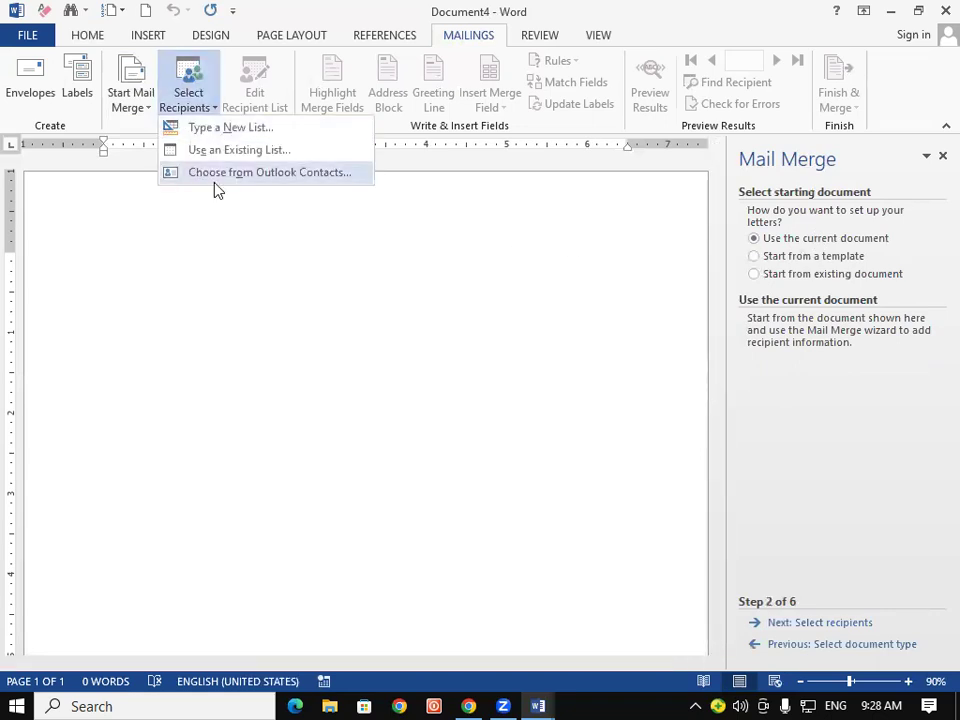
left_click(797, 422)
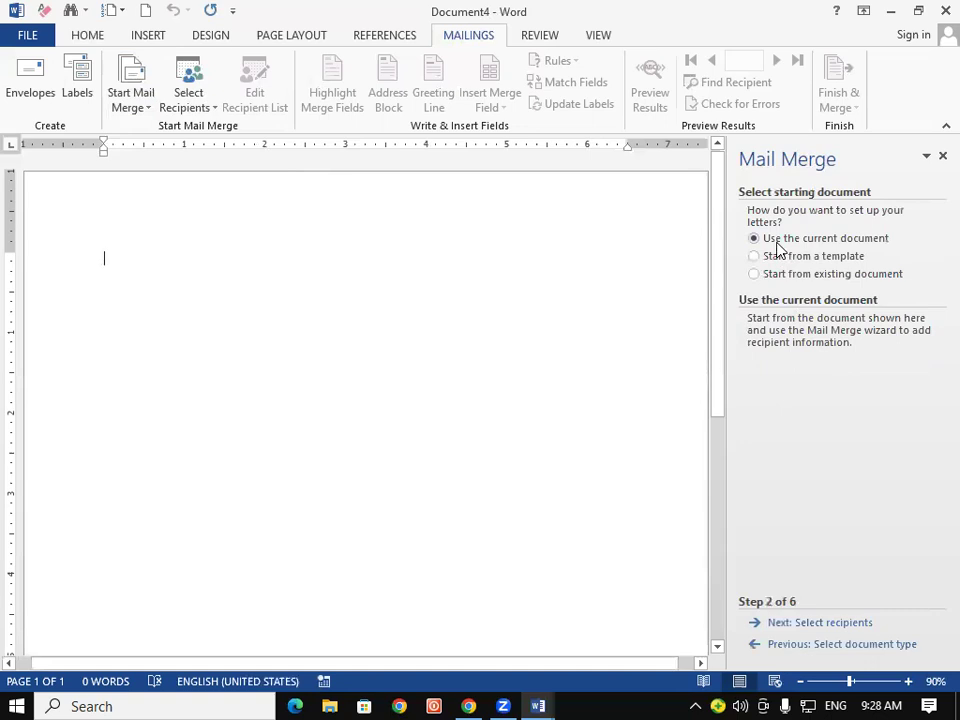
left_click(826, 622)
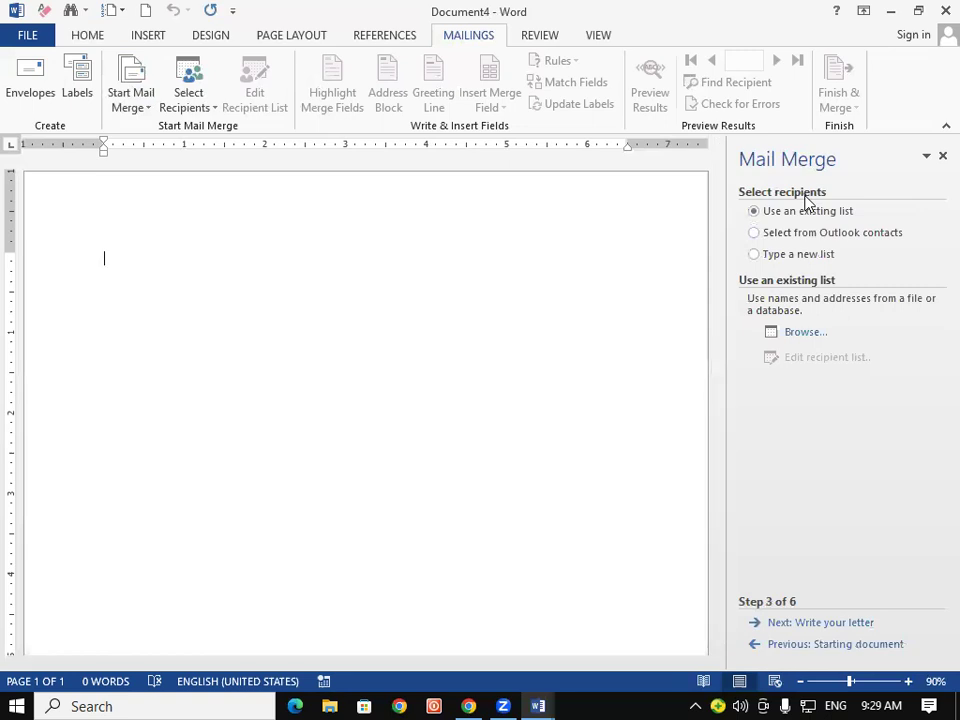
left_click(201, 110)
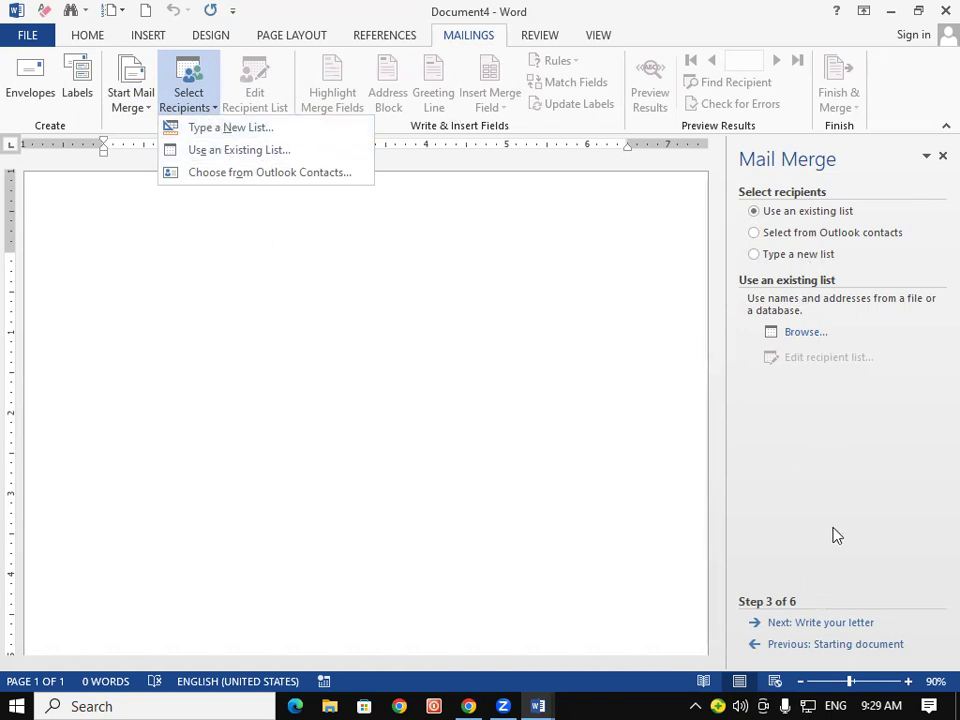
left_click(257, 106)
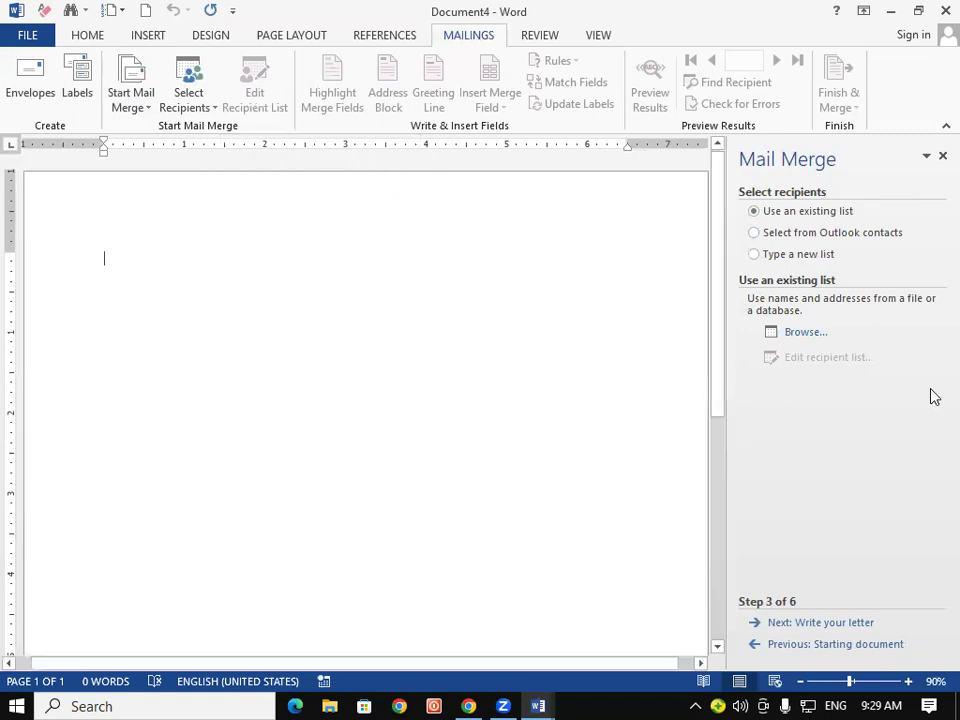
Step: Close the Mail Merge wizard pane and open the Select Recipients choices
left_click(941, 157)
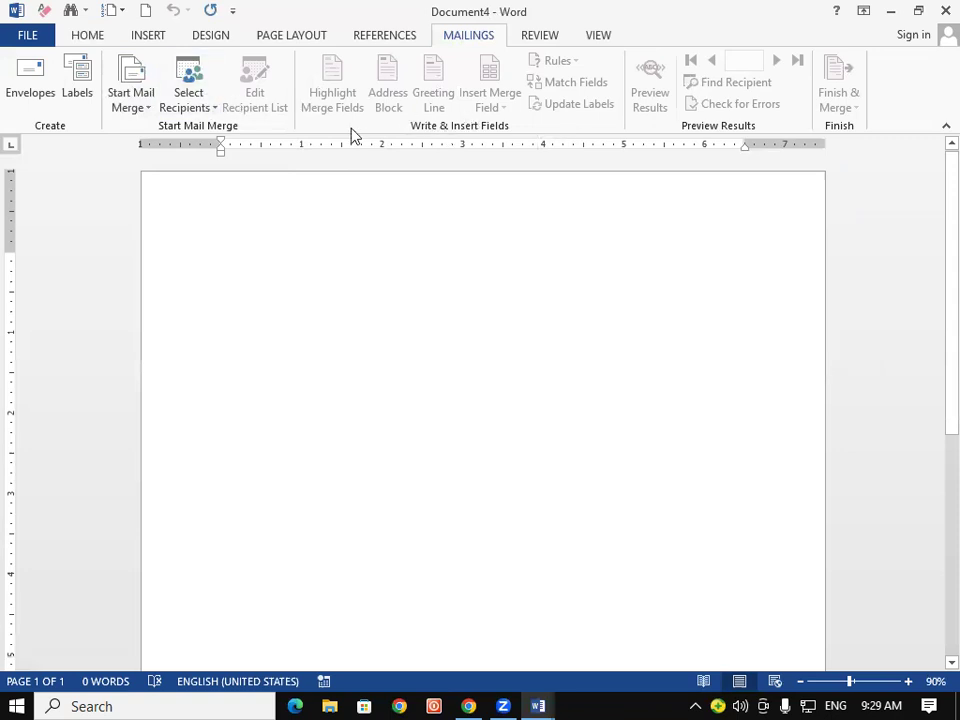
left_click(141, 110)
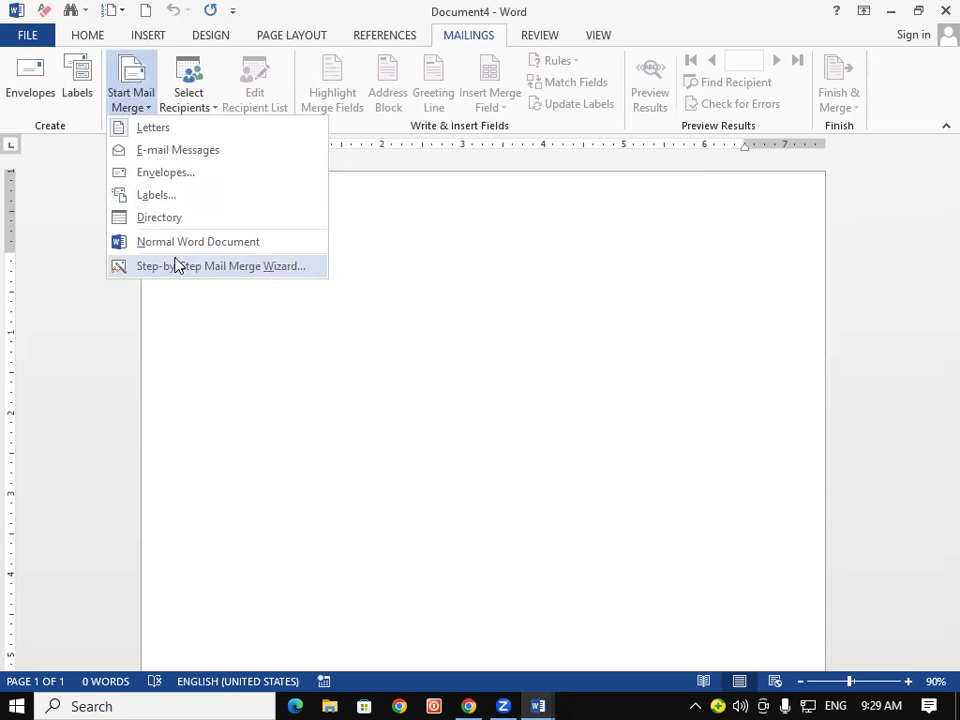
left_click(242, 234)
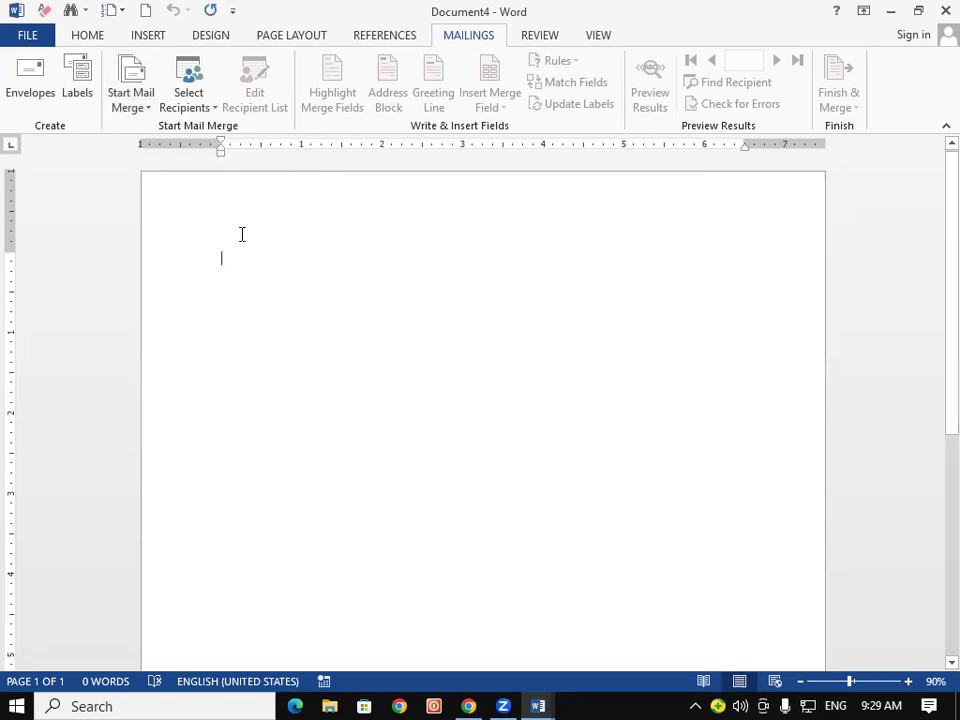
left_click(197, 113)
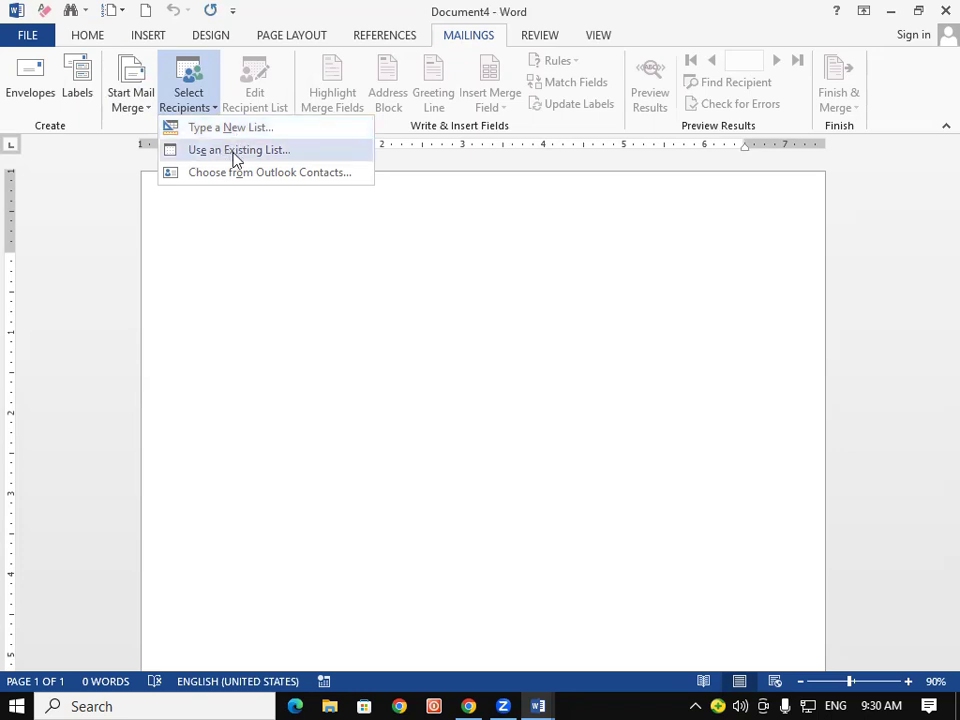
Step: Browse Desktop > New folder (3) for an existing list, cancel, and reopen Select Recipients
left_click(235, 150)
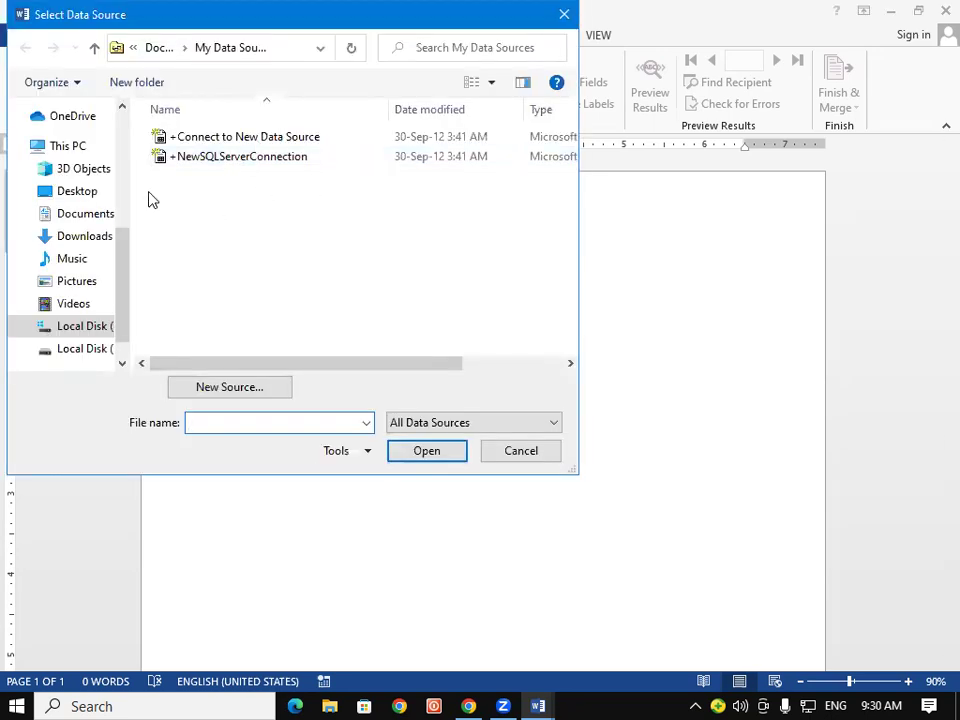
left_click(88, 197)
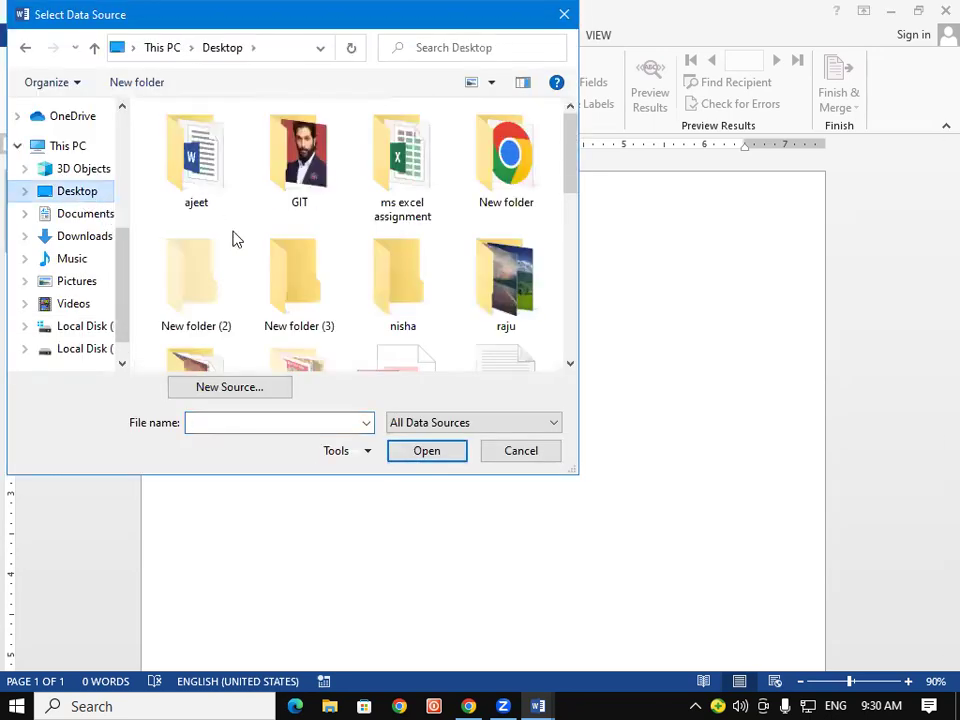
left_click(294, 334)
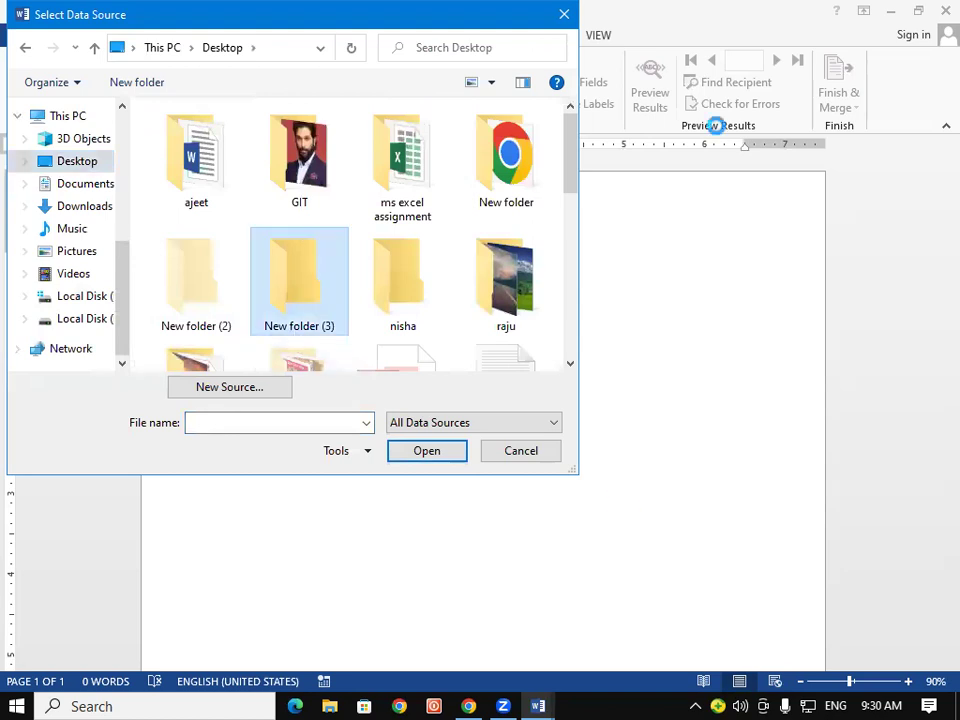
left_click(564, 14)
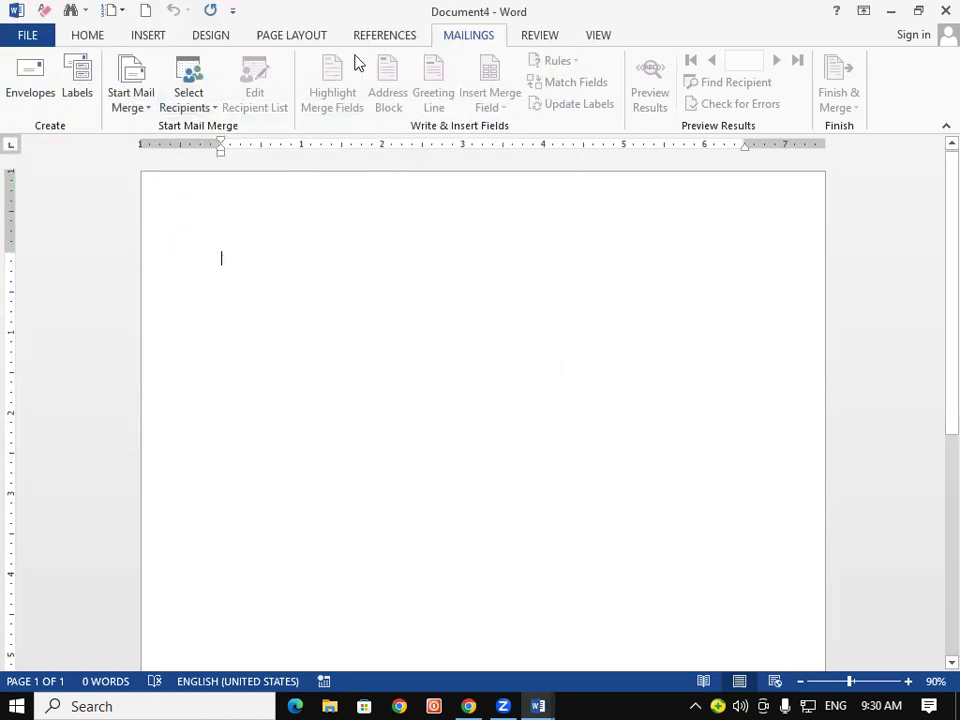
left_click(212, 110)
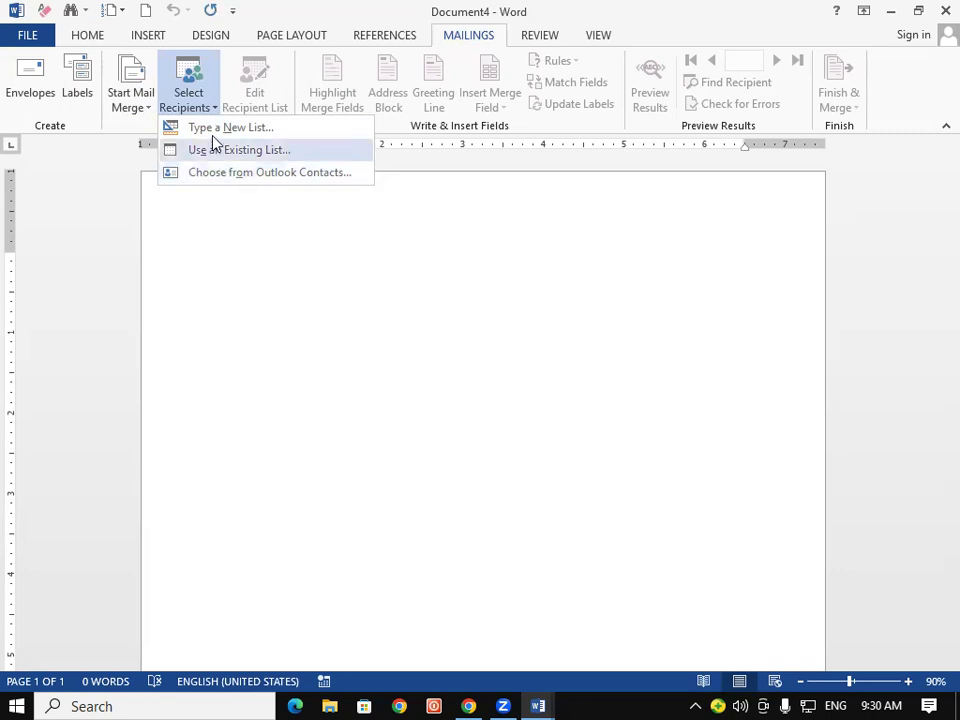
Step: Open Type a New List and scroll across its address columns and back
left_click(212, 130)
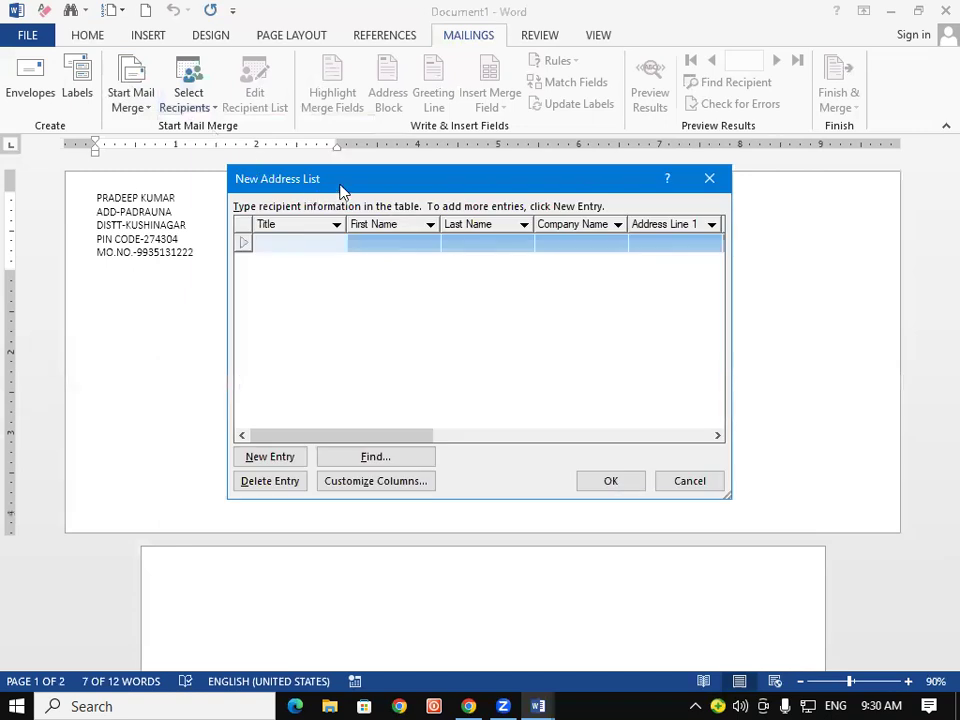
left_click_drag(340, 190, 285, 105)
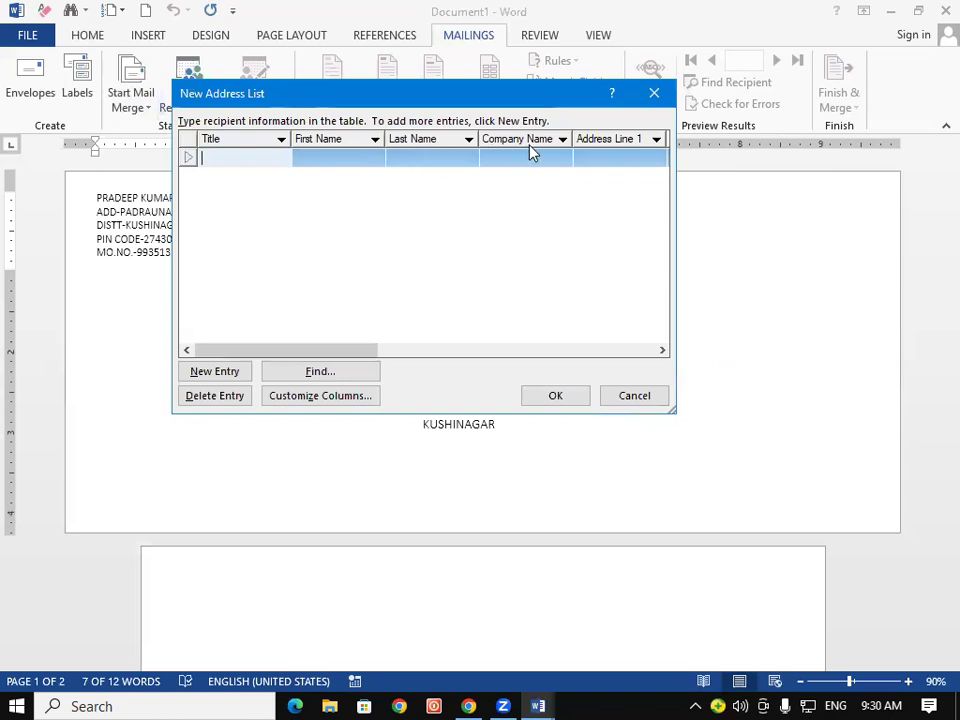
left_click_drag(372, 350, 476, 352)
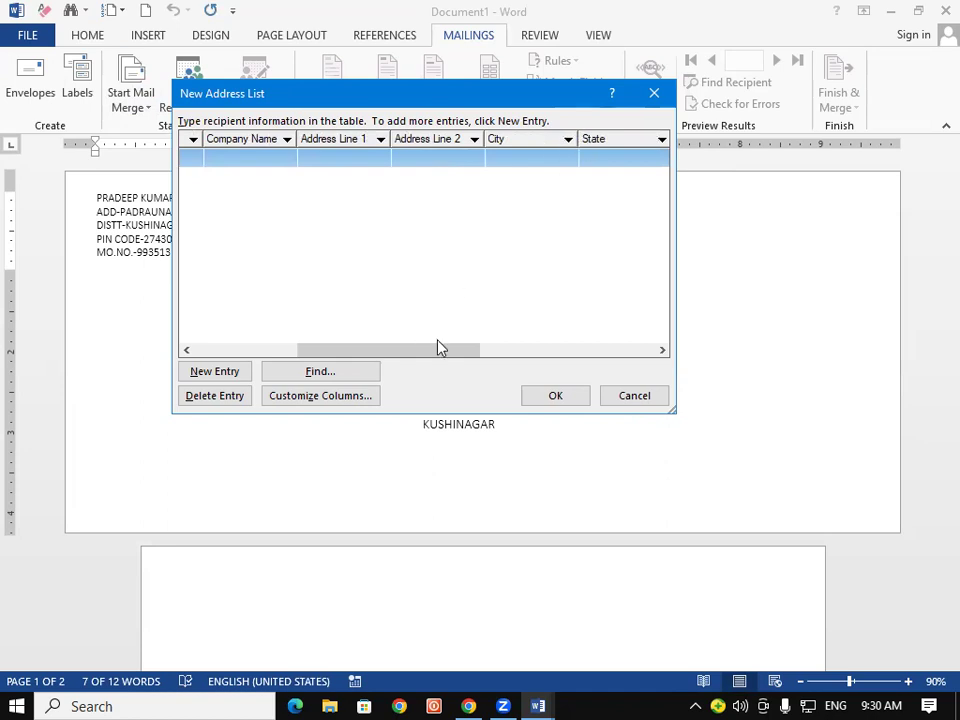
left_click_drag(450, 352, 518, 354)
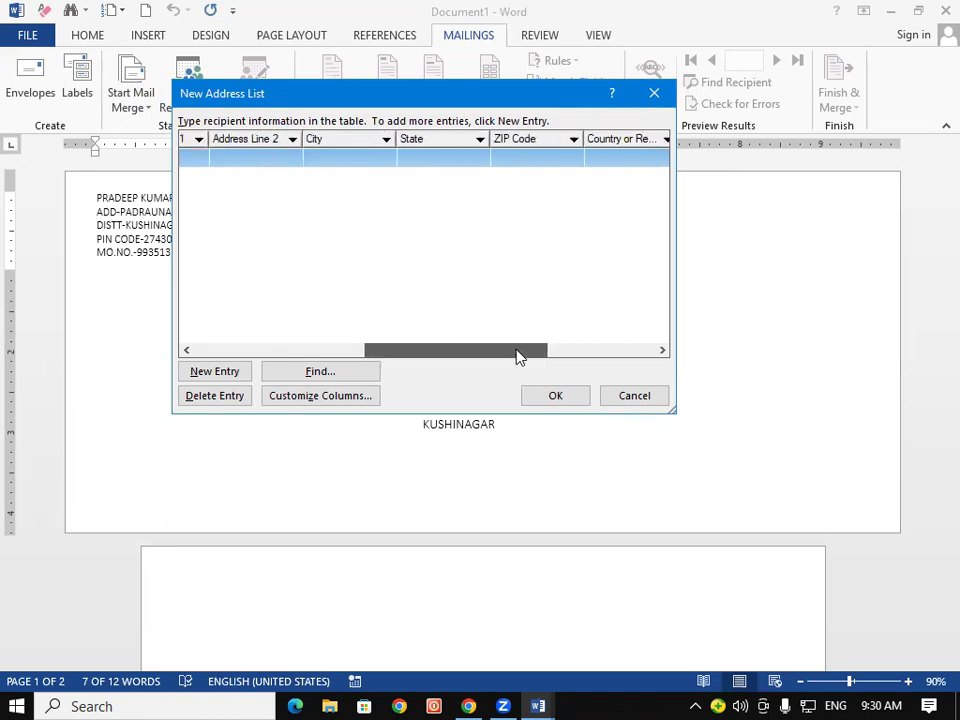
left_click_drag(497, 349, 630, 344)
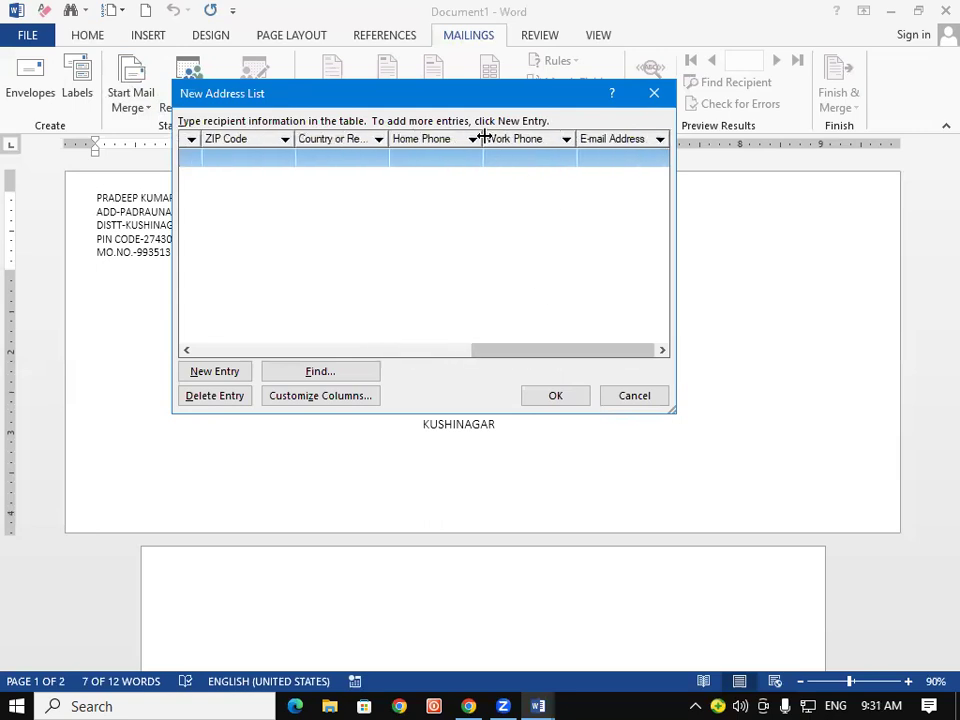
left_click(531, 143)
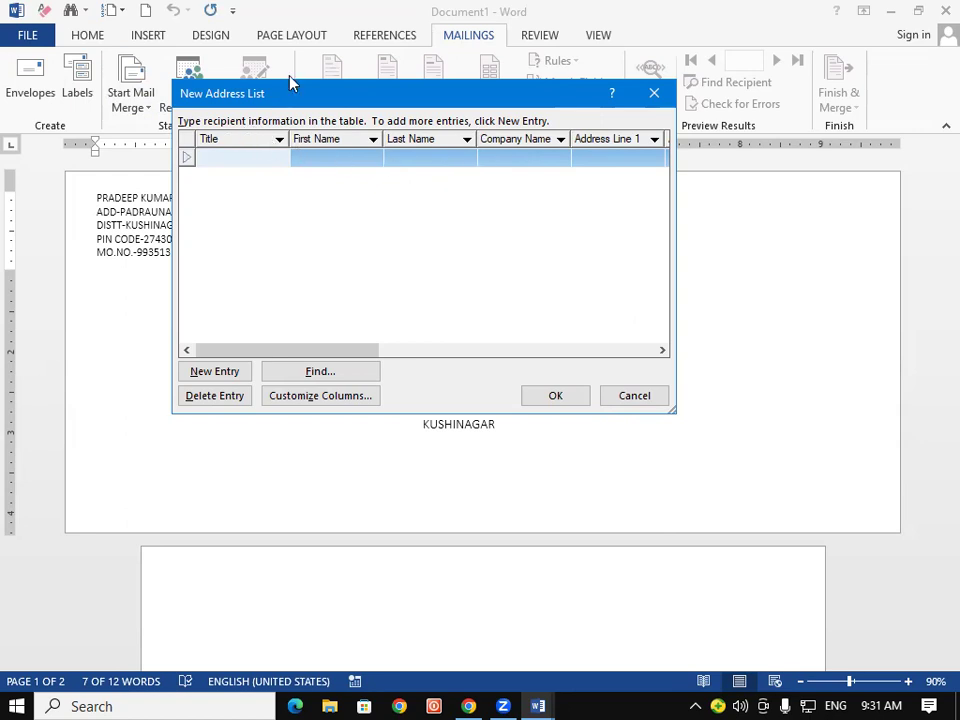
Step: Close the New Address List, then close Document1 and answer its save prompt
left_click(654, 93)
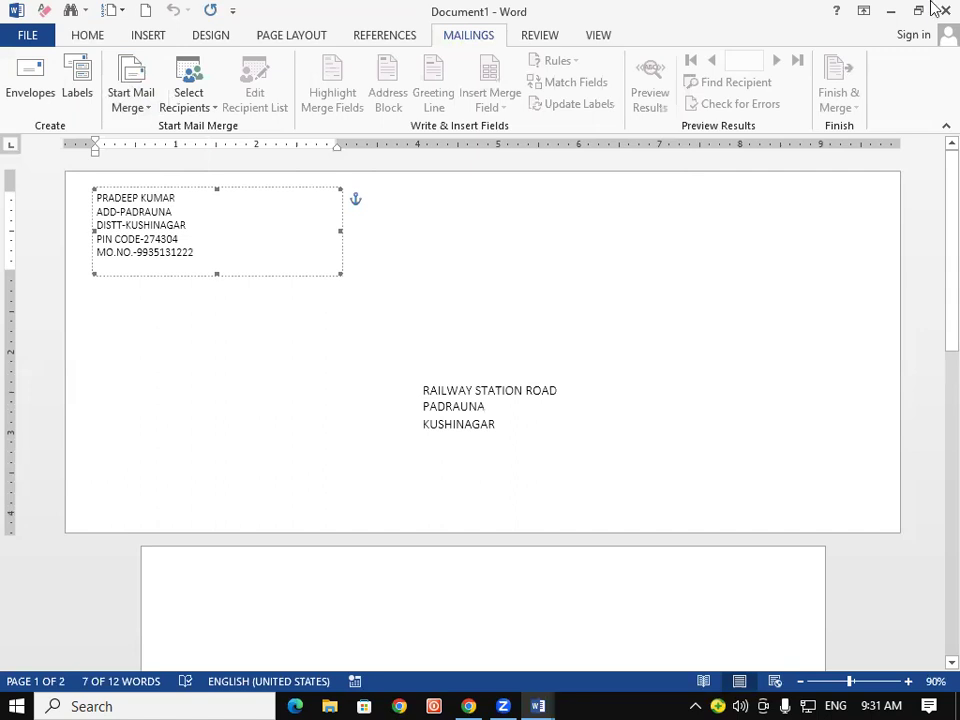
left_click(945, 10)
left_click(478, 391)
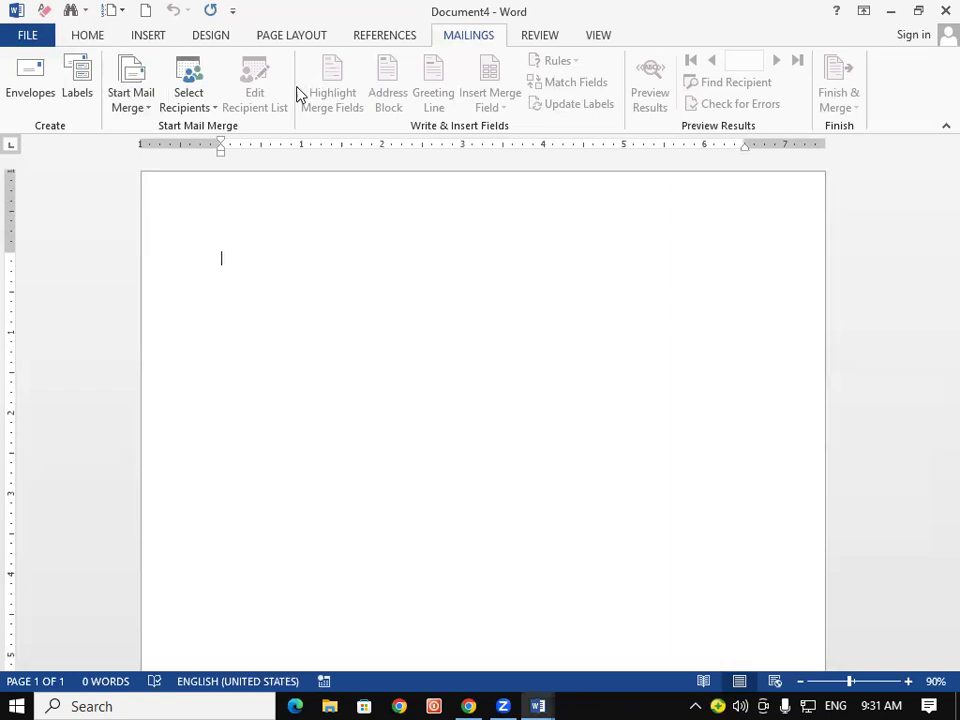
Step: Start a new recipient list whose first entry has title MR and first name RAM
left_click(197, 97)
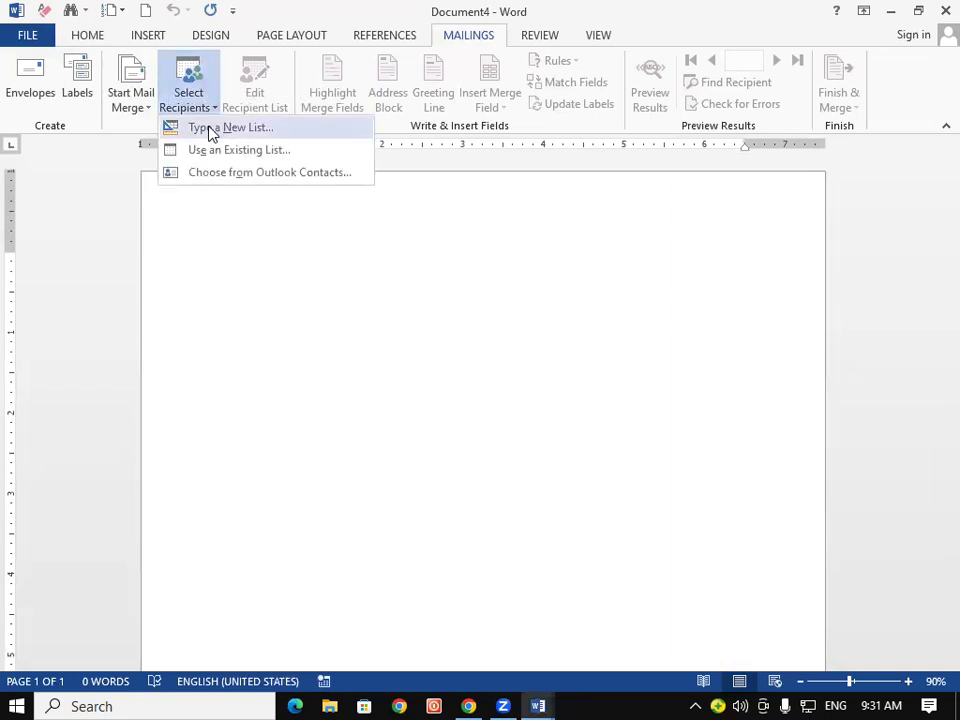
left_click(211, 134)
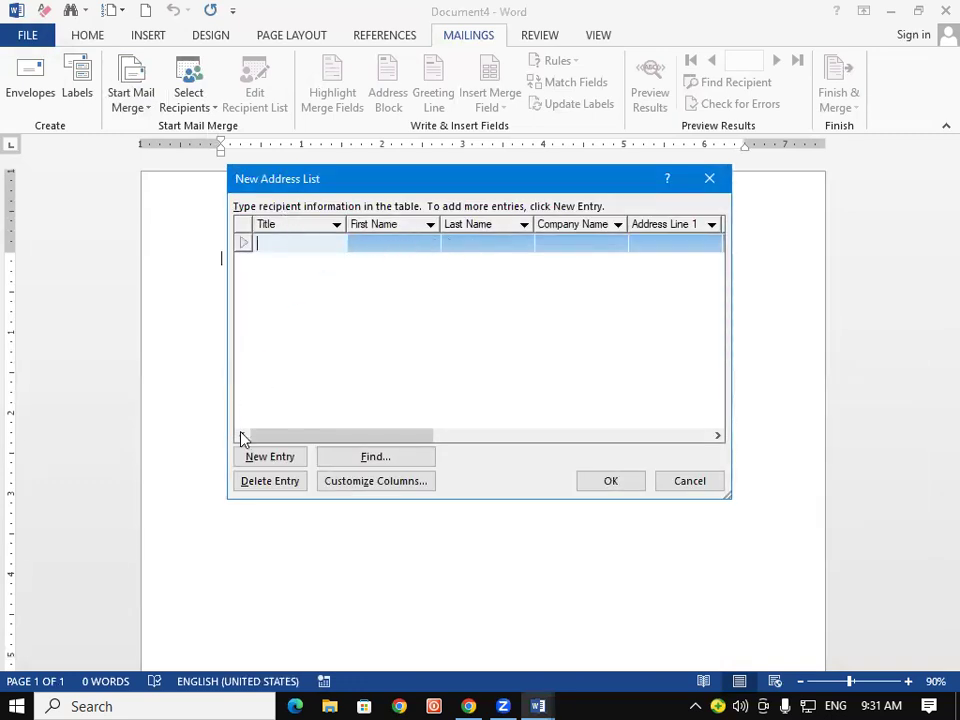
left_click(256, 460)
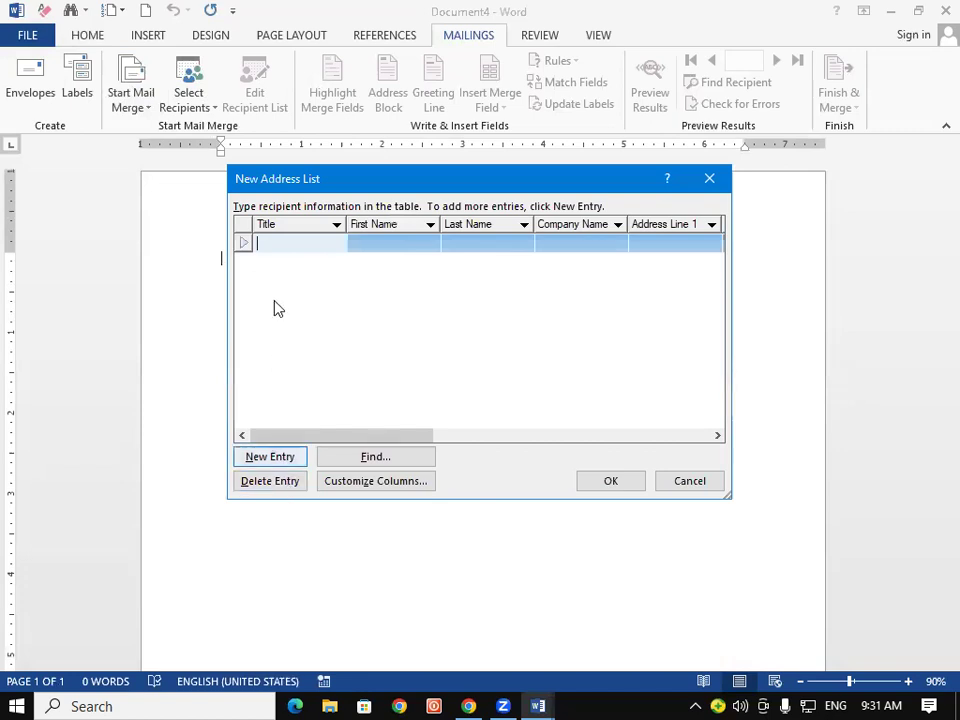
type("MR")
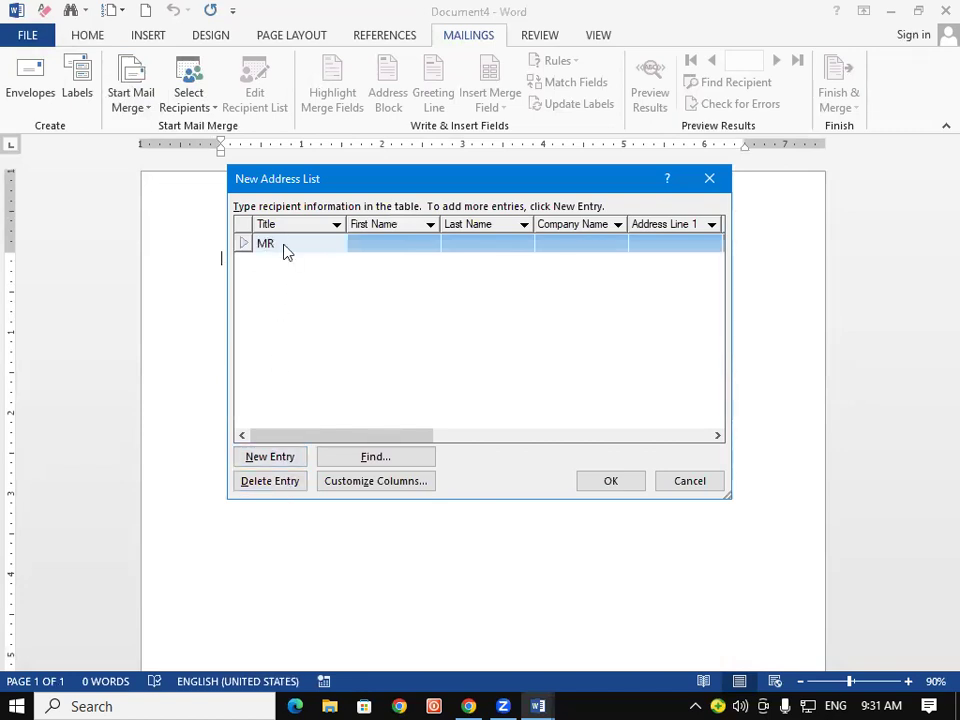
left_click(369, 244)
type("RAM")
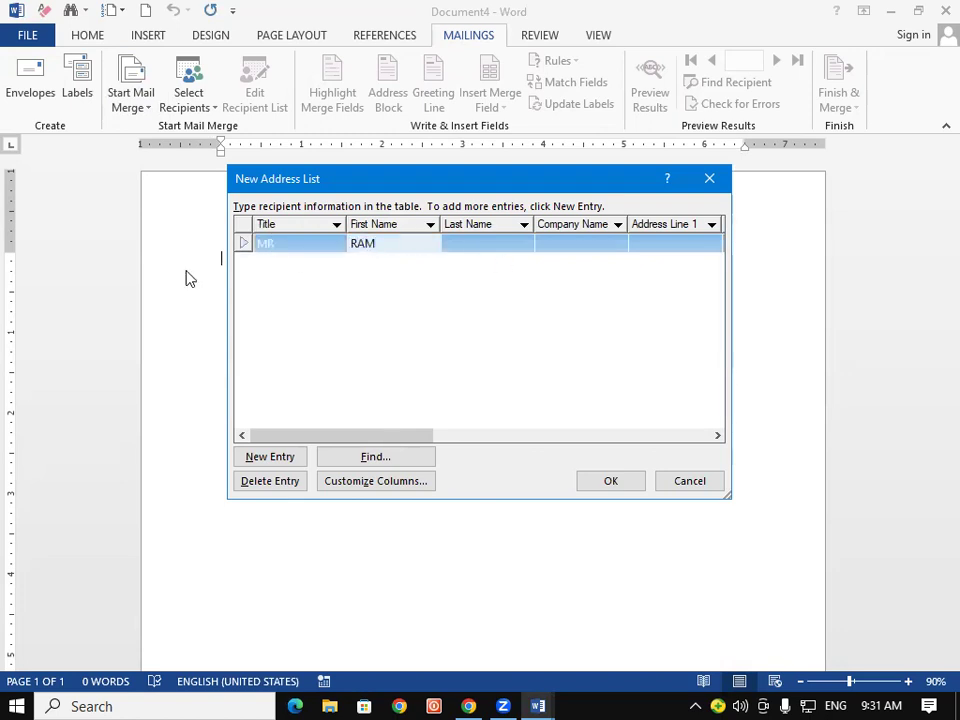
Step: Add a second entry with title MR and first name RRR
left_click(276, 460)
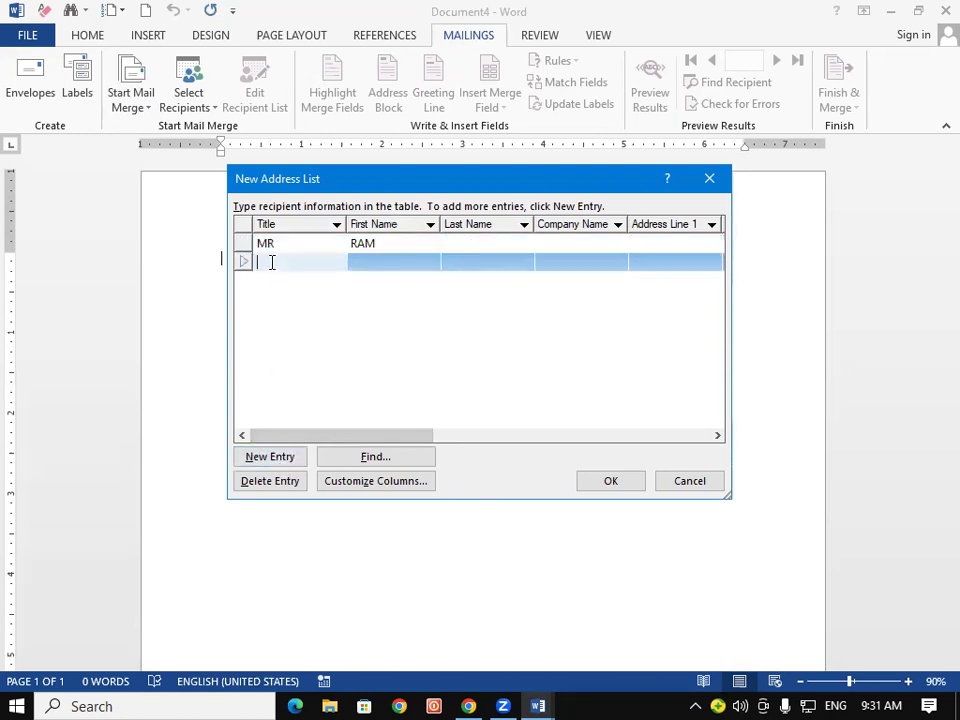
type("MR")
key("Tab")
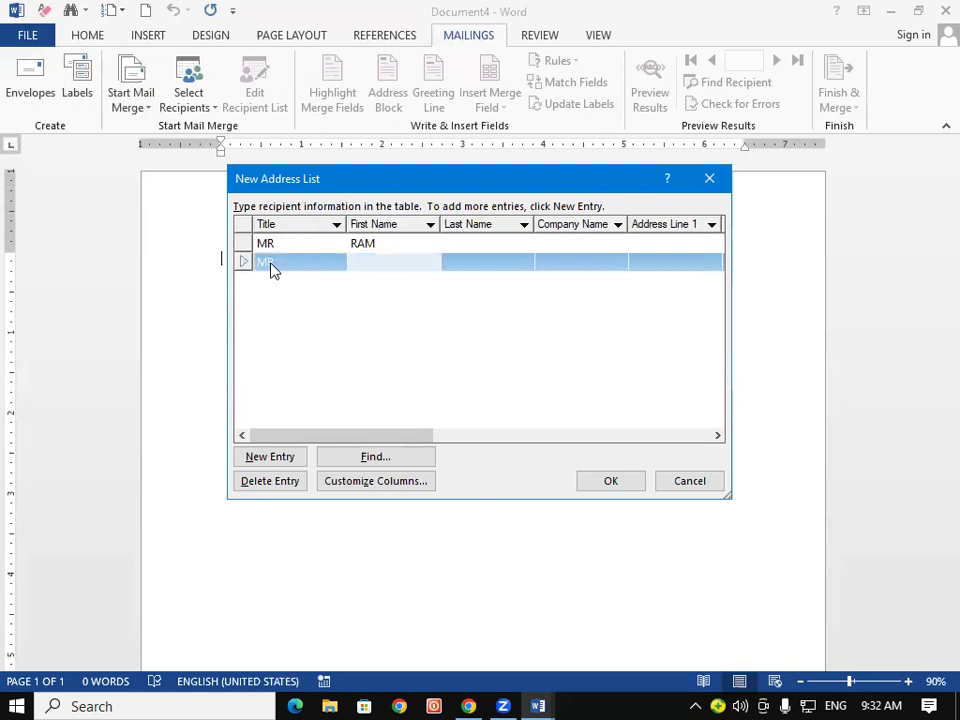
type("RR")
type("R")
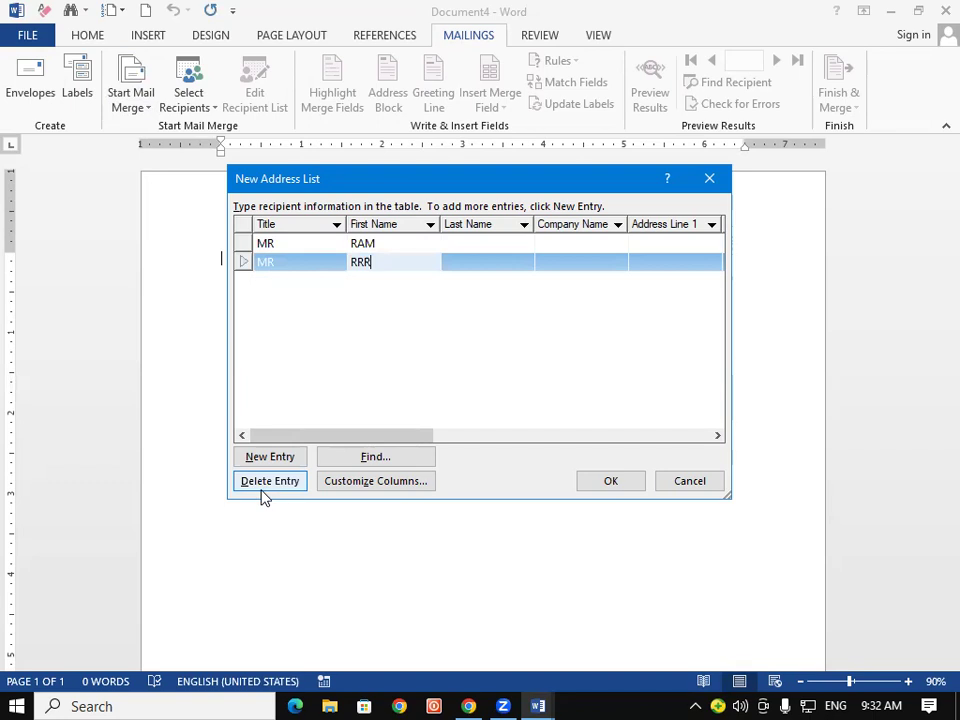
Step: Delete the MR RRR row, then add and delete a blank row, keeping only MR RAM
left_click(262, 484)
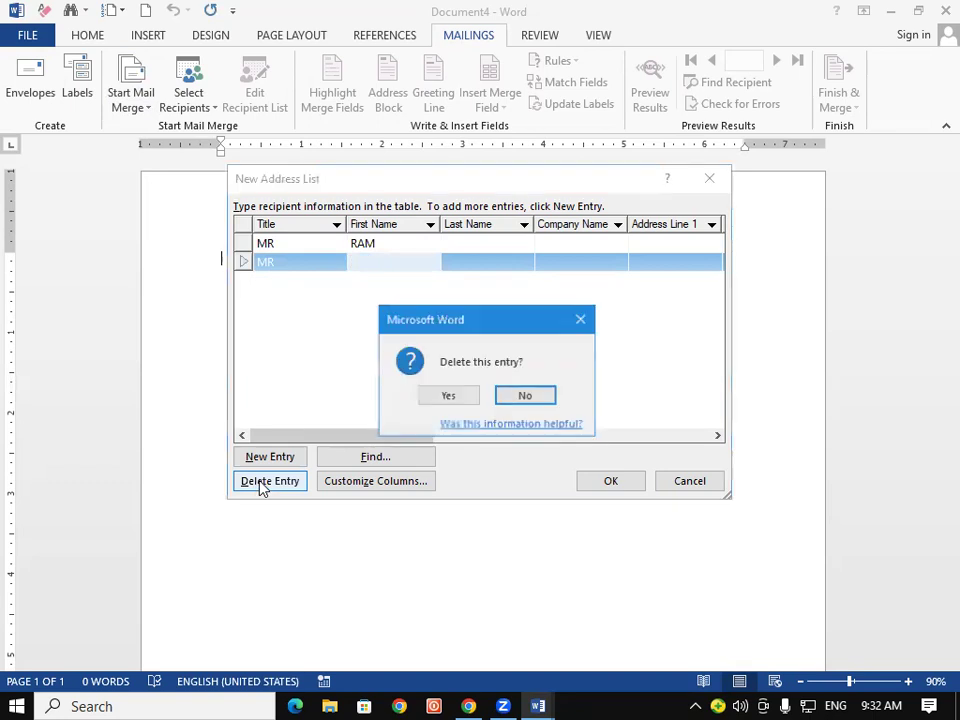
left_click(453, 397)
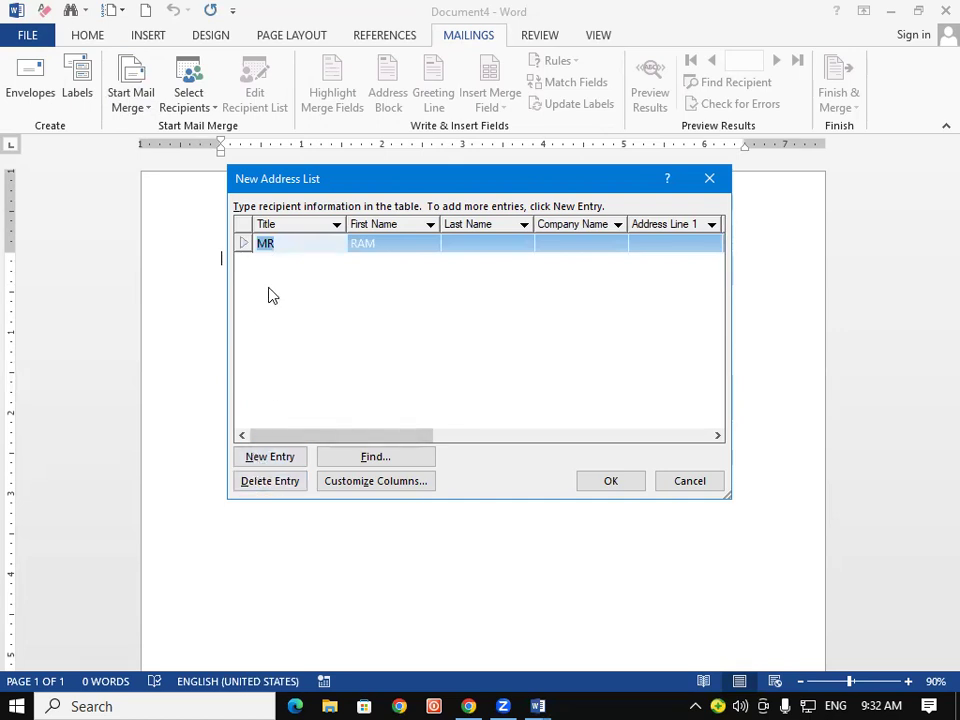
left_click(268, 458)
left_click(274, 483)
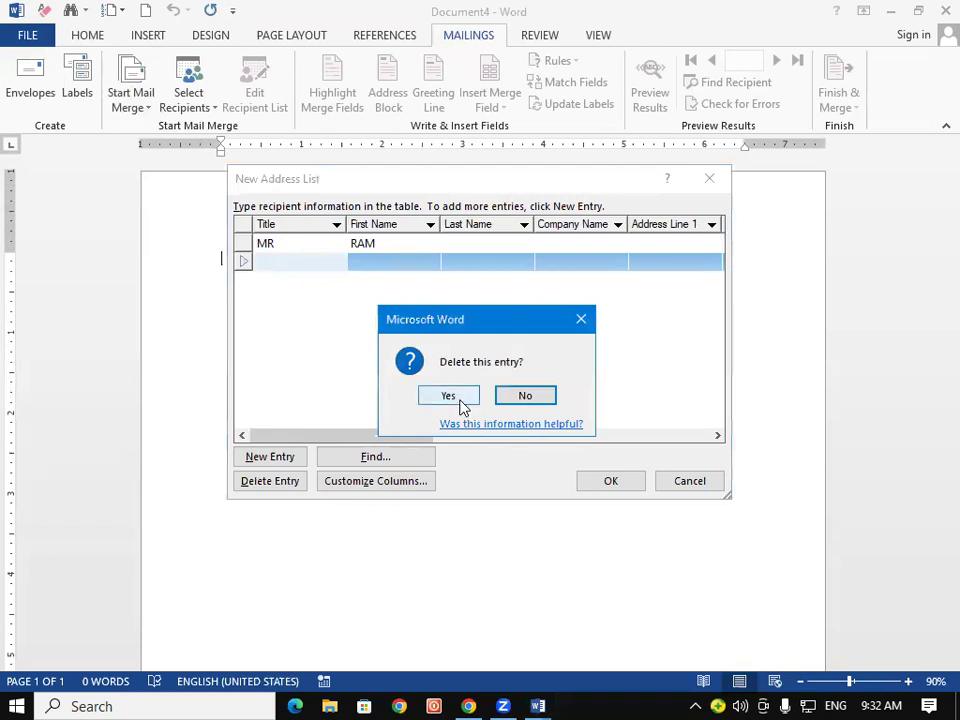
left_click(461, 399)
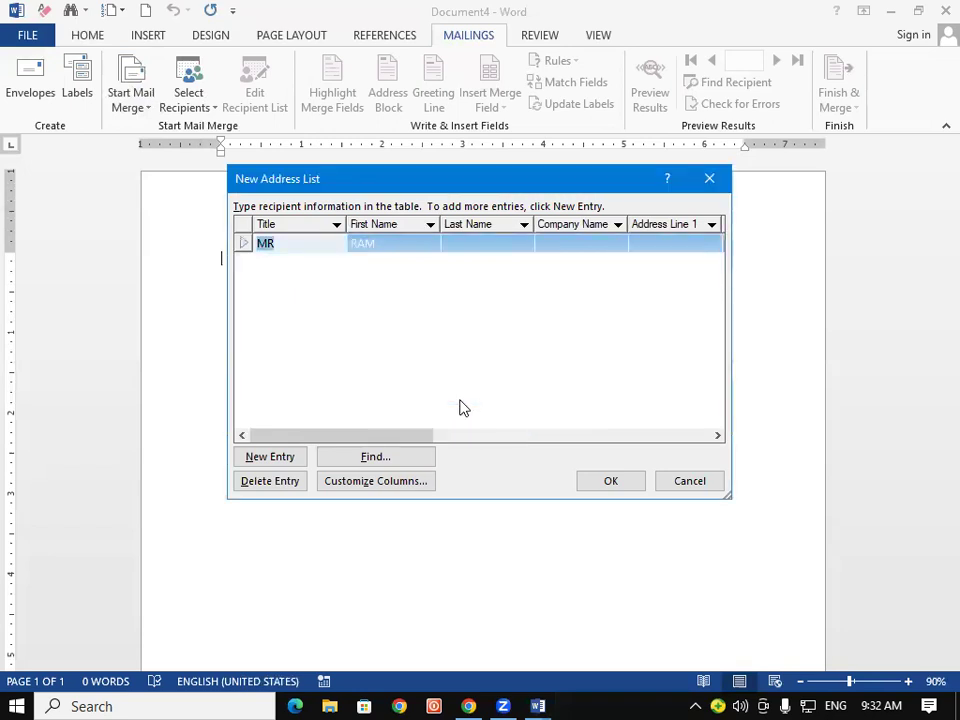
Step: From the New Address List, open Customize Columns to show the Title to E-mail Address fields
left_click(405, 456)
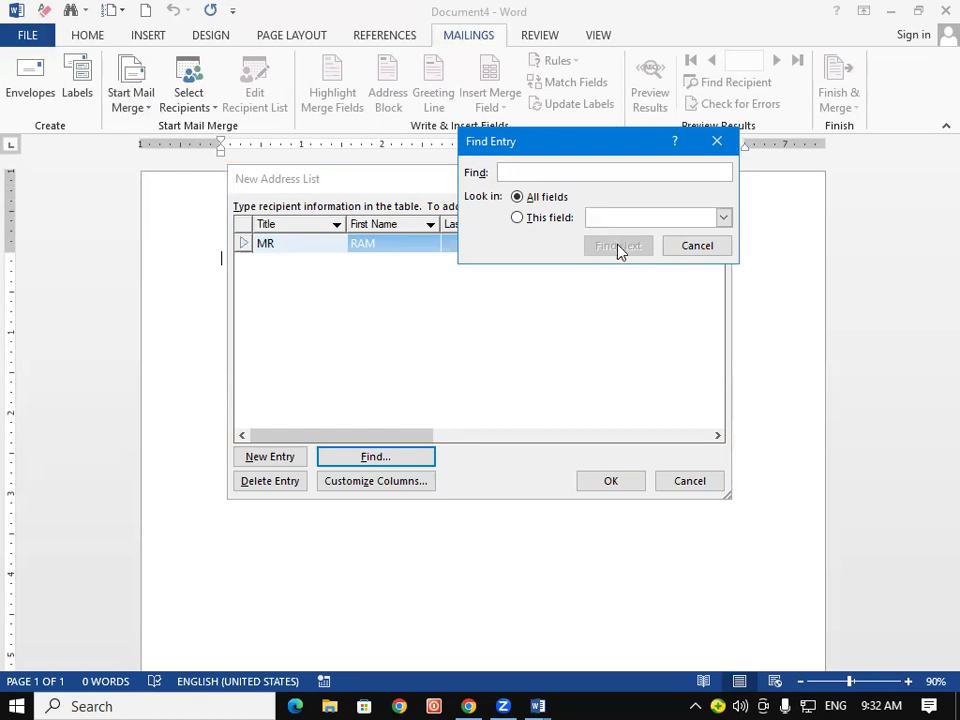
left_click(716, 141)
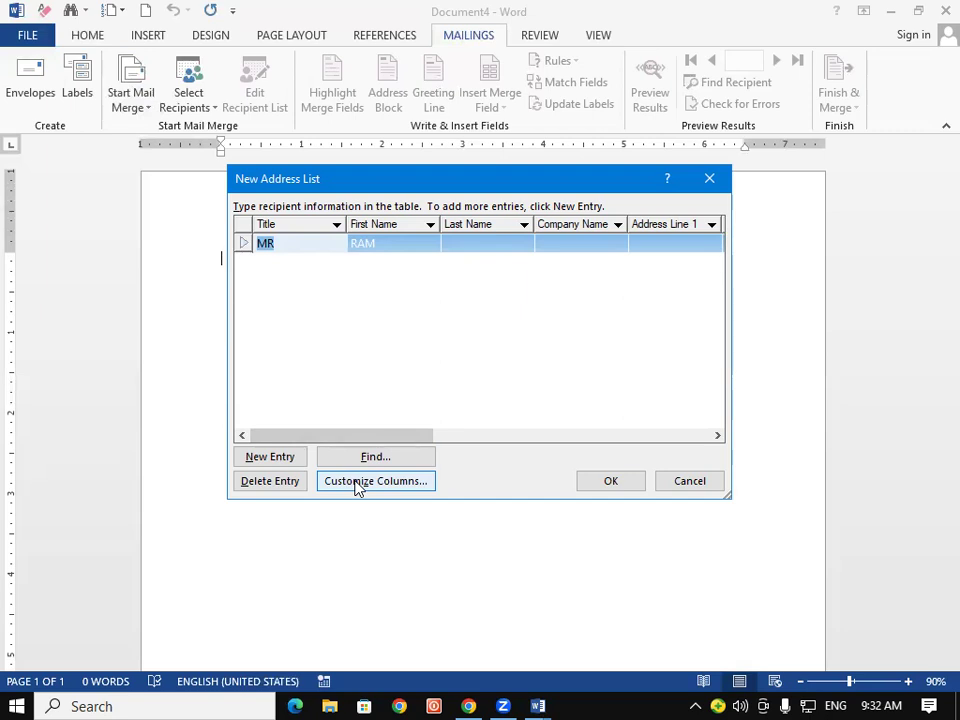
key("ctrl+2")
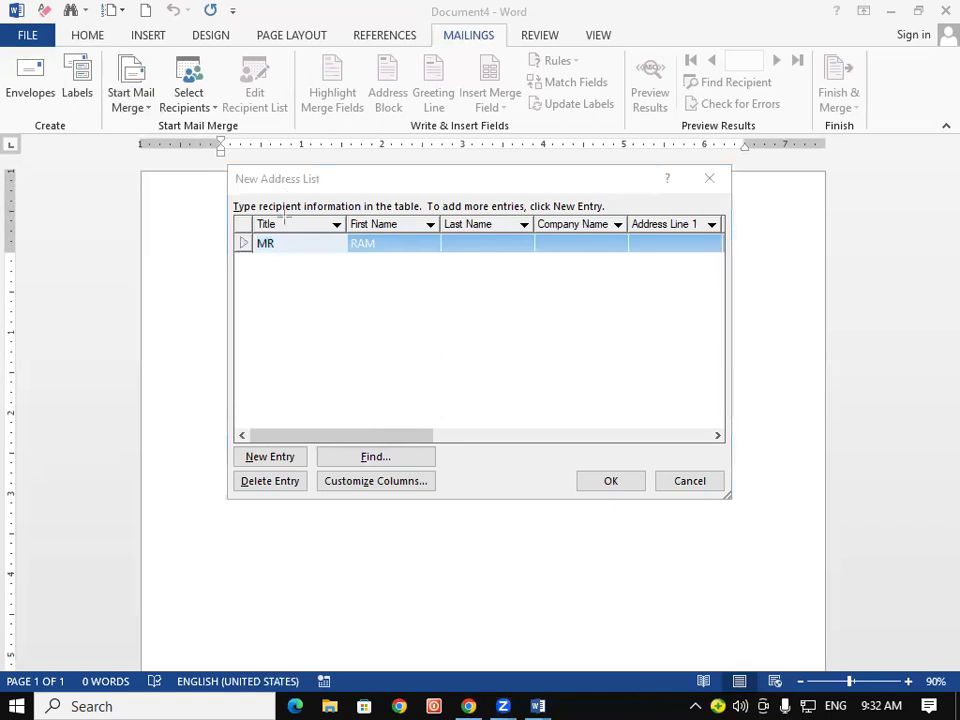
left_click_drag(283, 217, 663, 506)
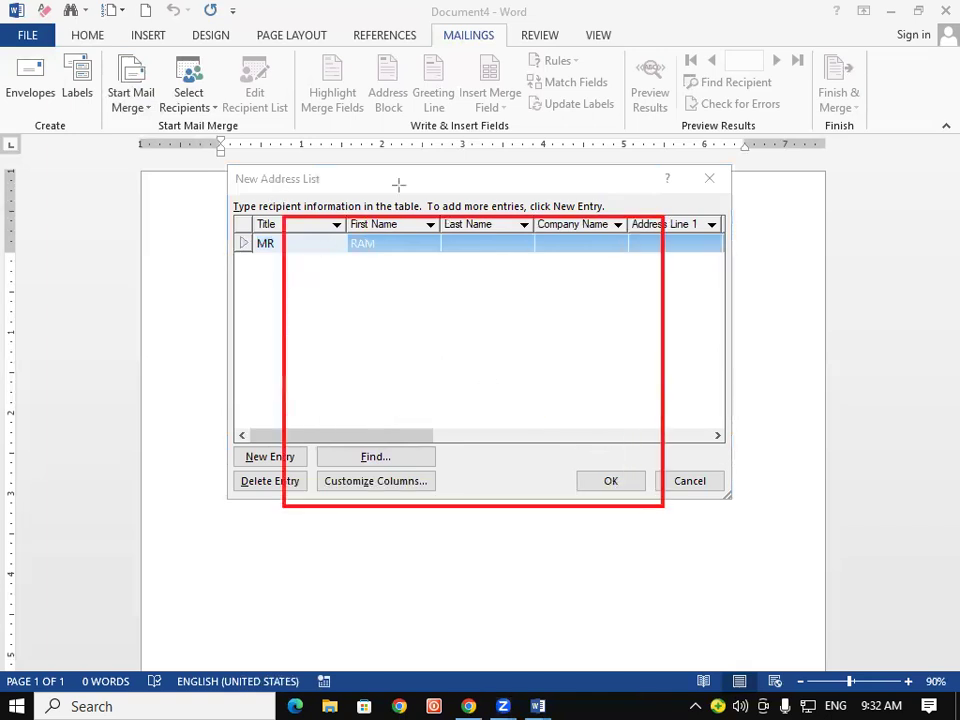
left_click_drag(344, 215, 344, 510)
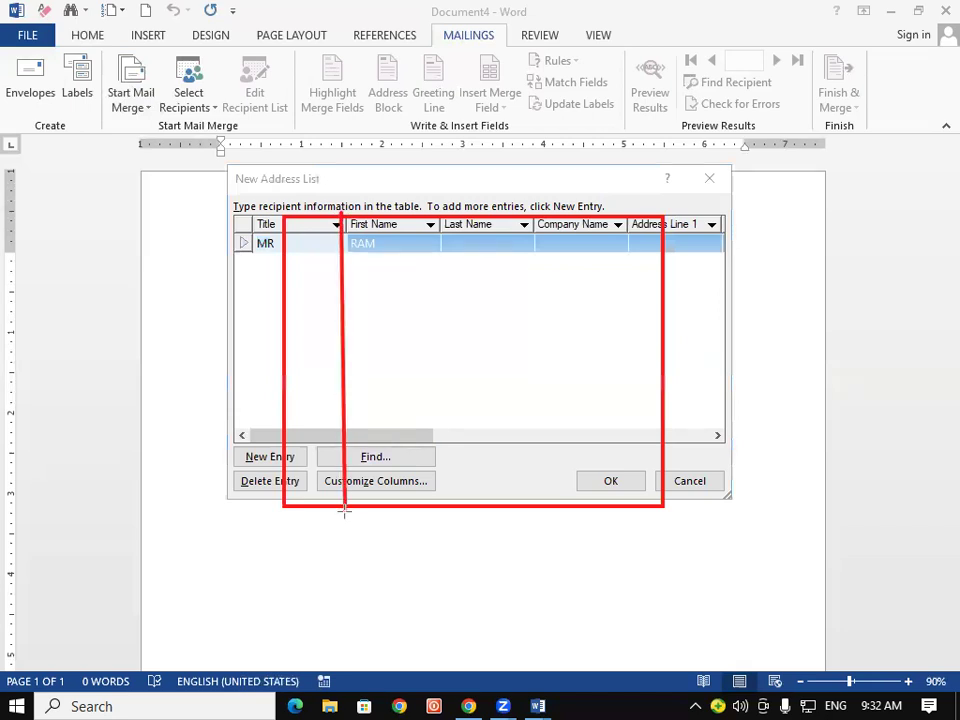
left_click_drag(280, 258, 376, 264)
left_click_drag(447, 262, 680, 256)
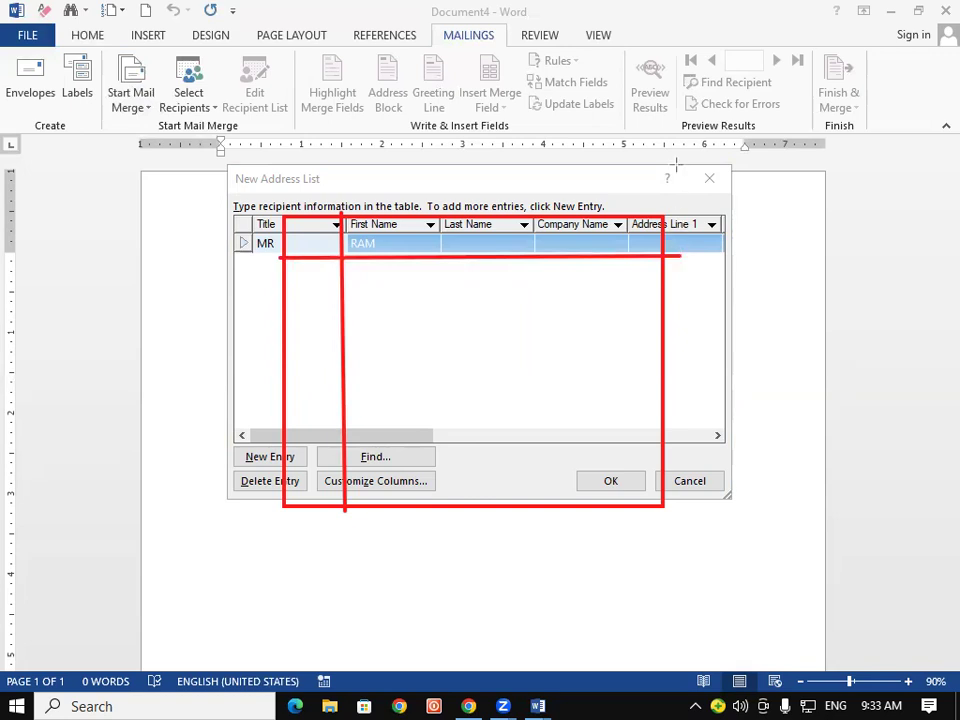
key("Escape")
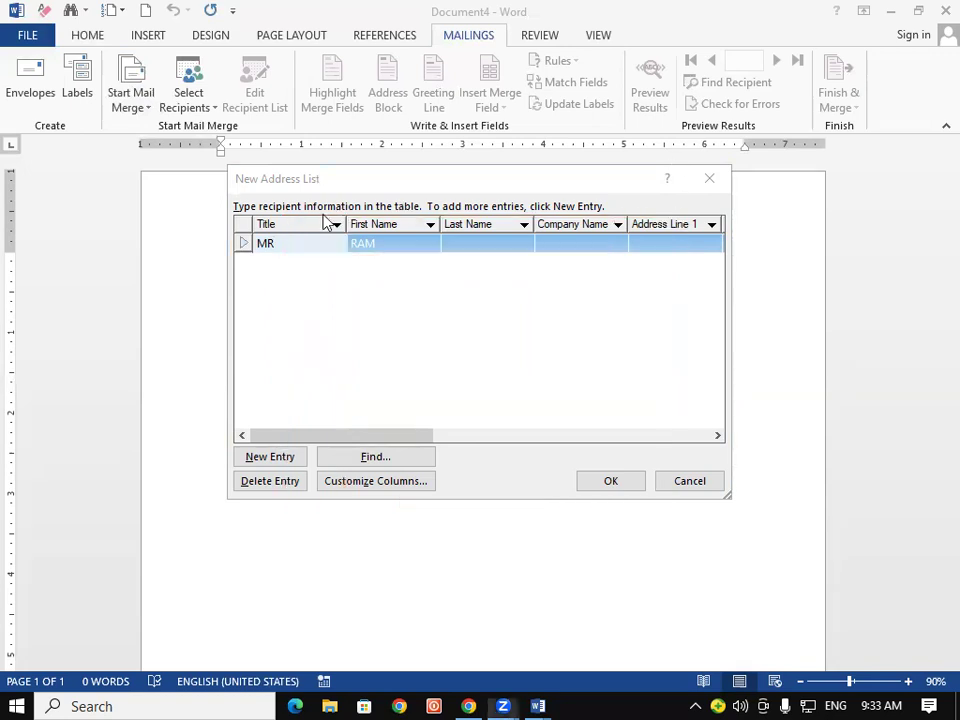
left_click(289, 222)
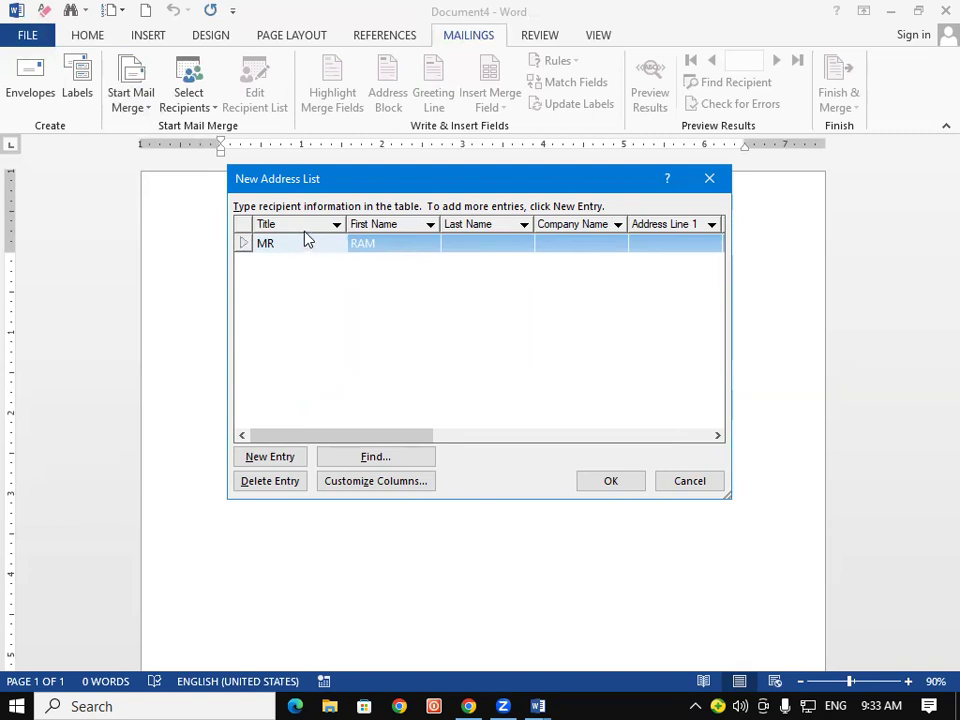
left_click(359, 487)
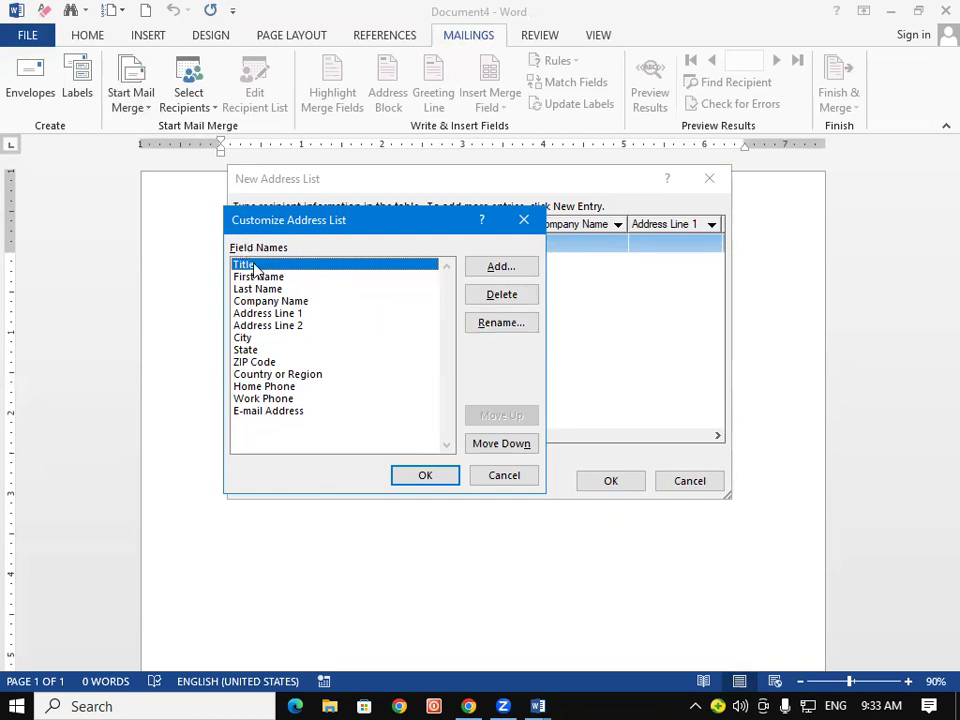
Step: Move the State field up four places so it sits directly below Last Name
left_click(252, 354)
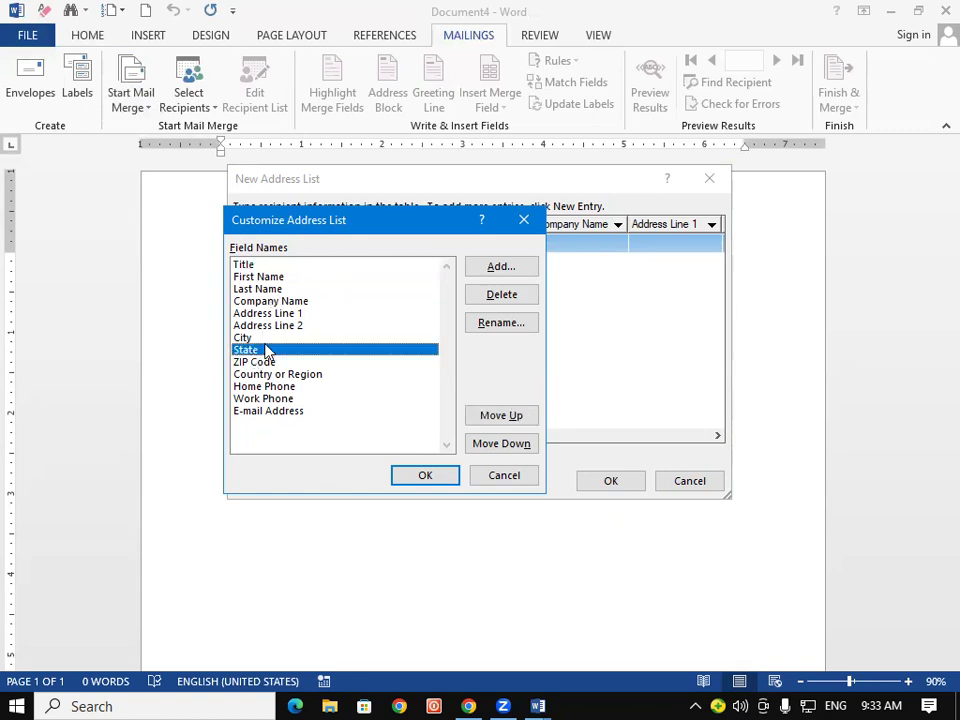
left_click(512, 417)
left_click(514, 420)
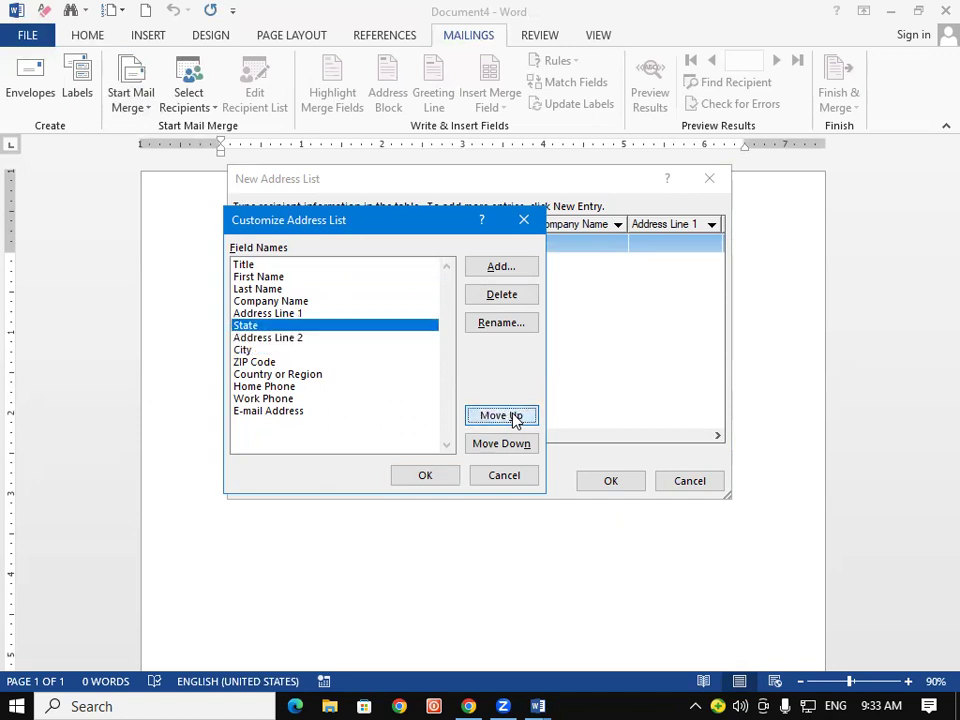
left_click(514, 420)
left_click(514, 420)
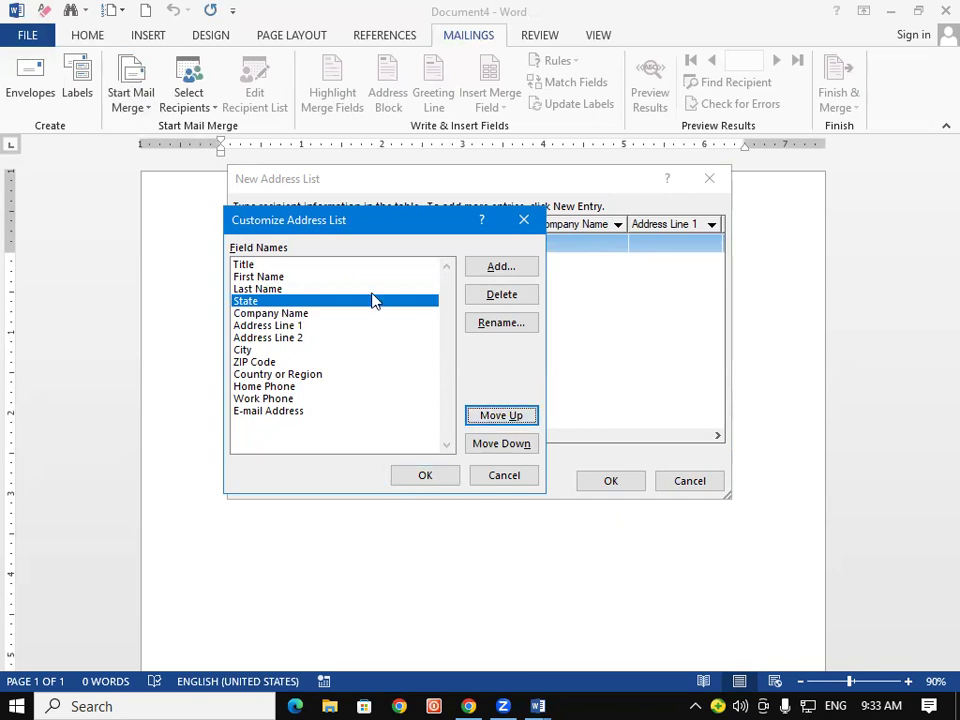
left_click(295, 289)
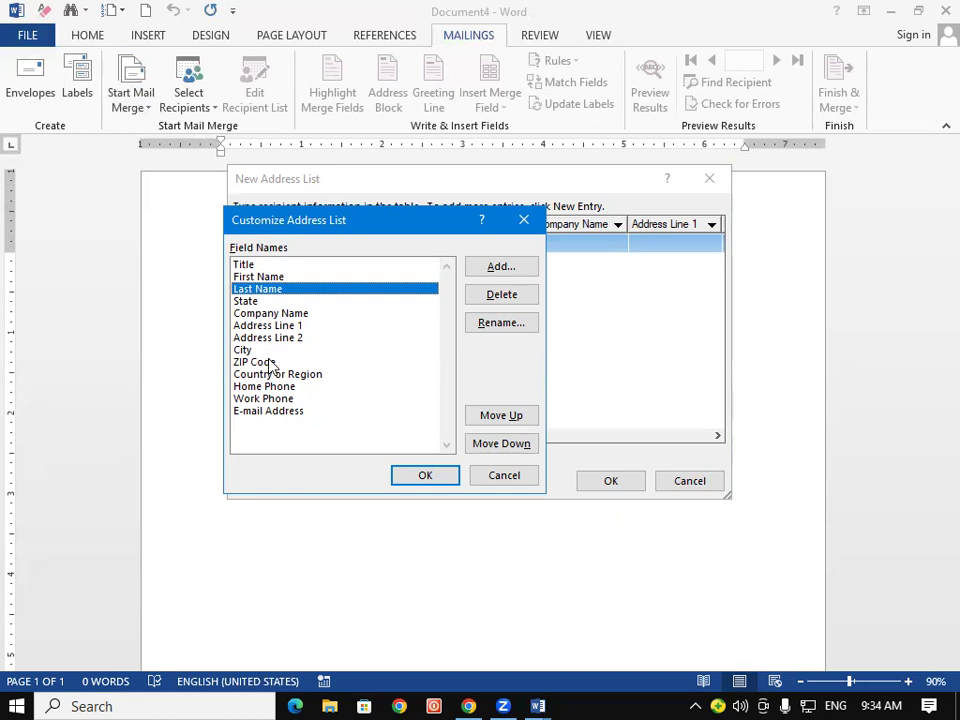
Step: Delete the Title, First Name, Last Name, State, Company Name, Address Line 1–2 and City fields
left_click(262, 265)
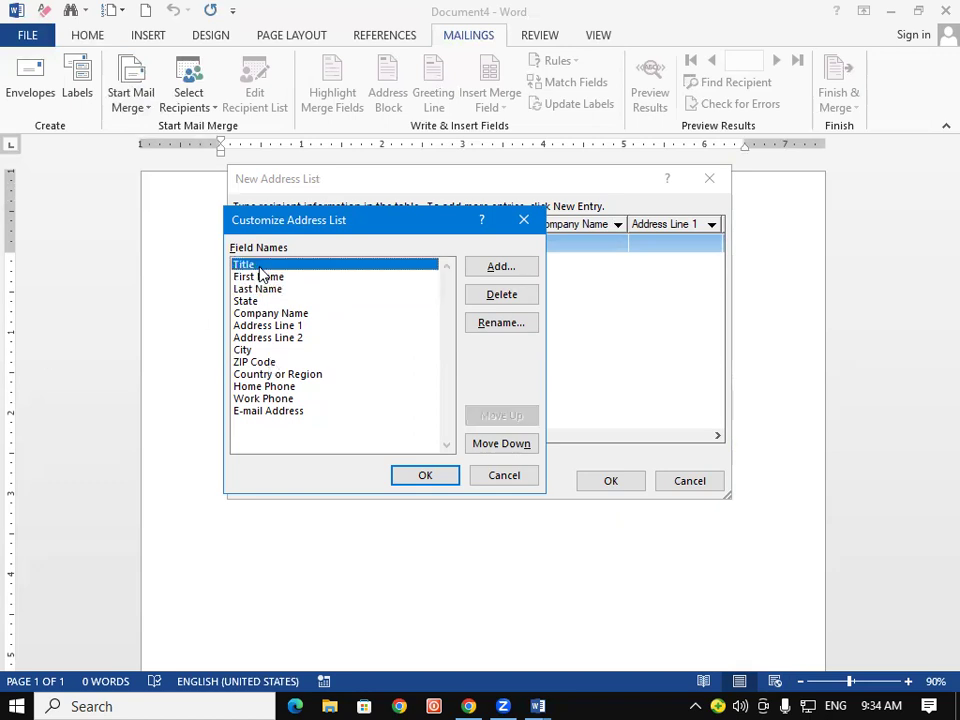
left_click(501, 294)
left_click(448, 407)
left_click(493, 298)
left_click(446, 405)
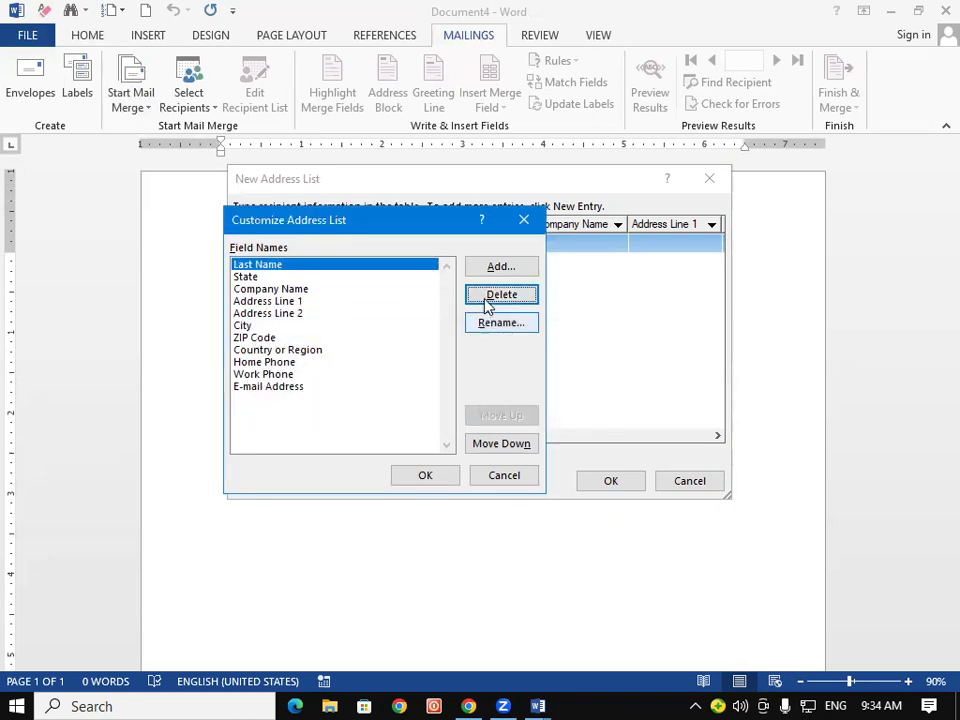
left_click(493, 296)
left_click(448, 407)
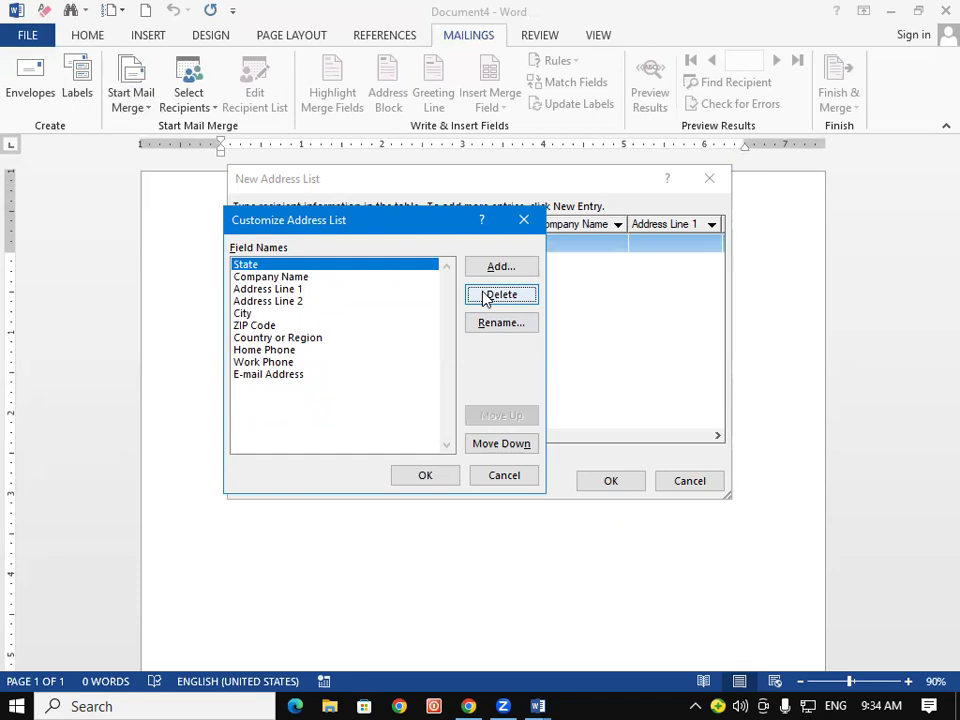
left_click(493, 294)
left_click(450, 407)
left_click(501, 294)
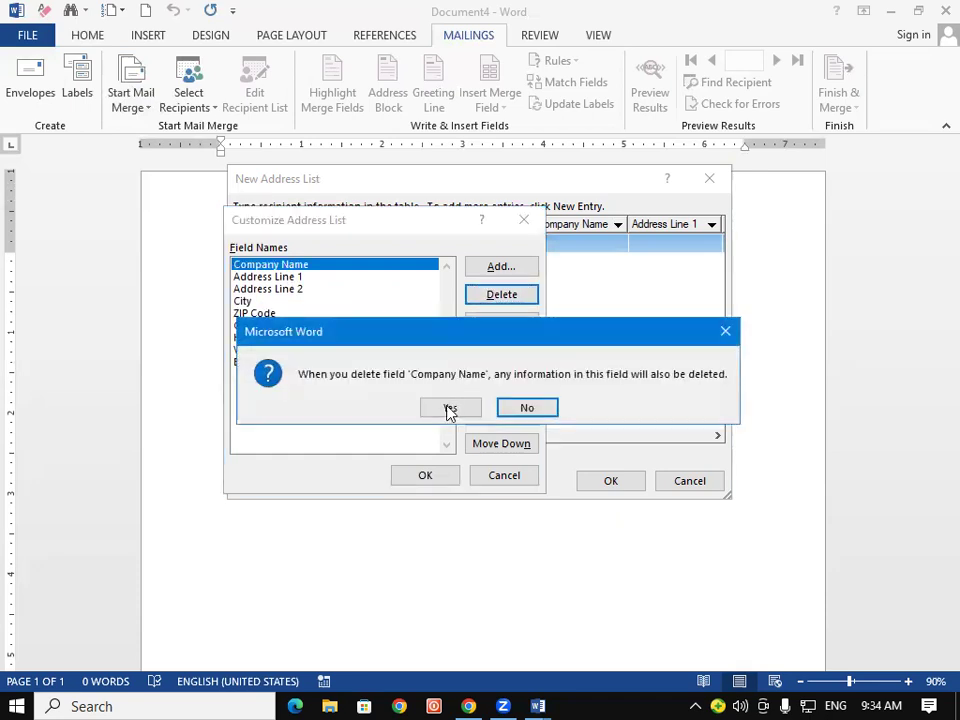
left_click(447, 408)
left_click(501, 294)
left_click(447, 407)
left_click(501, 294)
left_click(450, 407)
left_click(501, 294)
left_click(450, 407)
Step: Delete the remaining ZIP Code, Country or Region, Home Phone, Work Phone and E-mail Address fields
left_click(501, 294)
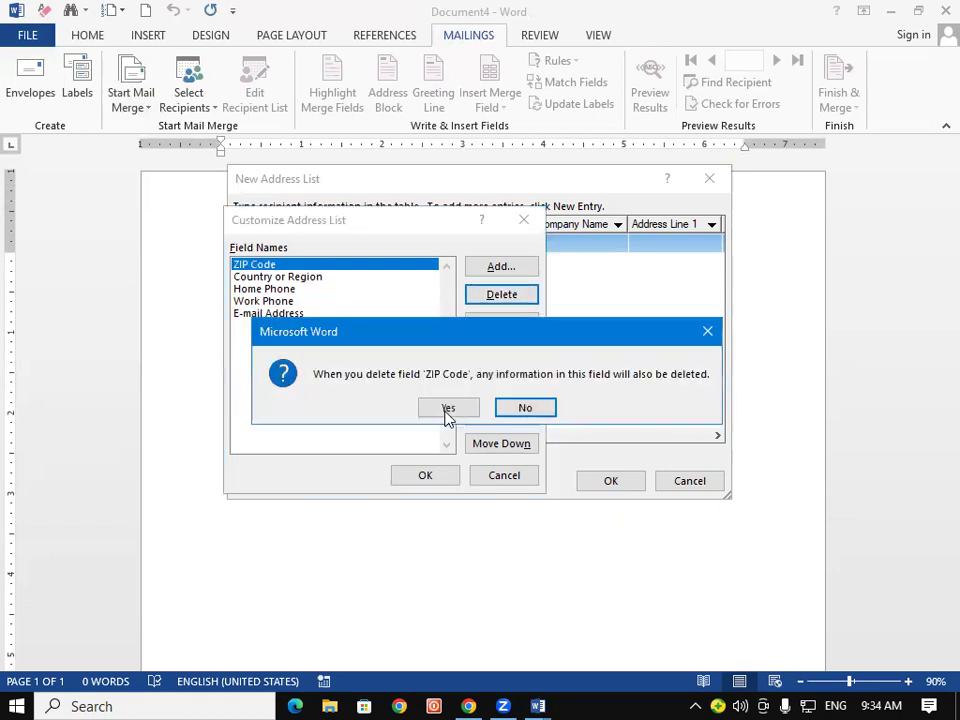
left_click(448, 408)
left_click(500, 267)
left_click(714, 290)
left_click(500, 295)
left_click(449, 408)
left_click(501, 294)
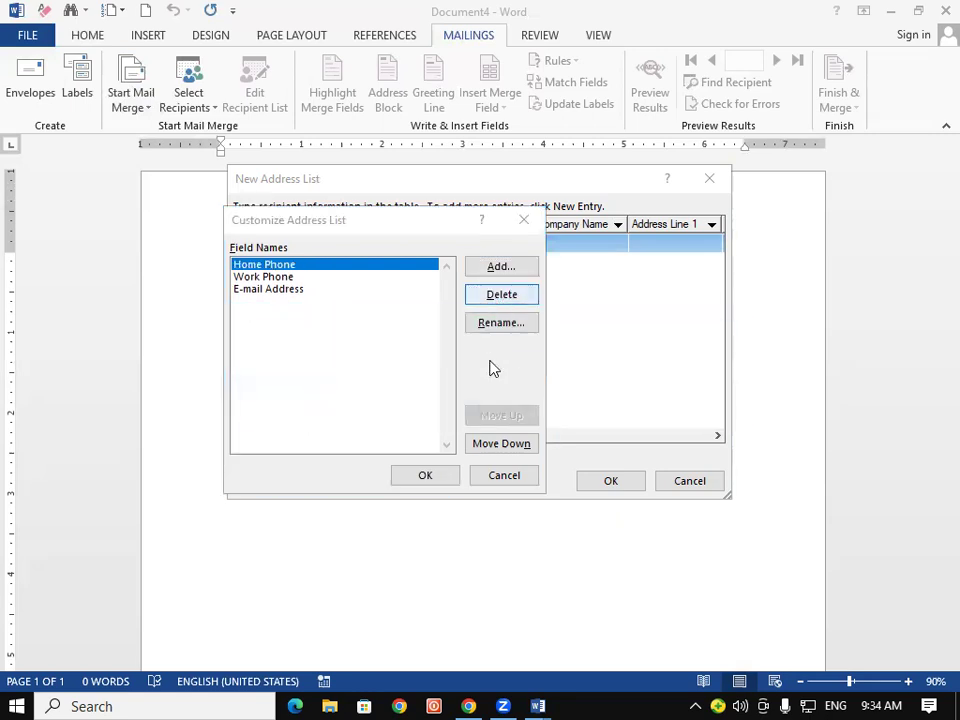
left_click(451, 408)
left_click(499, 296)
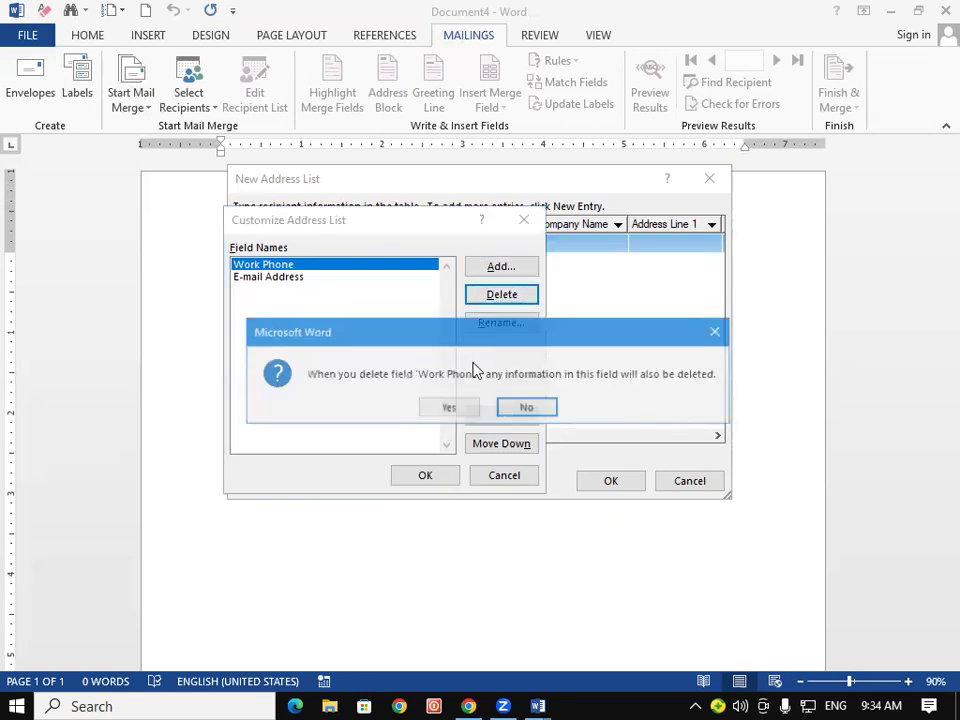
left_click(449, 406)
left_click(501, 294)
left_click(447, 408)
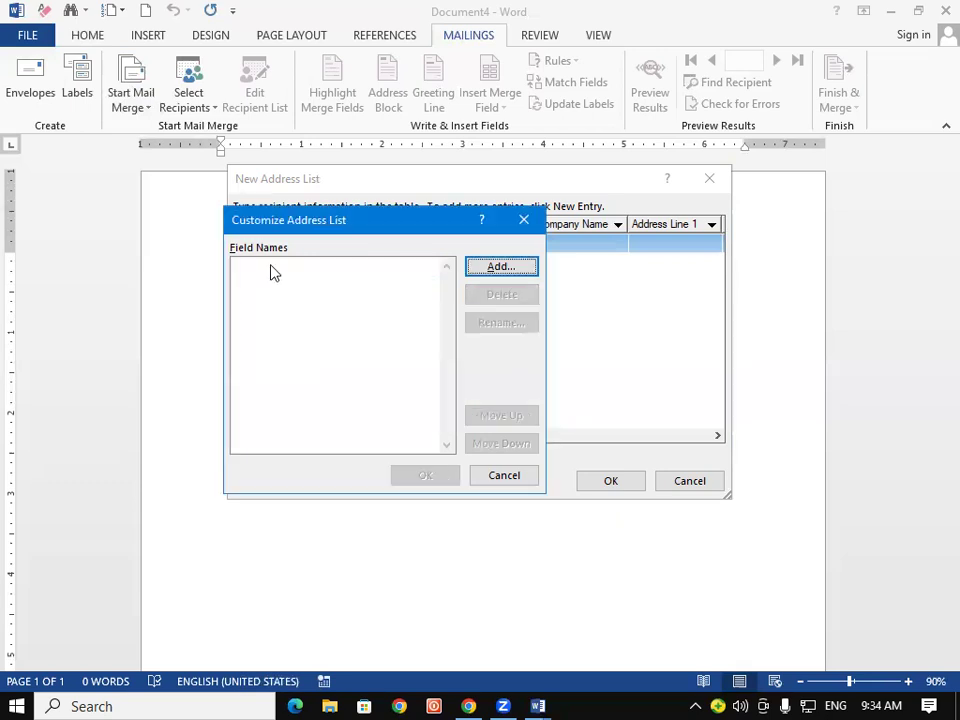
Step: Add the recipient fields NAME, ADDRESS and PIN CODE
left_click(322, 292)
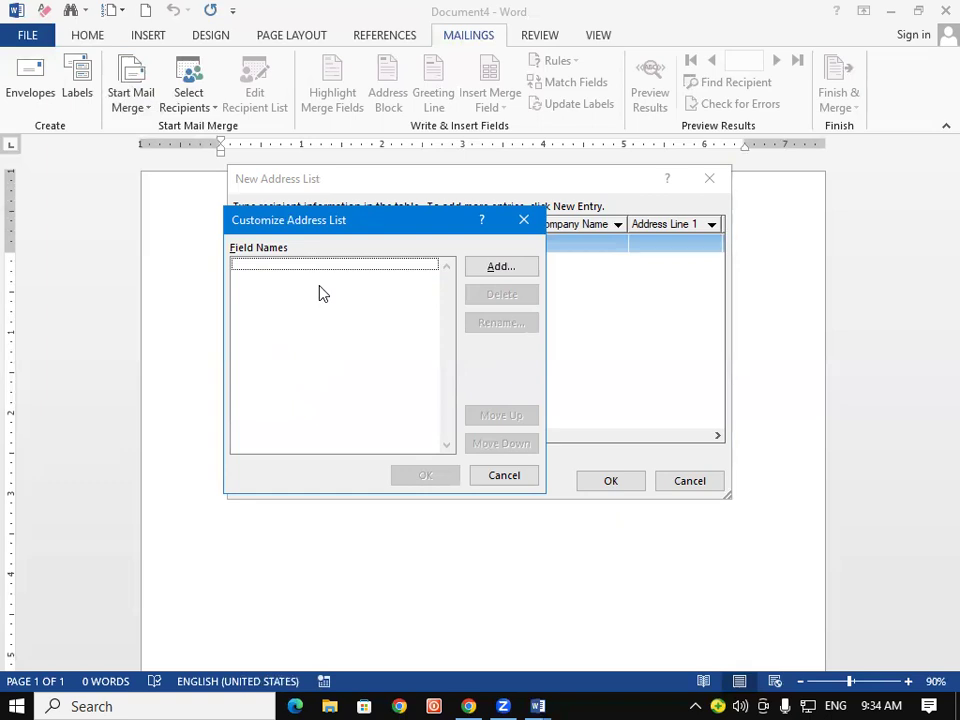
left_click(497, 268)
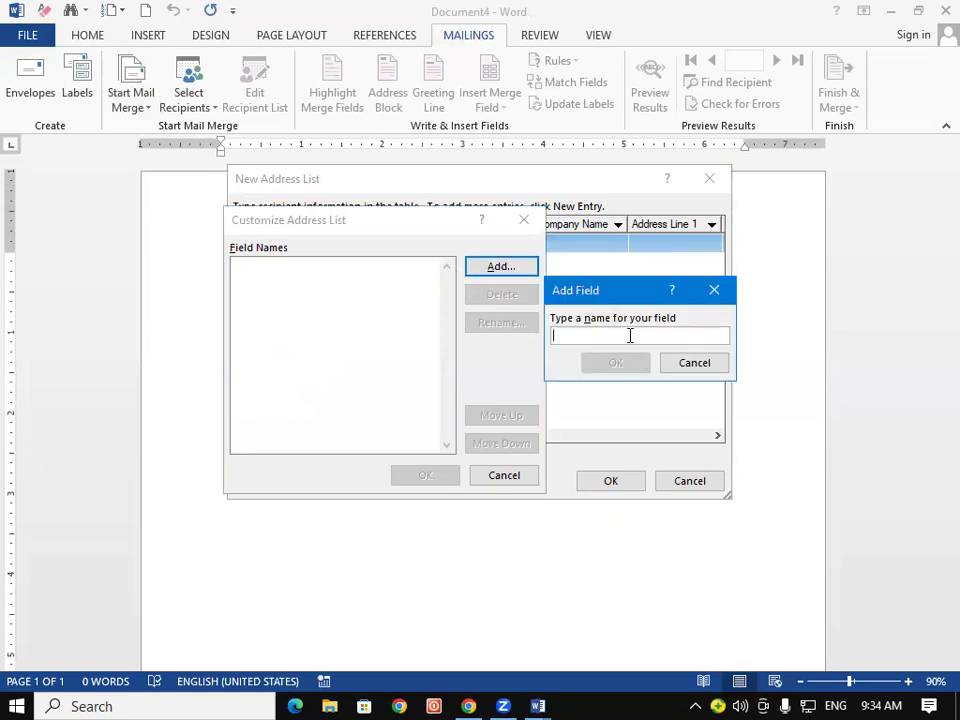
type("NAME")
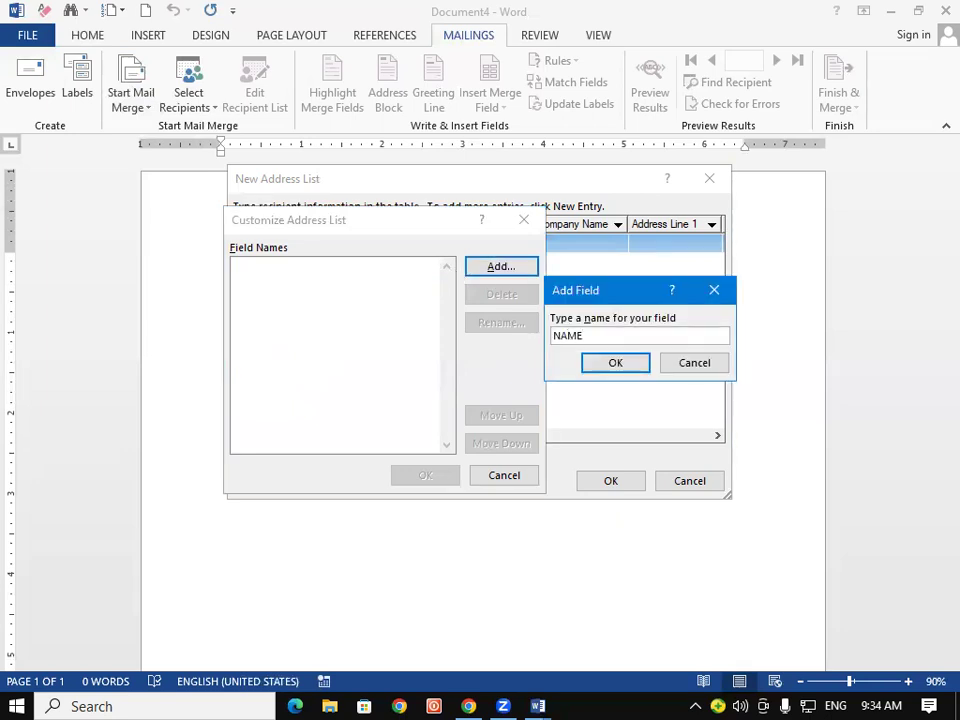
left_click(626, 364)
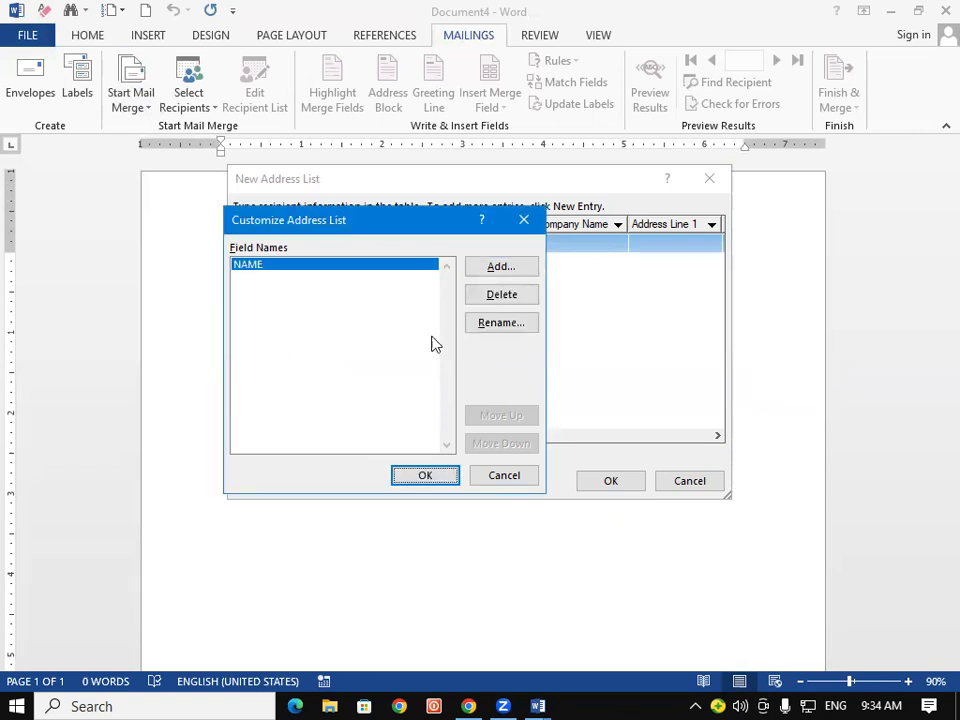
left_click(495, 268)
type("ADDRESS")
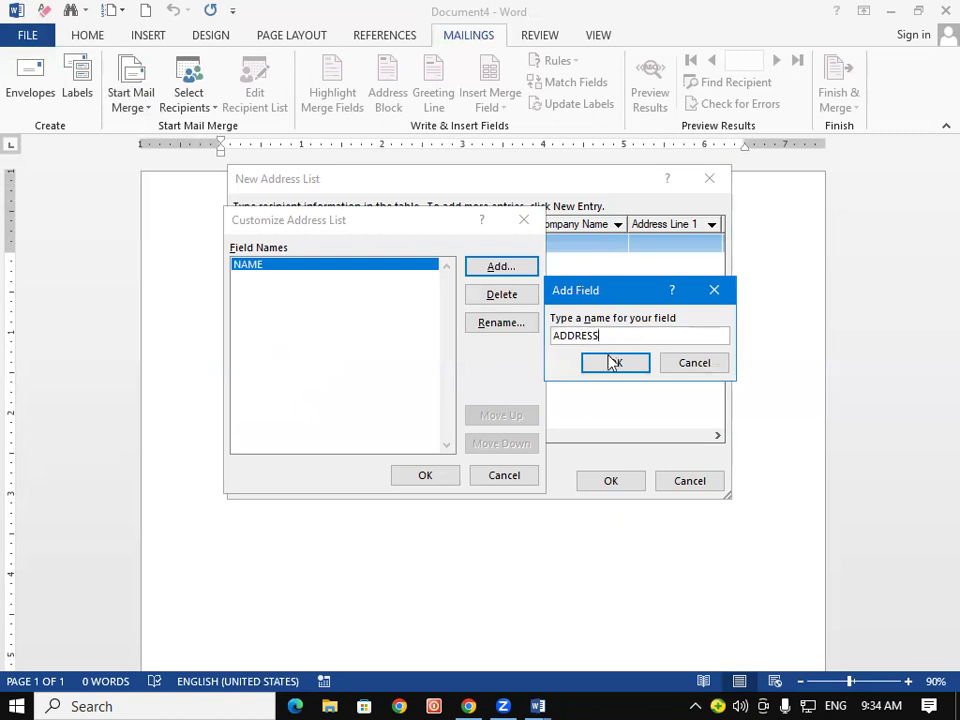
left_click(615, 362)
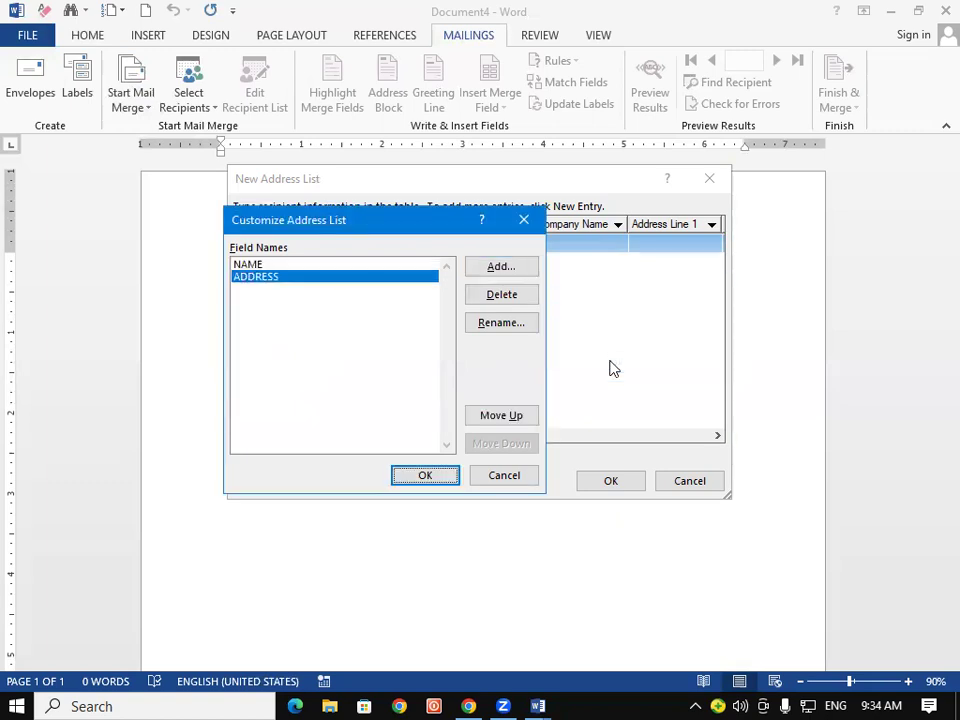
left_click(501, 267)
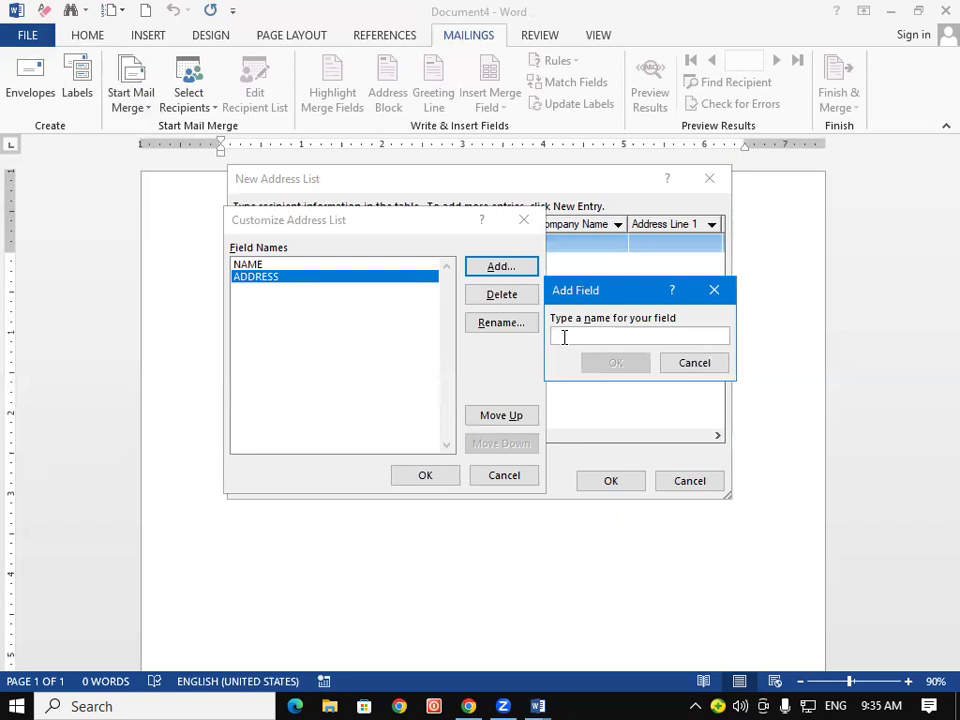
type("Pl")
type("N CODE")
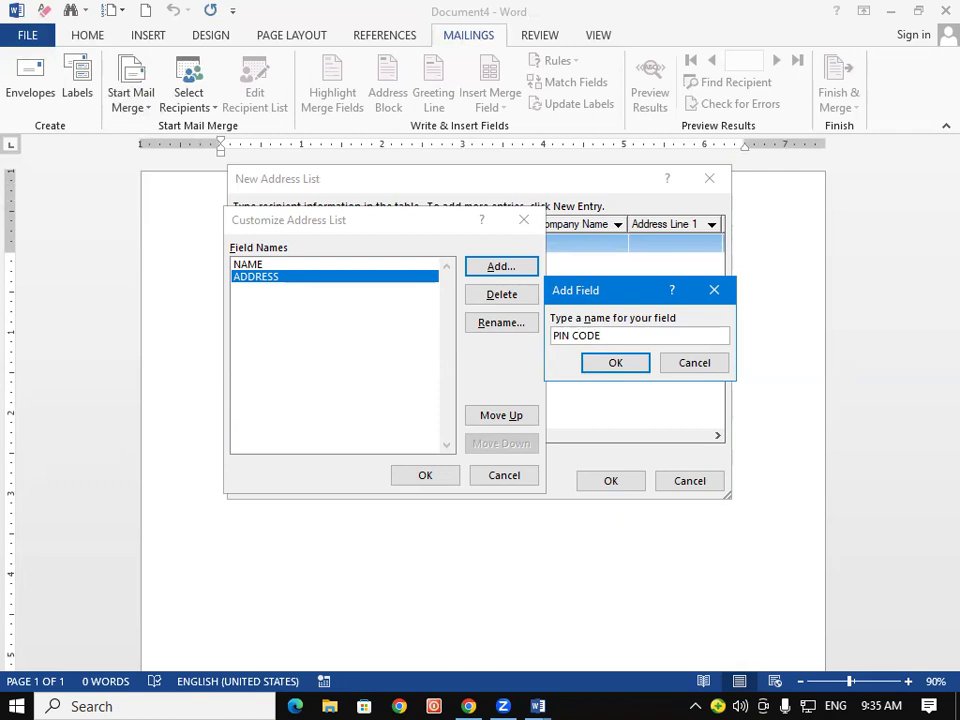
left_click(619, 366)
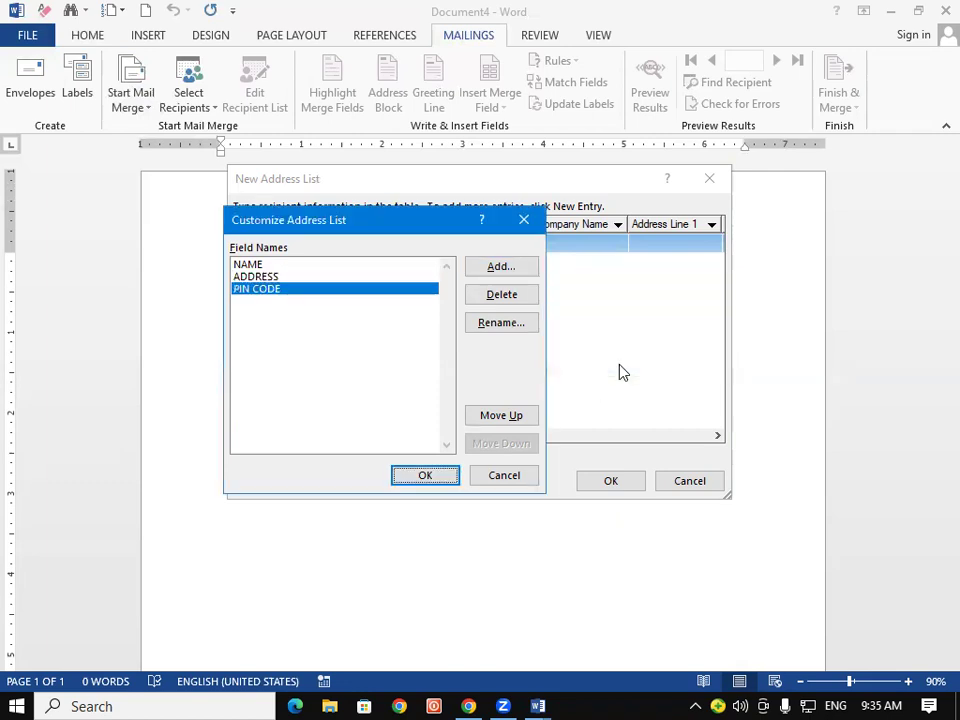
Step: Add the recipient fields MOB NO and EMAIL ID
left_click(495, 266)
type("MO")
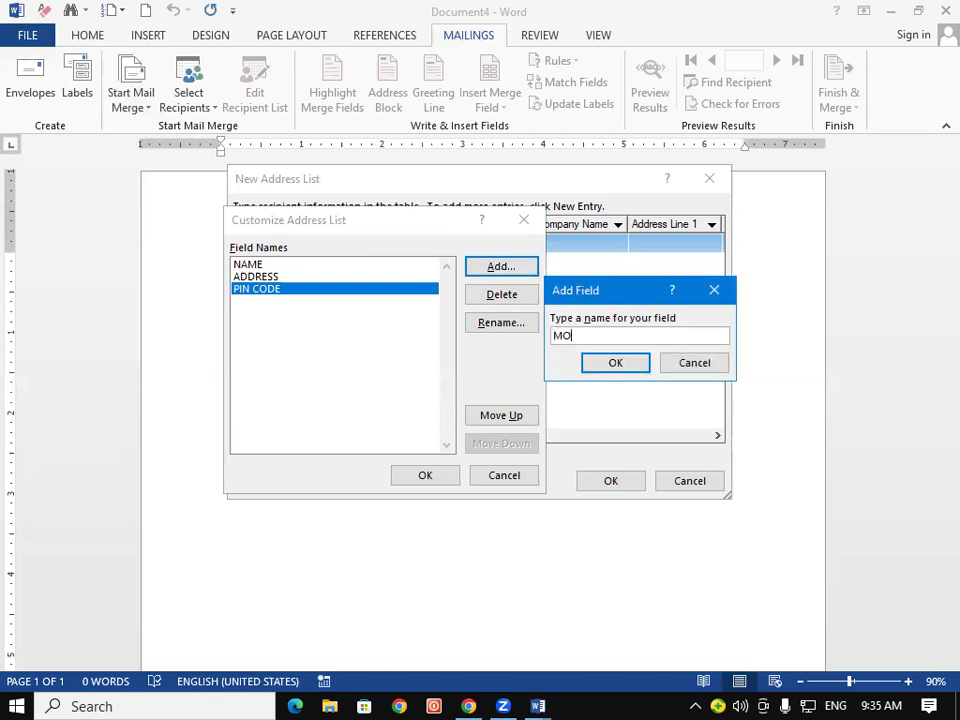
type("B NO")
left_click(616, 363)
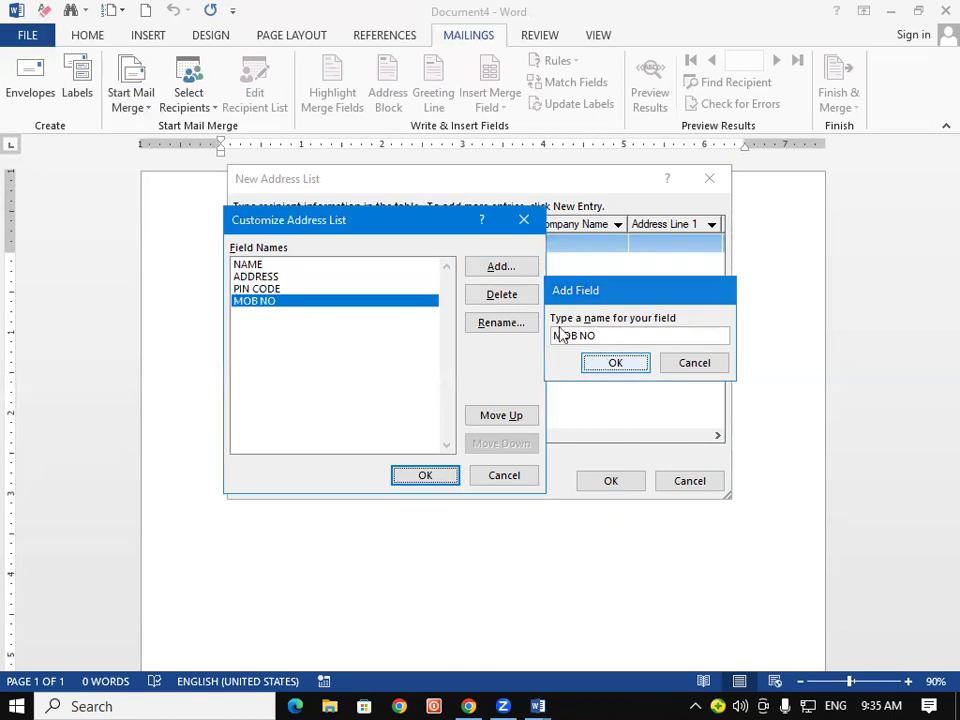
left_click(490, 268)
type("EMAIL")
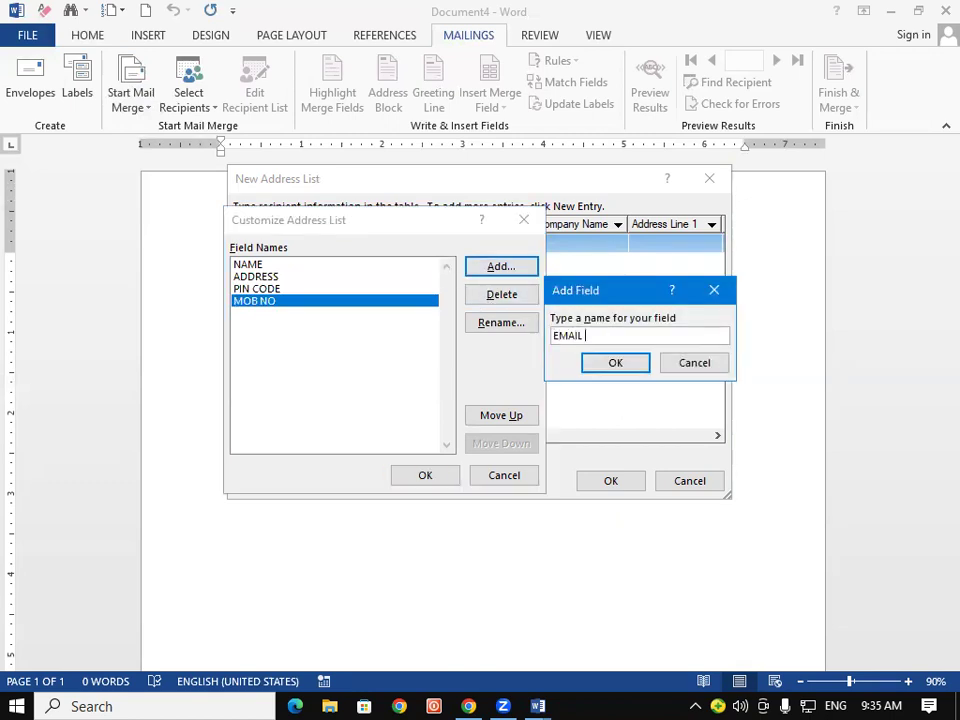
type(" ID")
left_click(620, 367)
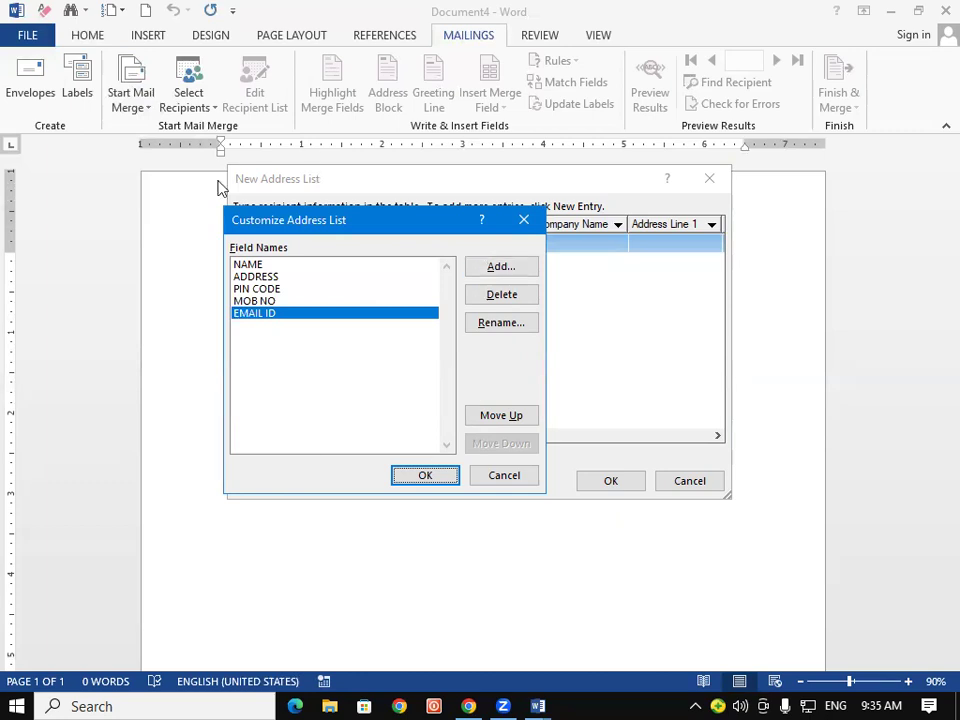
Step: Apply the new columns and enter the first recipient's name, address, PIN code, mobile and e-mail
left_click(425, 476)
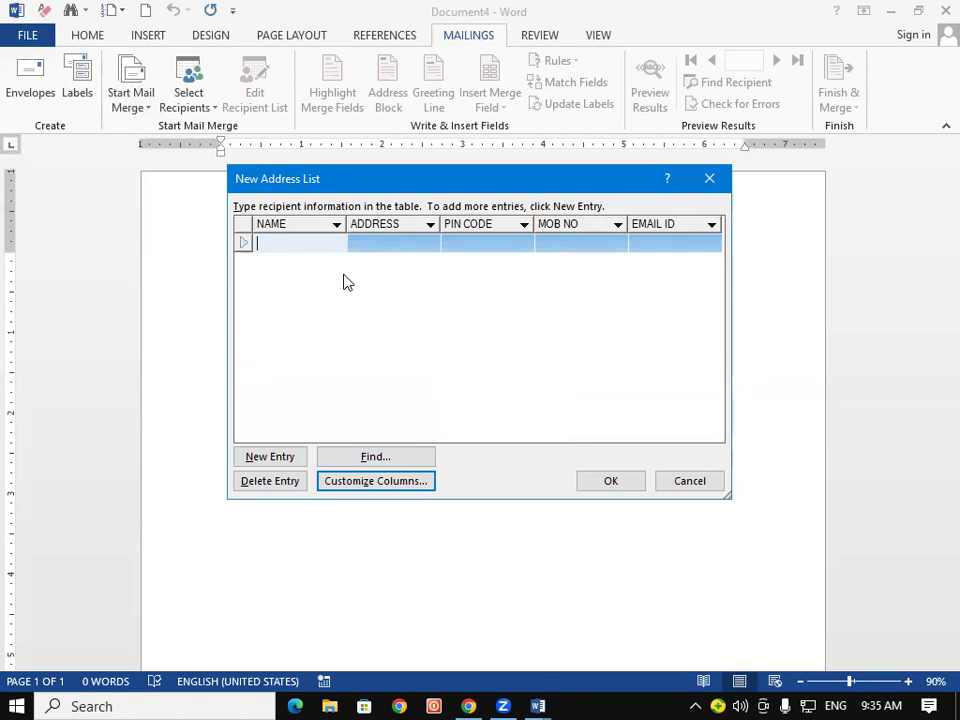
key("Tab")
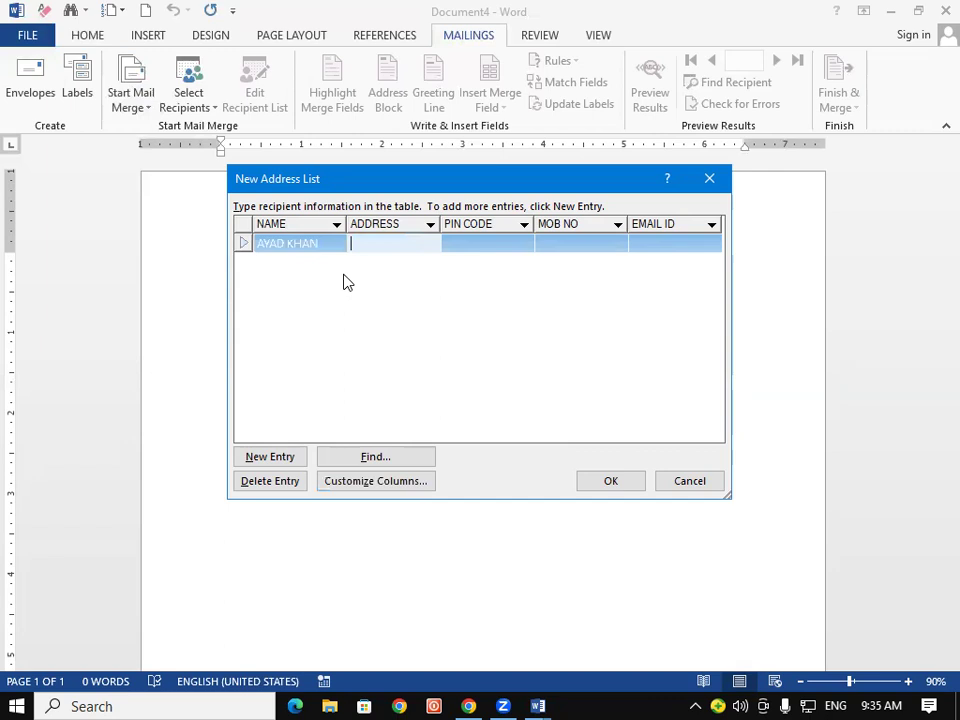
type("PADRAUNA")
key("Tab")
type("274304")
key("Tab")
type("1234567890")
key("Tab")
type("A")
key("BackSpace")
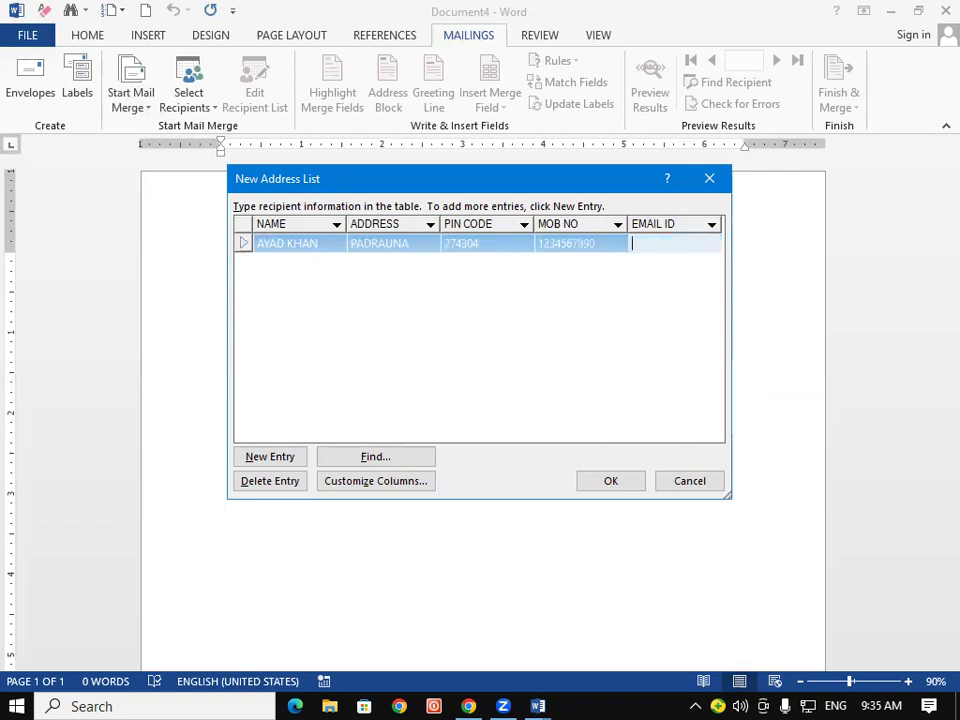
type("a")
type("bc123")
type("@gmail.com")
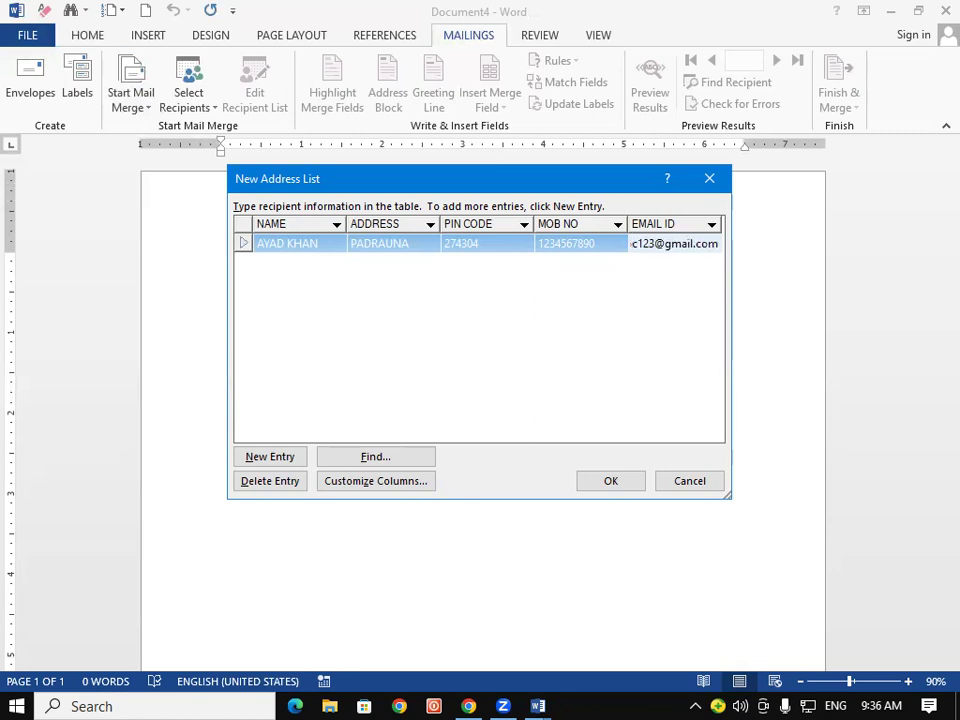
key("Tab")
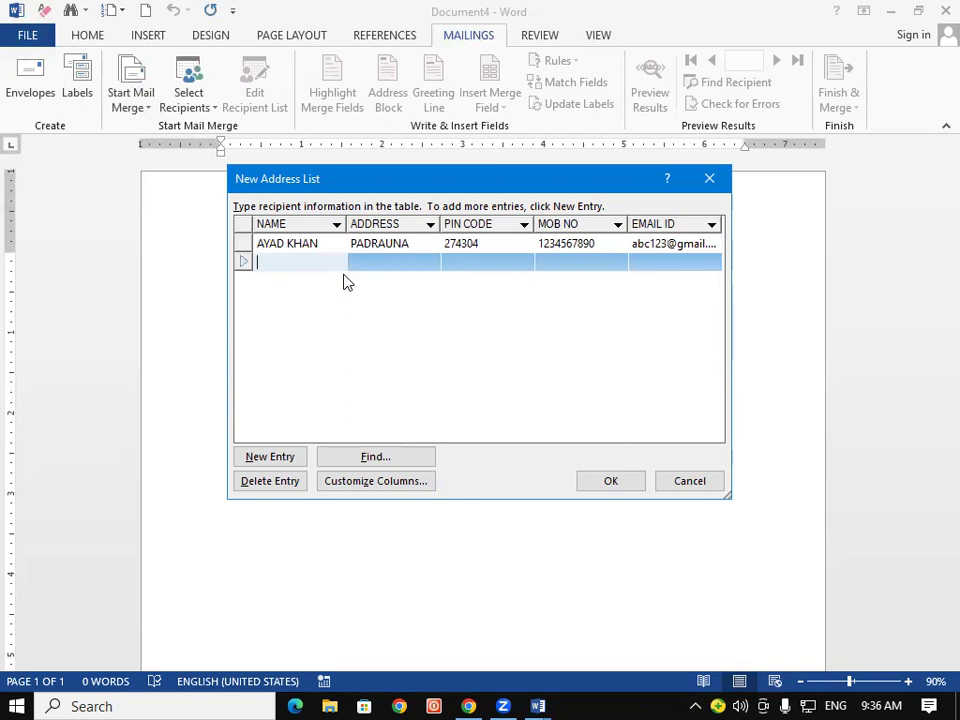
Step: Enter the second recipient's name, address, PIN code, mobile number and e-mail, then add a row
type("juba")
key("BackSpace")
type("er")
key("Tab")
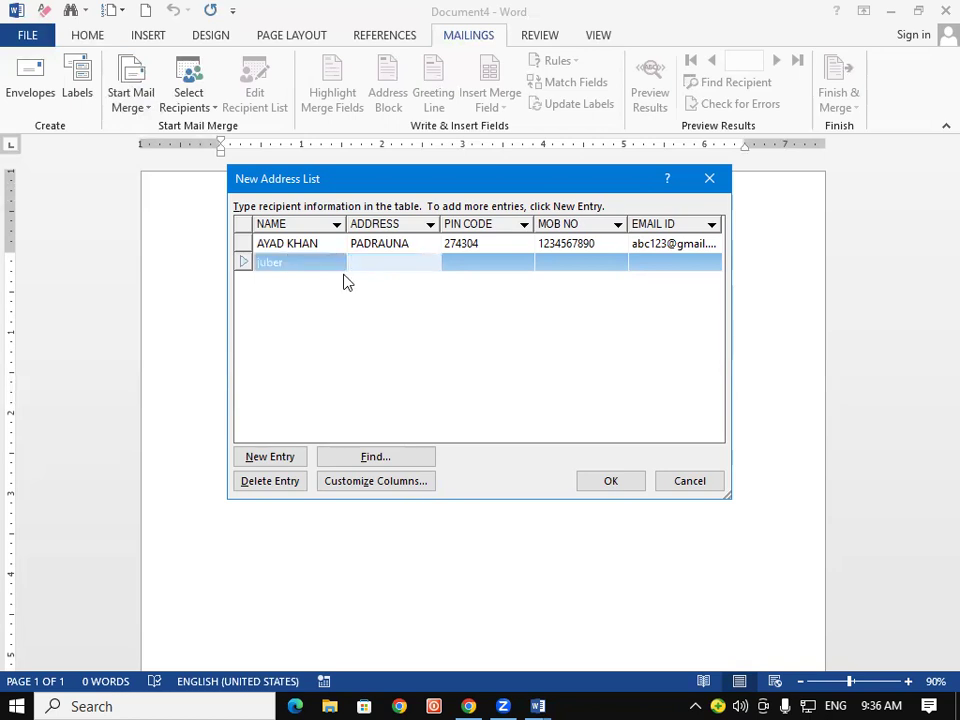
type("na")
key("BackSpace")
key("BackSpace")
type("RAMKOLA")
key("Tab")
type("274302")
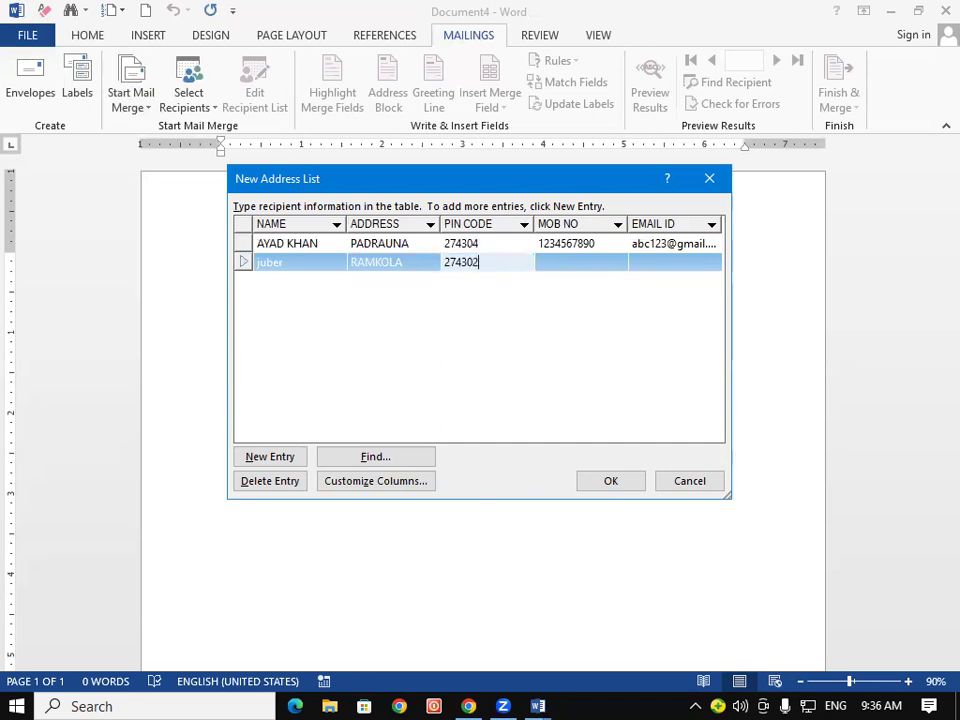
key("Tab")
type("0123456789")
key("Tab")
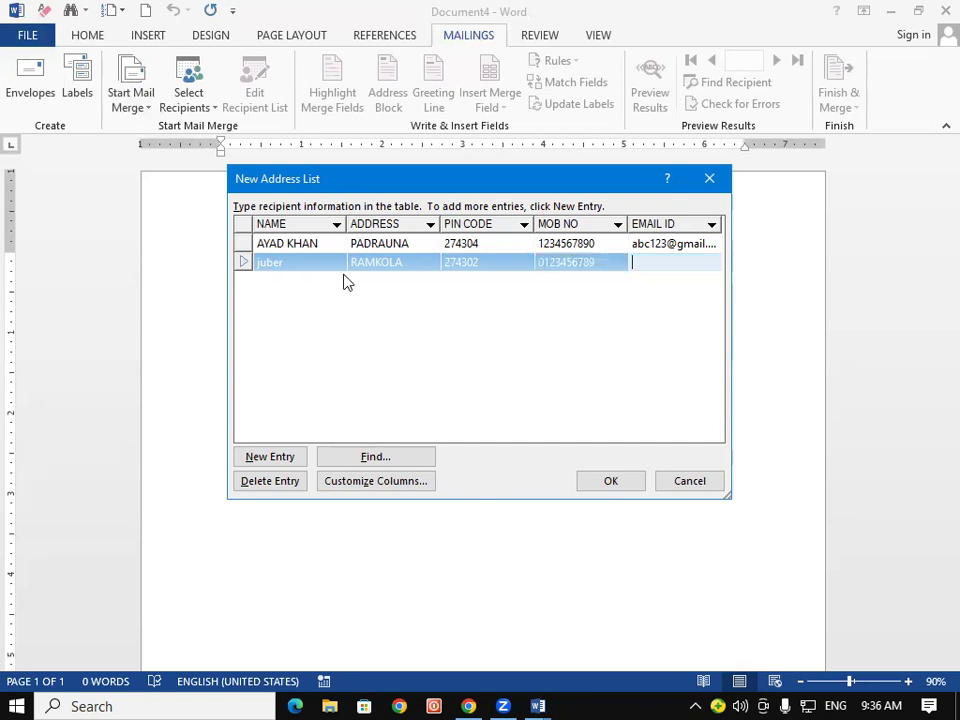
type("ABC")
type("12@GMAIL.COM")
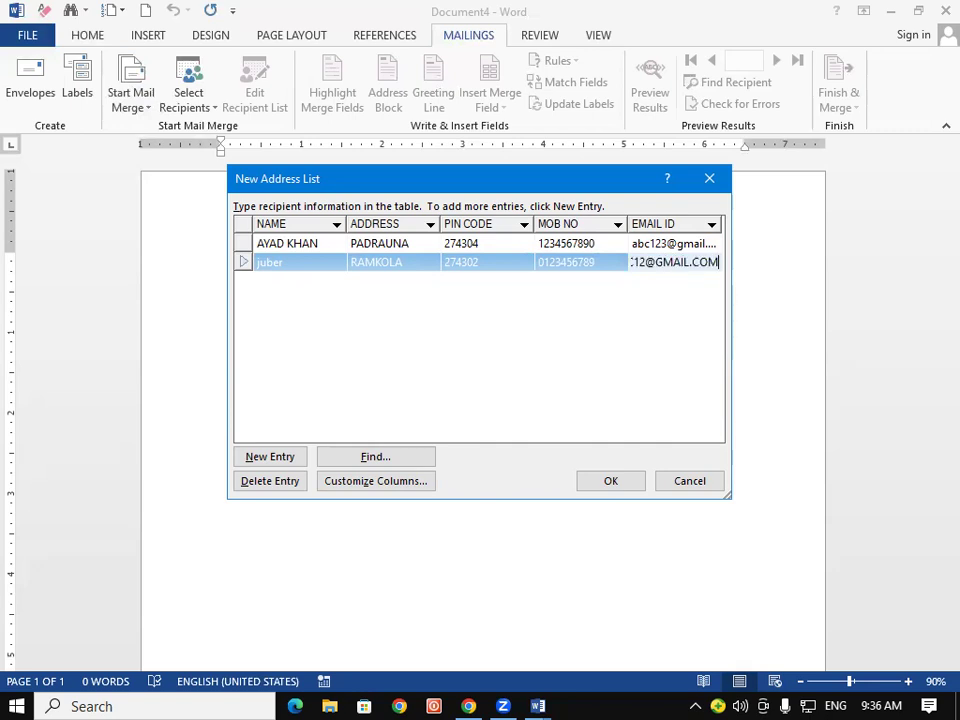
key("Tab")
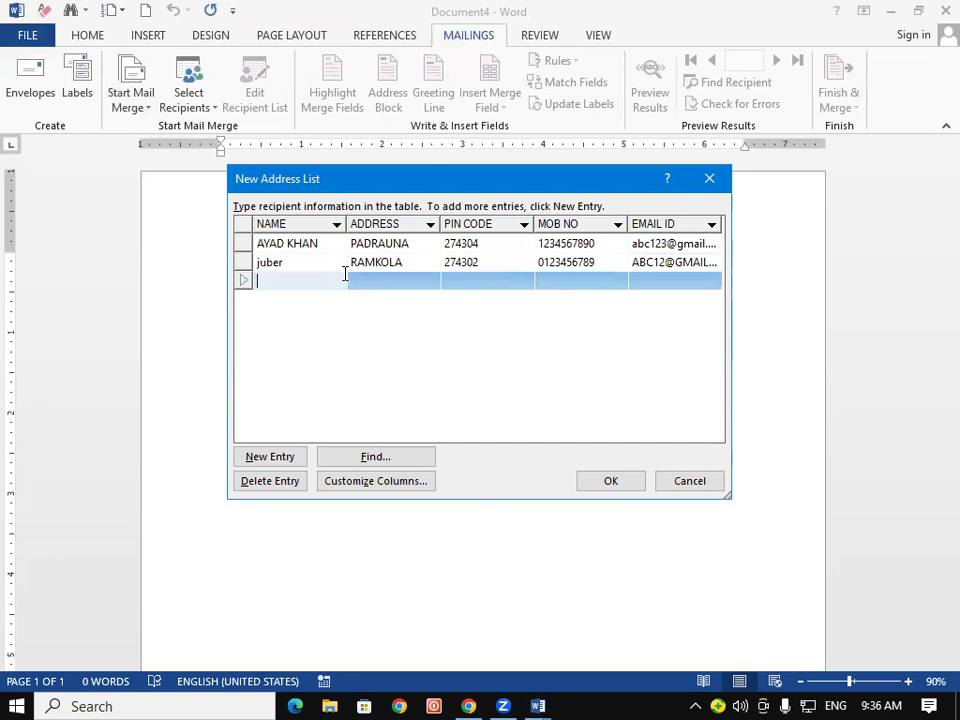
Step: Fill the third row with the recipient's name, address, PIN code, mobile number and e-mail
type("sURA")
key("BackSpace")
key("BackSpace")
key("BackSpace")
type("SURAJ")
left_click(343, 281)
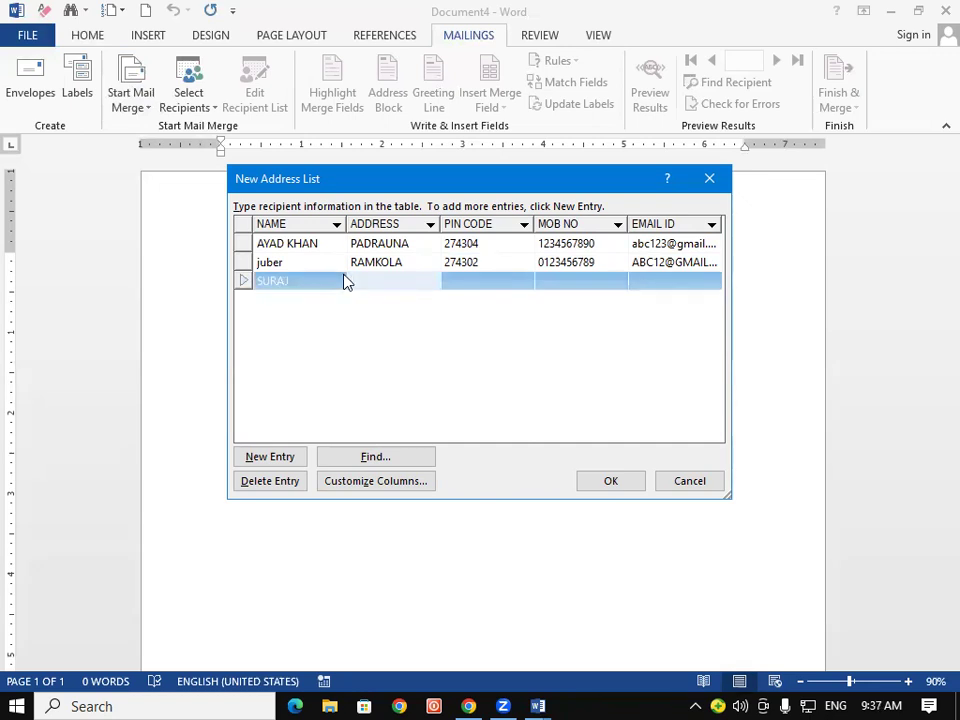
type("GKP")
key("Tab")
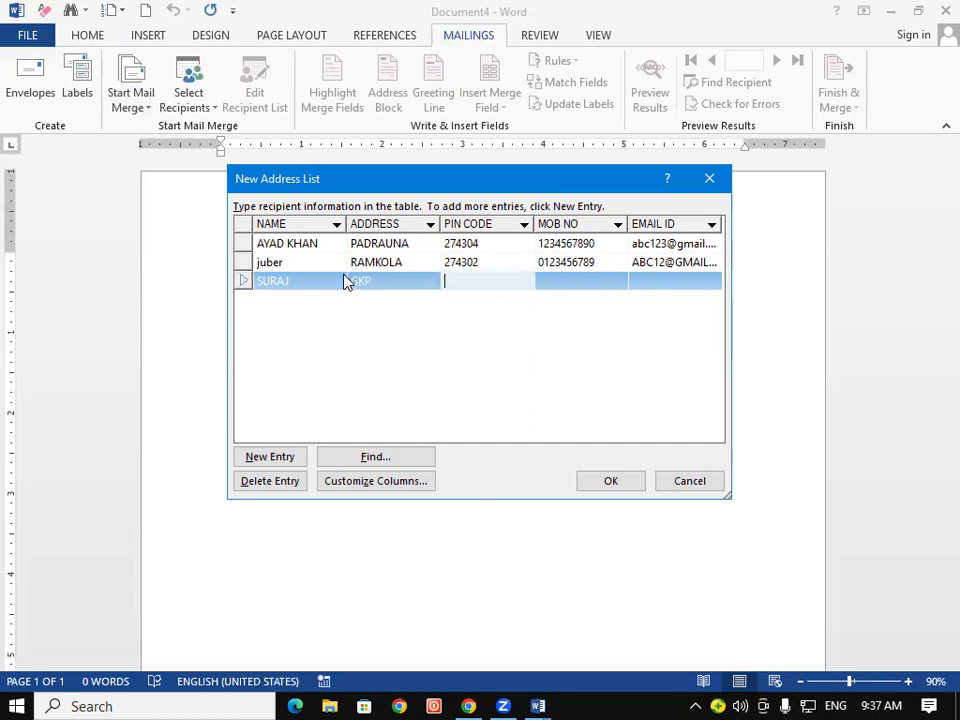
type("27")
key("BackSpace")
key("BackSpace")
type("5")
type("30214")
left_click(345, 281)
key("Tab")
type("ABC1234@GMAIL.COM")
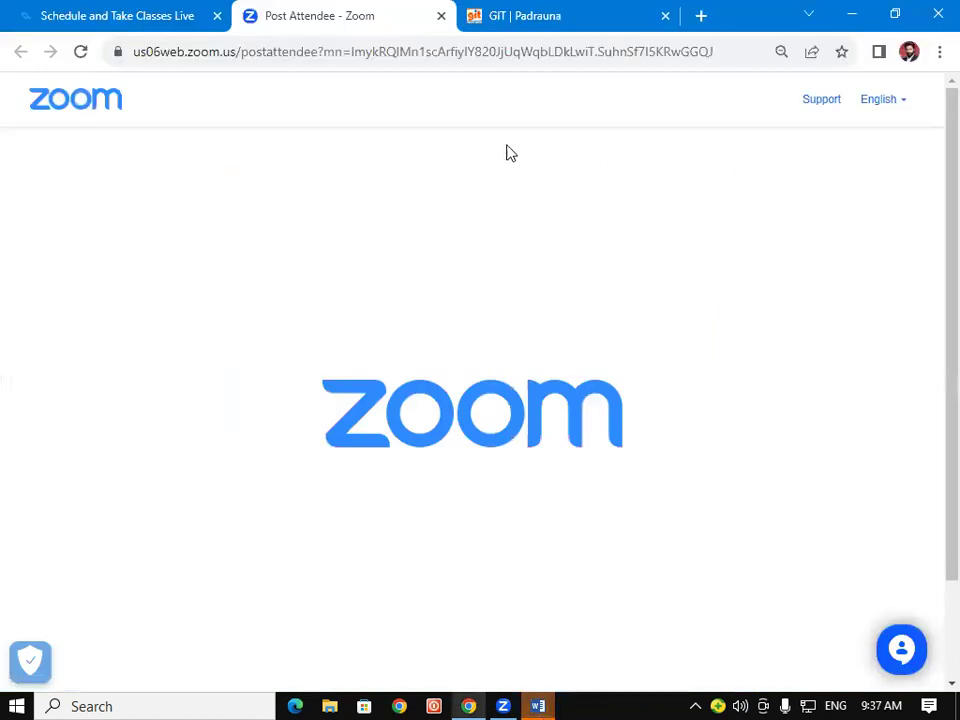
Step: Switch back to Word's Document4 window with the Save Address List dialog
left_click(538, 706)
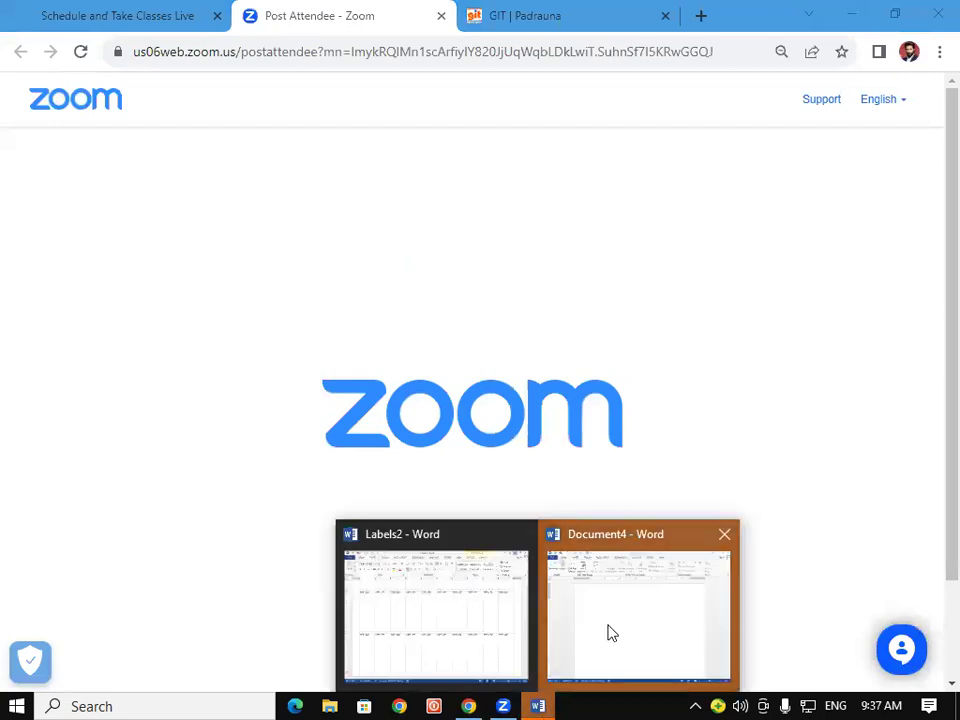
left_click(612, 633)
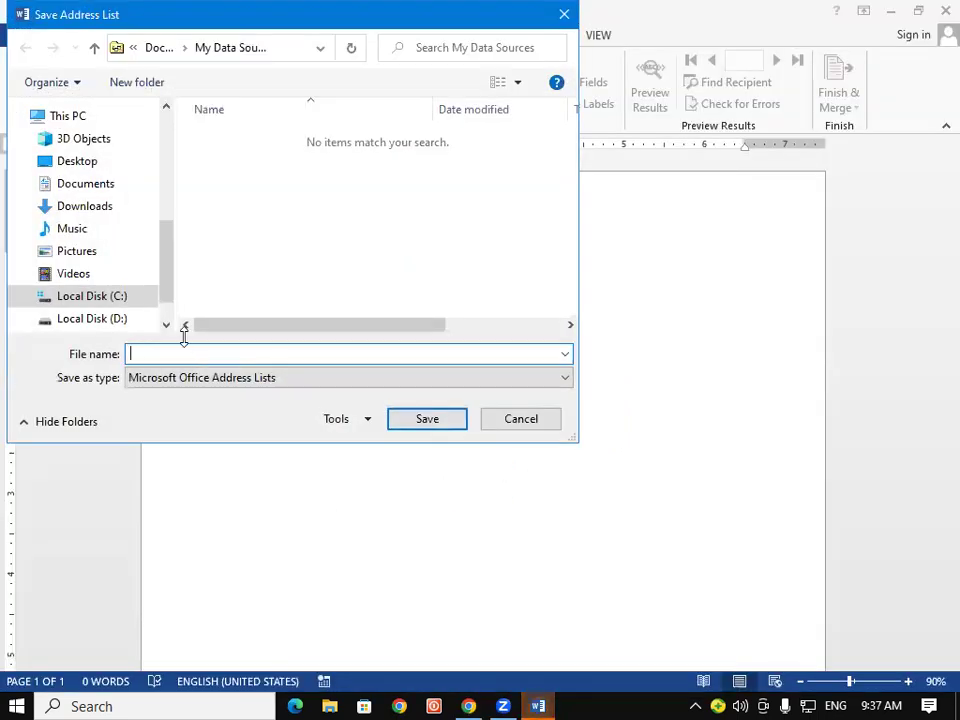
mouse_move(80, 161)
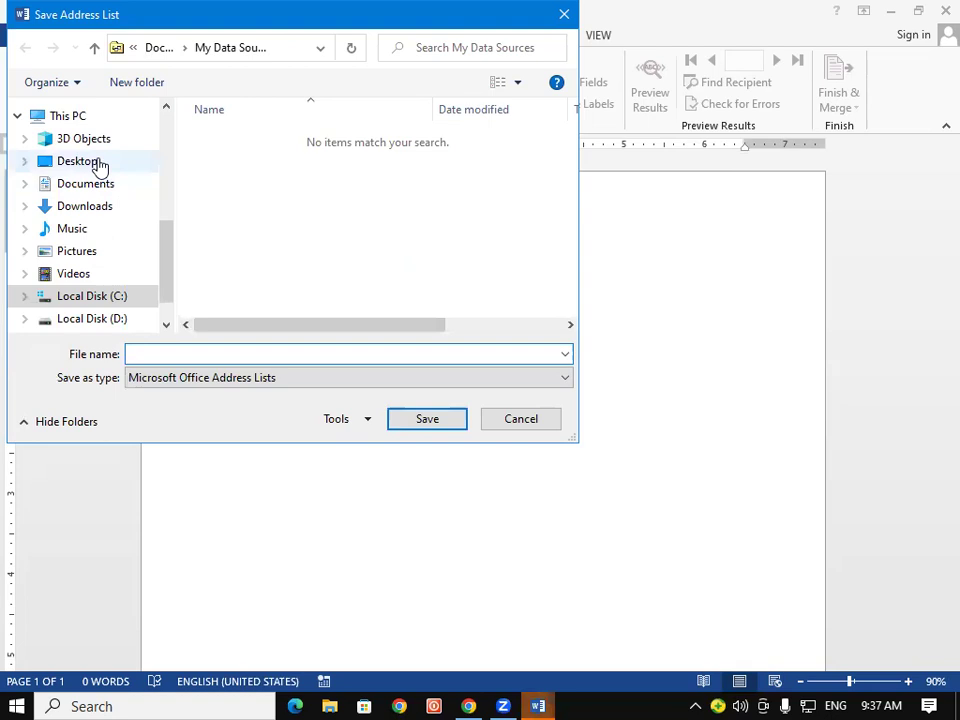
Step: Save the address list to the Desktop as '9.4 LIST'
left_click(99, 165)
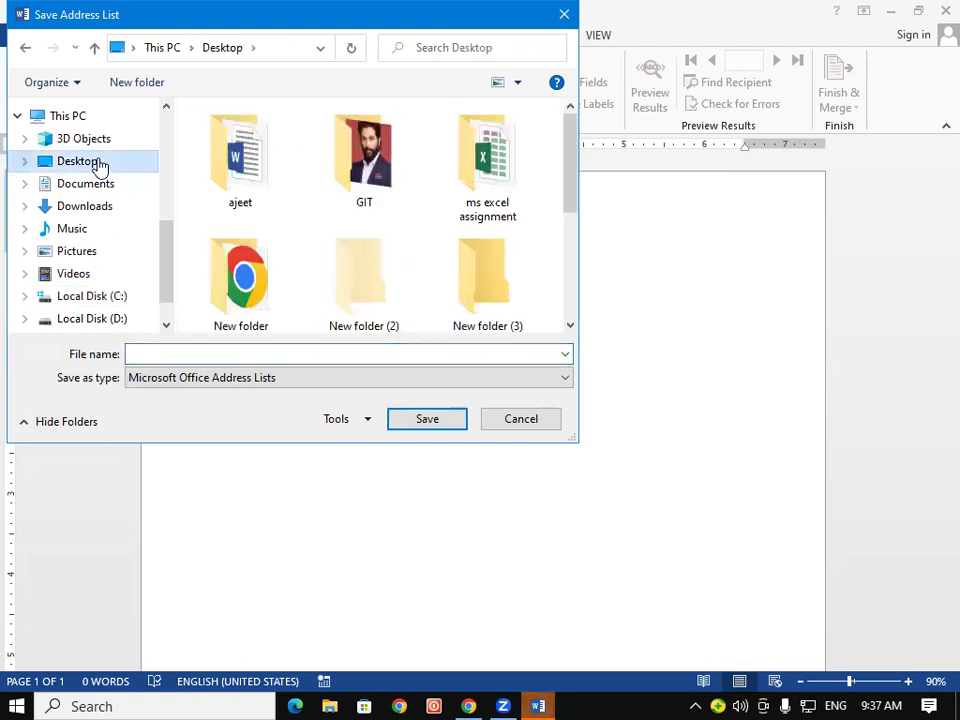
left_click(154, 347)
type("9.444444")
key("BackSpace")
key("BackSpace")
key("BackSpace")
key("BackSpace")
key("BackSpace")
type("LIST")
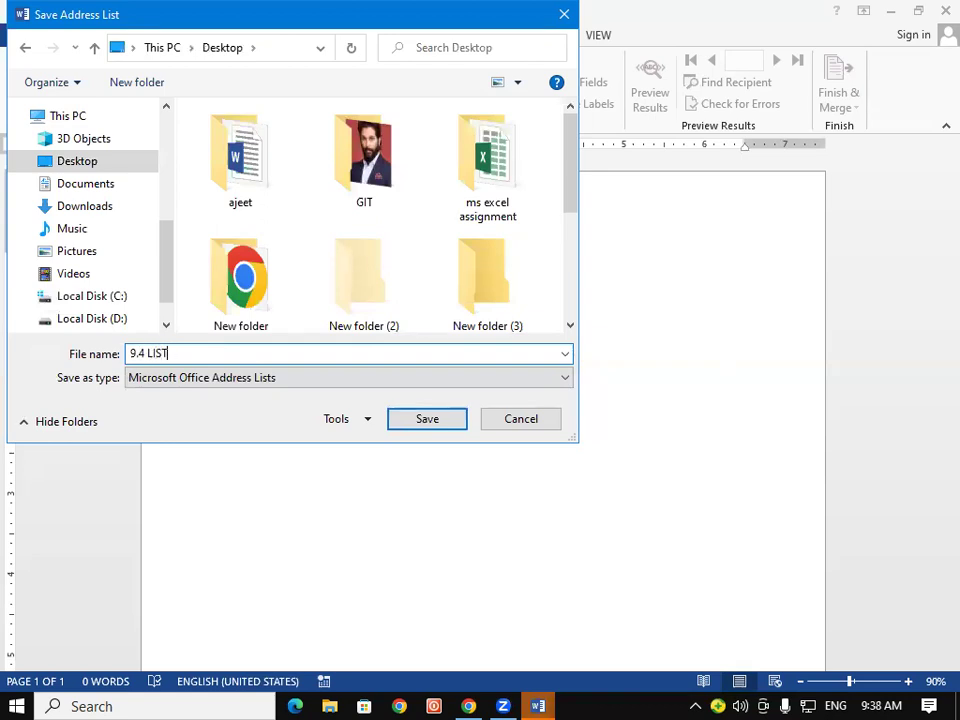
left_click(407, 424)
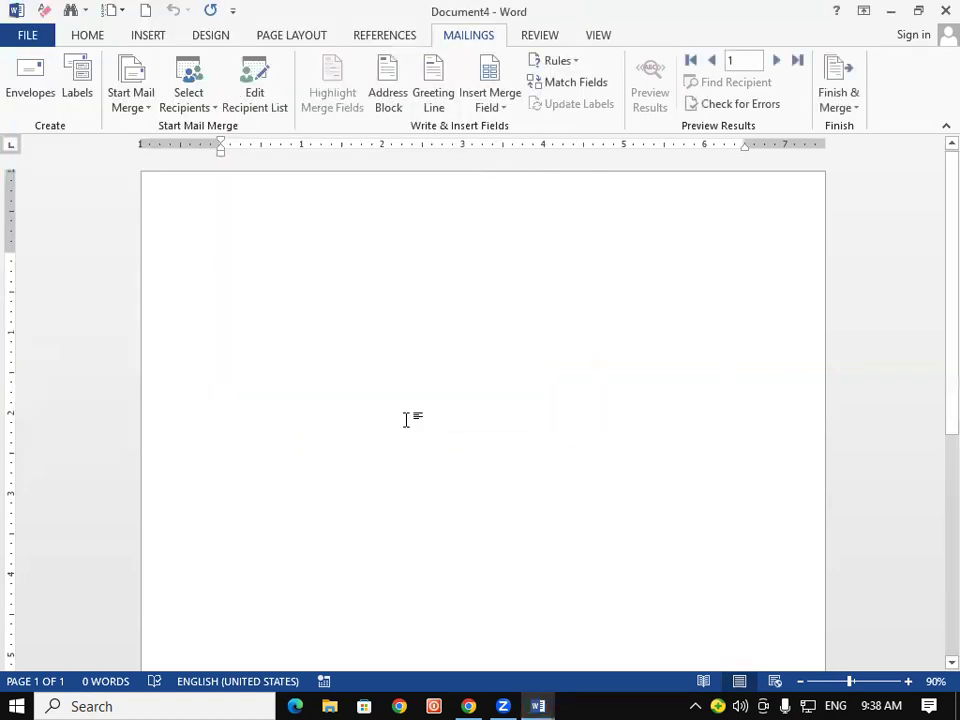
Step: Close Document4 without saving its changes
left_click(893, 11)
left_click(850, 12)
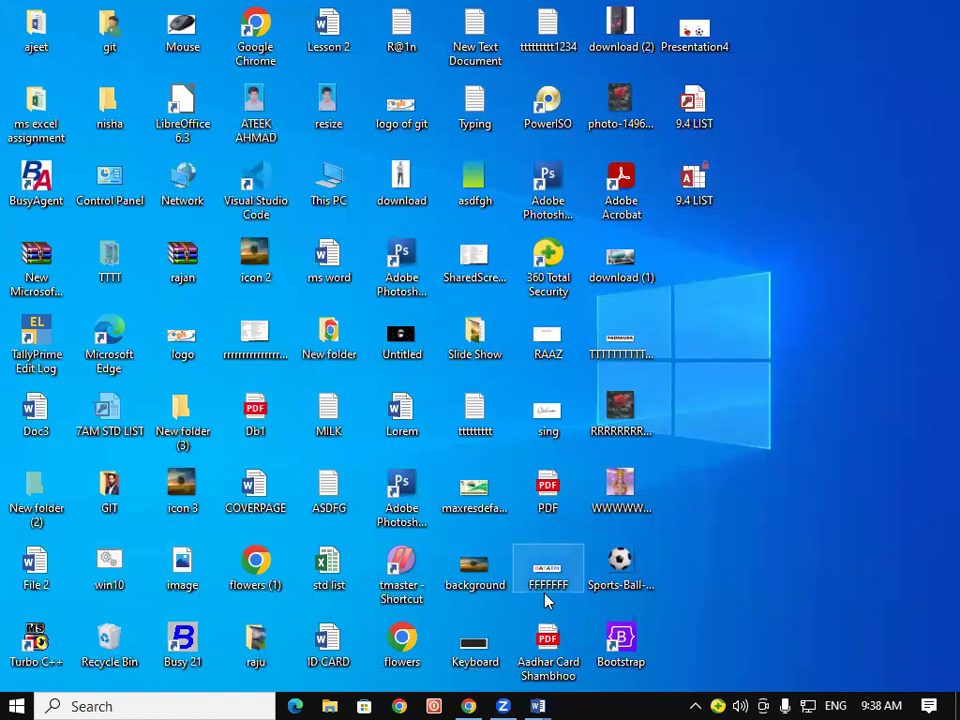
mouse_move(538, 706)
left_click(568, 617)
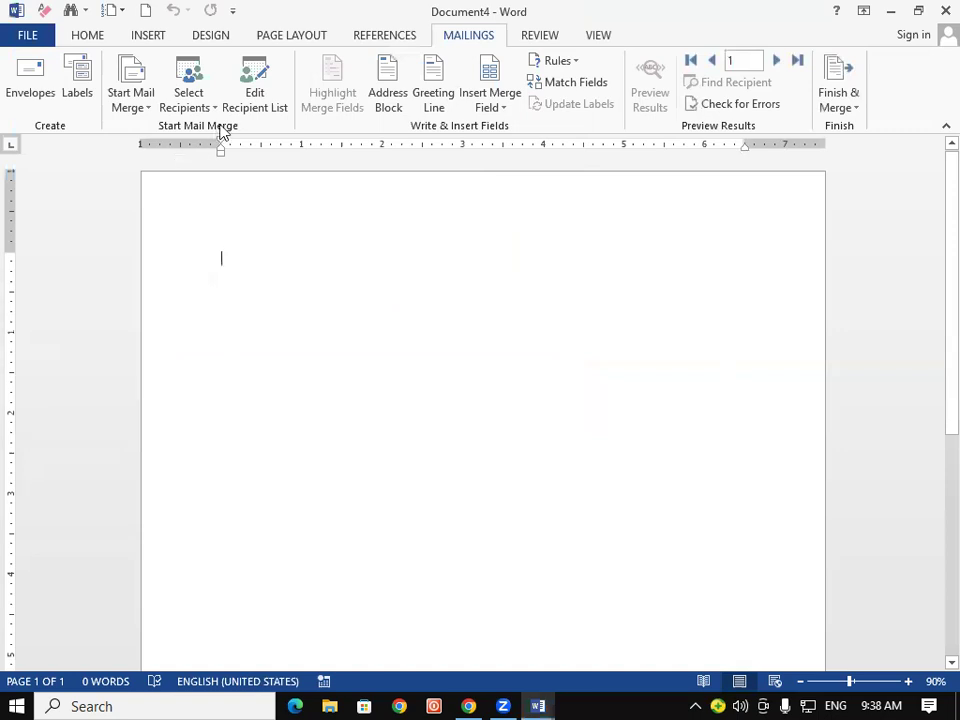
left_click(945, 10)
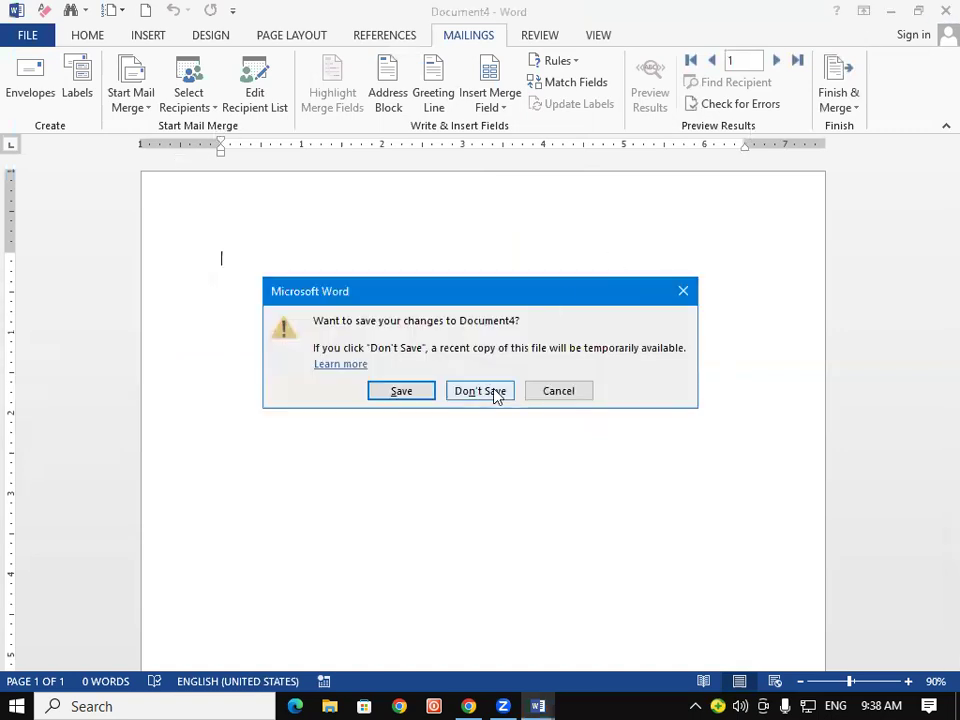
left_click(494, 393)
key("super+r")
key("Escape")
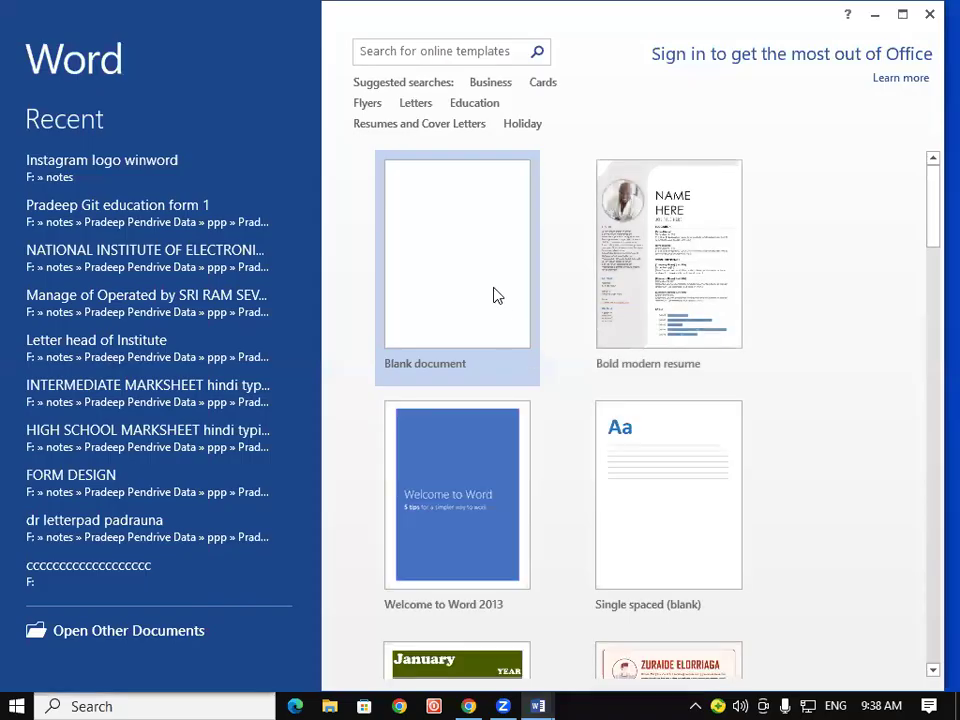
Step: Start a new blank document and choose to use an existing list as the merge recipients
left_click(493, 296)
left_click(476, 40)
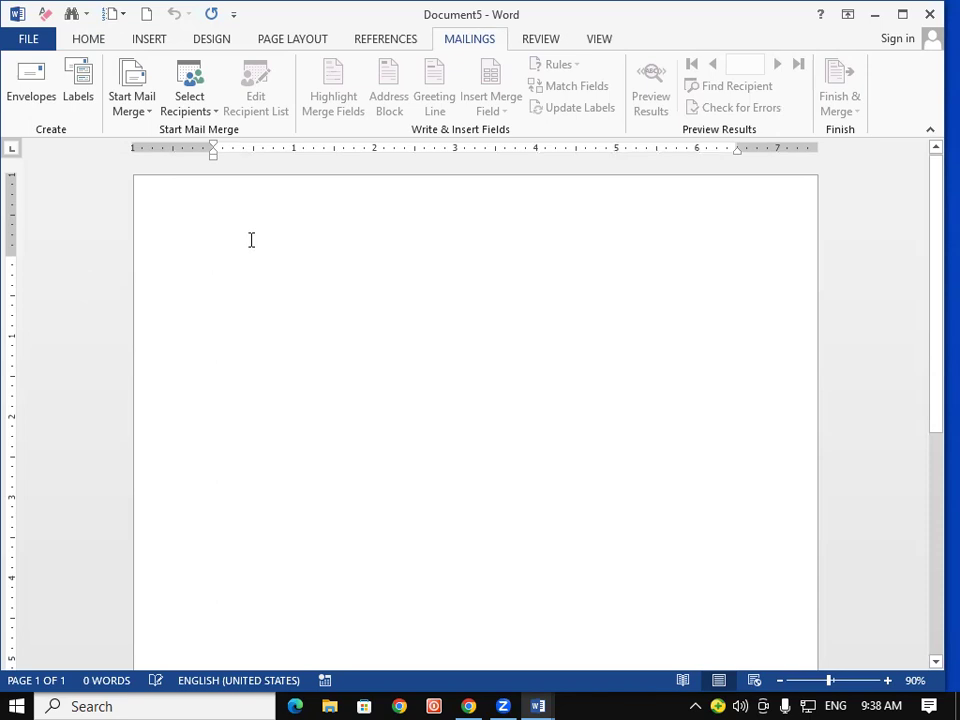
left_click(198, 116)
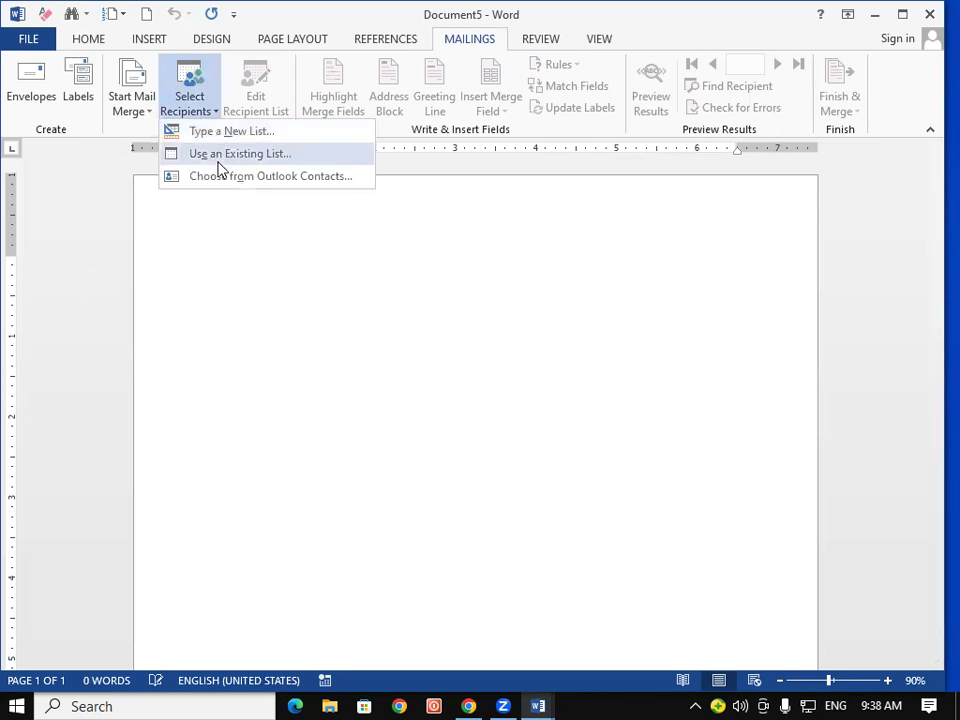
left_click(218, 163)
Step: Select the 9.4 LIST file from the Desktop as the data source and view its recipients
mouse_move(78, 191)
left_click(92, 194)
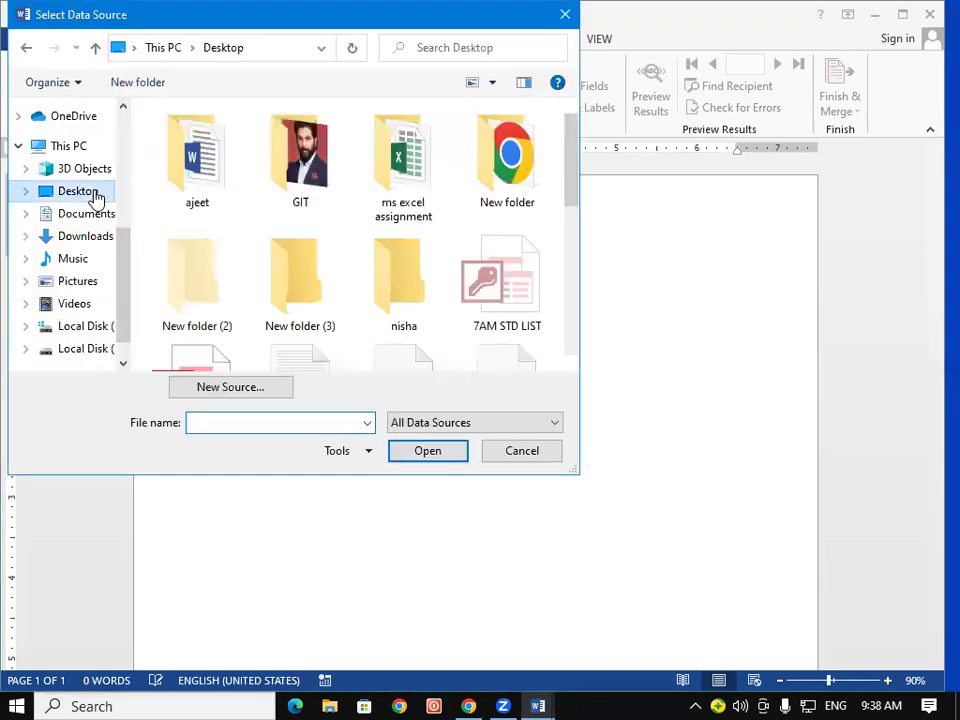
scroll(577, 160, "down", 2)
scroll(577, 160, "down", 1)
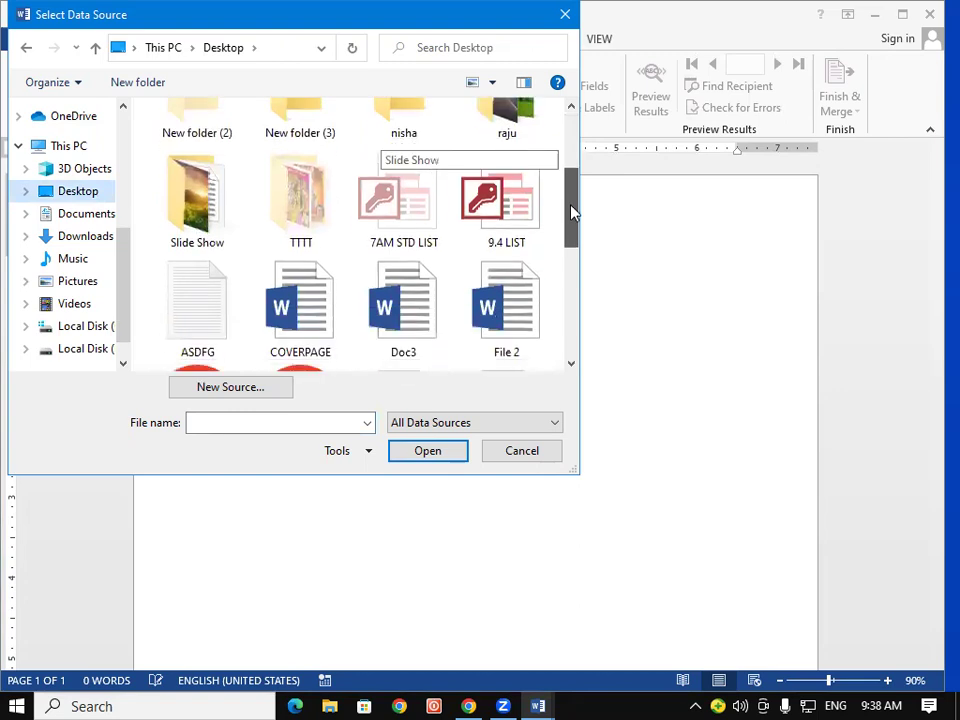
left_click(507, 197)
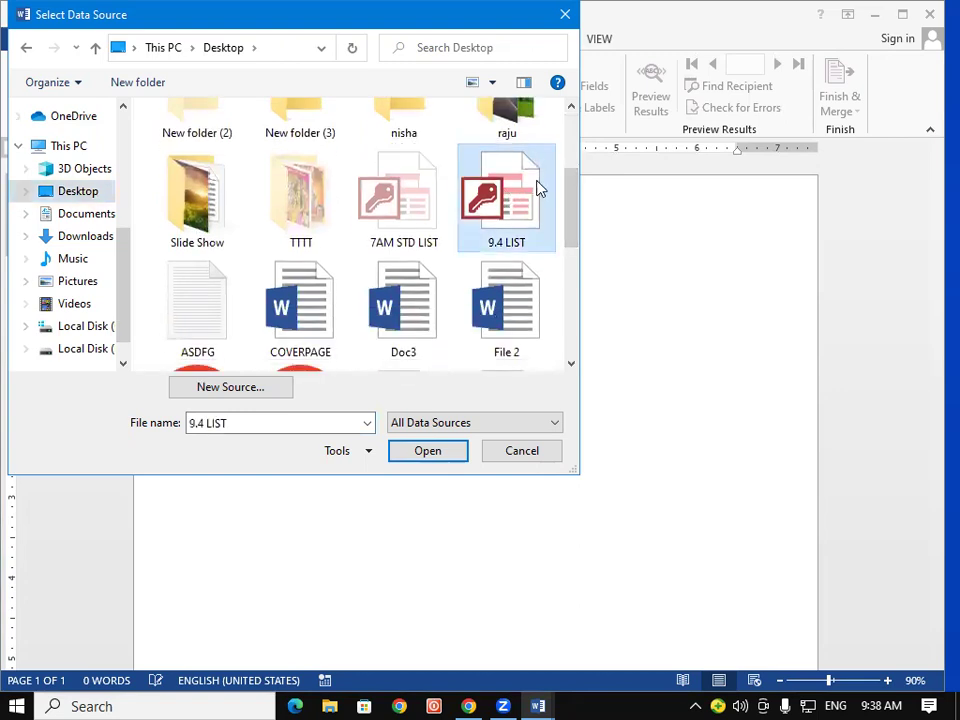
left_click(426, 451)
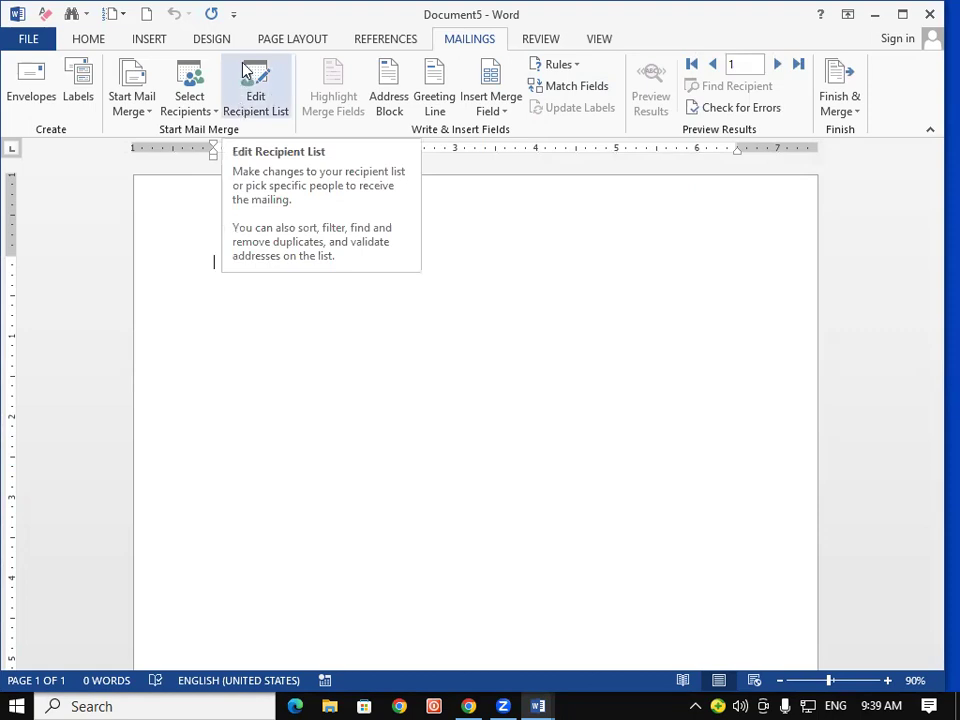
left_click(272, 97)
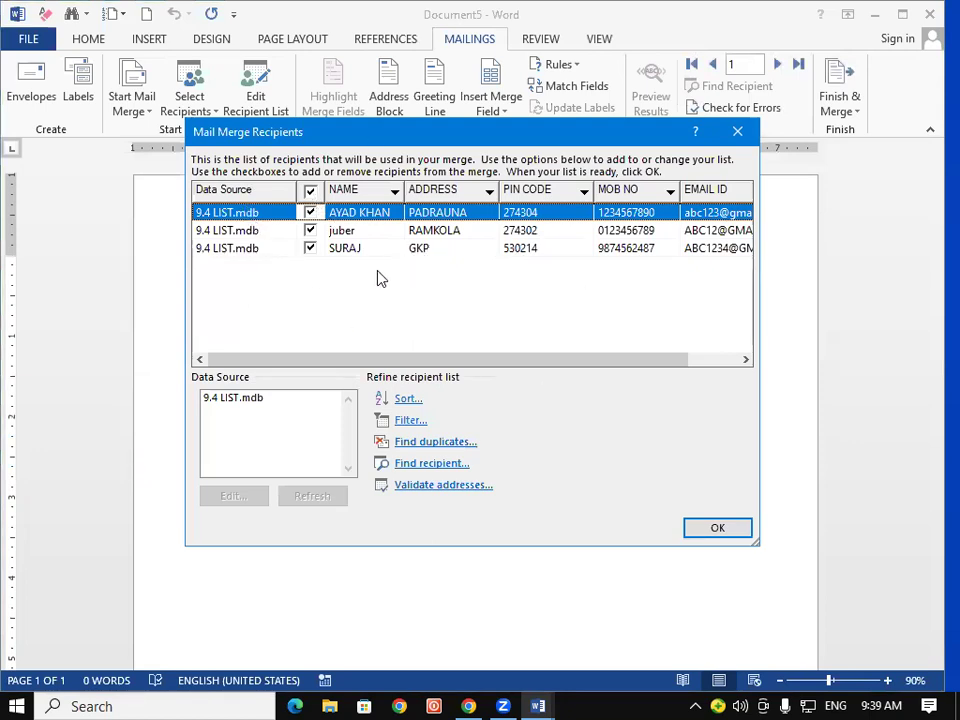
Step: Open the 9.4 LIST.mdb data source for editing and save it back to the database
left_click(232, 399)
left_click(232, 496)
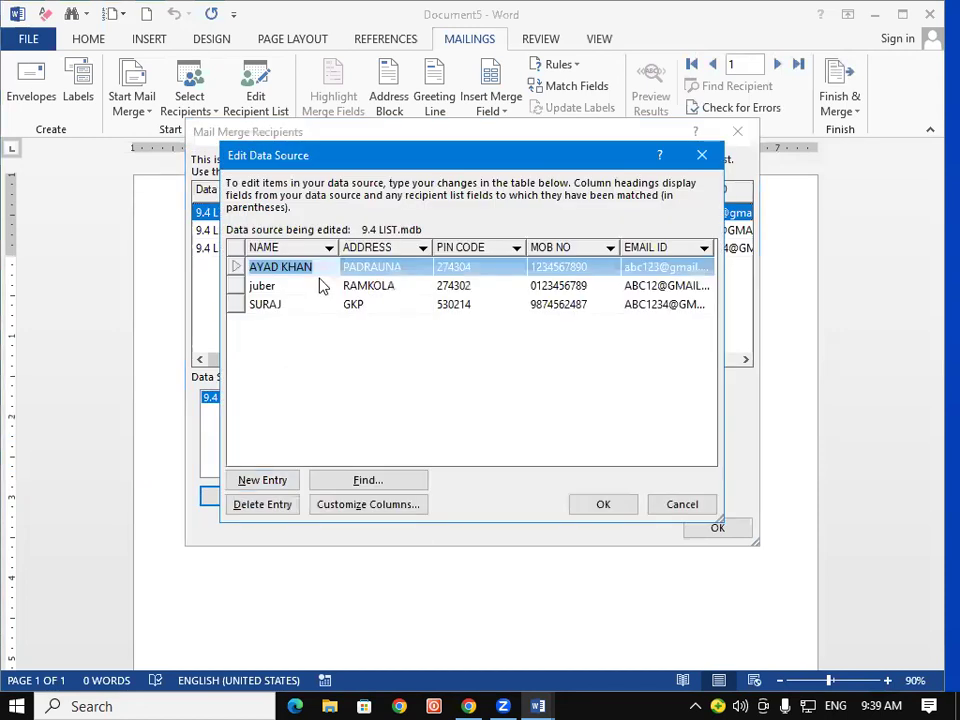
left_click(583, 508)
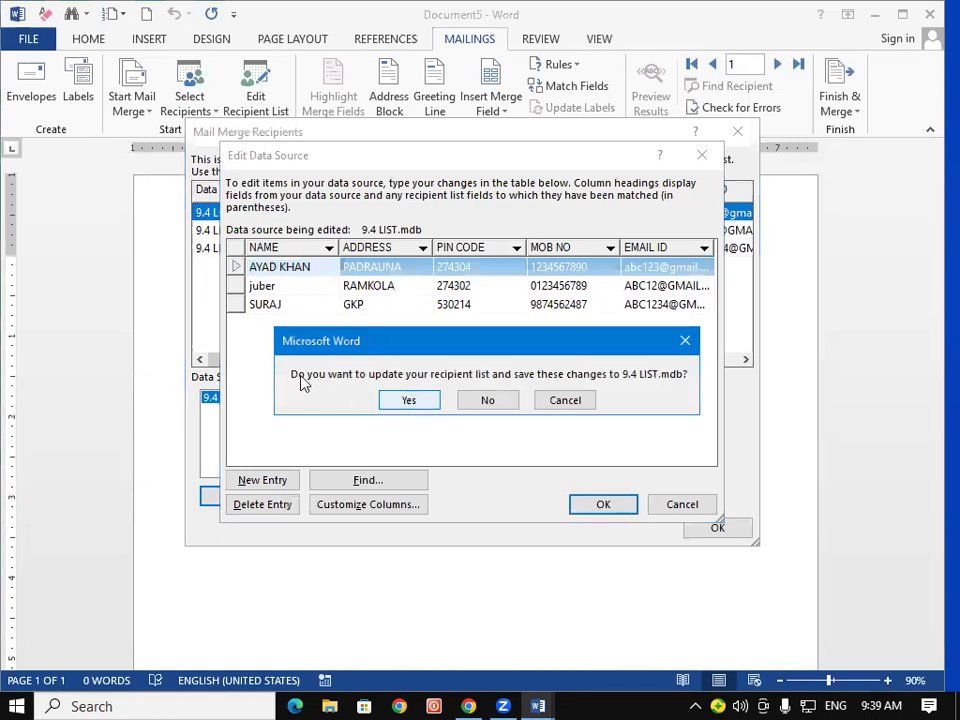
left_click(393, 399)
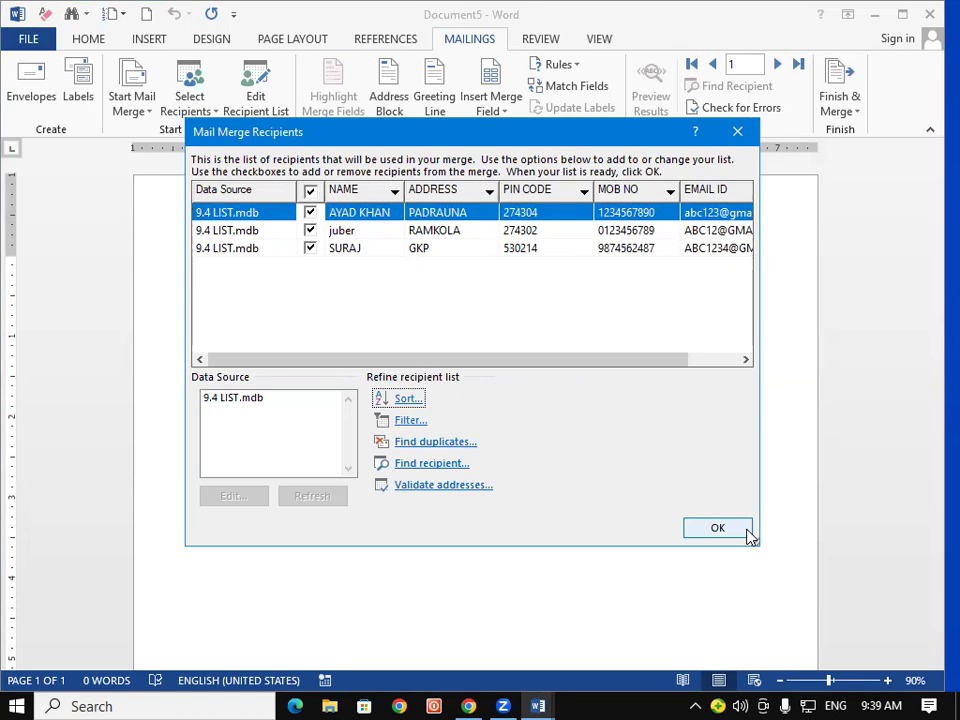
Step: Add and delete a blank entry, save 9.4 LIST.mdb, and close the recipient list
left_click(225, 398)
left_click(231, 497)
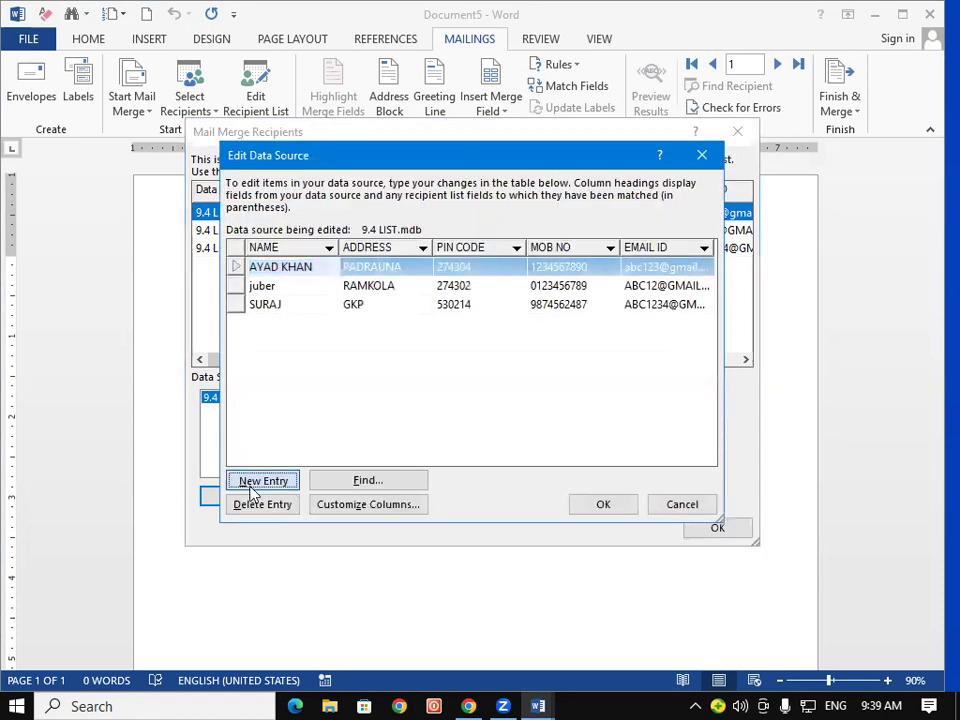
left_click(262, 481)
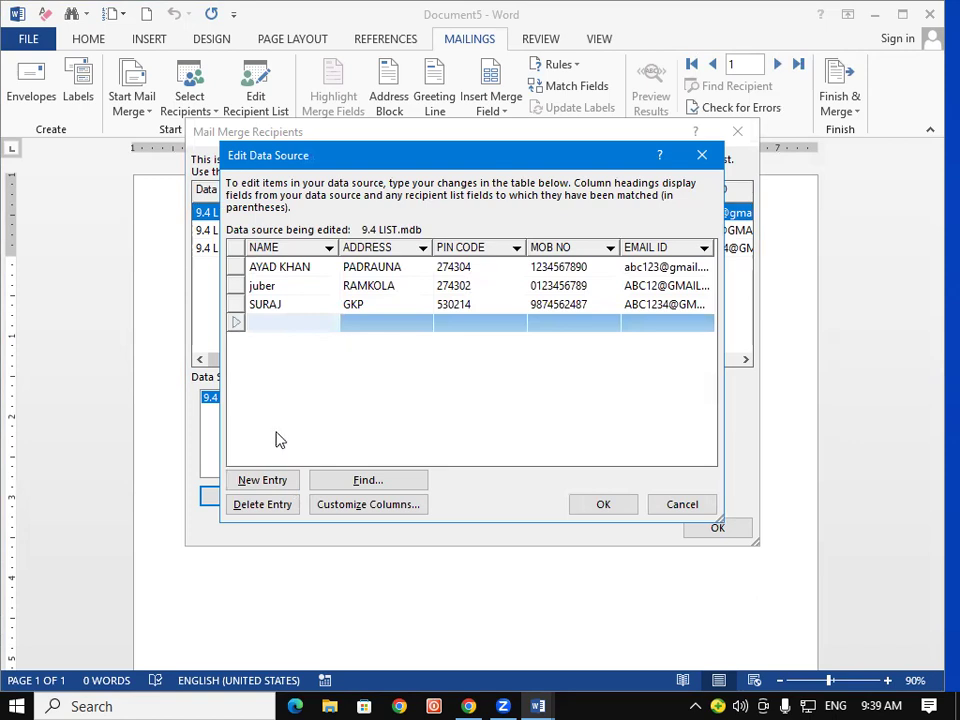
left_click(257, 508)
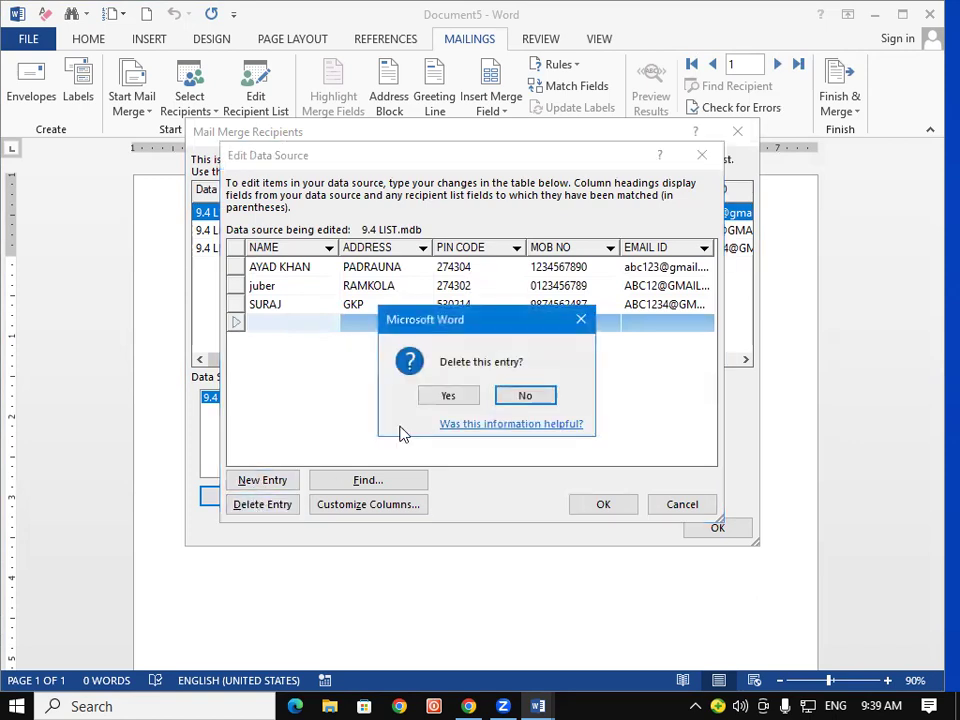
left_click(446, 396)
left_click(604, 505)
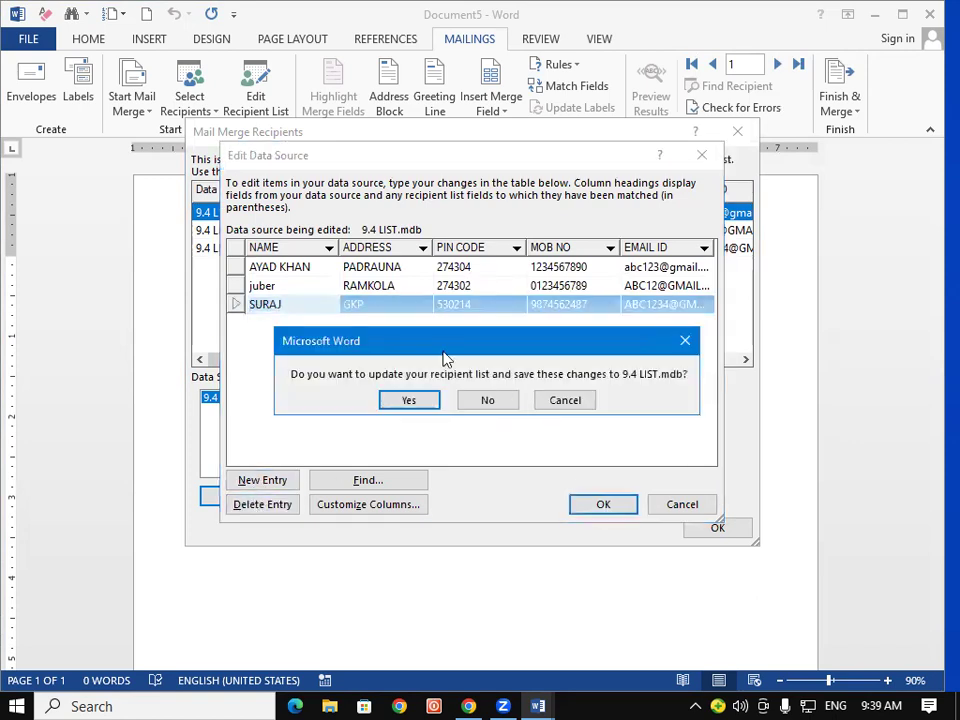
left_click(408, 401)
left_click(690, 527)
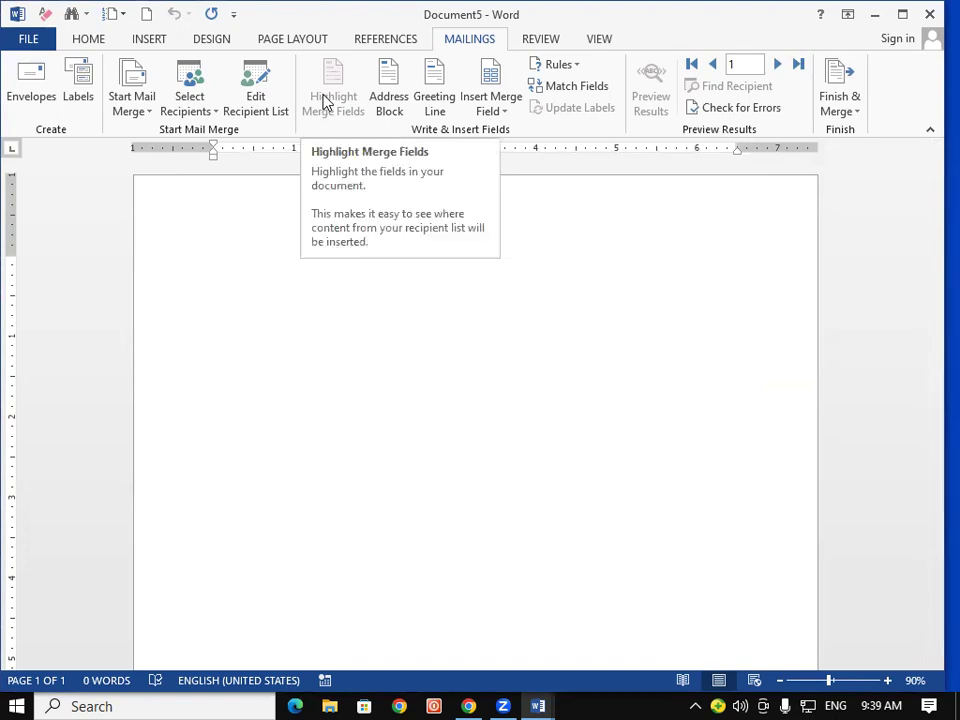
mouse_move(303, 277)
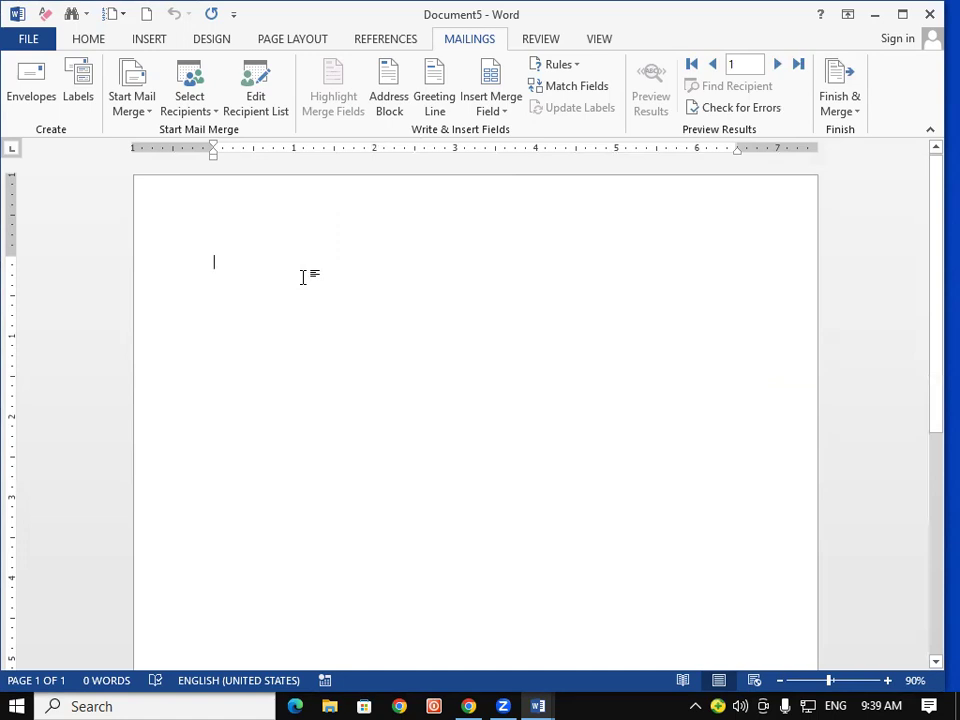
Step: Generate five lorem ipsum paragraphs with =LOREM() and add empty lines above them
type("=LOREM(")
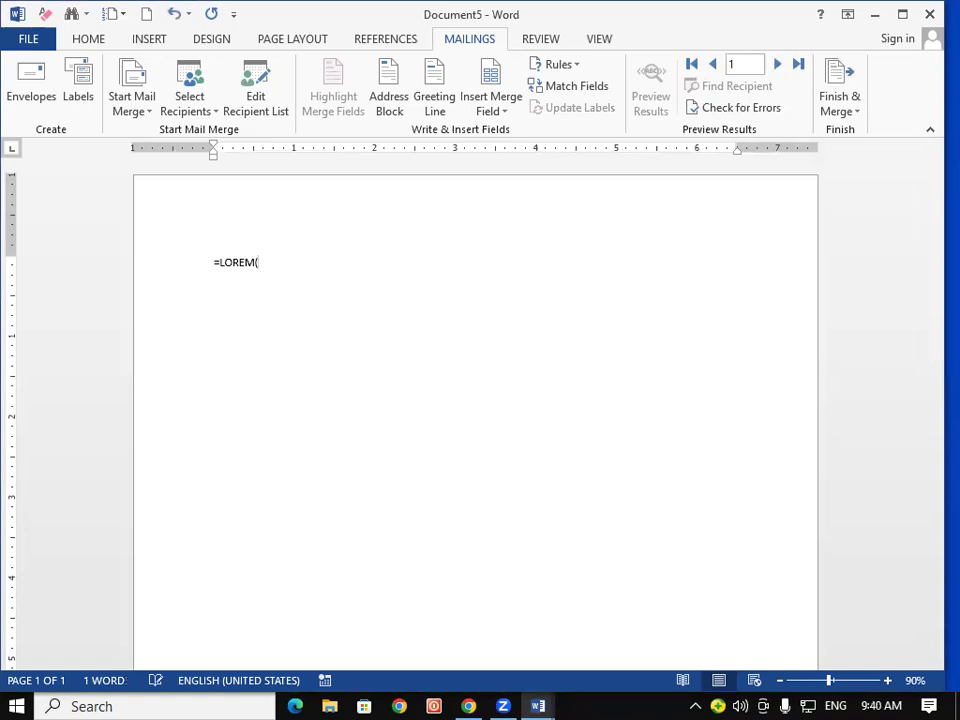
key("Return")
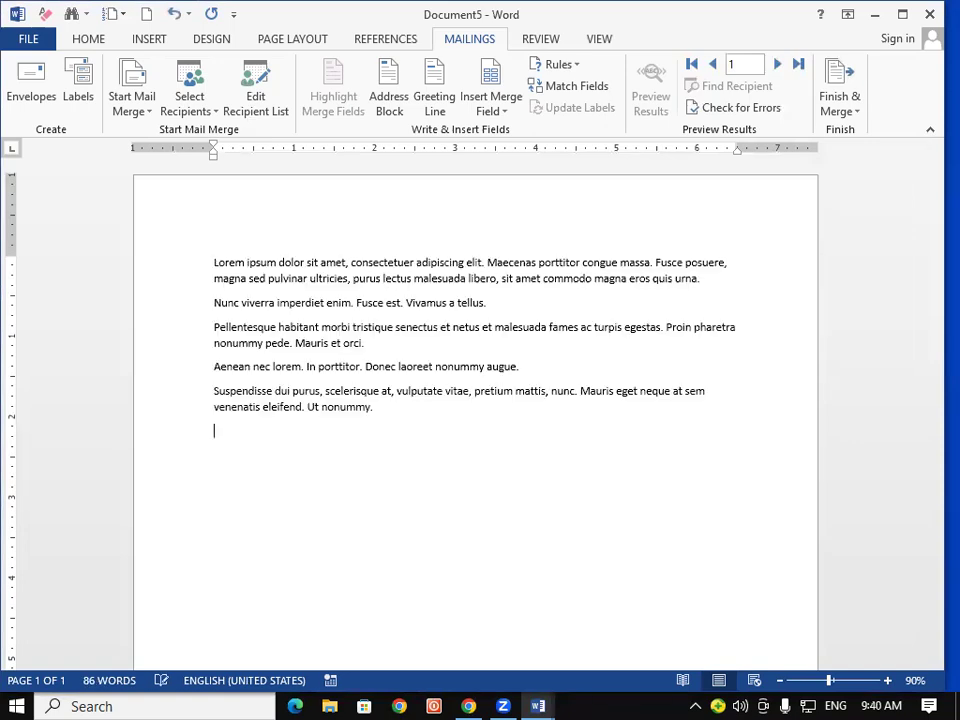
left_click(217, 238)
key("Return")
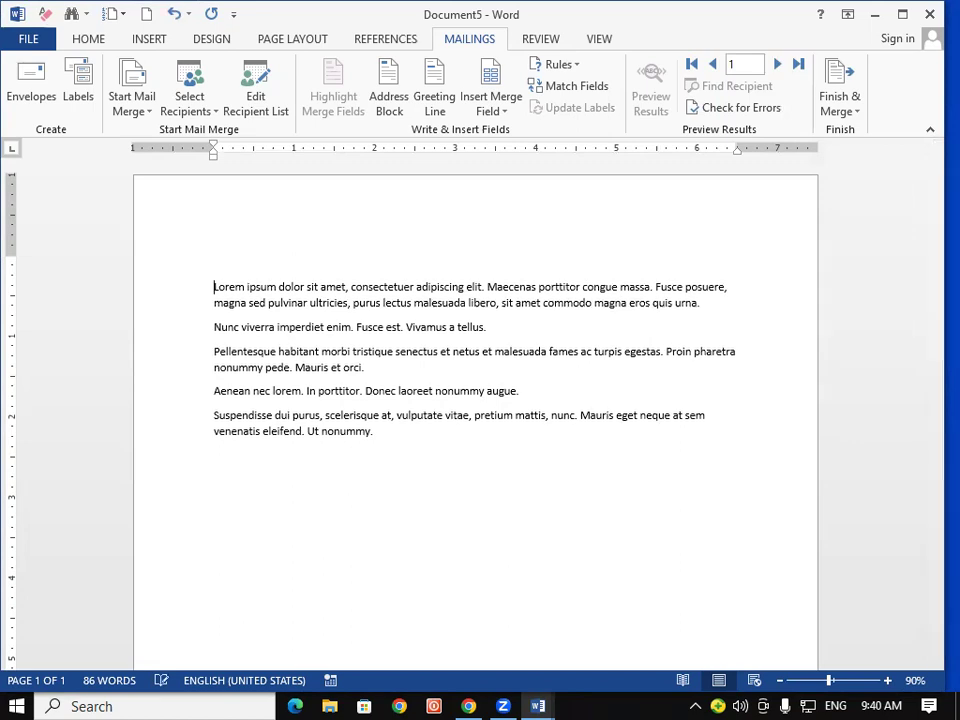
key("Return")
key("Return")
key("Return")
key("Return")
key("Return")
key("Return")
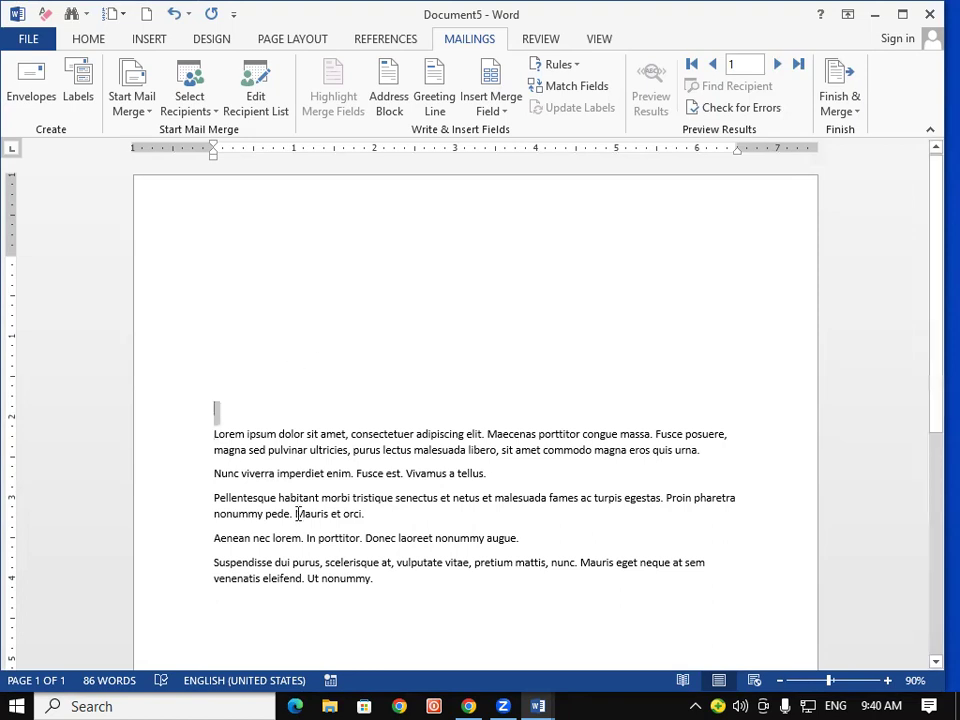
left_click_drag(213, 410, 420, 587)
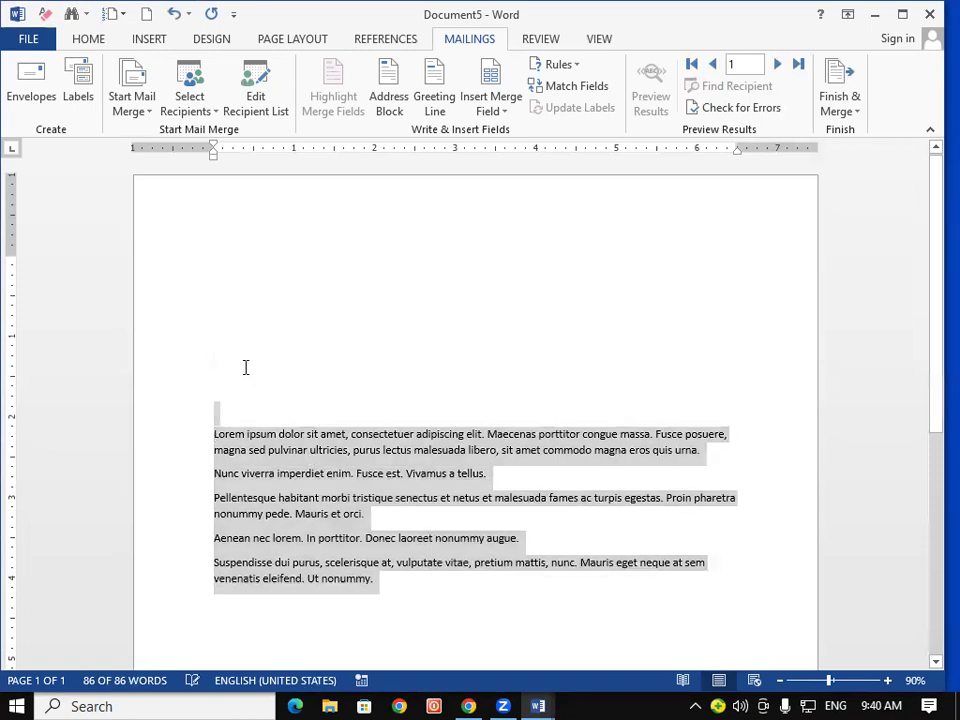
left_click(218, 262)
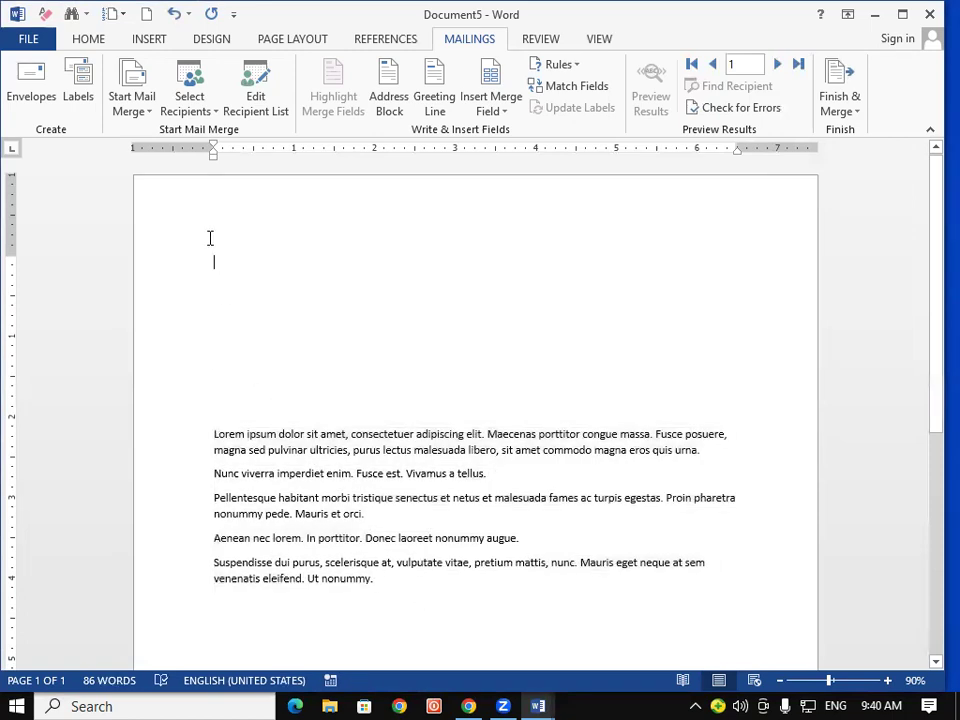
Step: Type the NAME and ADDRESS labels on separate lines at the top and begin the PIN CODE line
left_click(502, 112)
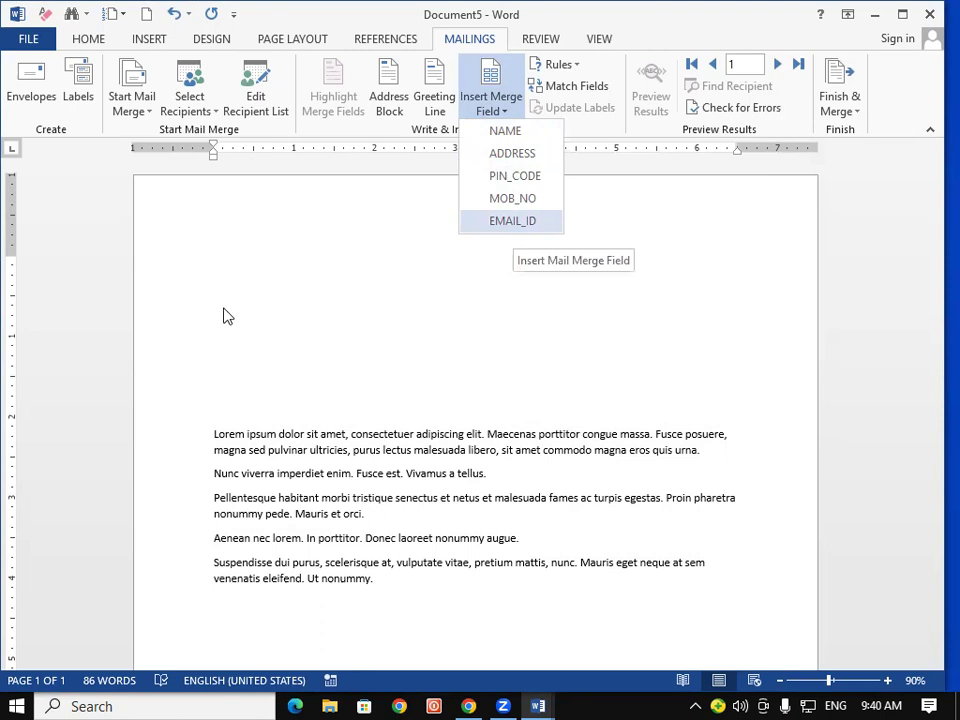
left_click(214, 259)
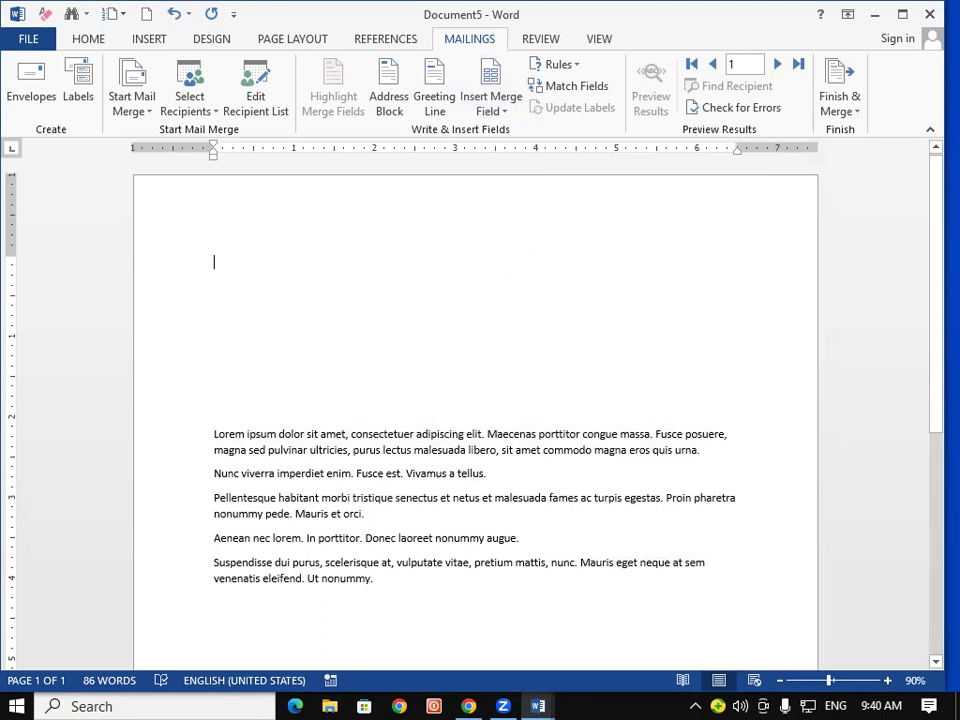
type("NAME")
key("Return")
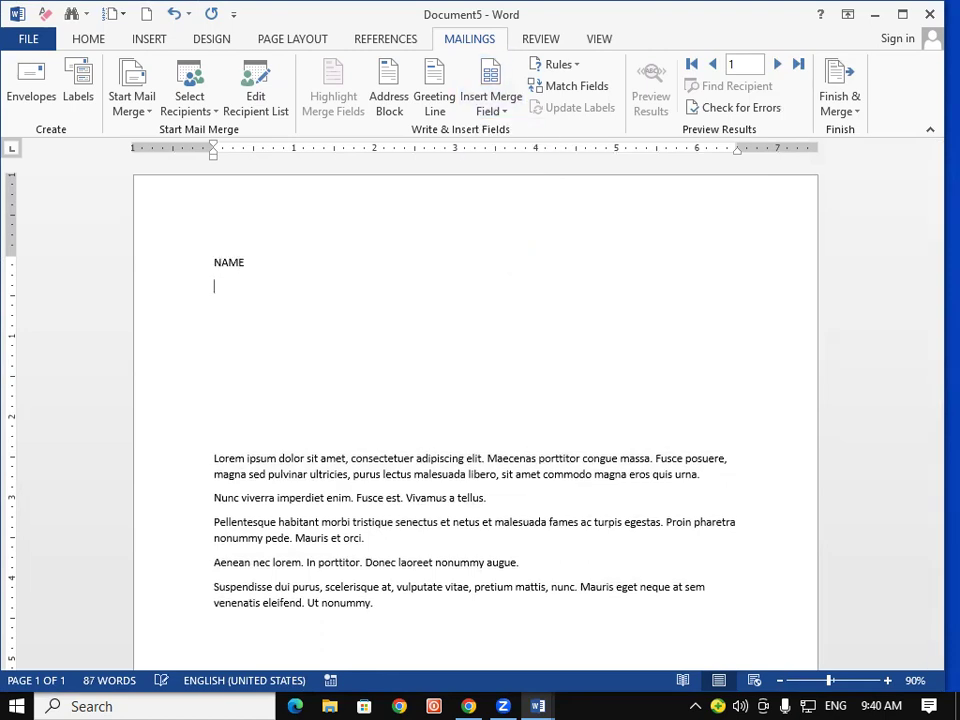
type("ADDRES")
type("S")
key("Return")
type("PlN ")
type("ODE")
Step: Add MOB NO and EMAIL ID labels on new lines and remove the extra blank line
key("Return")
type("MOB NO")
key("Return")
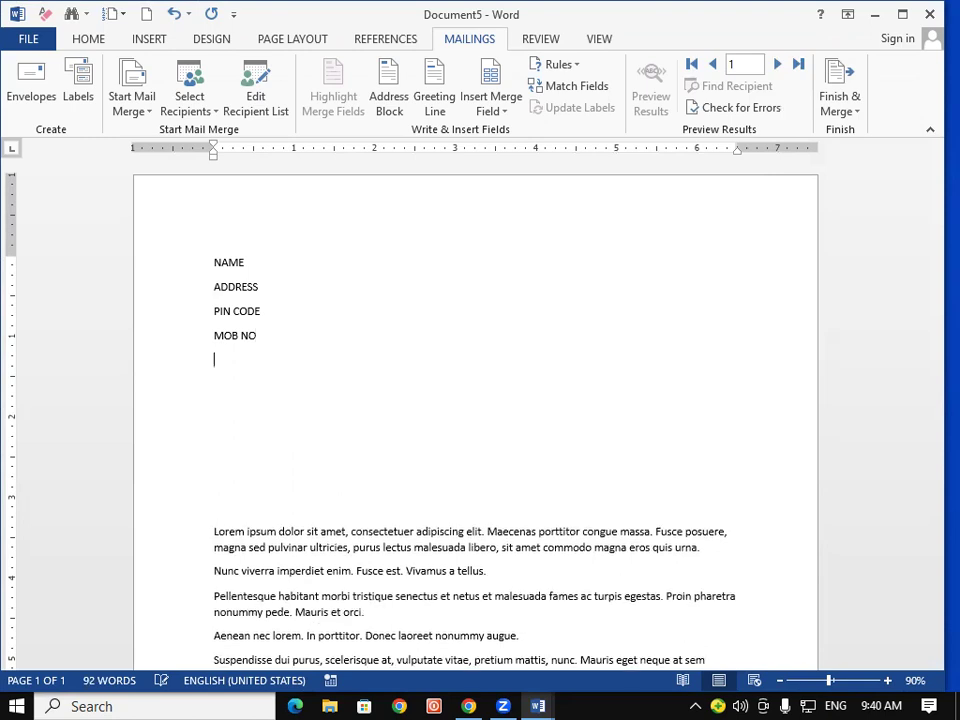
type("EMAIL ID")
key("Delete")
key("Delete")
key("Delete")
key("Delete")
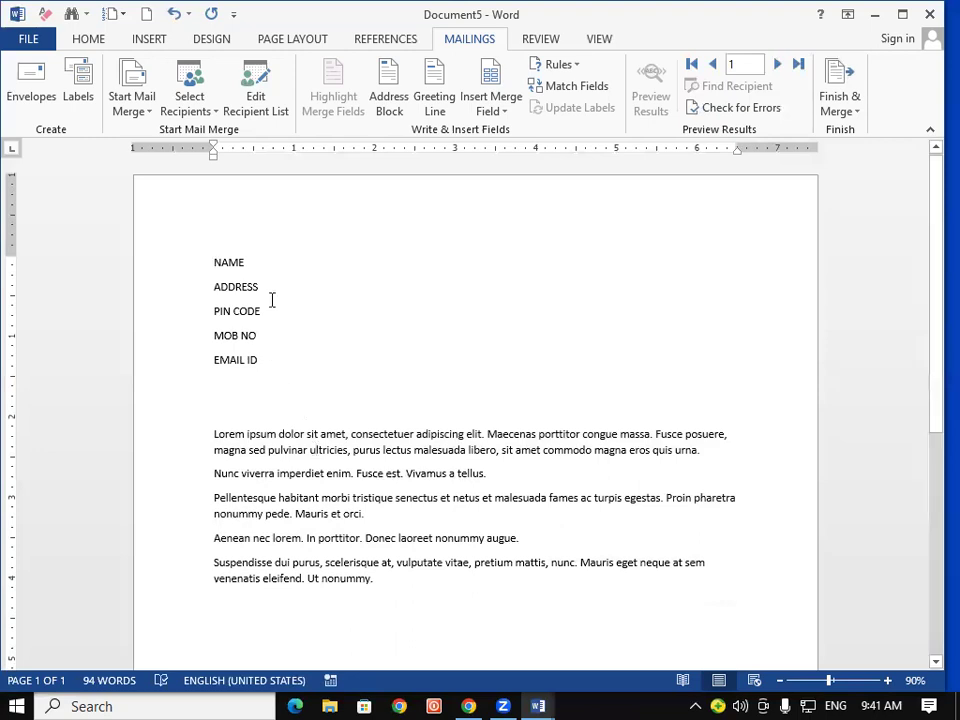
Step: Add a tab and colon after the NAME, ADDRESS, PIN CODE and MOB NO labels, zooming to 120%
left_click(266, 251)
key("Tab")
key("Tab")
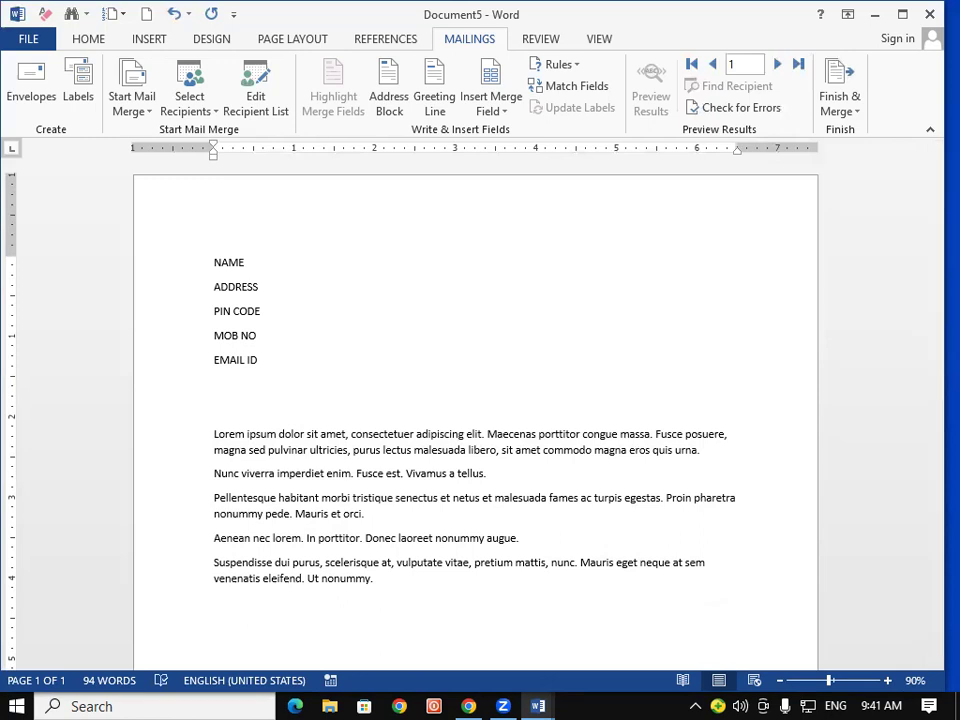
type(":")
left_click(259, 288)
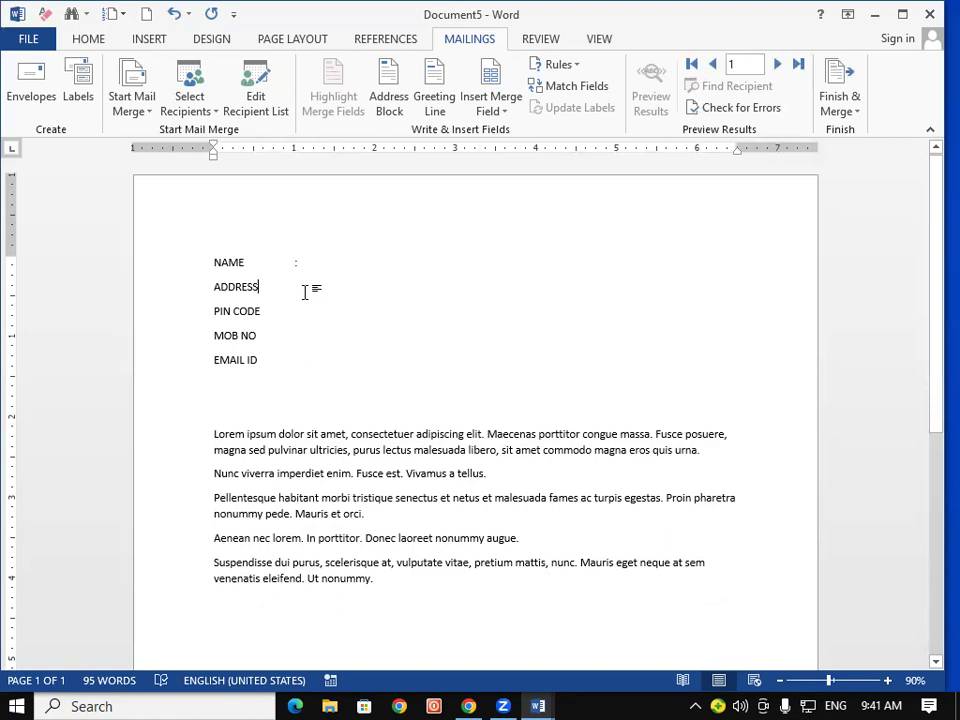
key("Tab")
type(":")
key("Down")
key("Tab")
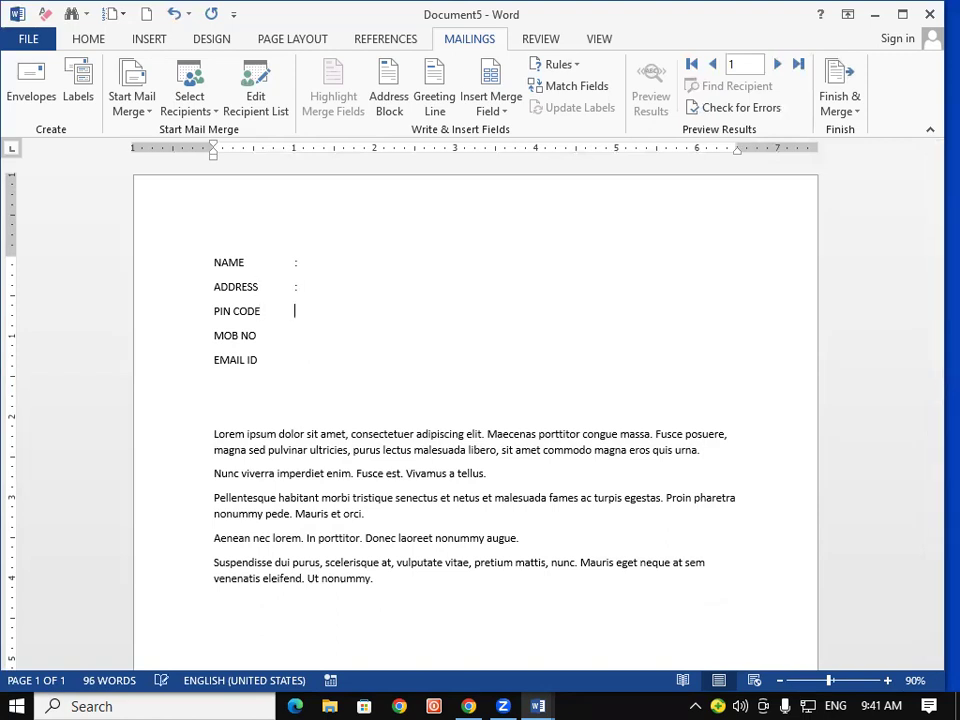
type(":")
key("Tab")
type(":")
type(":")
left_click(887, 680)
left_click(887, 680)
left_click(887, 680)
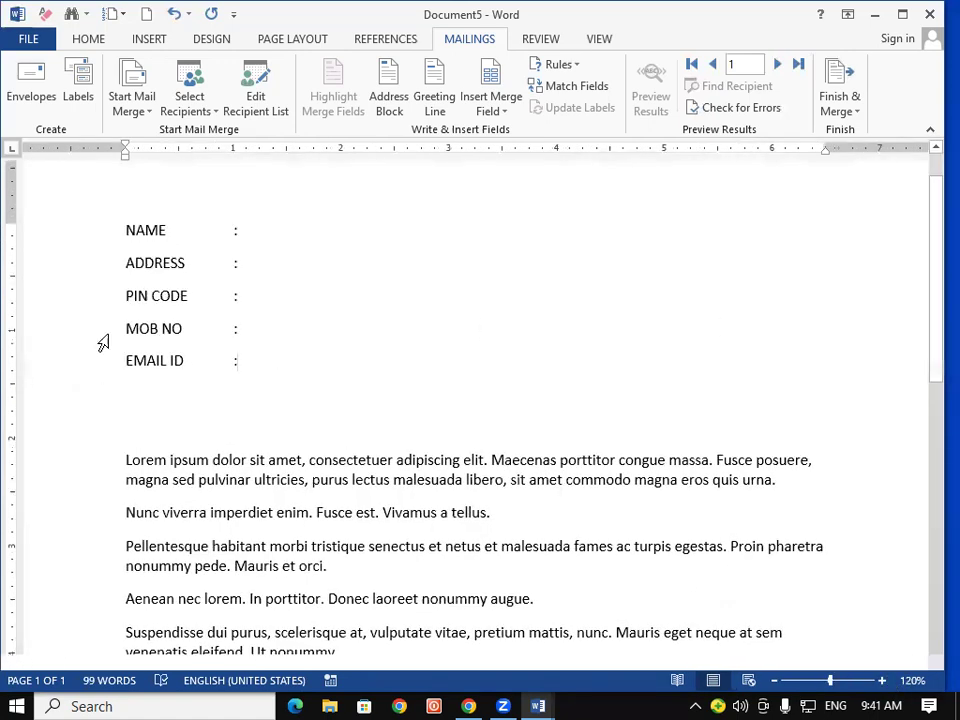
Step: Insert the «NAME» and «ADDRESS» merge fields after their colons
scroll(147, 325, "up", 1)
left_click(251, 300)
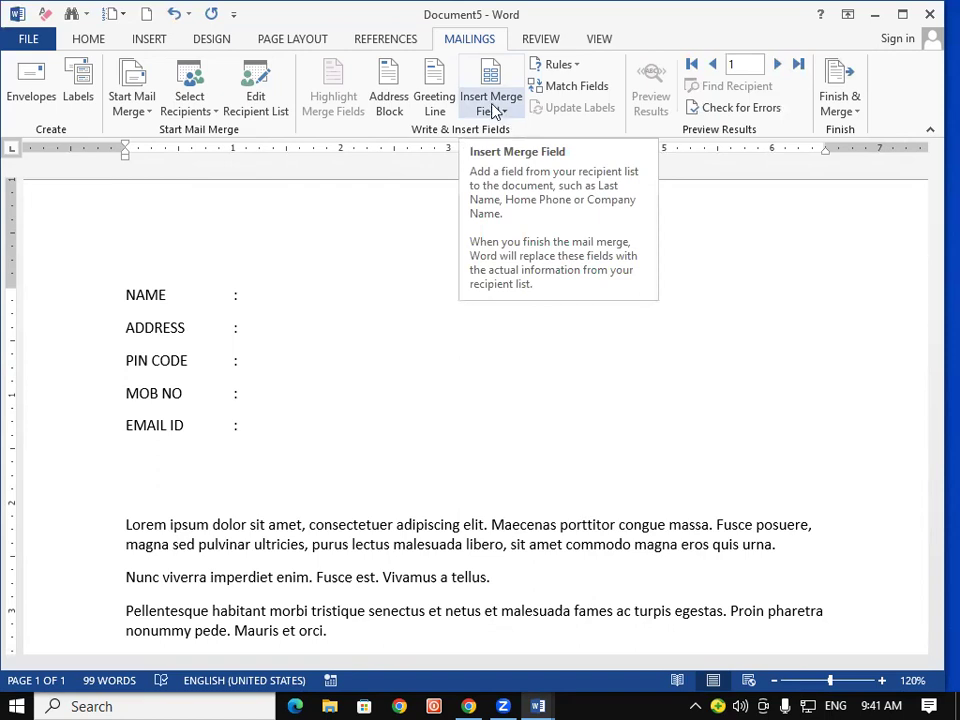
left_click(505, 118)
left_click(507, 133)
left_click(255, 326)
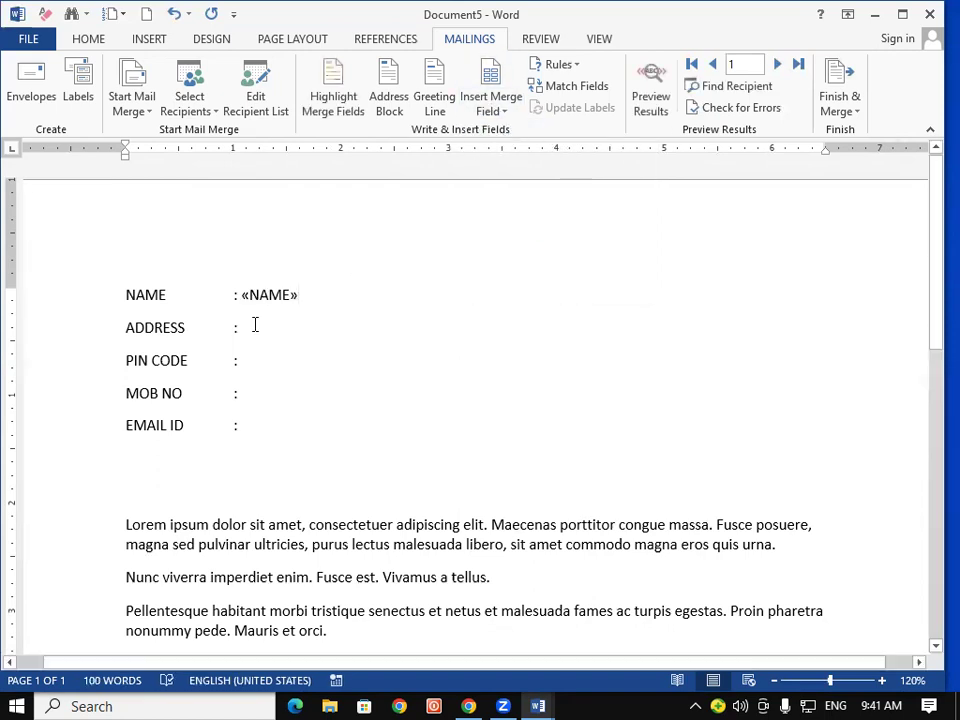
left_click(500, 115)
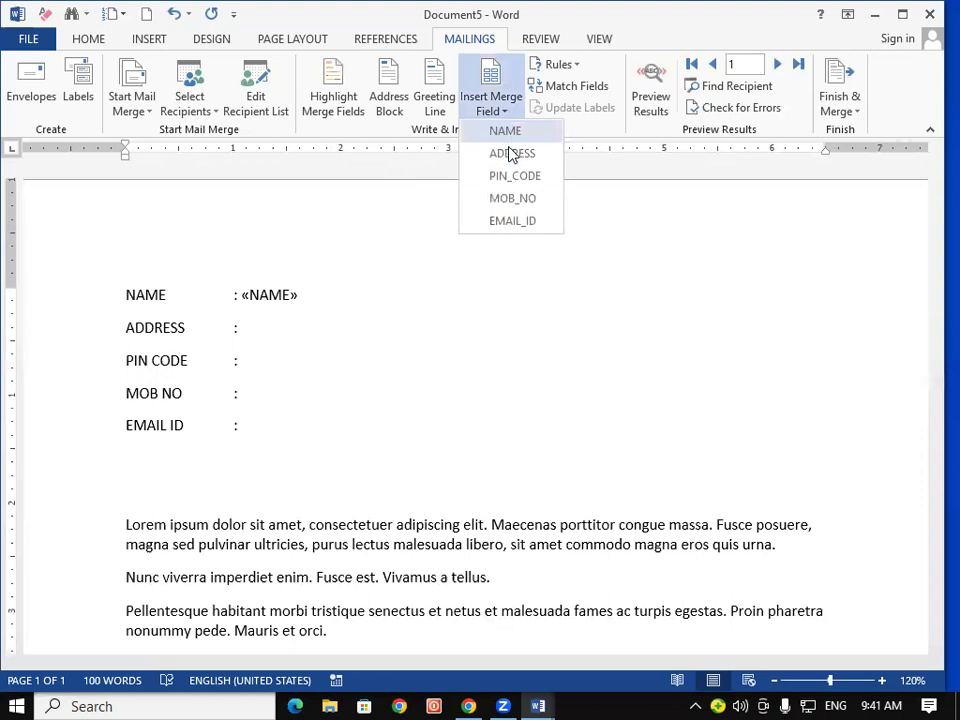
left_click(510, 155)
Step: Insert the «PIN_CODE», «MOB_NO» and «EMAIL_ID» merge fields after their colons
left_click(264, 361)
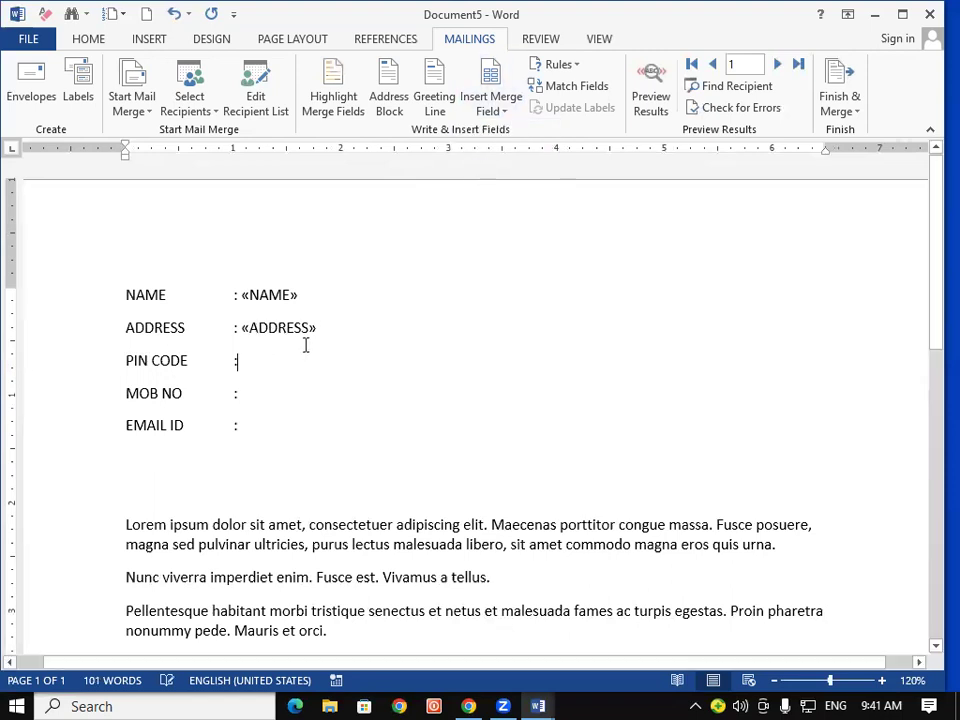
left_click(493, 115)
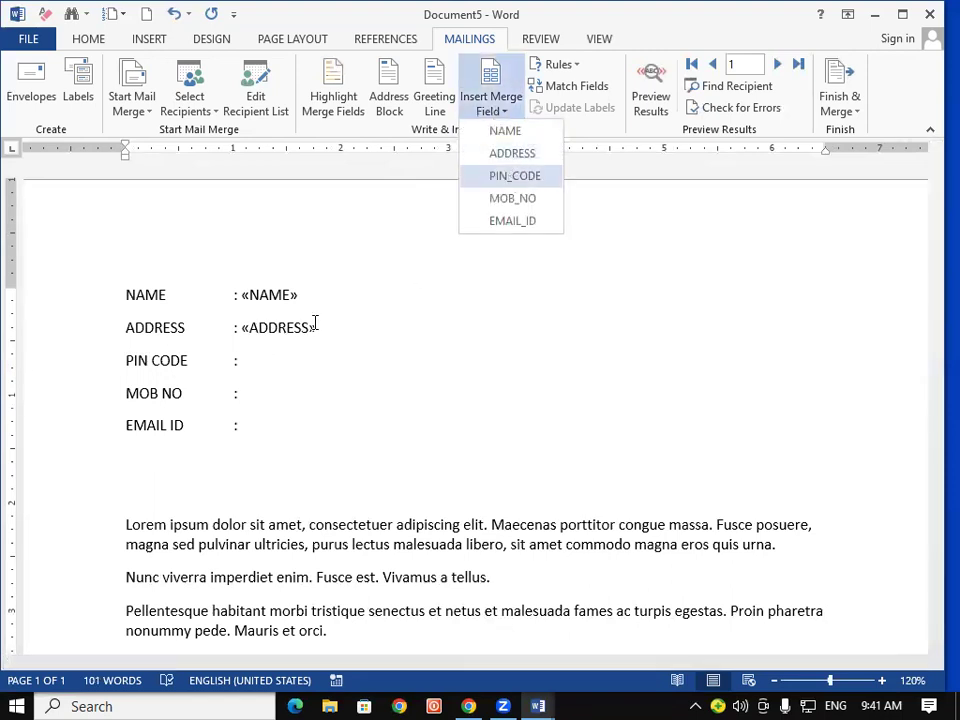
left_click(510, 174)
left_click(268, 392)
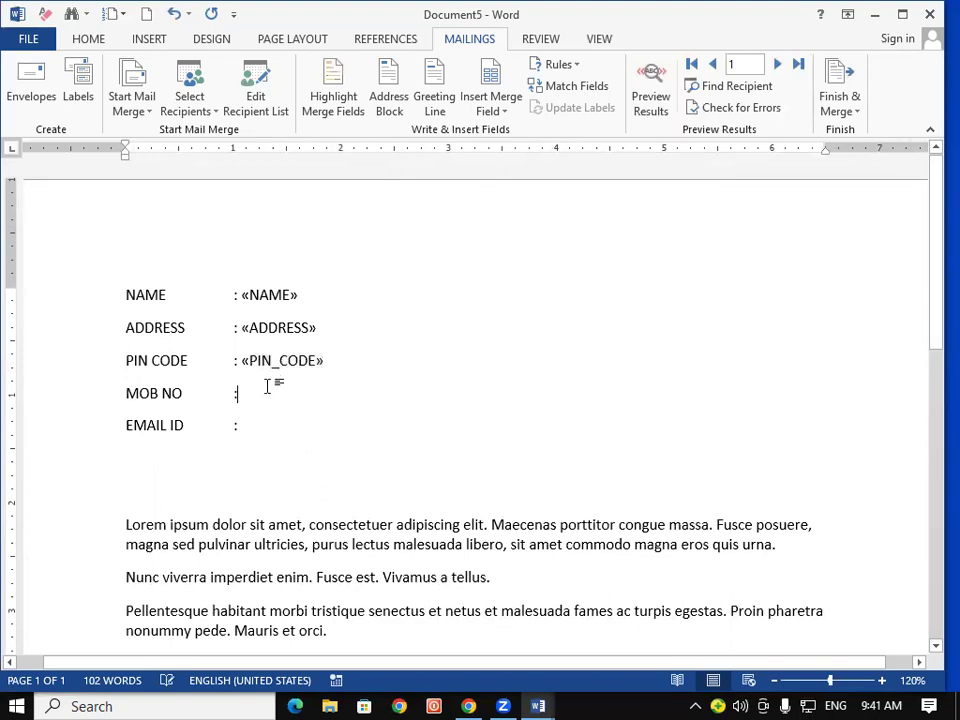
left_click(491, 110)
left_click(503, 198)
left_click(282, 428)
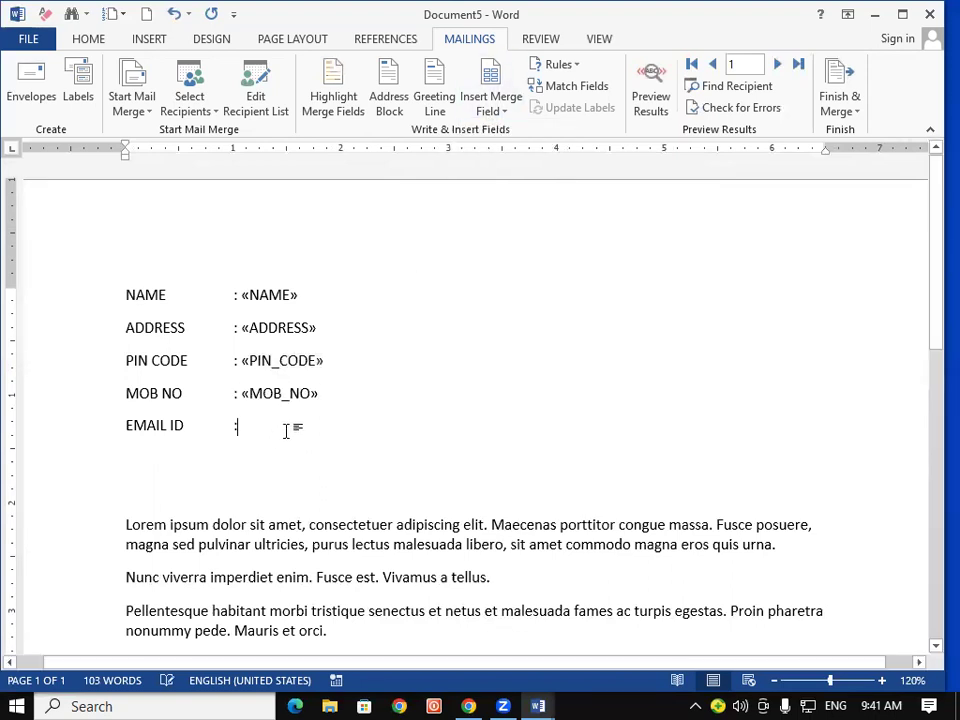
left_click(505, 112)
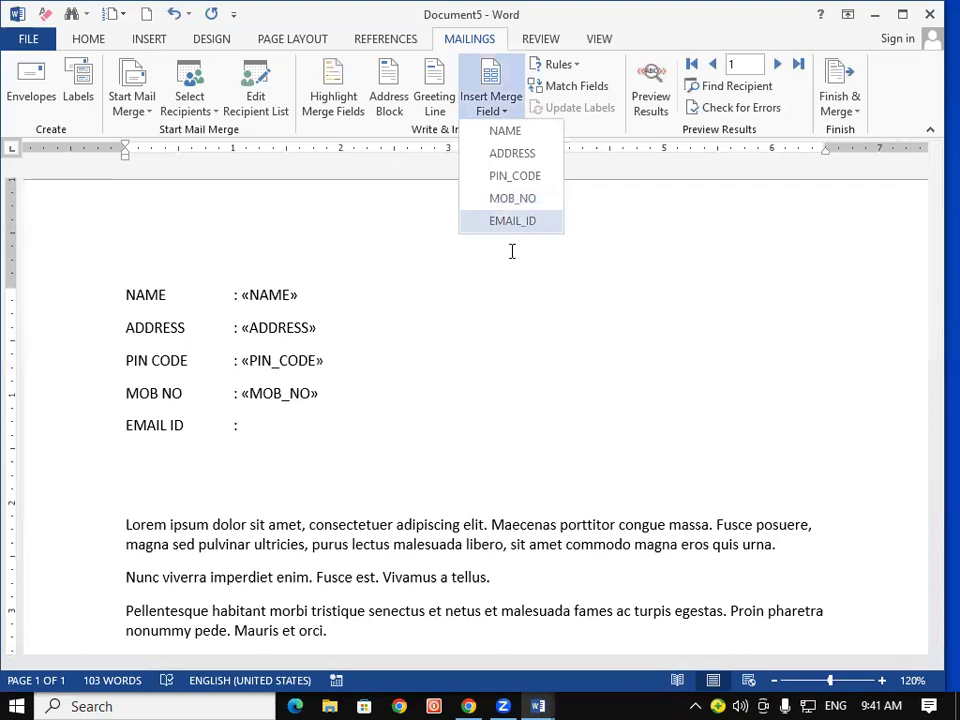
left_click(520, 220)
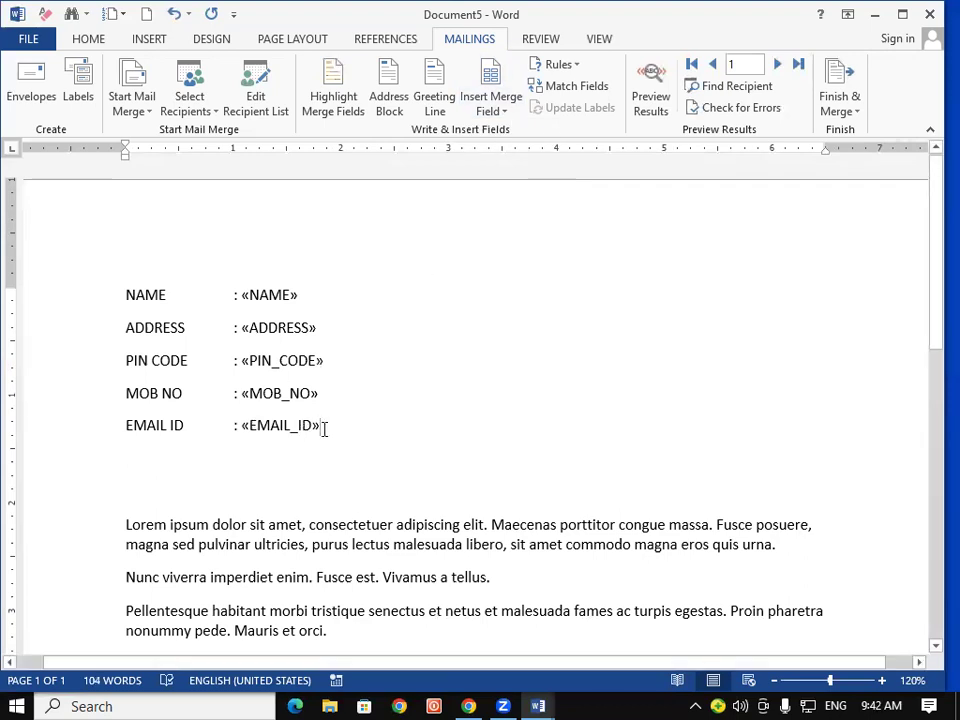
left_click_drag(101, 298, 375, 429)
left_click(375, 429)
left_click(248, 297, "shift")
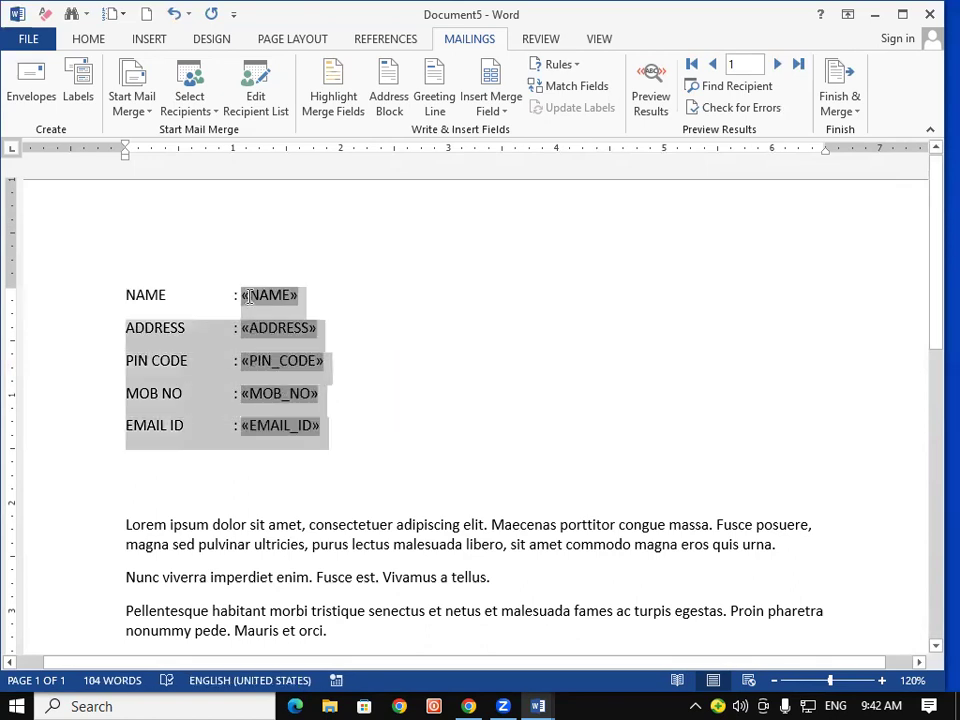
left_click(336, 344)
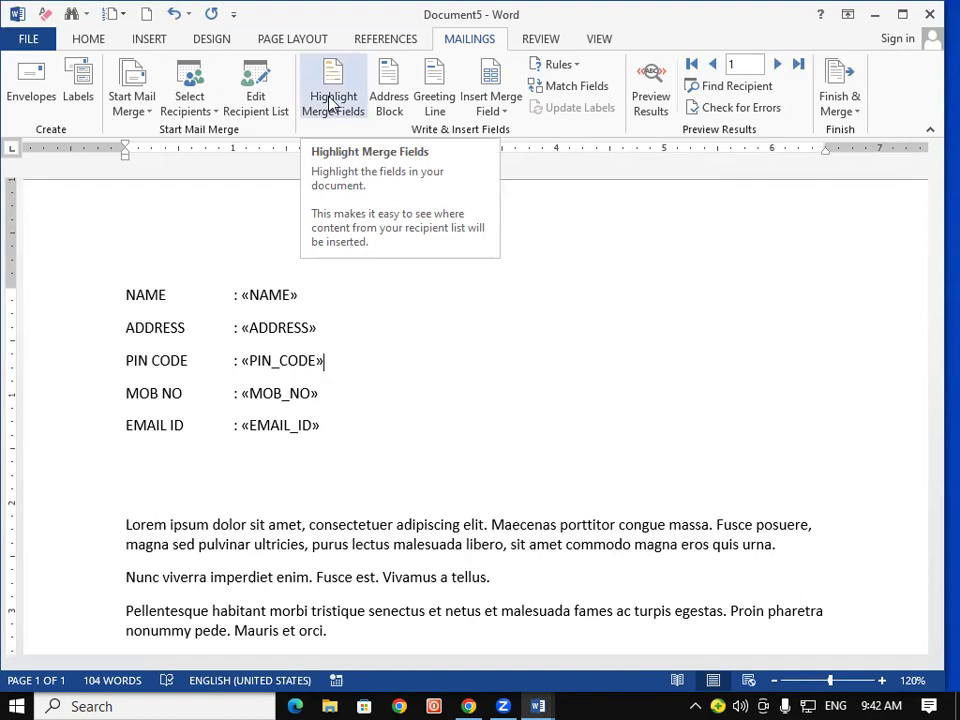
left_click(332, 104)
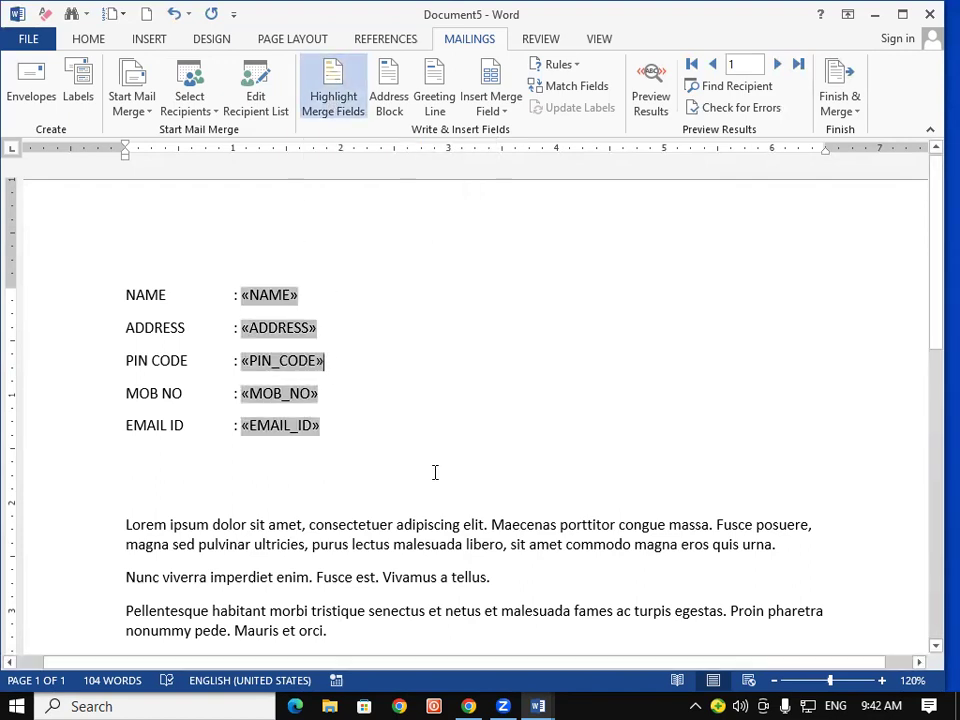
scroll(336, 369, "down", 1)
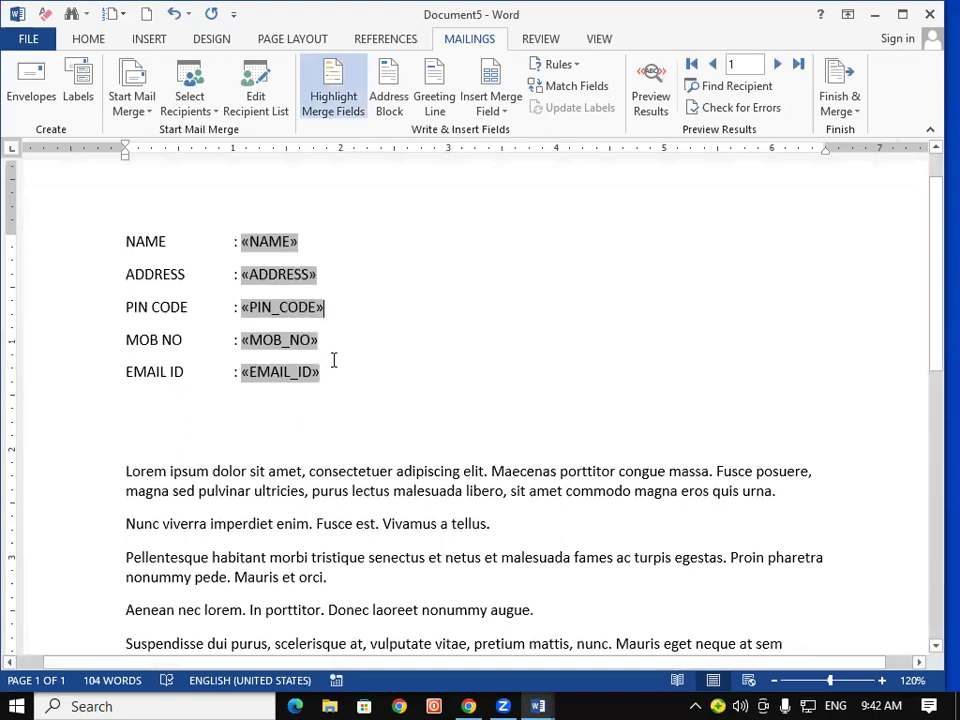
left_click(333, 90)
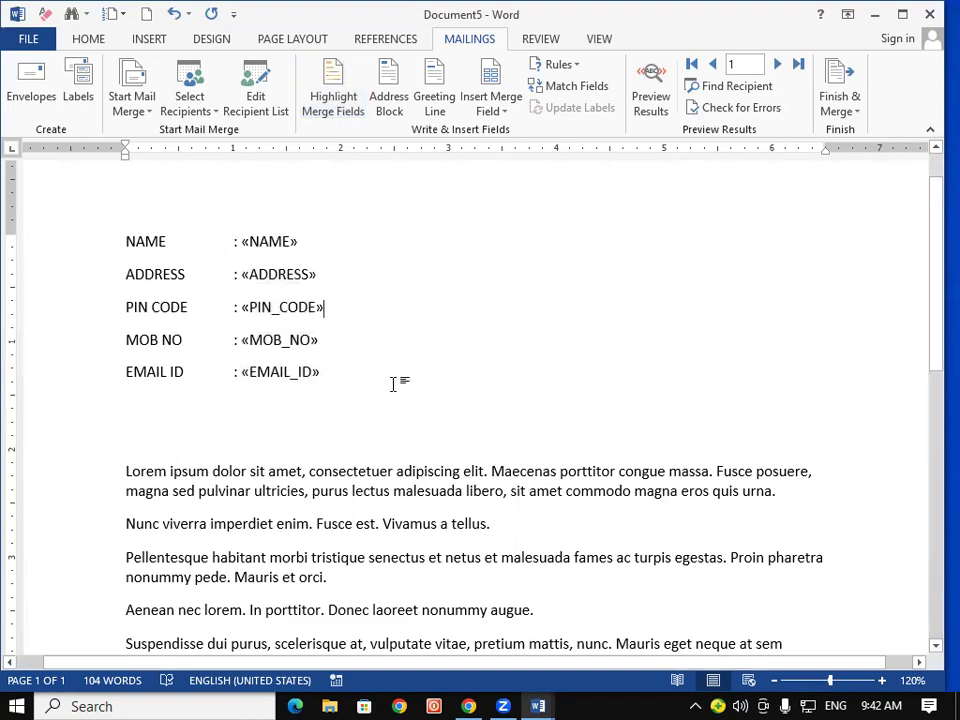
scroll(366, 375, "up", 1)
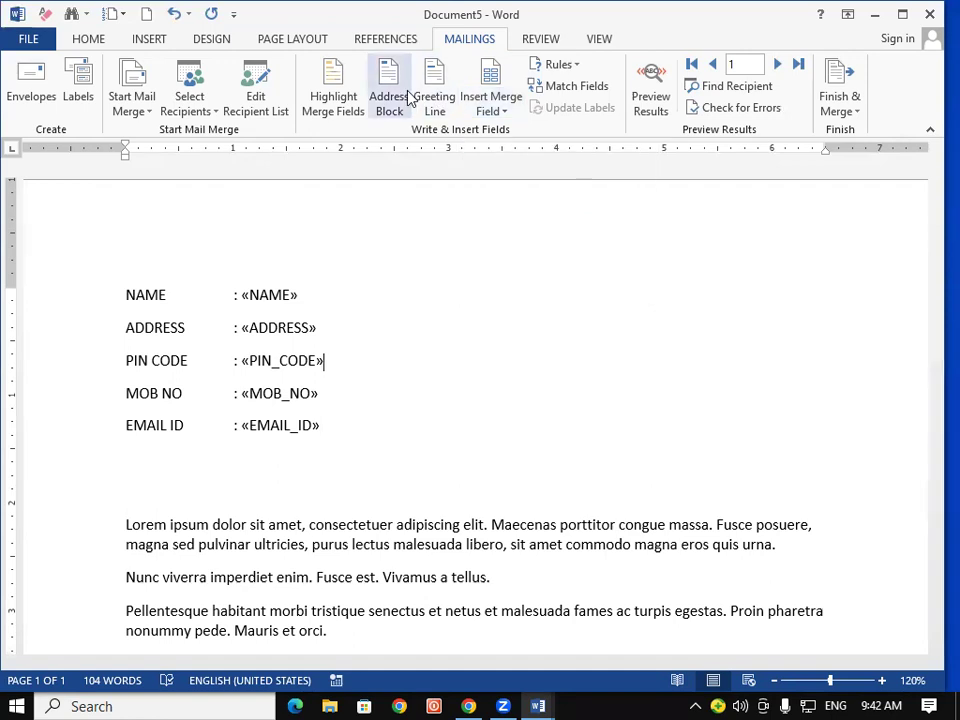
left_click(348, 96)
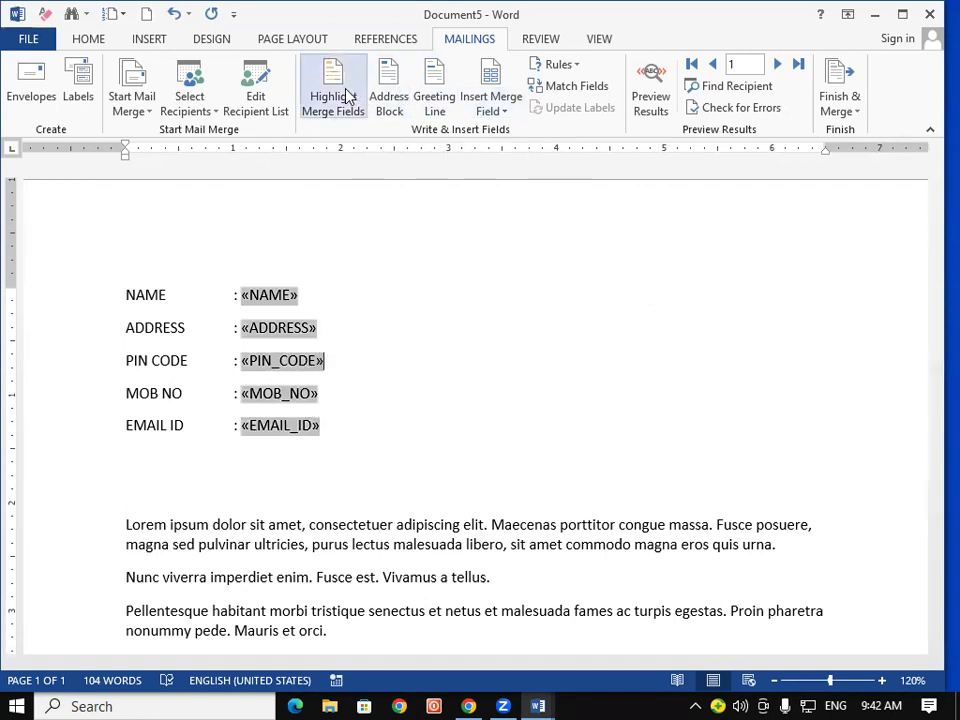
left_click(348, 96)
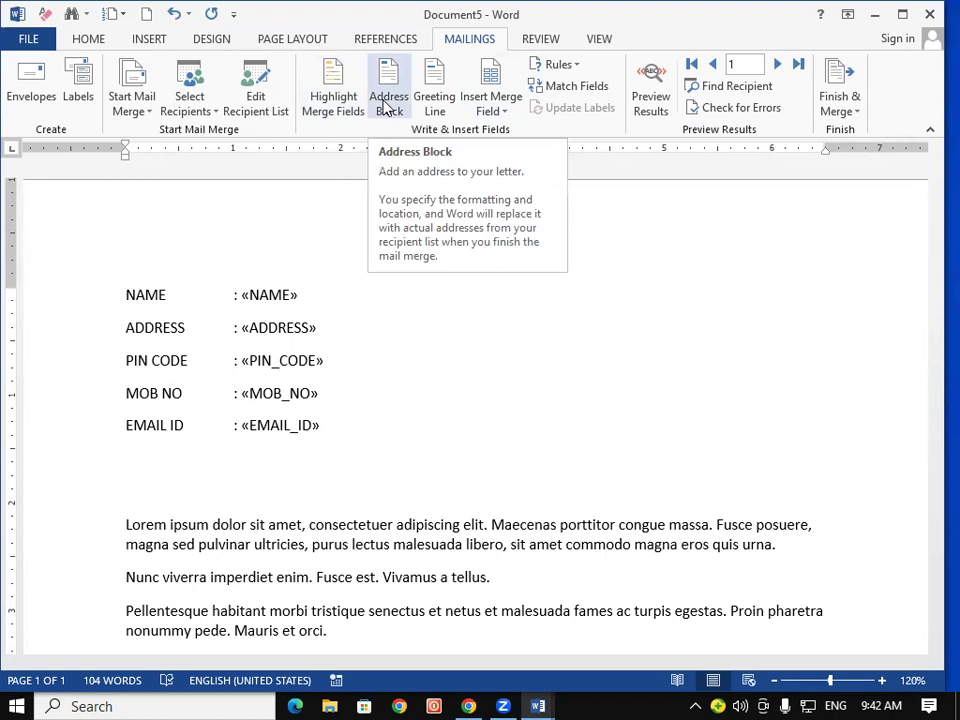
left_click(387, 105)
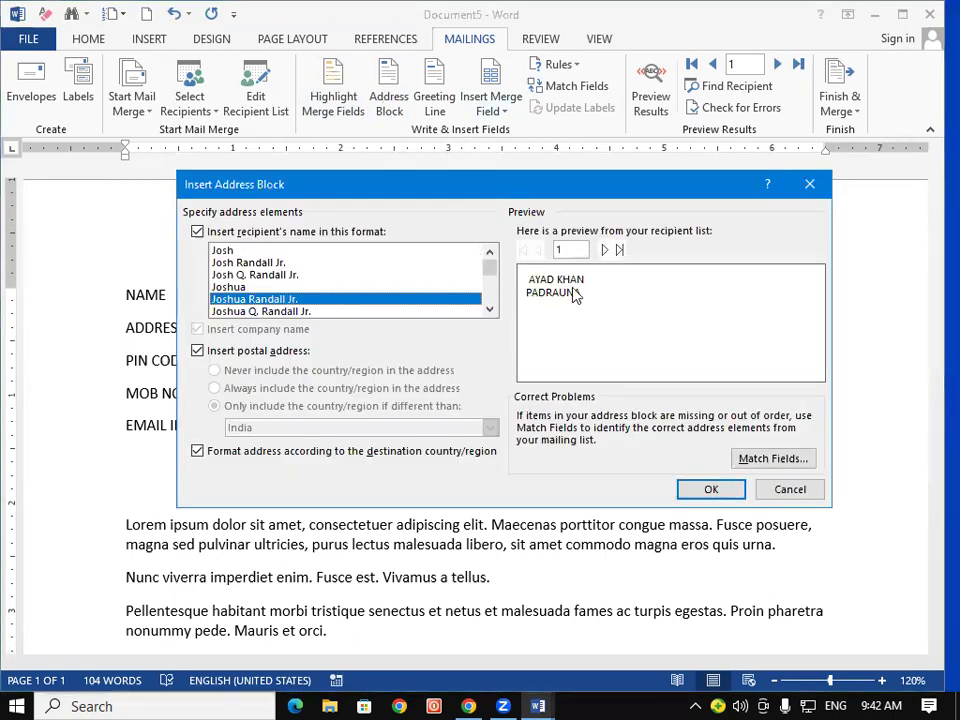
left_click(604, 249)
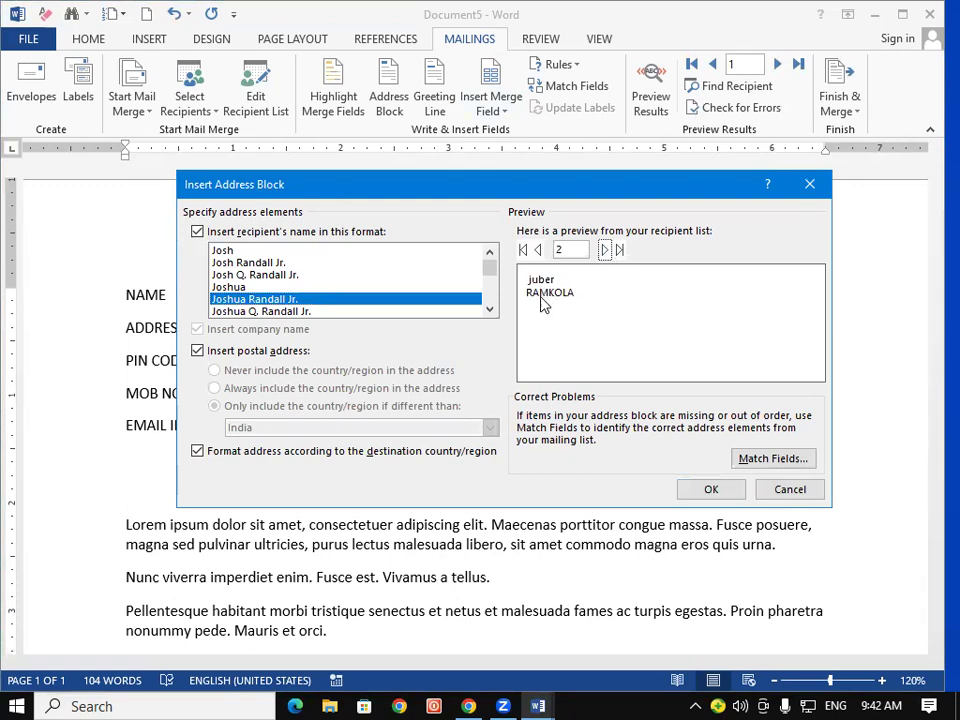
left_click(604, 250)
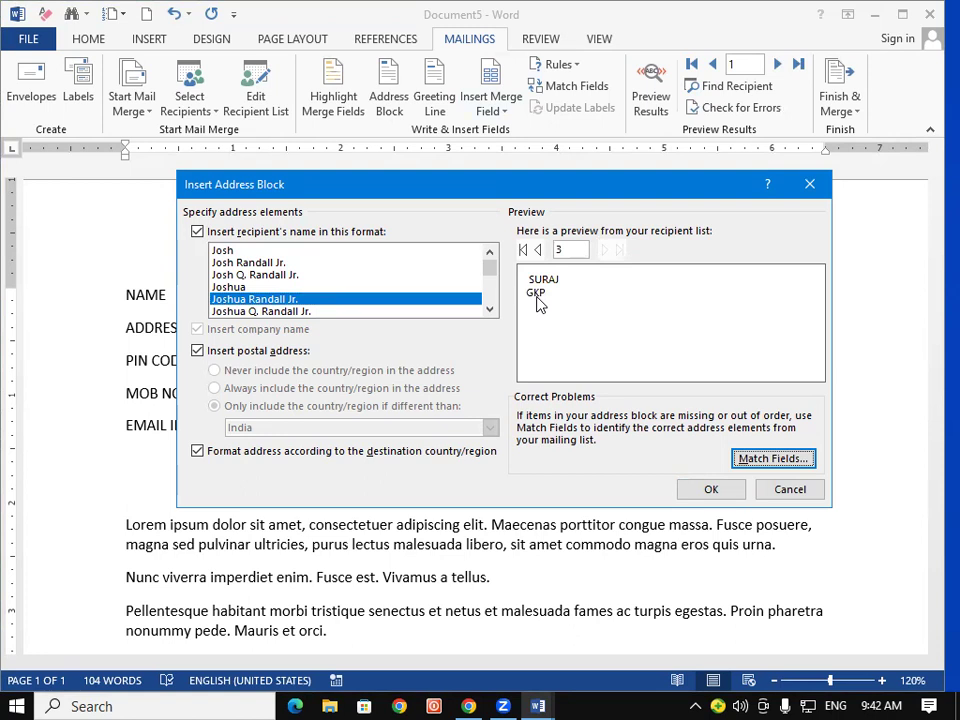
left_click(809, 184)
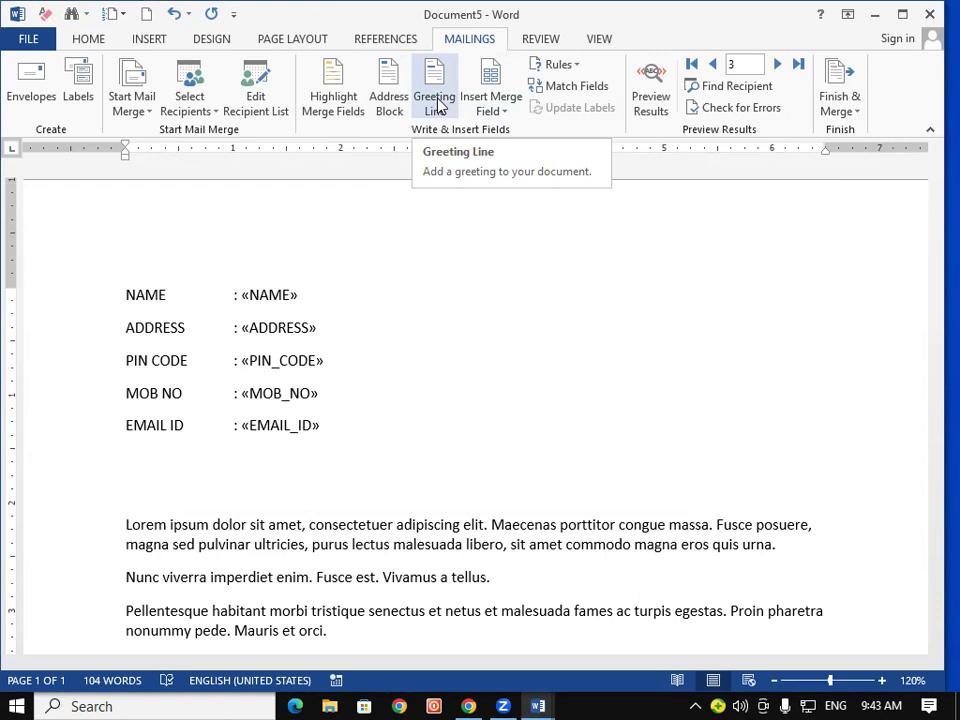
Step: Insert a default-format «GreetingLine» on a new blank line above NAME
left_click(120, 261)
key("Return")
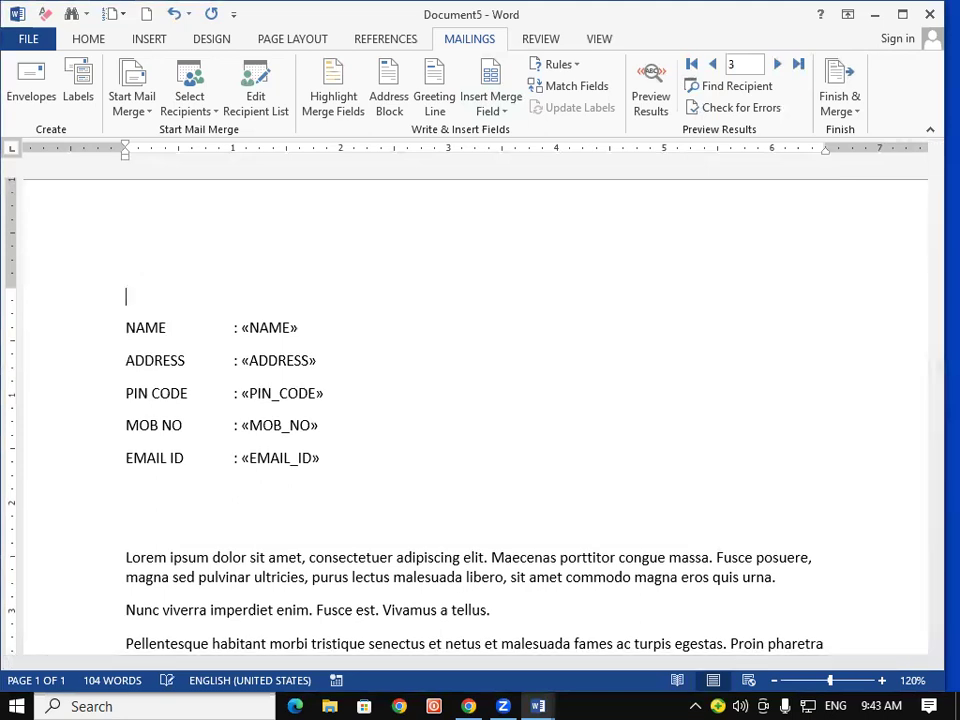
left_click(428, 90)
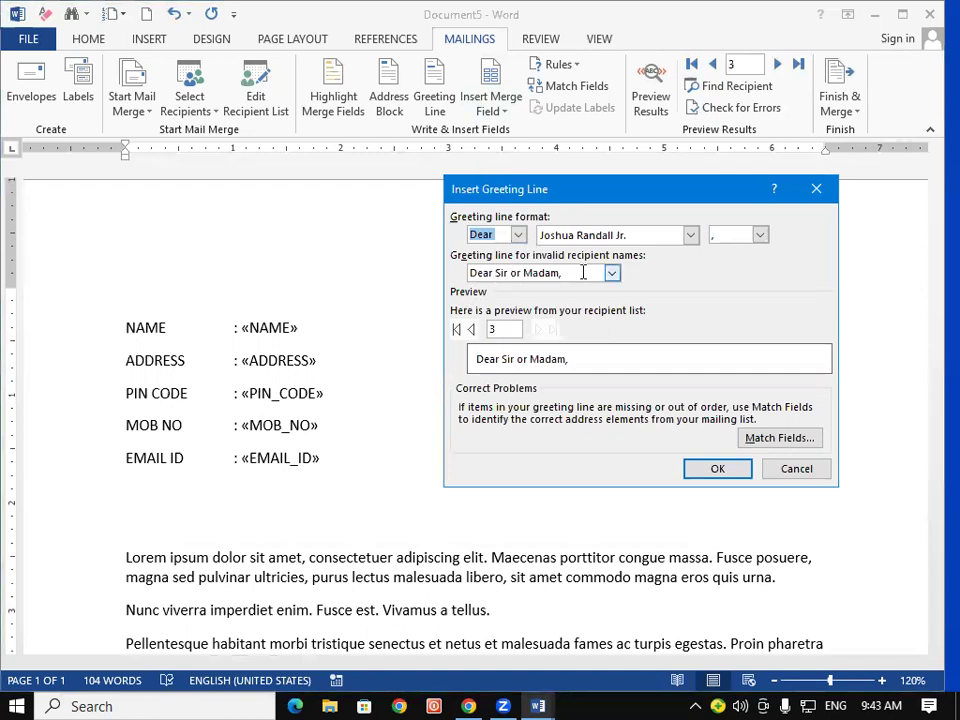
left_click(714, 465)
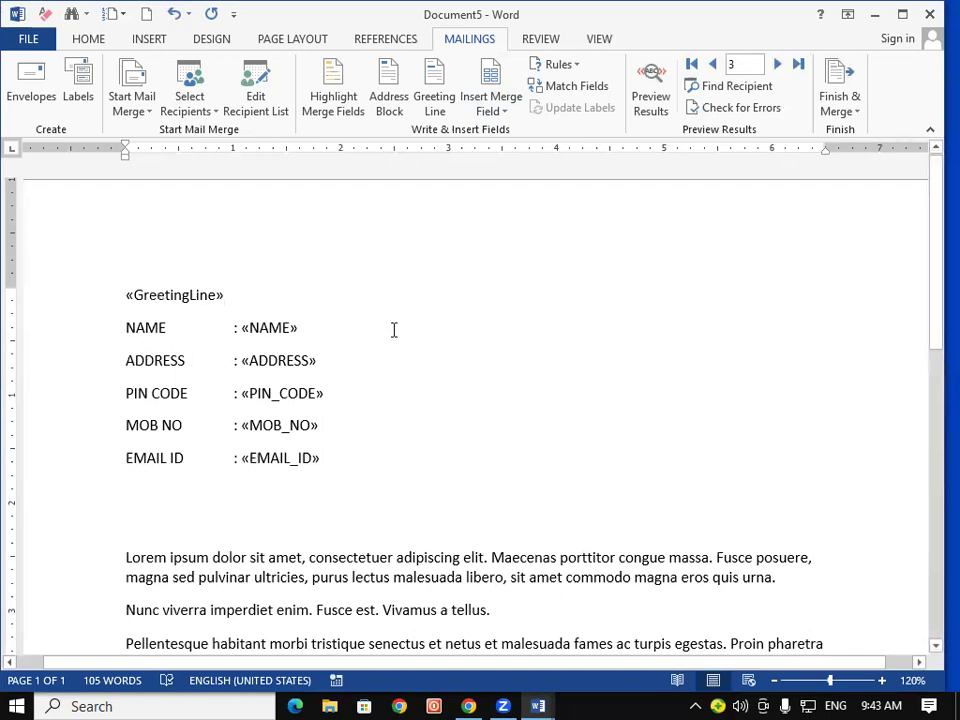
left_click(495, 112)
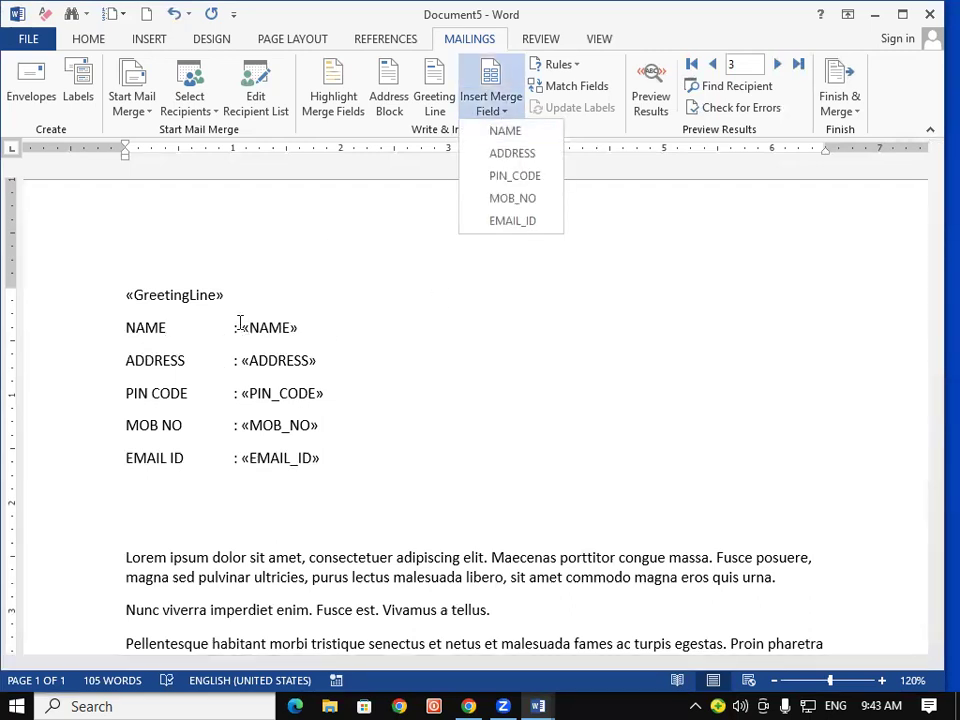
key("Escape")
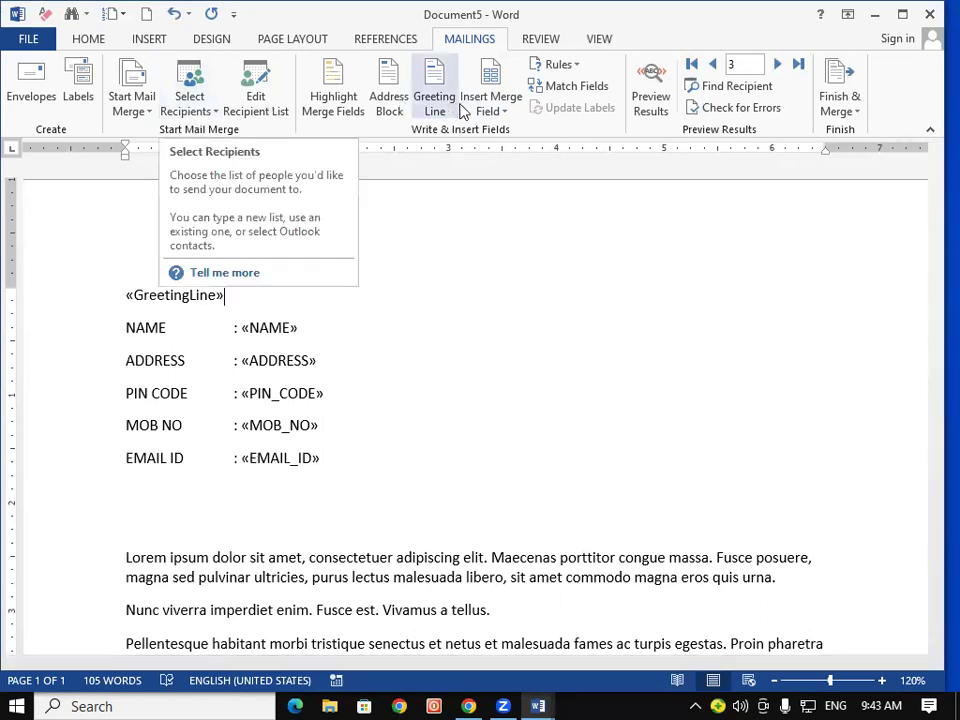
left_click(398, 443)
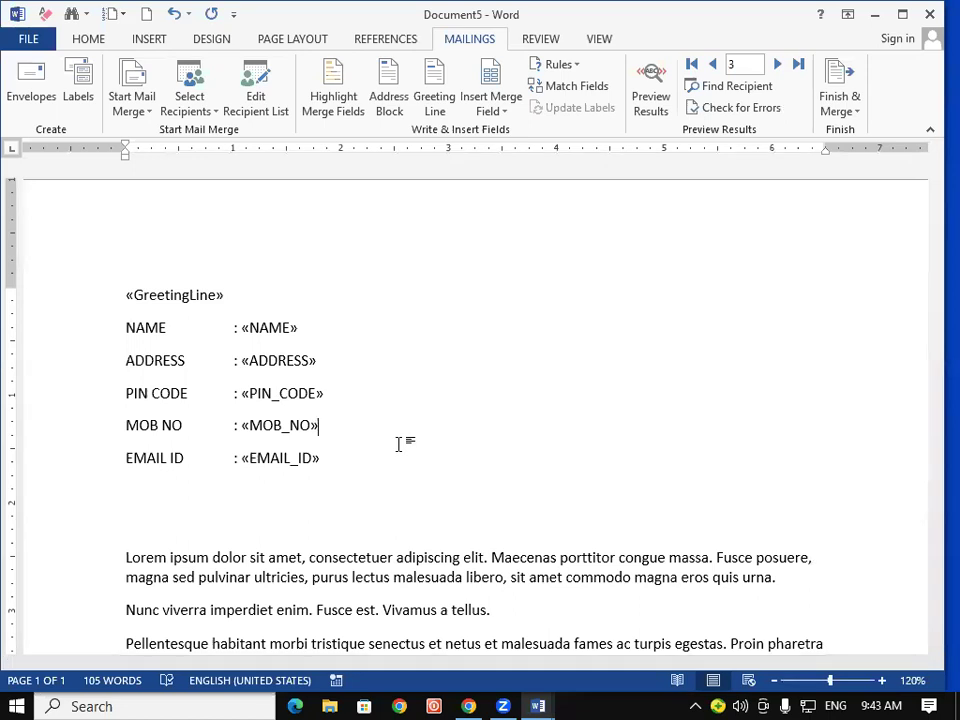
left_click(196, 102)
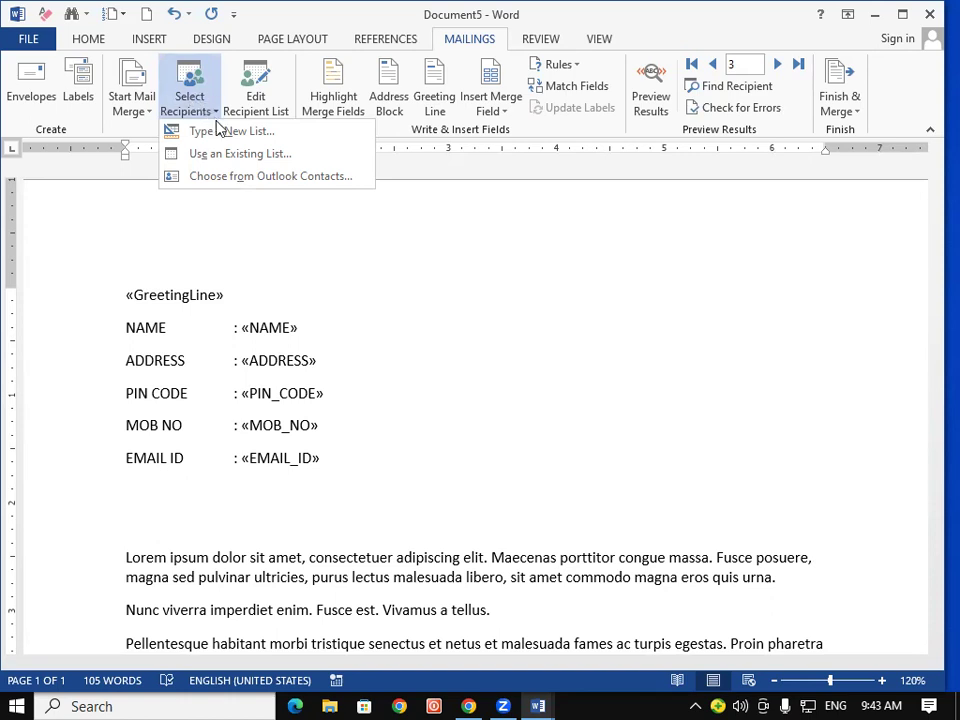
left_click(272, 258)
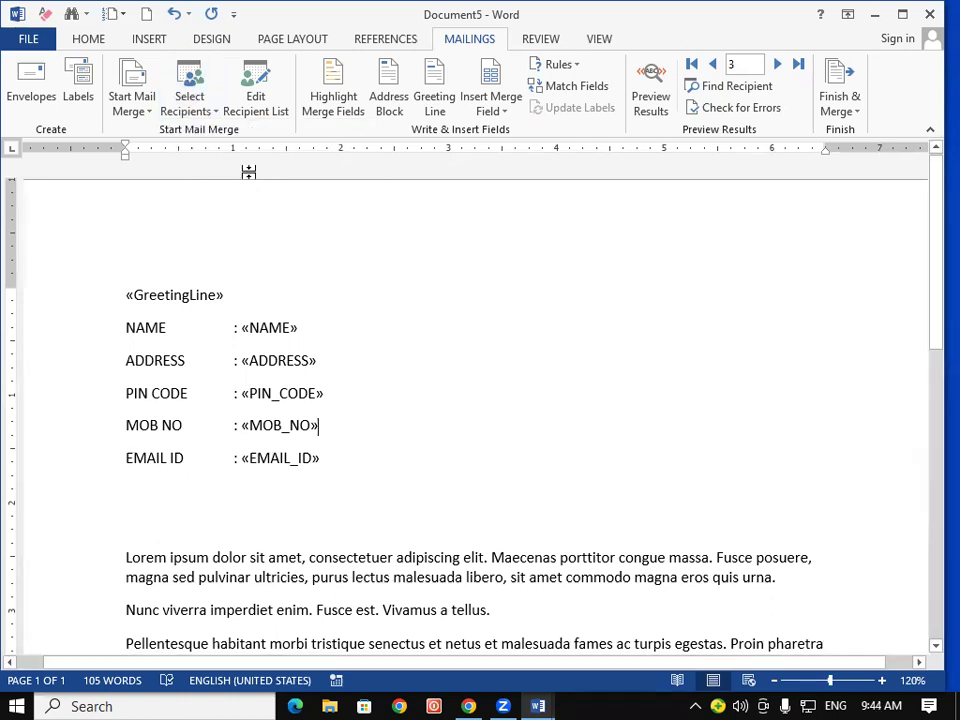
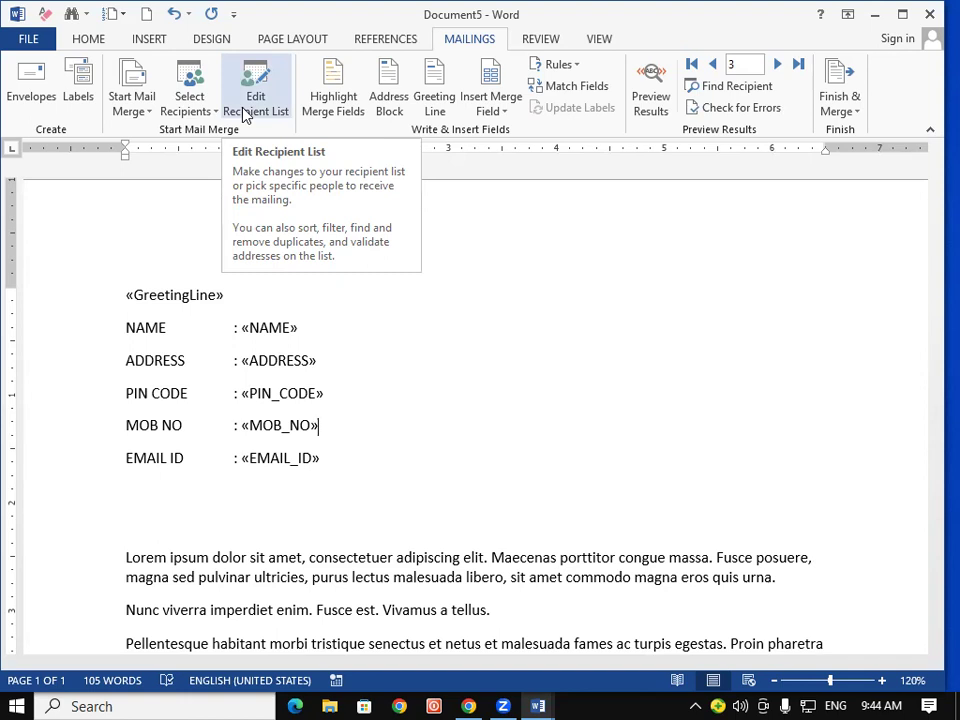
Step: Toggle merge field shading several times, leaving it turned off
left_click(330, 112)
left_click(330, 112)
left_click(330, 112)
left_click(330, 112)
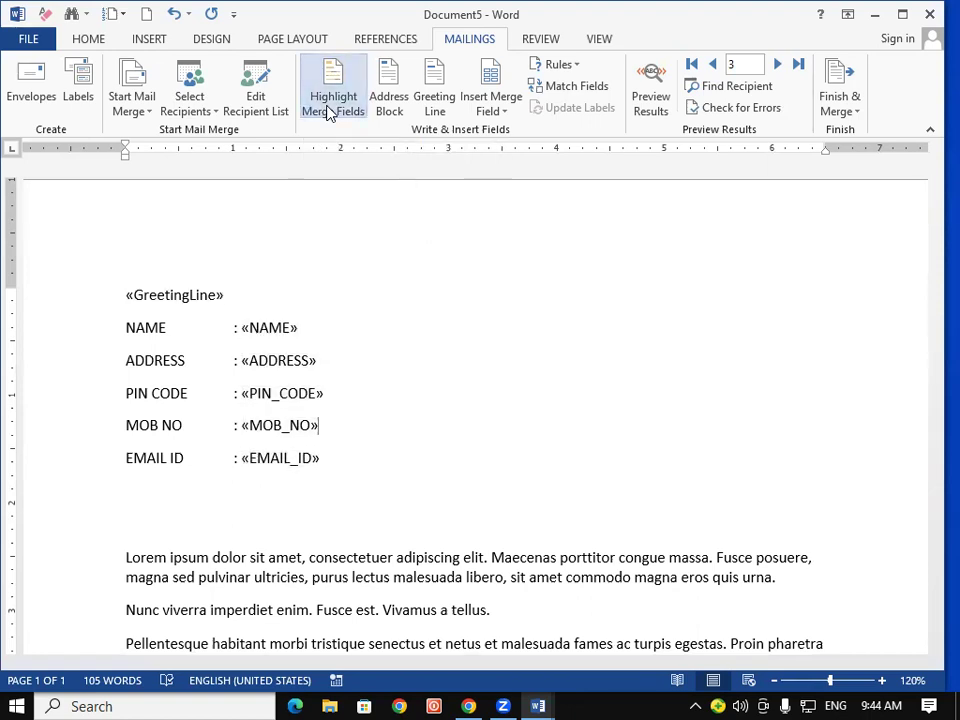
left_click(330, 112)
left_click(330, 112)
Step: Look over the Address Block and Greeting Line settings without inserting either
left_click(385, 102)
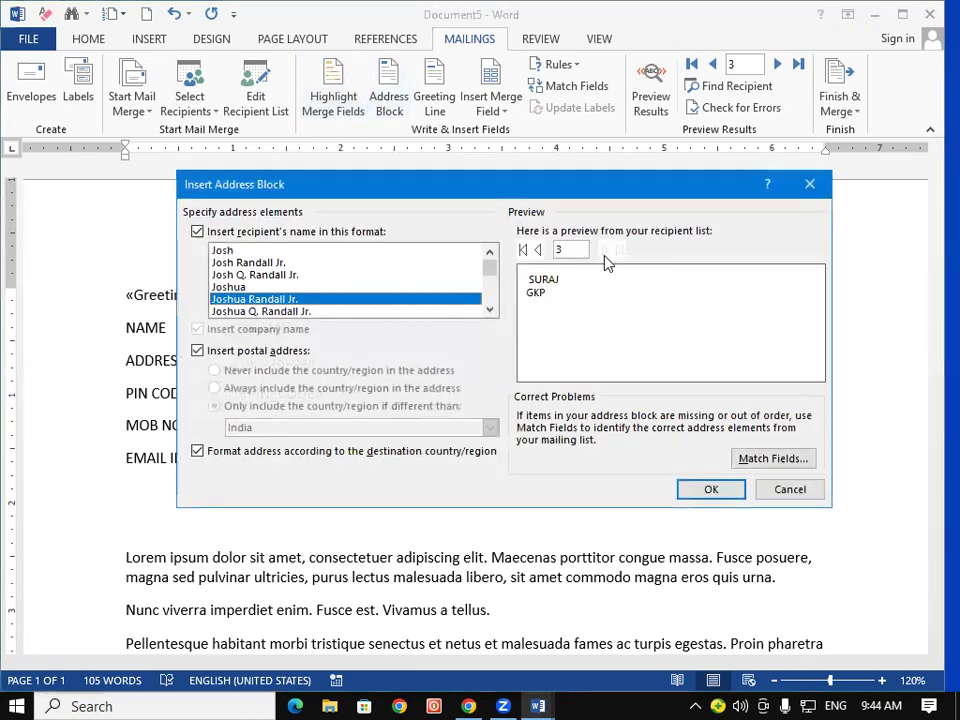
left_click(540, 250)
left_click(810, 184)
left_click(434, 100)
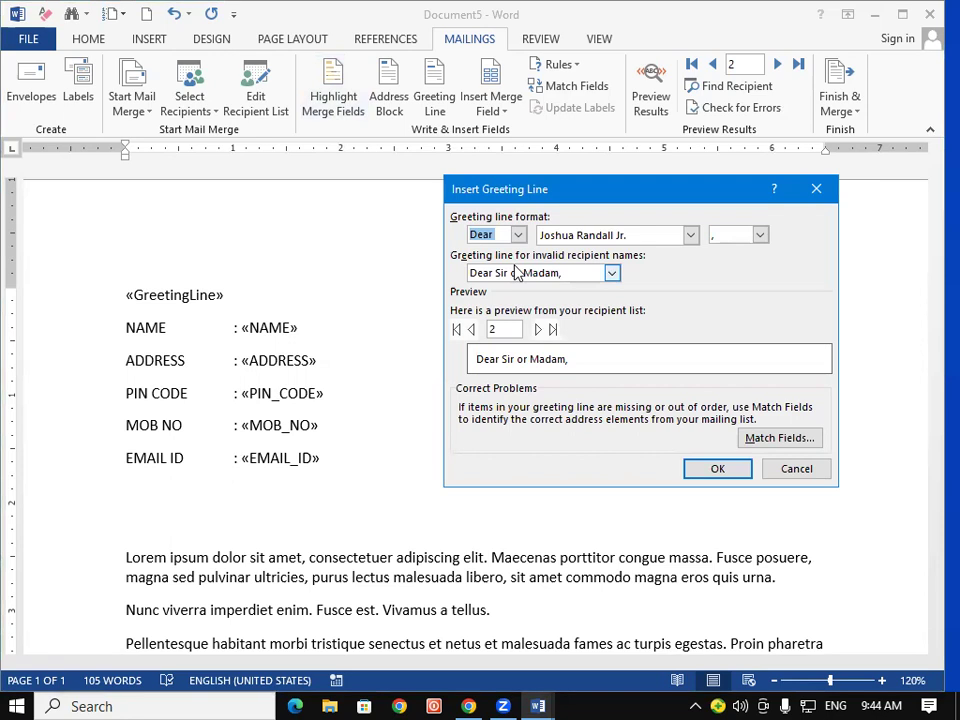
left_click(816, 188)
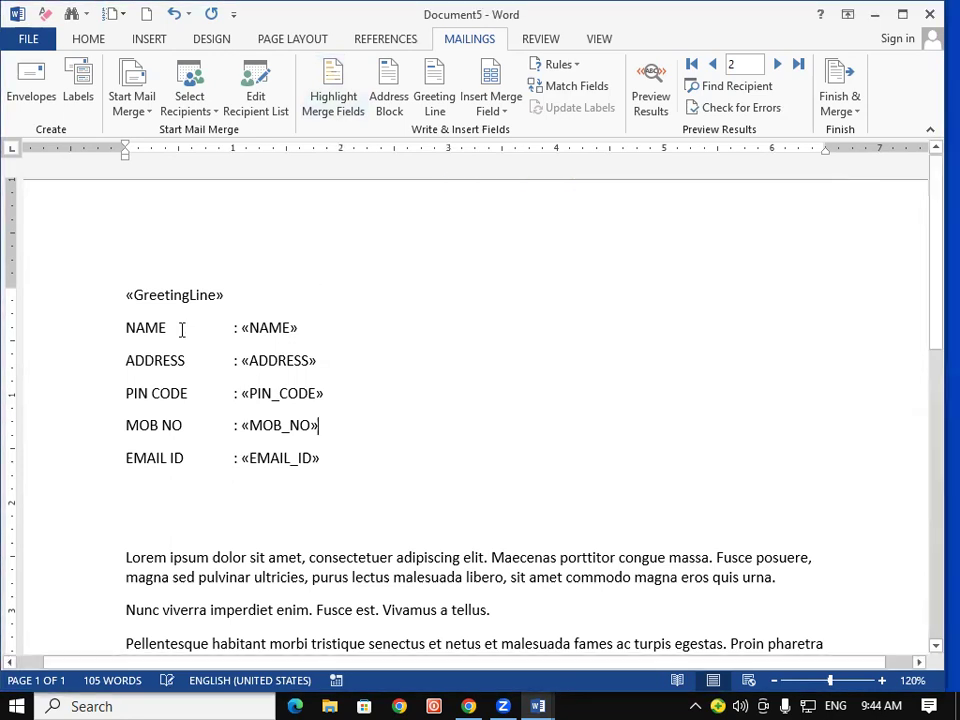
Step: Check the available merge fields after the NAME field without inserting one
left_click_drag(120, 300, 399, 328)
left_click(399, 328)
left_click(503, 111)
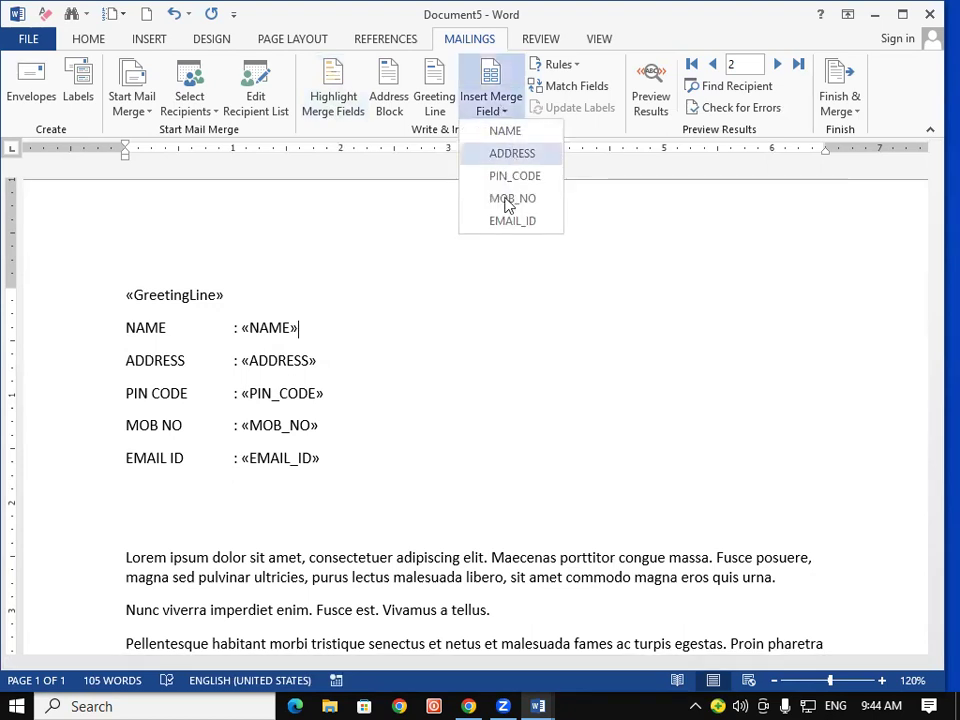
left_click(468, 287)
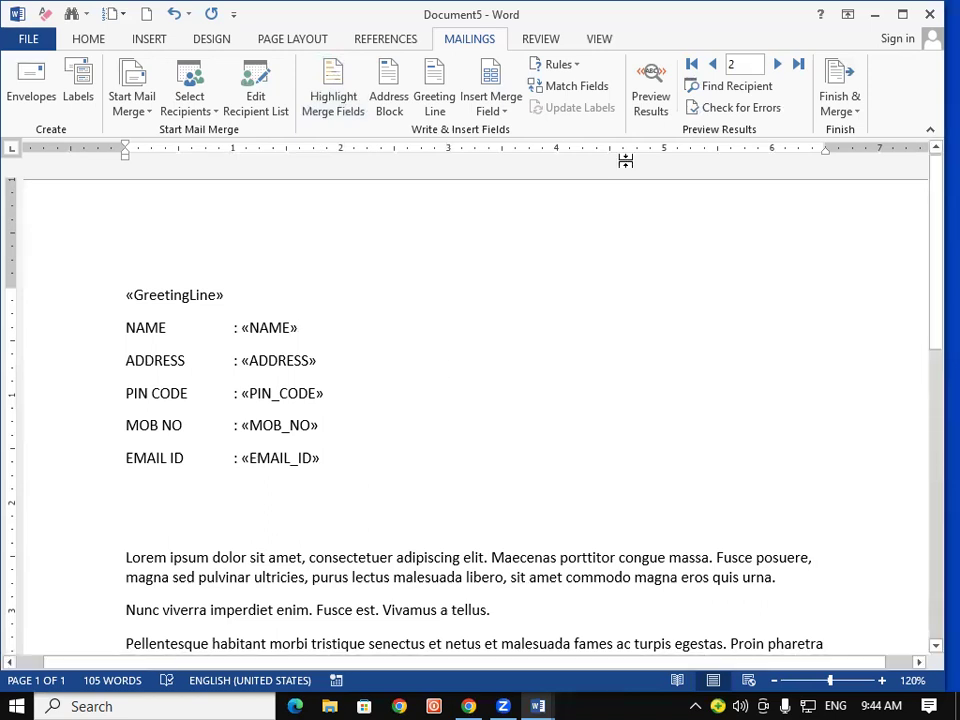
Step: Preview the letter filled with recipient data and scroll through it
left_click(643, 104)
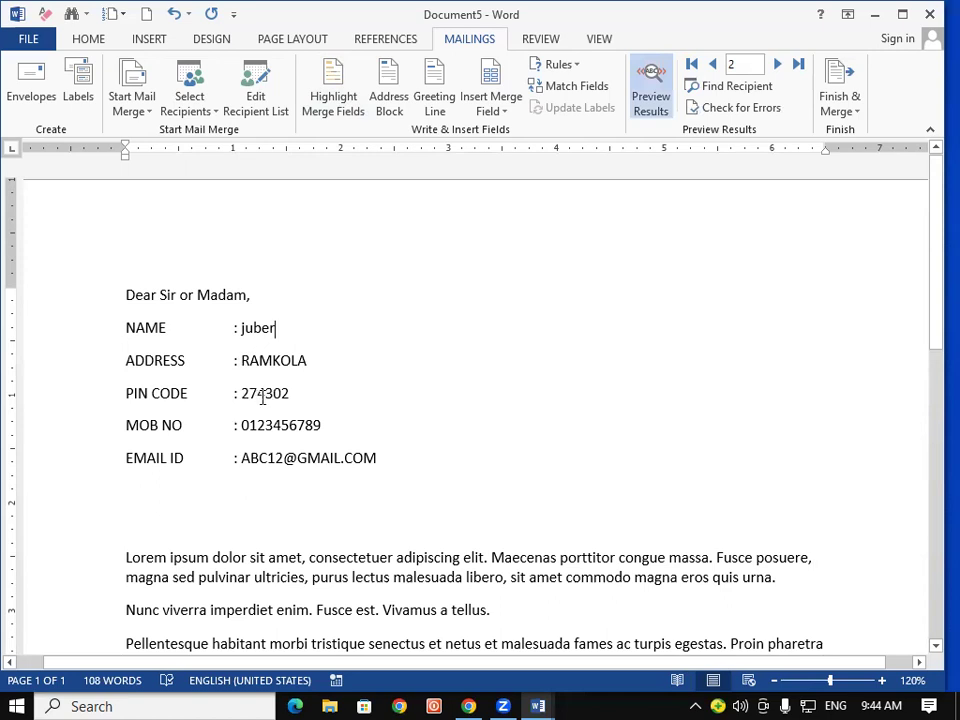
left_click_drag(270, 463, 92, 296)
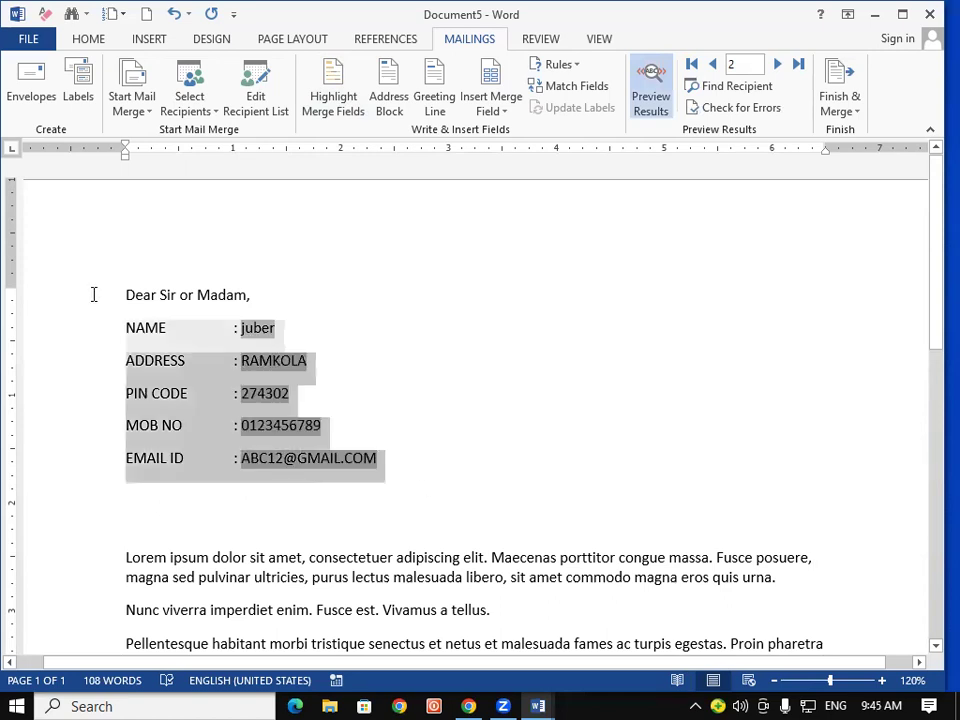
left_click(516, 458)
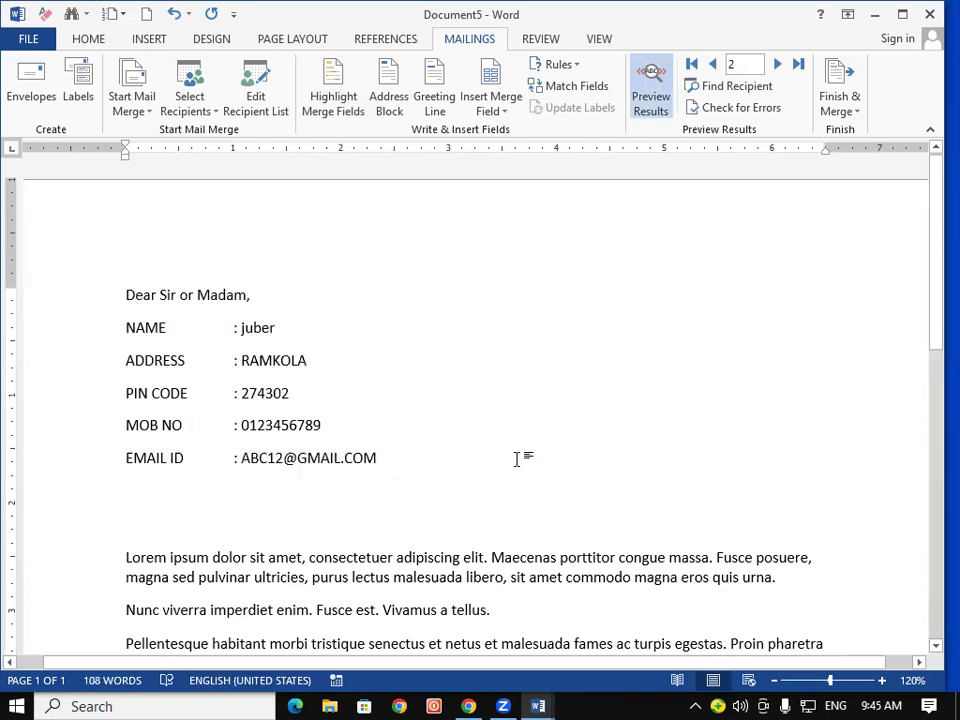
scroll(517, 459, "down", 2)
scroll(517, 459, "down", 5)
scroll(517, 459, "up", 1)
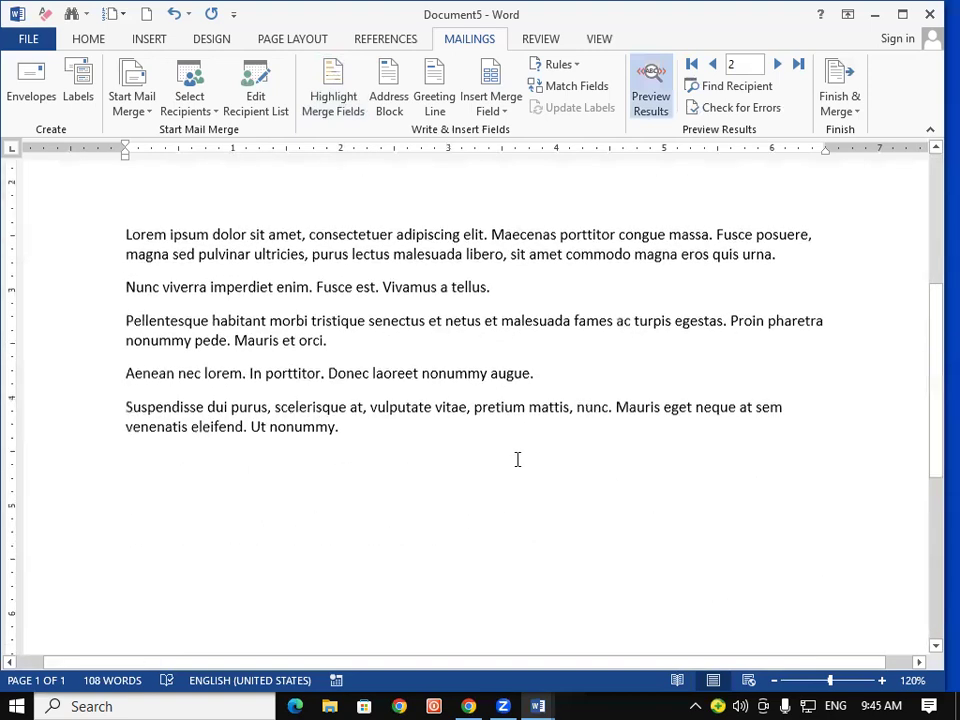
scroll(516, 457, "up", 3)
scroll(518, 458, "up", 3)
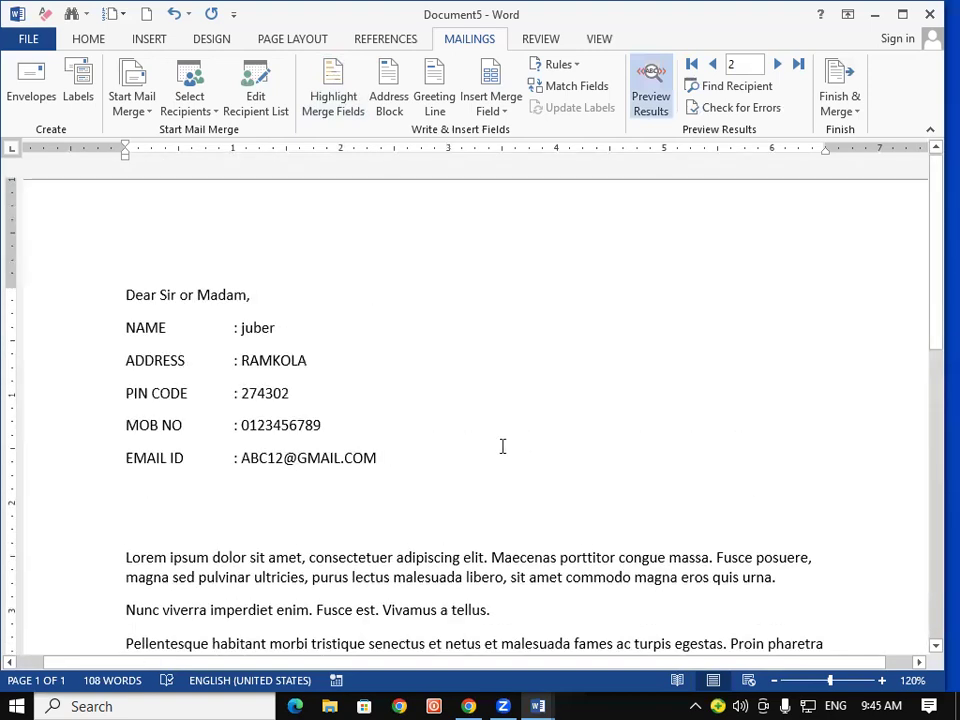
Step: Step to the next recipient record, then back to record 1
left_click(776, 64)
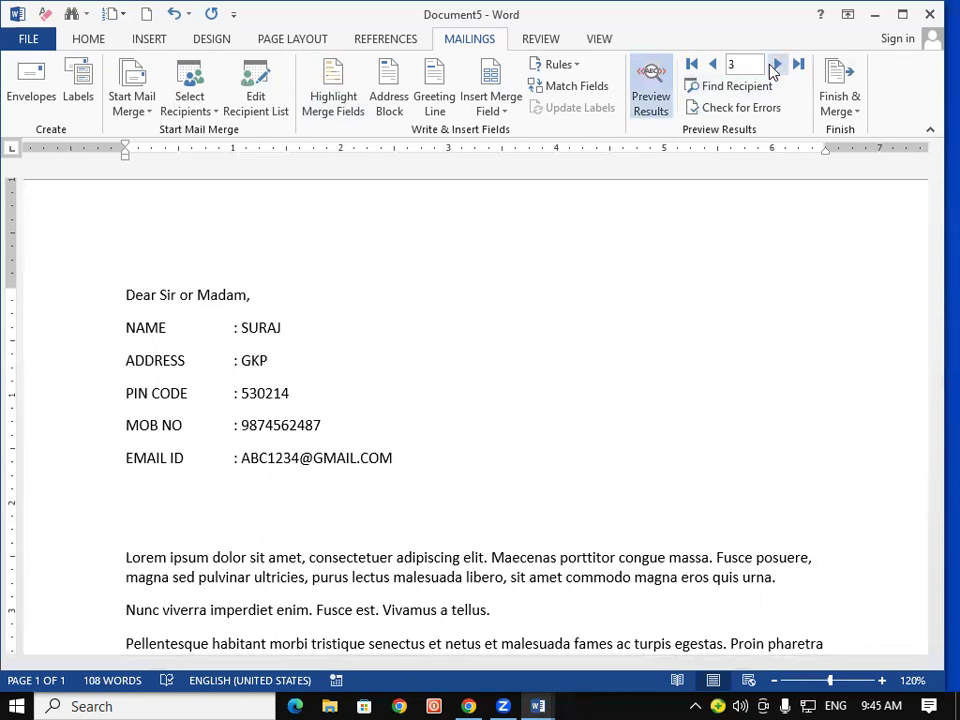
left_click(712, 64)
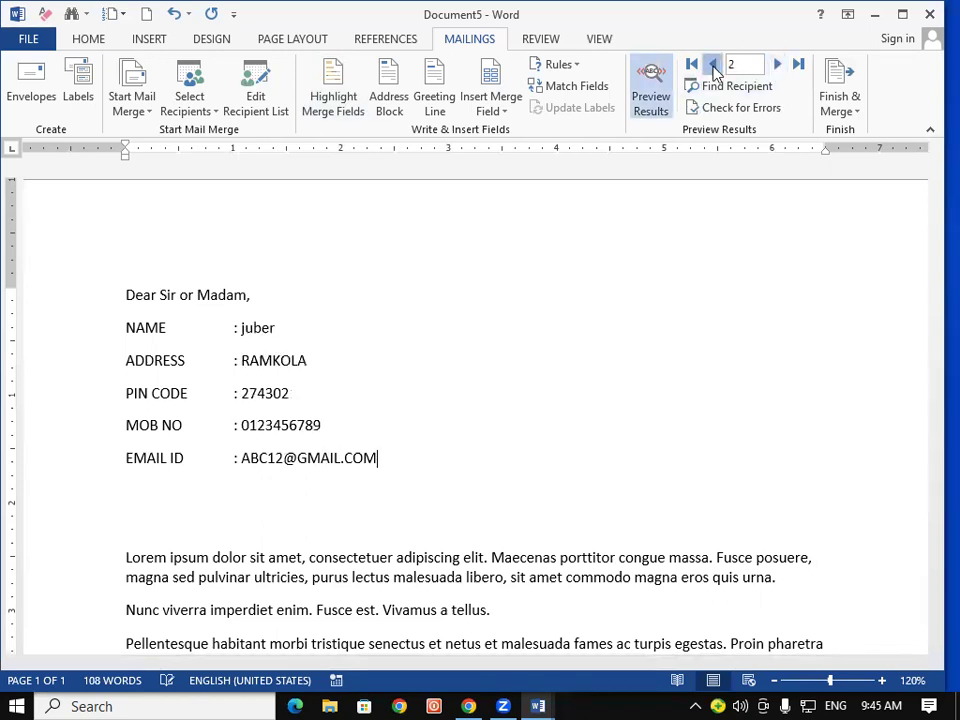
left_click(712, 64)
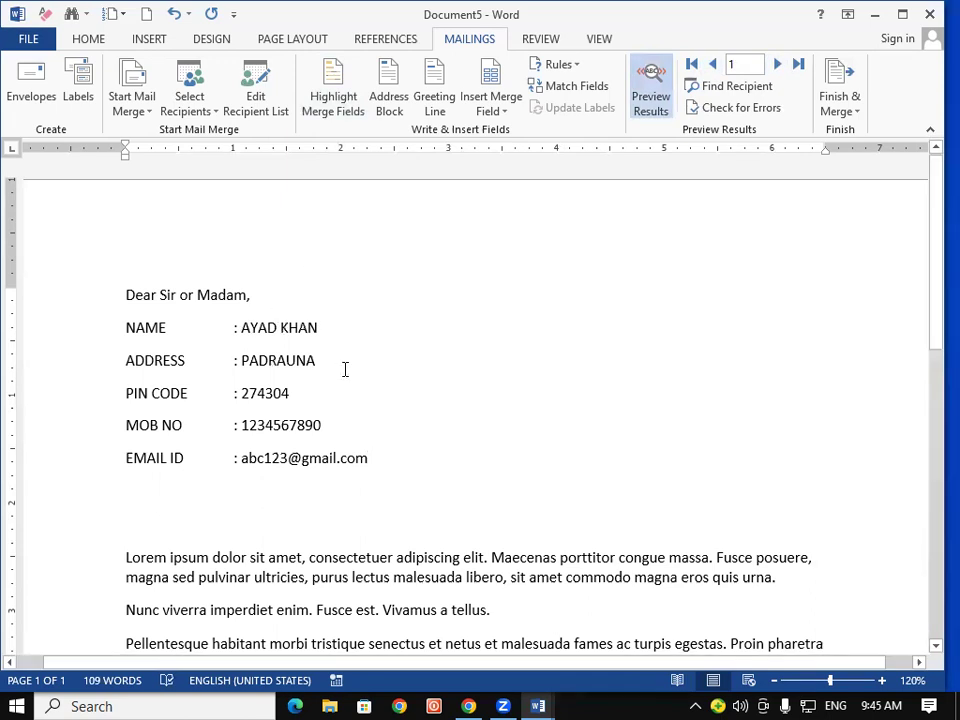
scroll(345, 370, "down", 3)
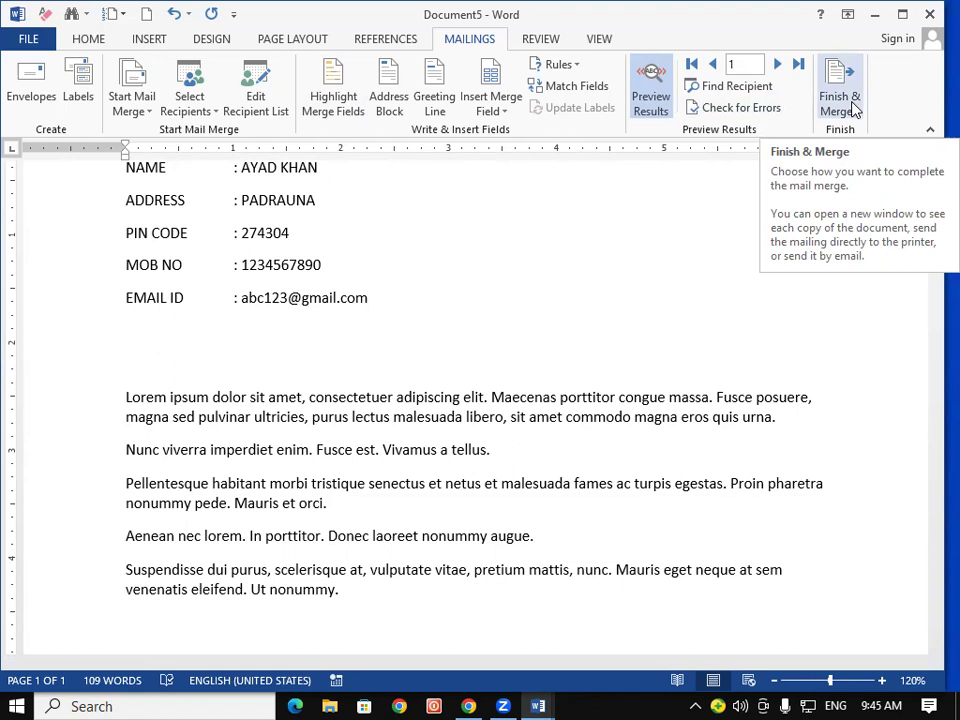
left_click(729, 110)
left_click(690, 276)
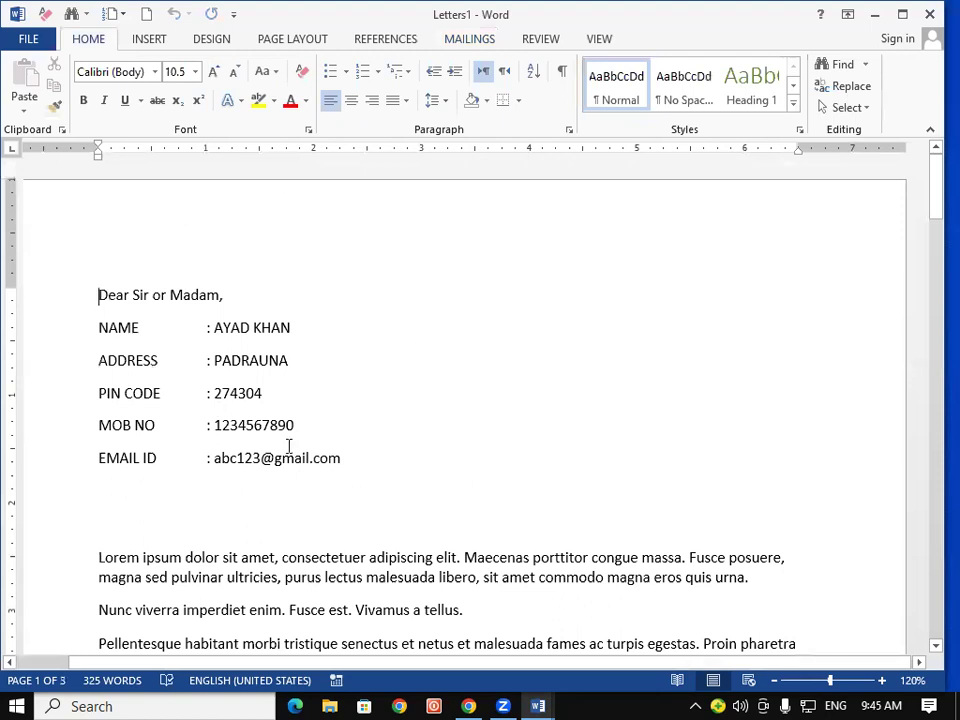
left_click(338, 458, "shift")
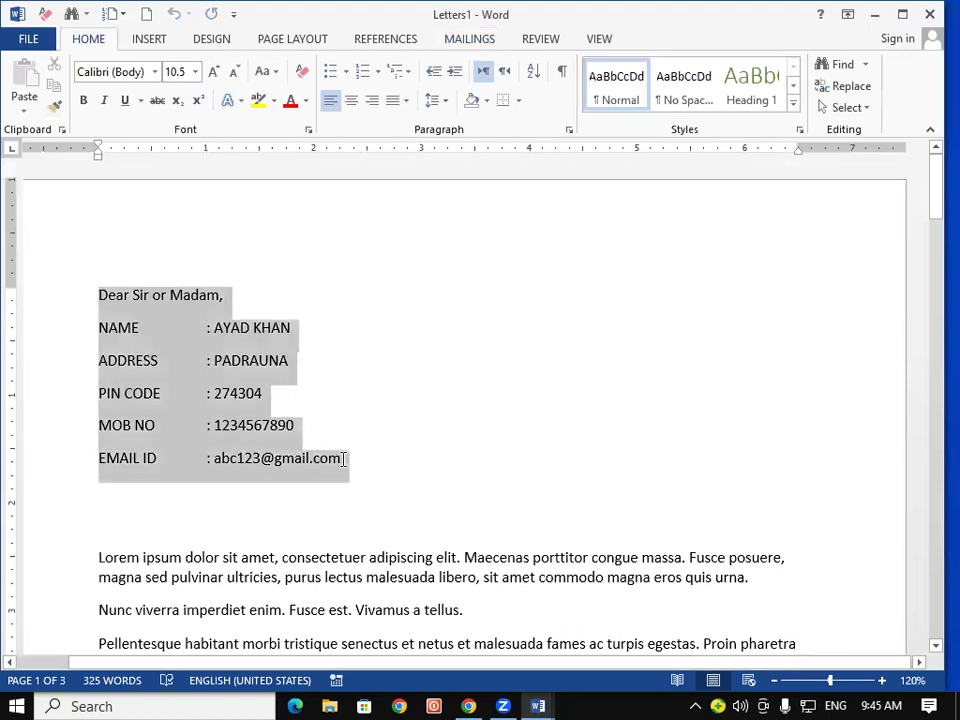
left_click(341, 460)
scroll(343, 459, "down", 1)
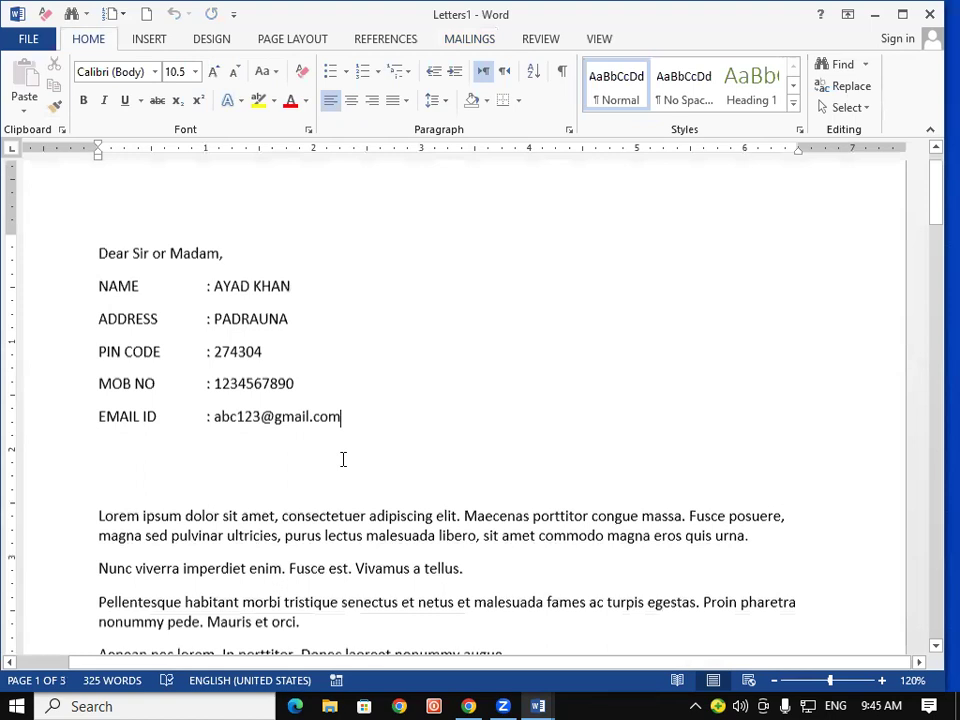
scroll(343, 459, "down", 5)
scroll(343, 459, "down", 8)
scroll(343, 459, "down", 5)
scroll(343, 460, "down", 2)
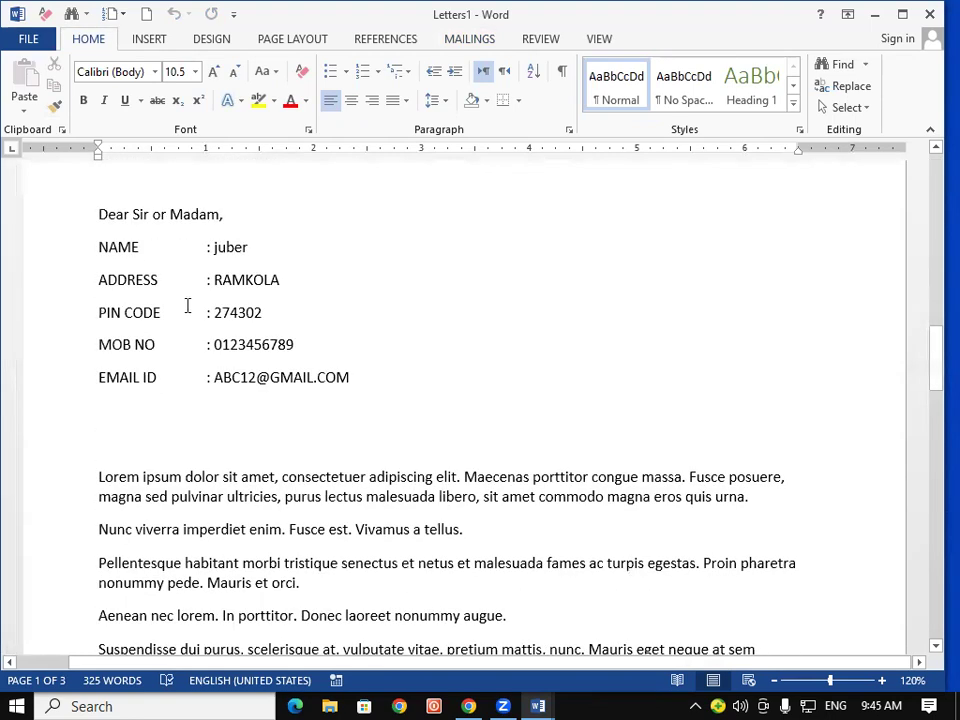
left_click(105, 230)
left_click(311, 383, "shift")
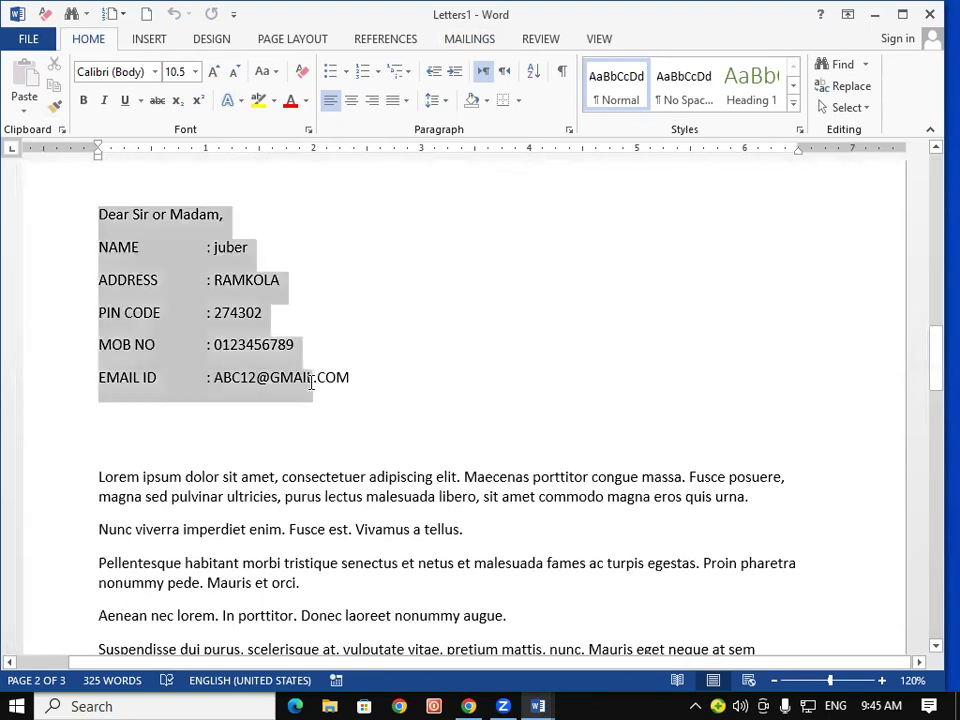
left_click(351, 405)
scroll(351, 407, "down", 5)
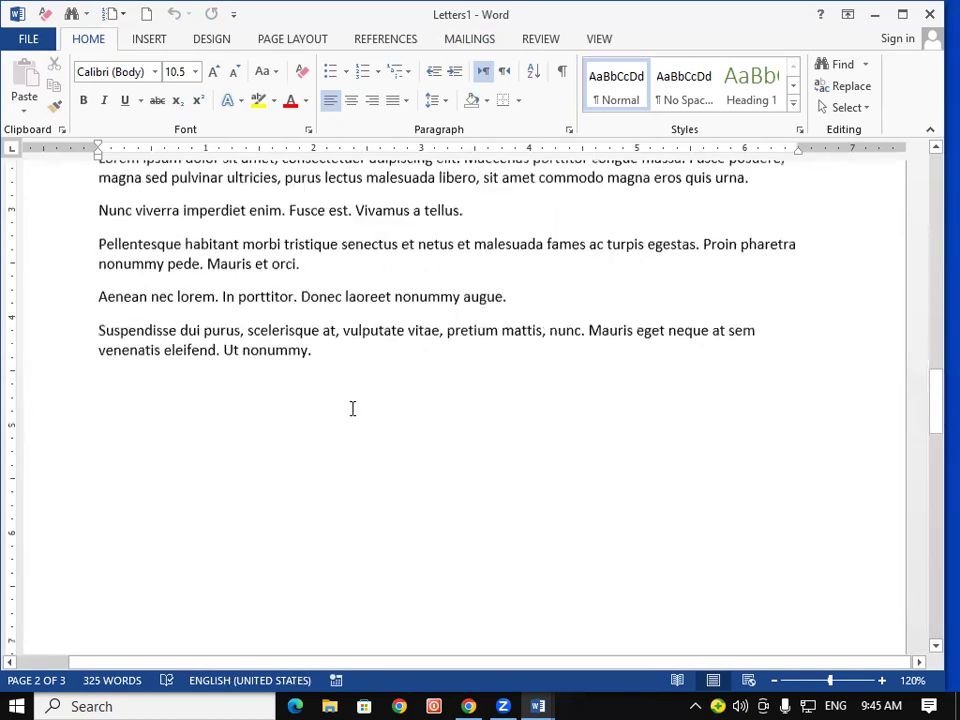
scroll(352, 408, "down", 10)
scroll(345, 403, "down", 6)
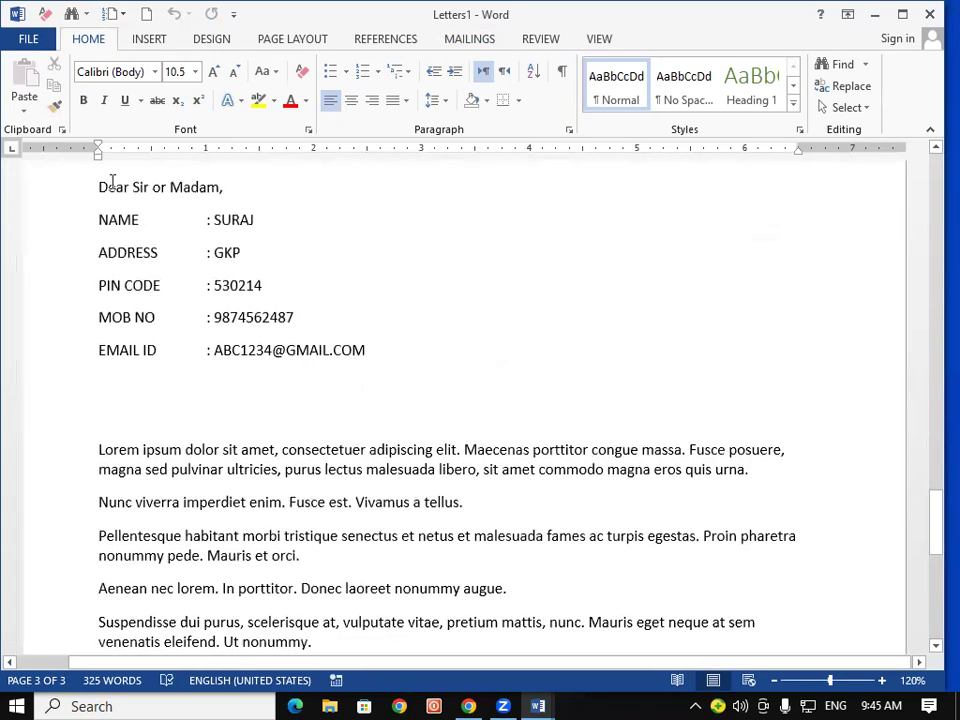
left_click_drag(112, 183, 448, 472)
left_click(448, 472)
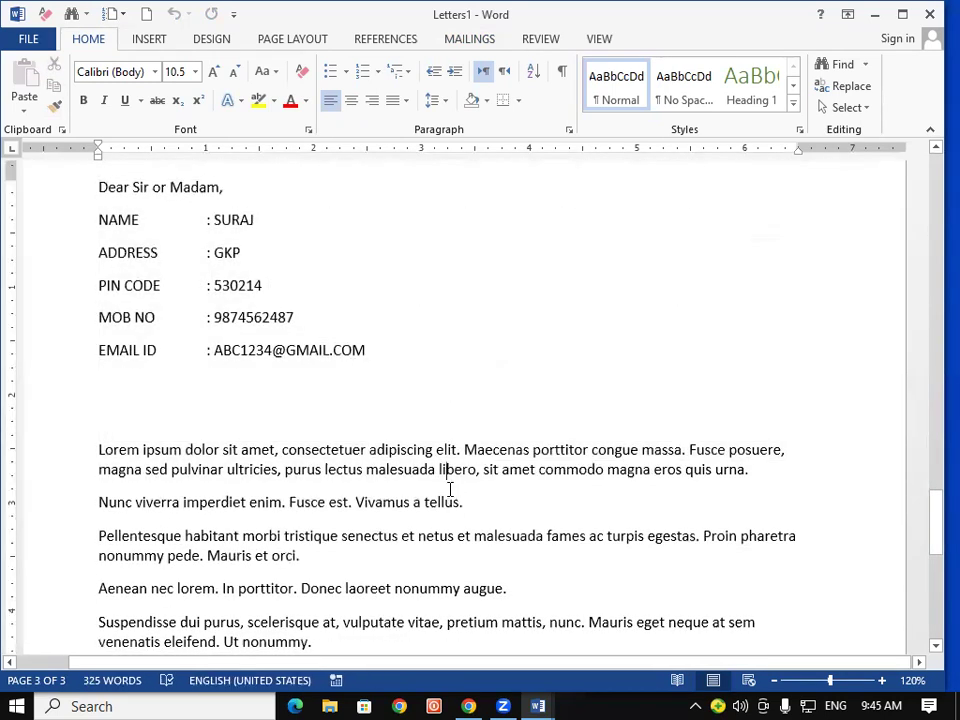
scroll(450, 488, "down", 3)
scroll(450, 488, "up", 3)
scroll(450, 488, "down", 2)
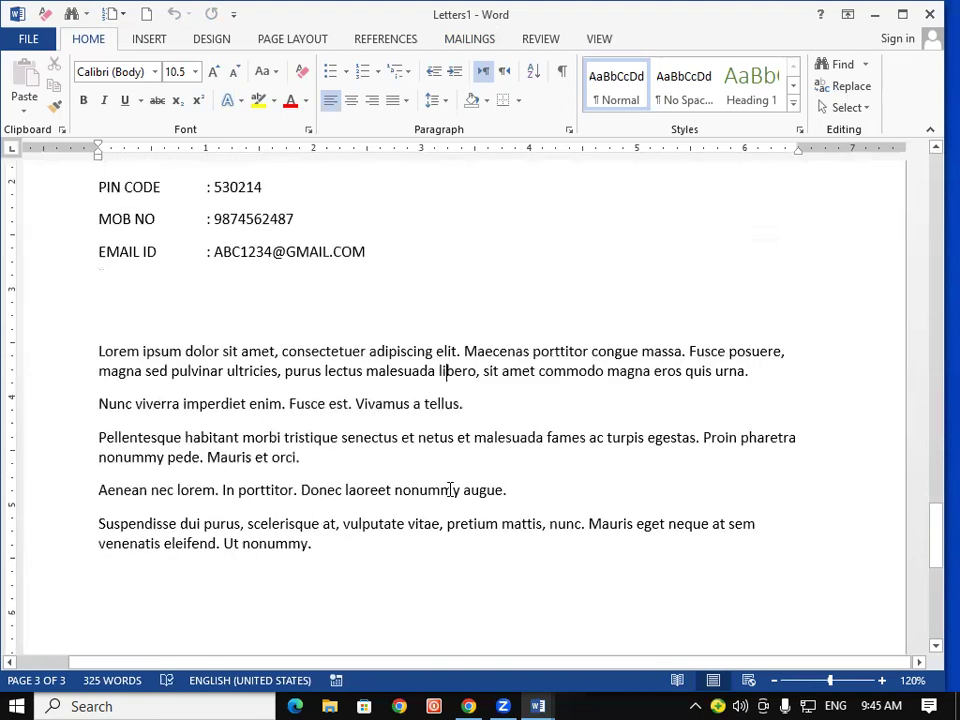
scroll(450, 488, "down", 3)
scroll(450, 488, "up", 2)
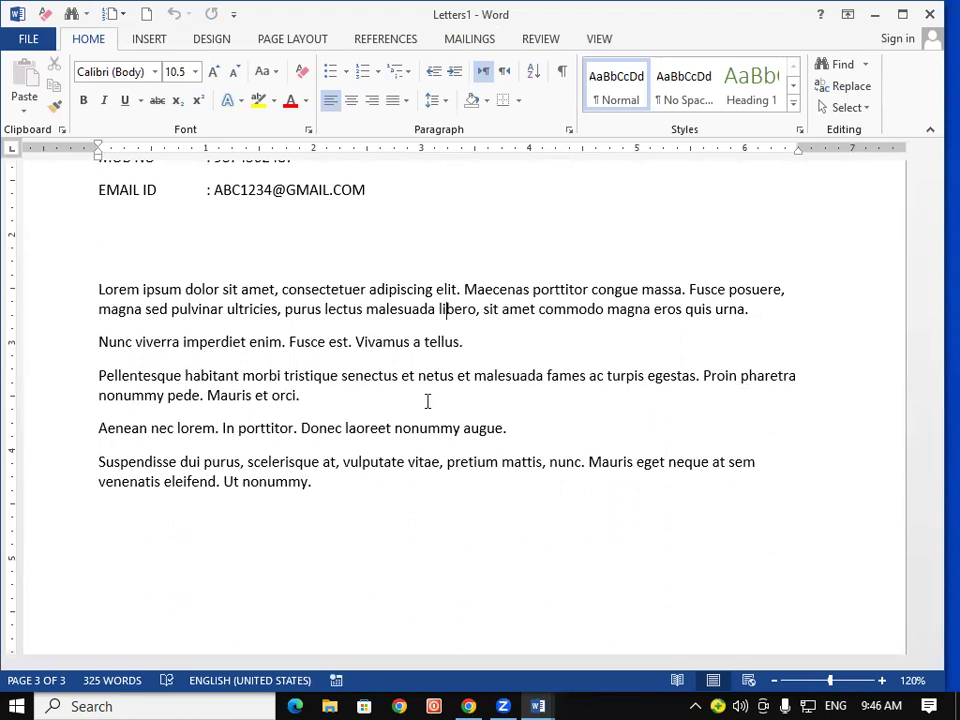
Step: Minimize Letters1 and print all merge records from Document5 to Microsoft Print to PDF
left_click(875, 16)
left_click(902, 16)
scroll(345, 324, "up", 3)
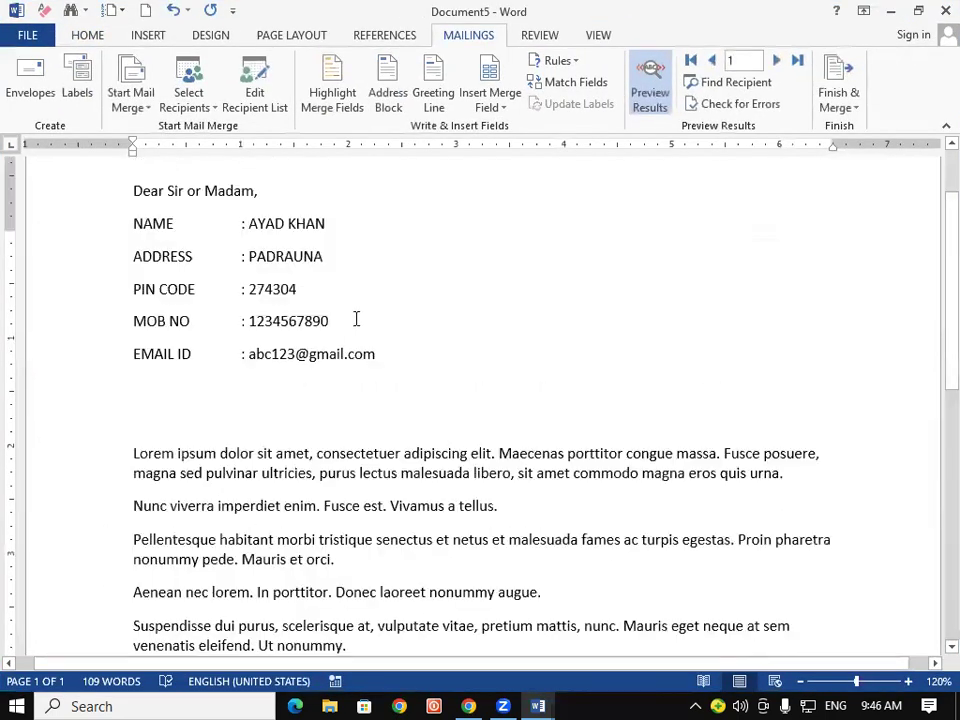
left_click(828, 108)
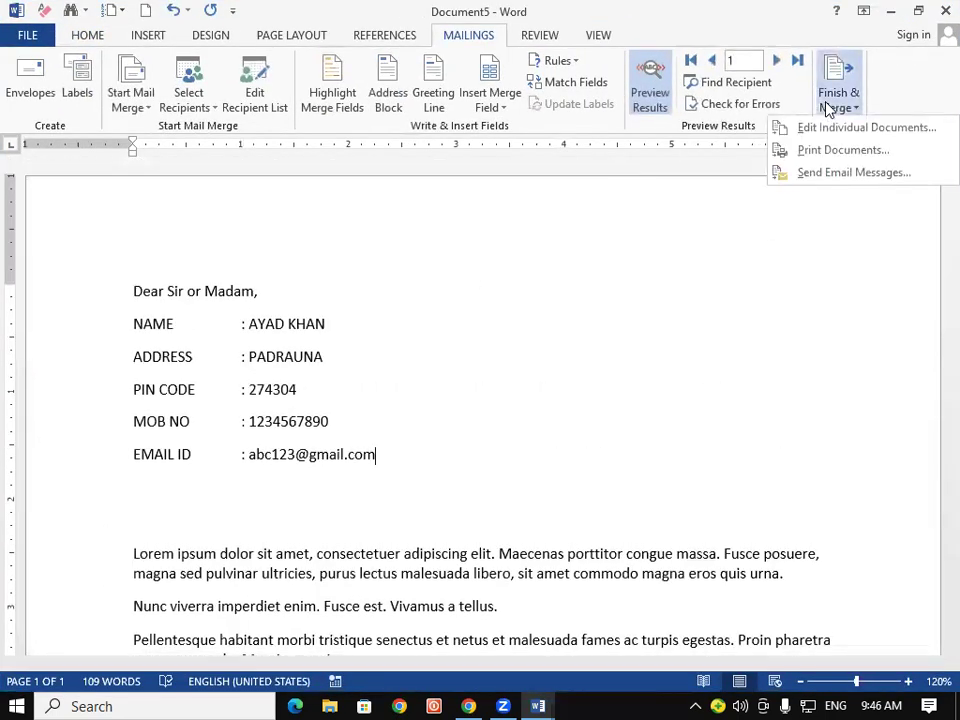
left_click(838, 155)
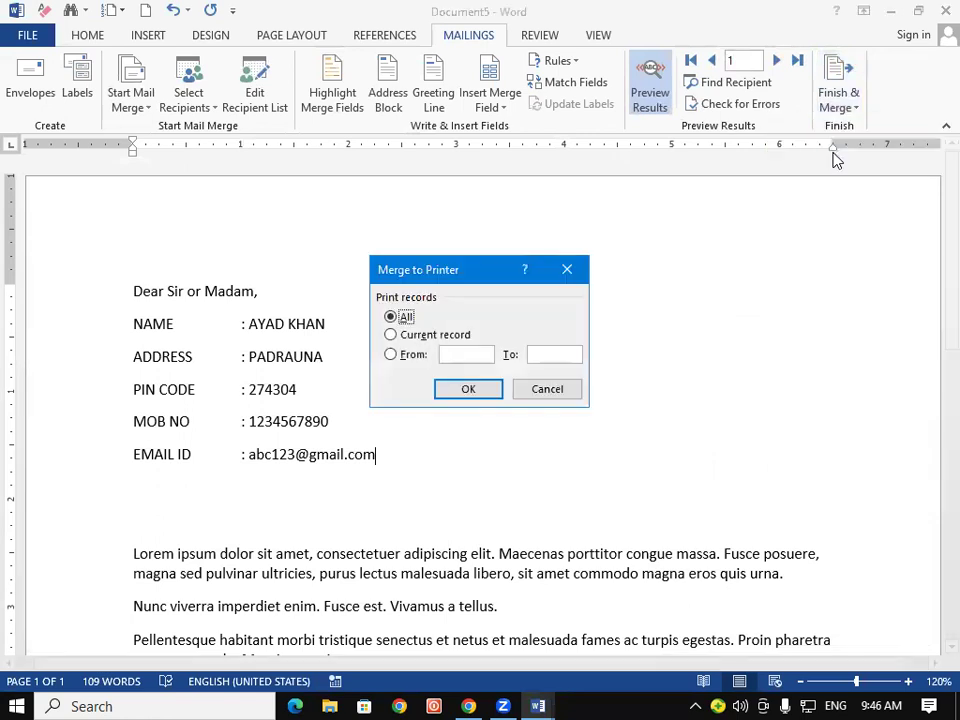
left_click(467, 389)
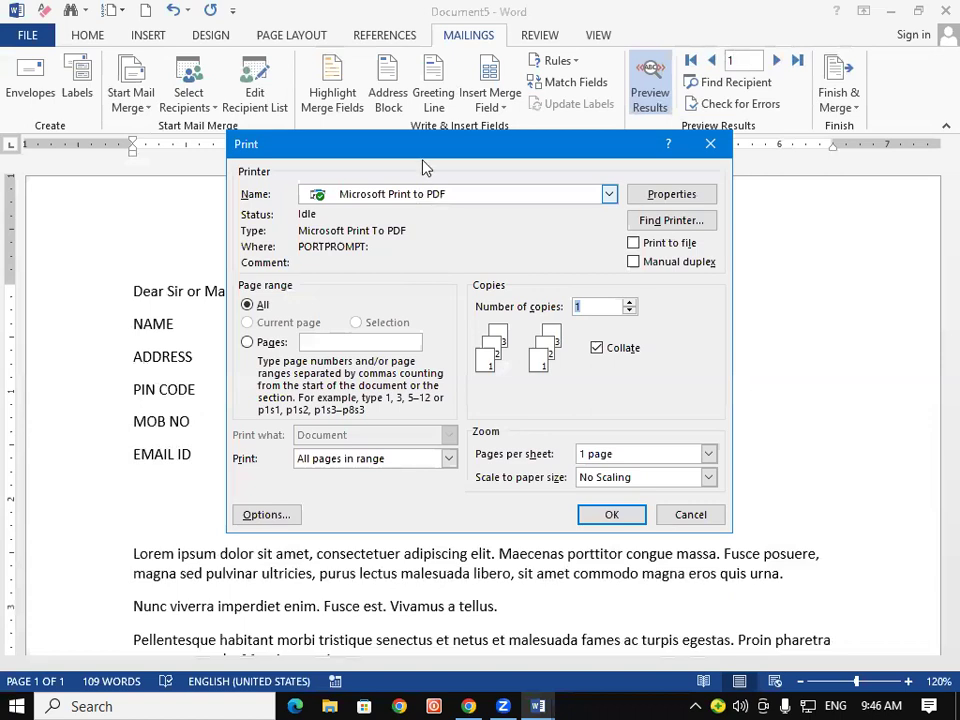
left_click_drag(425, 150, 340, 61)
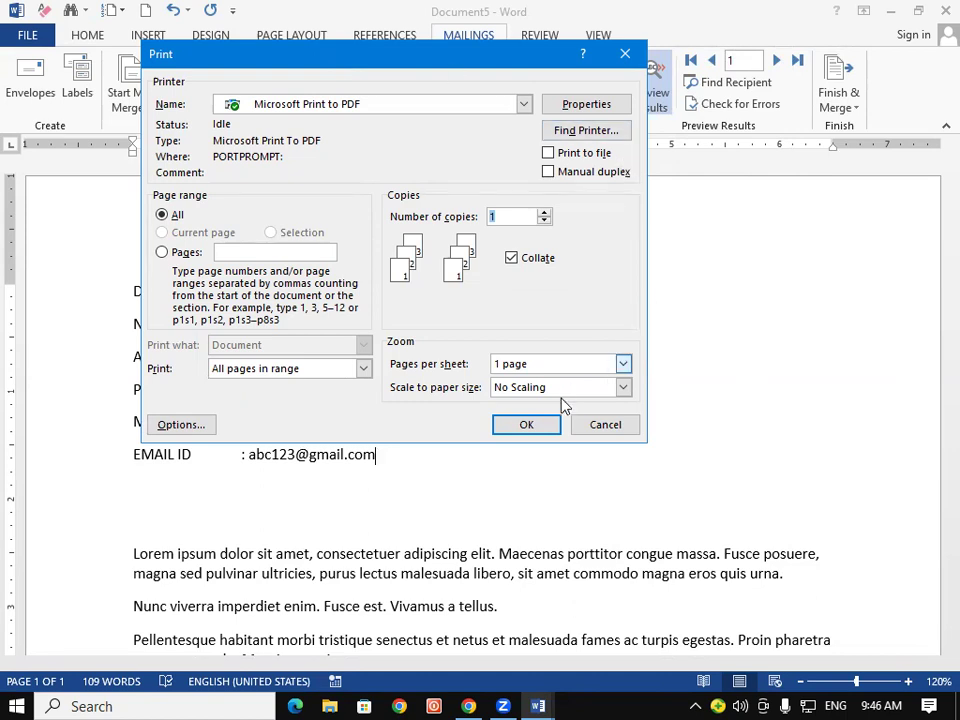
left_click(527, 426)
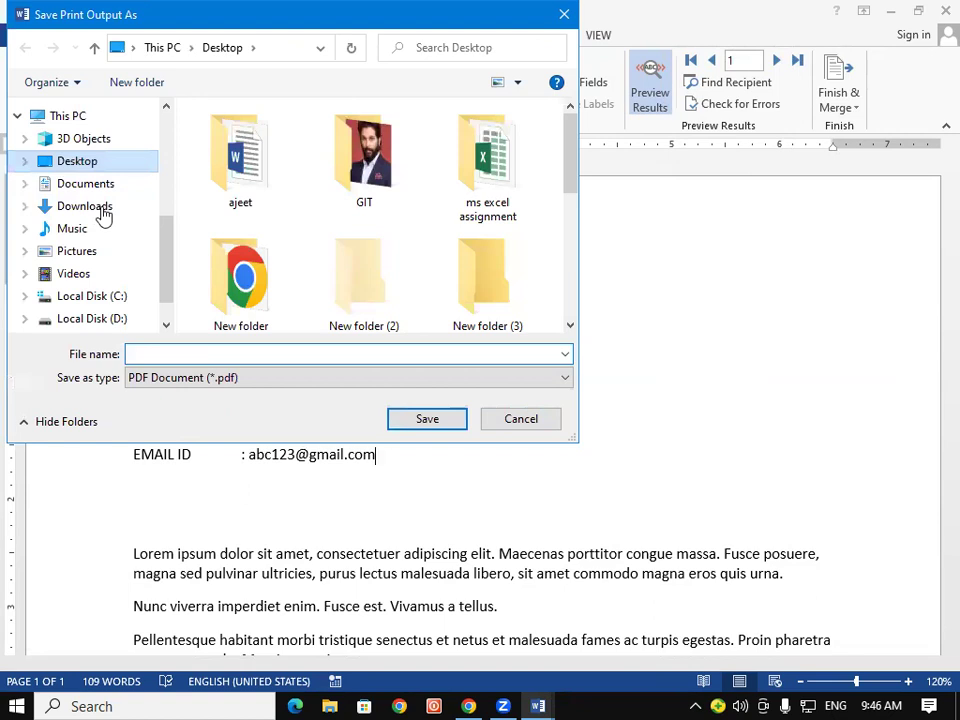
Step: Save the merged print output as APPLICATION PDF, then minimize Word
left_click(180, 355)
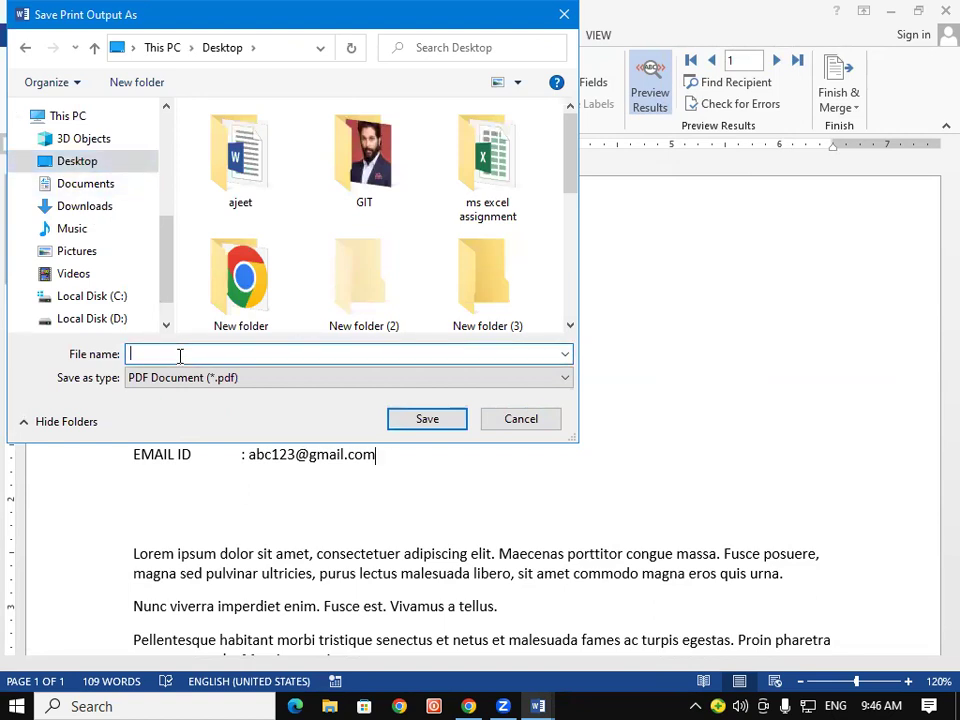
type("A")
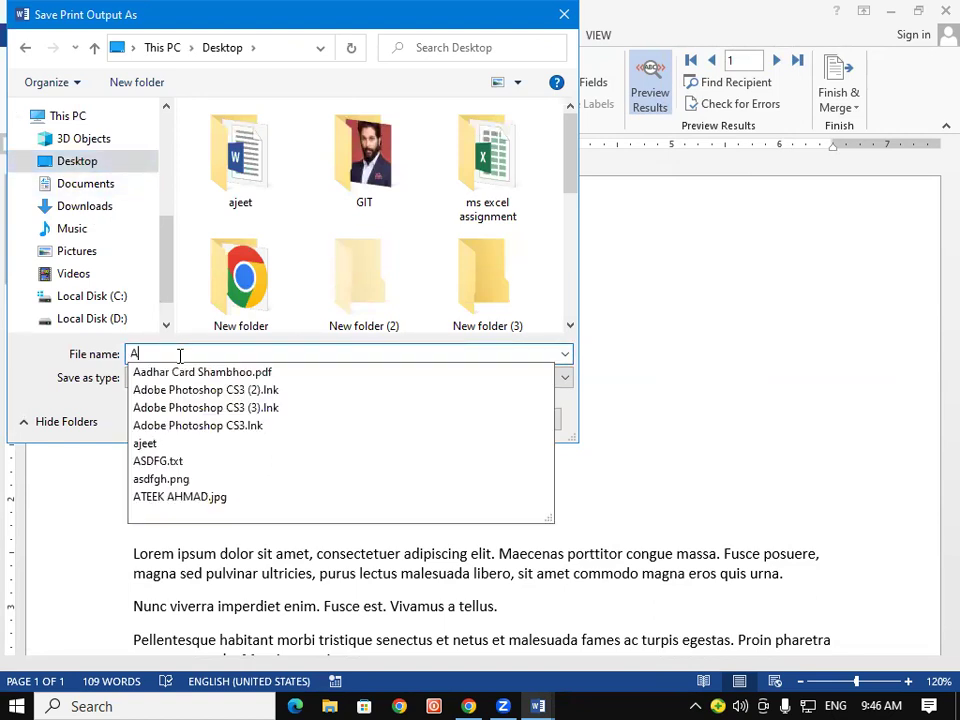
type("PP")
left_click(193, 356)
type("LICAT")
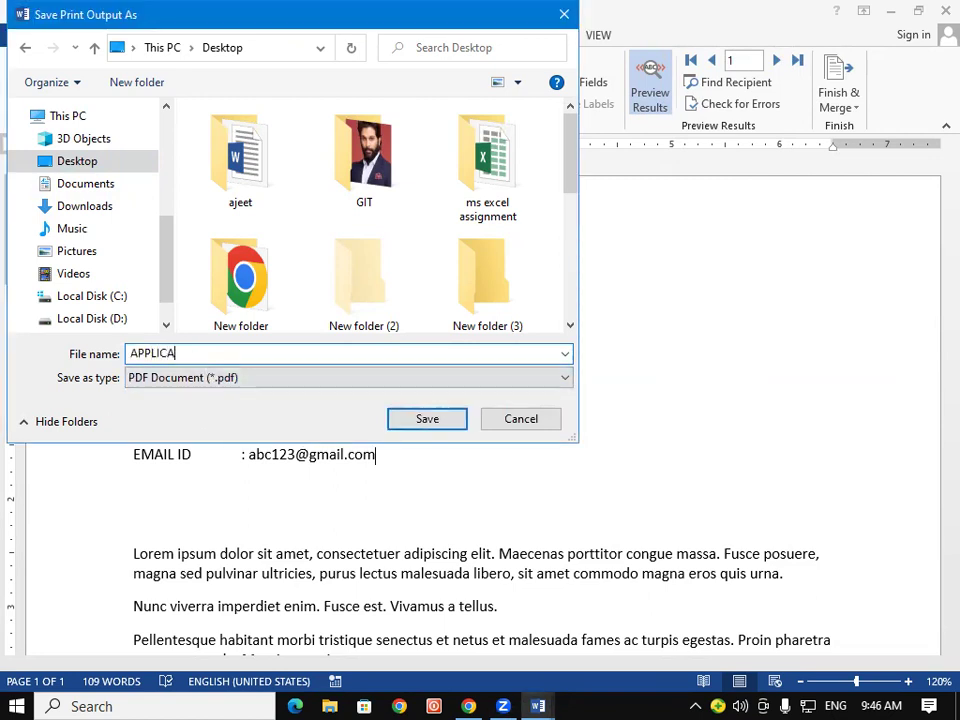
type("ION")
left_click(427, 419)
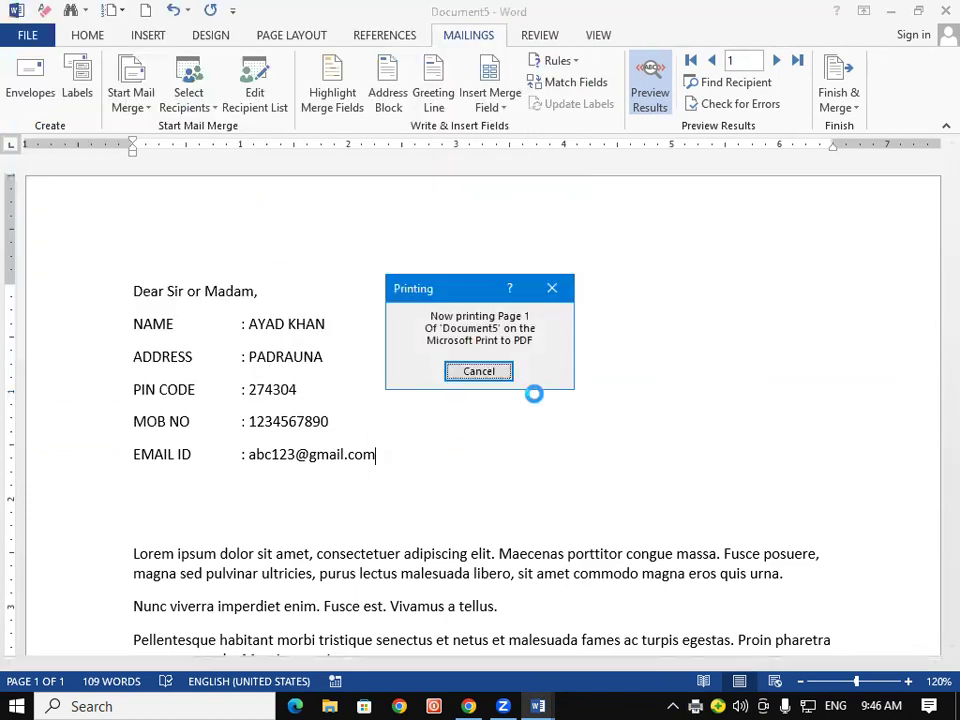
left_click(891, 10)
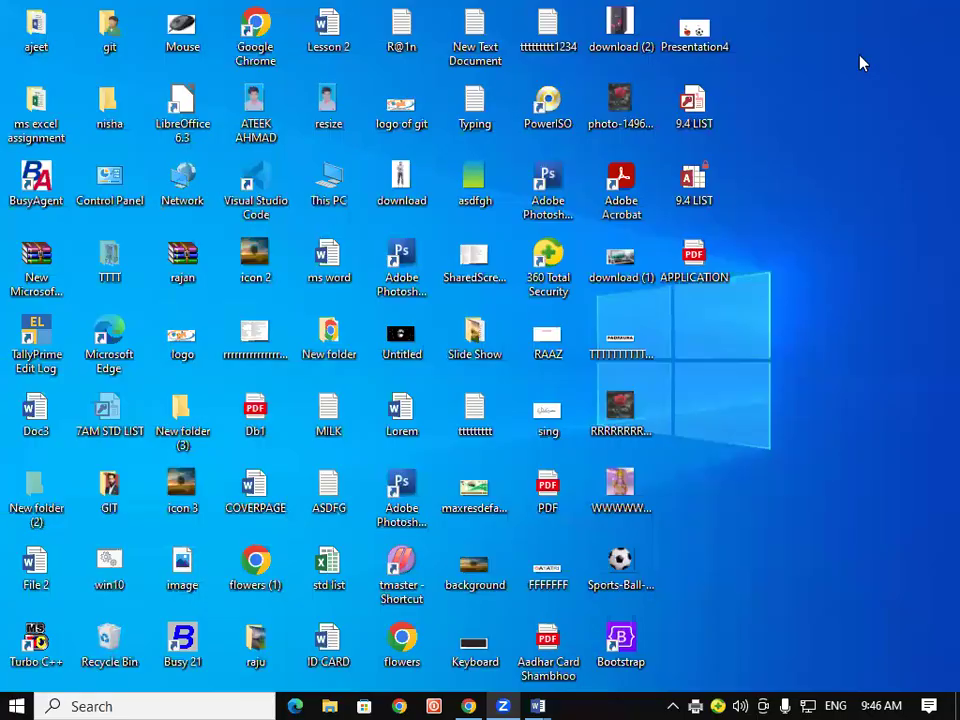
Step: Open APPLICATION.pdf in Edge, compare recipient details across pages 1–3, then return to Document5
double_click(696, 258)
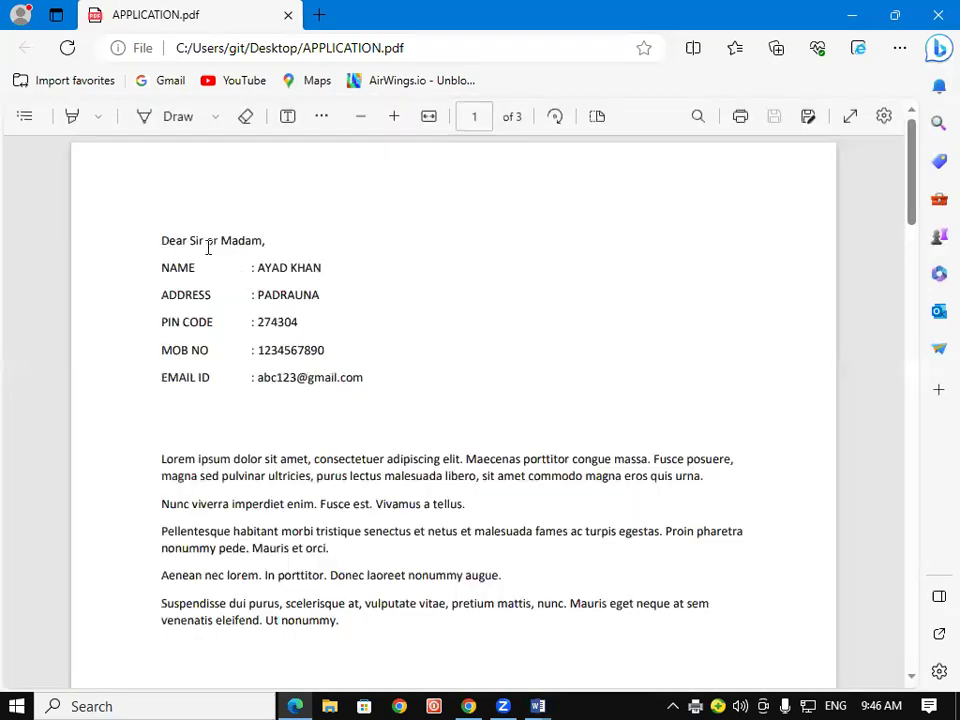
mouse_move(162, 251)
left_mouse_down()
mouse_move(336, 428)
mouse_move(416, 431)
mouse_move(418, 440)
left_mouse_up()
scroll(417, 440, "down", 5)
scroll(416, 439, "down", 4)
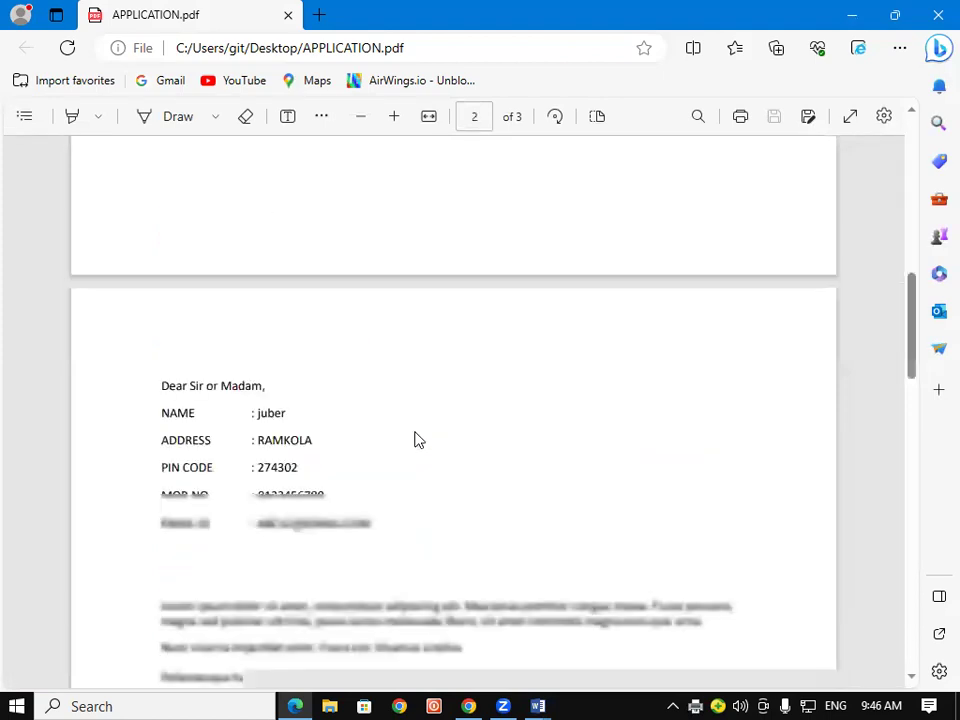
left_click_drag(160, 264, 358, 470)
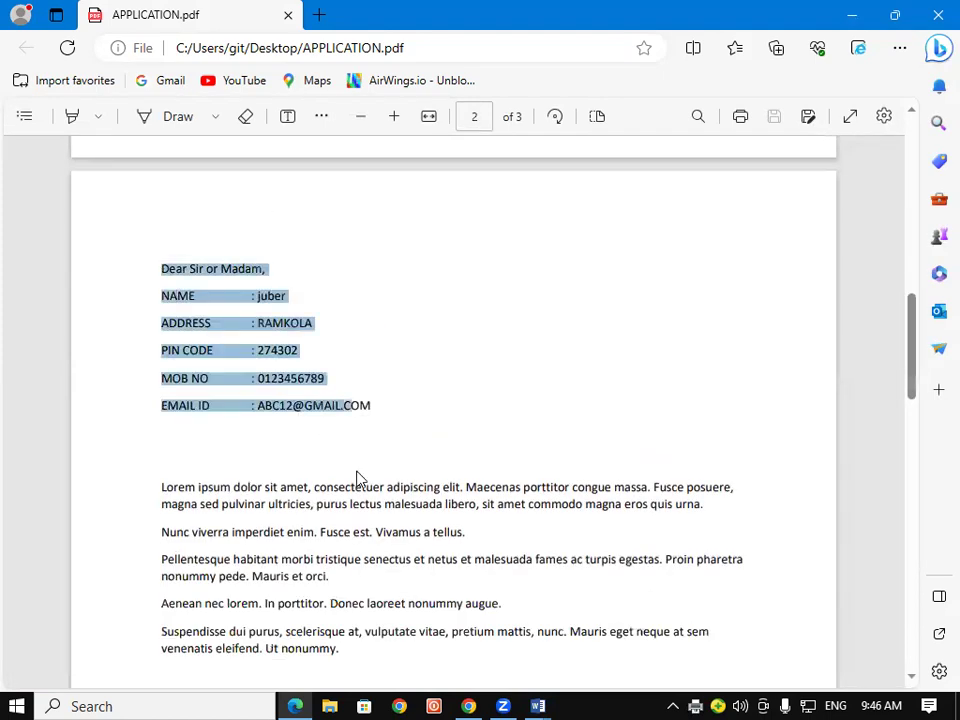
scroll(358, 470, "down", 3)
scroll(358, 469, "down", 2)
scroll(300, 420, "down", 5)
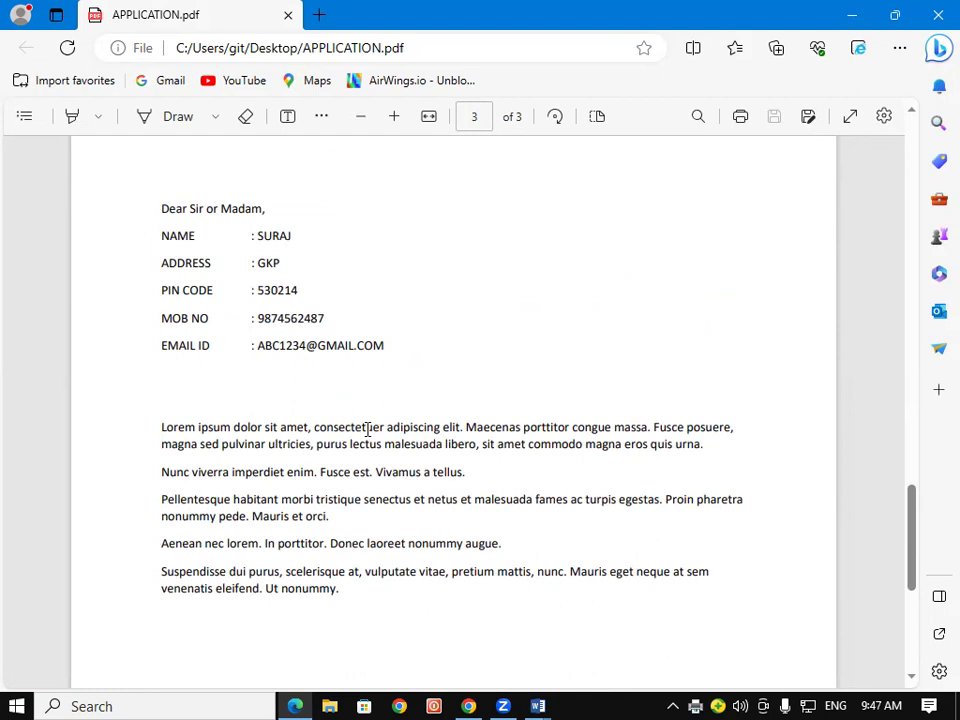
mouse_move(538, 706)
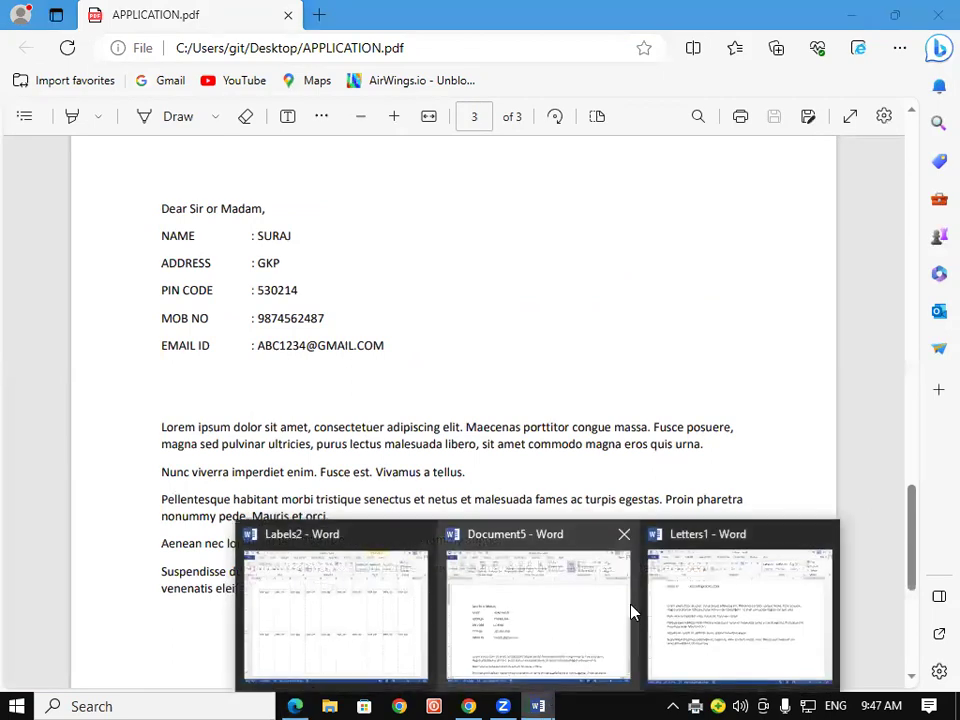
left_click(557, 616)
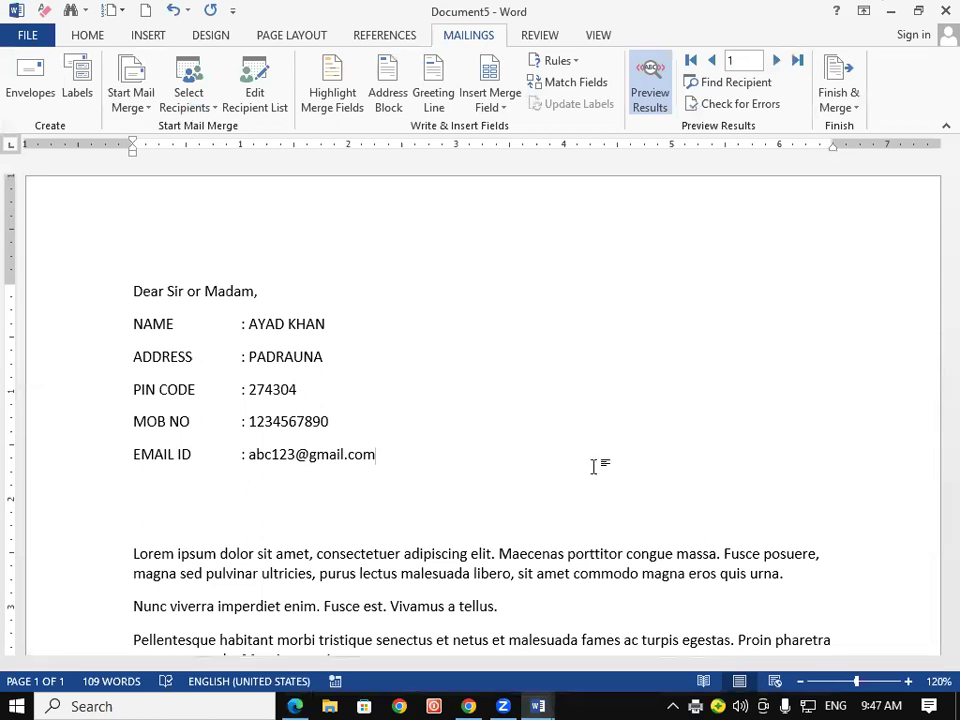
Step: Open Match Fields and review the Last Name, Address 1 and State mappings
left_click(574, 82)
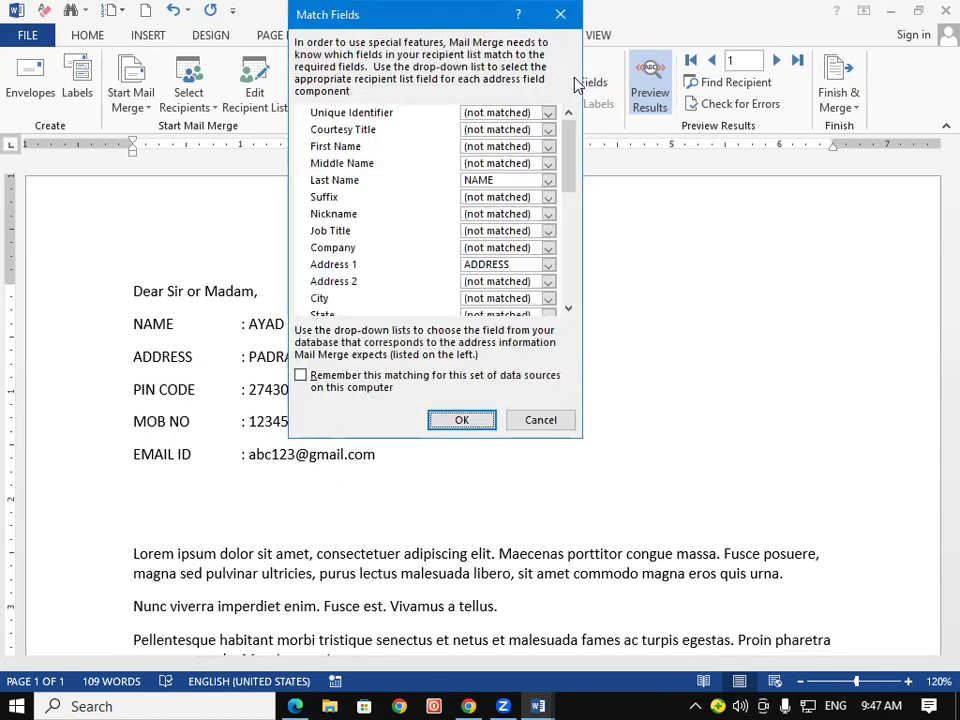
mouse_move(566, 135)
left_mouse_down()
mouse_move(566, 310)
mouse_move(540, 103)
left_mouse_up()
left_click(366, 181)
left_click(360, 265)
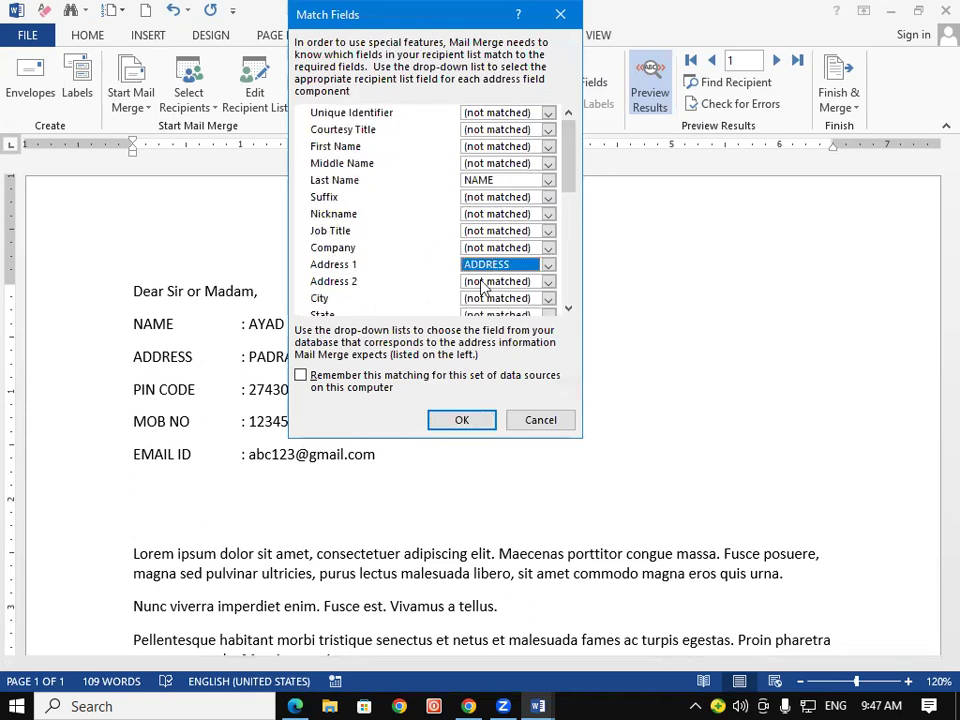
mouse_move(566, 150)
left_mouse_down()
mouse_move(562, 270)
mouse_move(566, 172)
left_mouse_up()
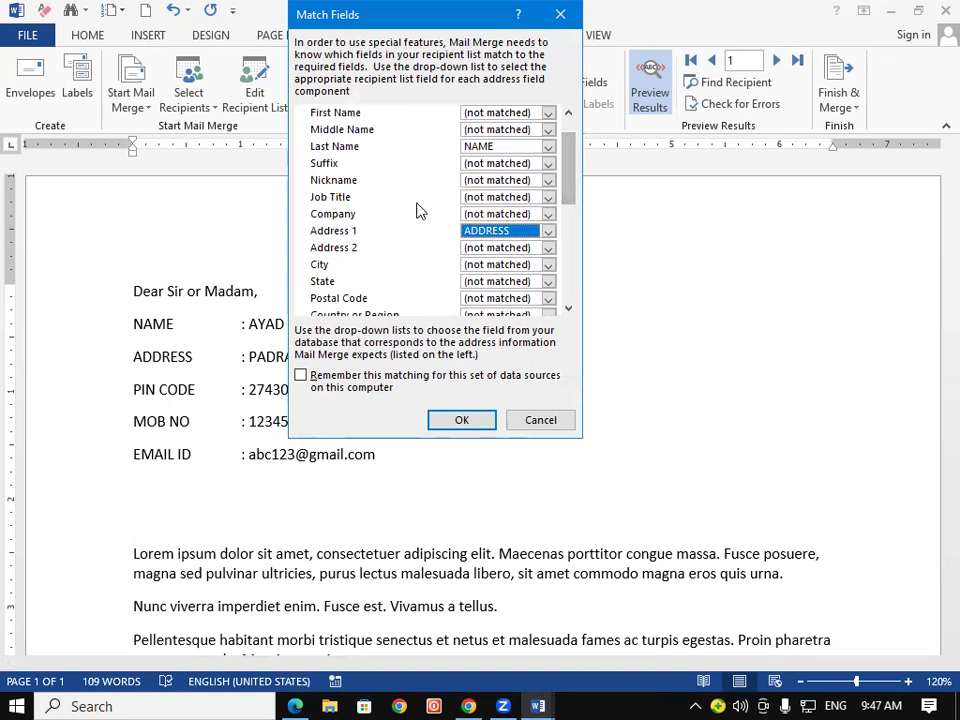
left_click(358, 283)
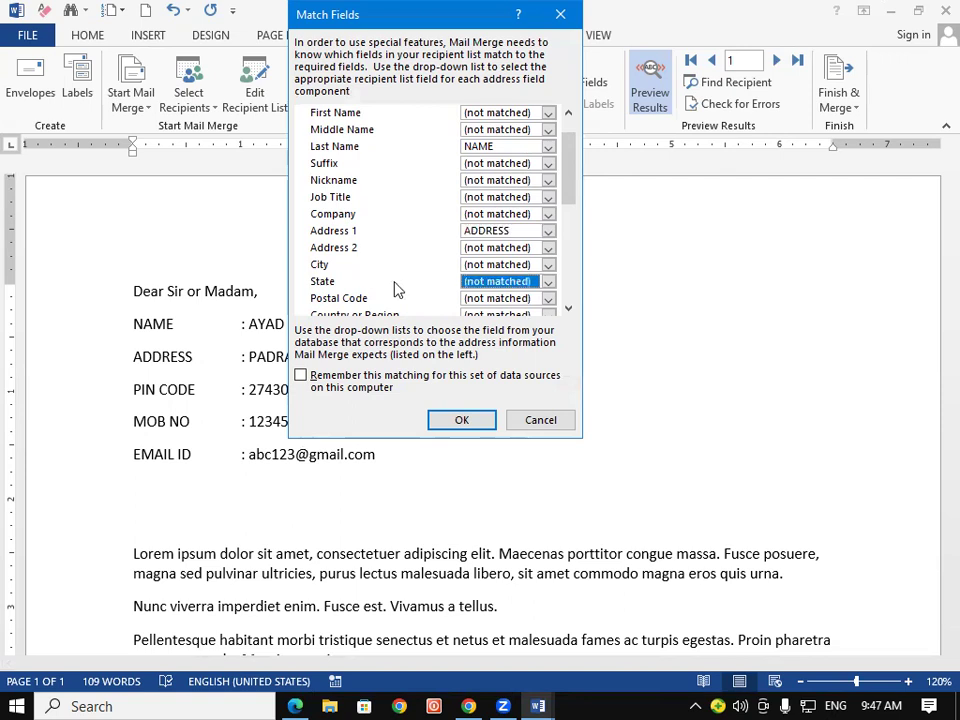
scroll(380, 287, "down", 1)
scroll(400, 289, "down", 1)
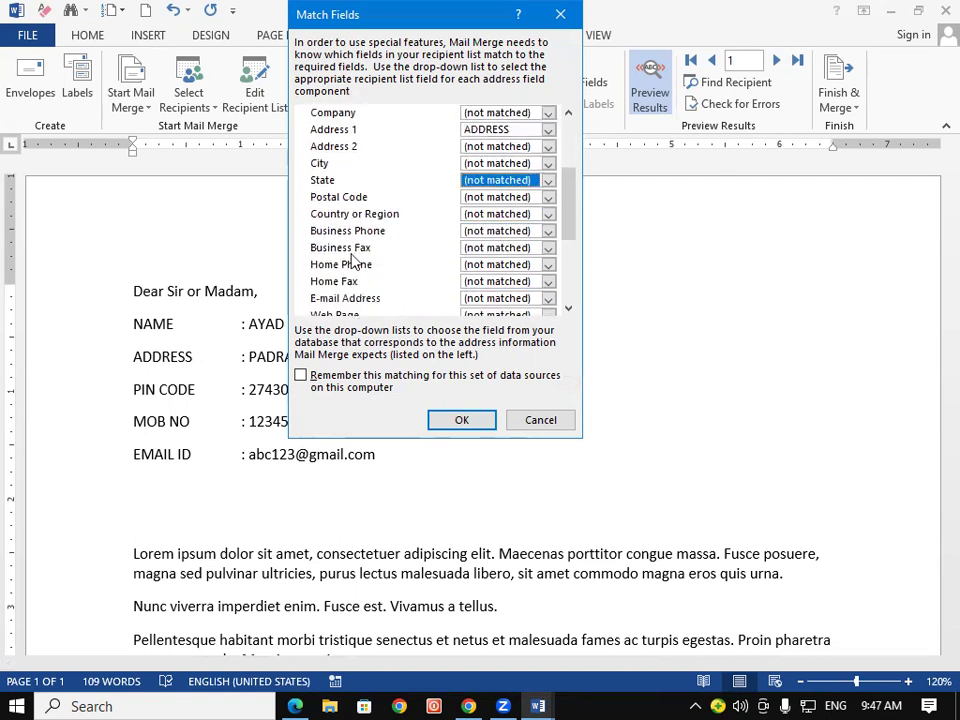
Step: Match Home Phone to MOB NO and E-mail Address to EMAIL ID, then confirm
left_click(376, 266)
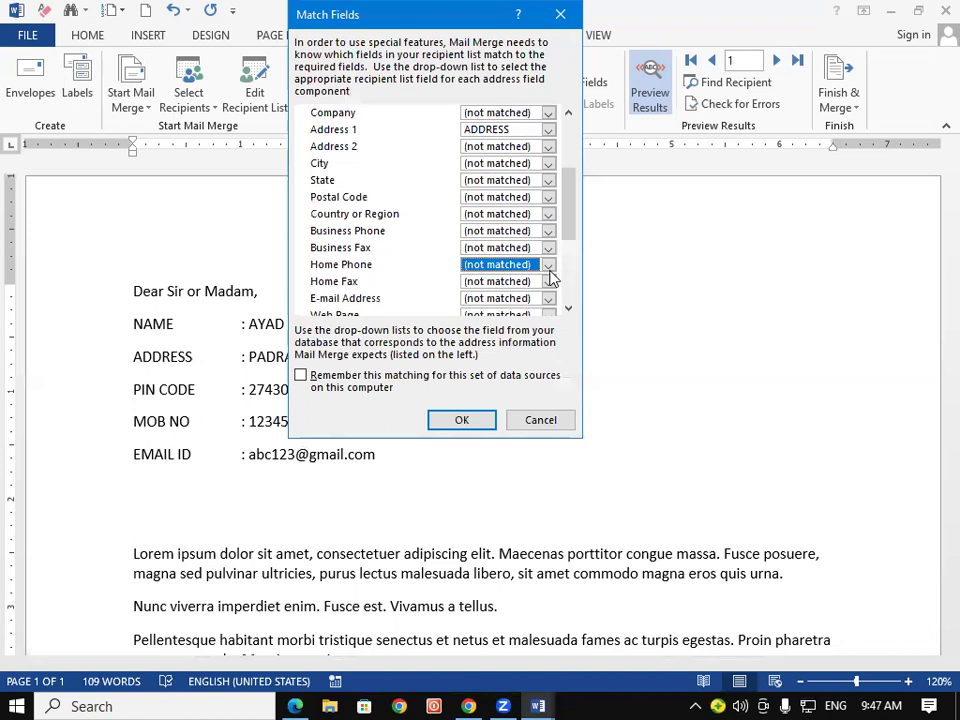
left_click(548, 266)
left_click(470, 346)
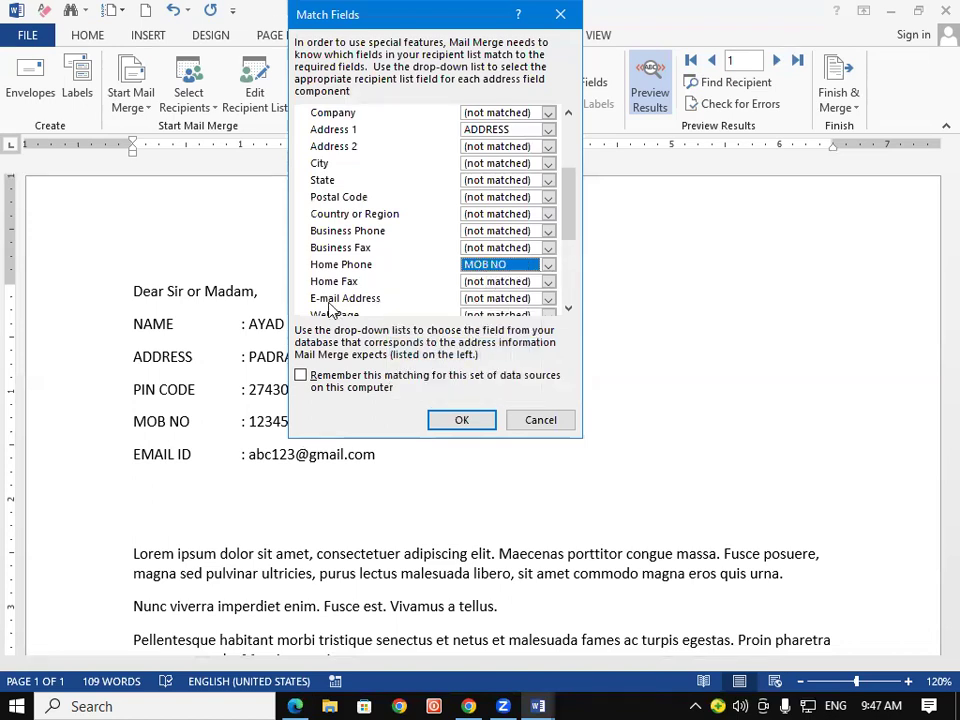
key("Tab")
key("Tab")
left_click(547, 300)
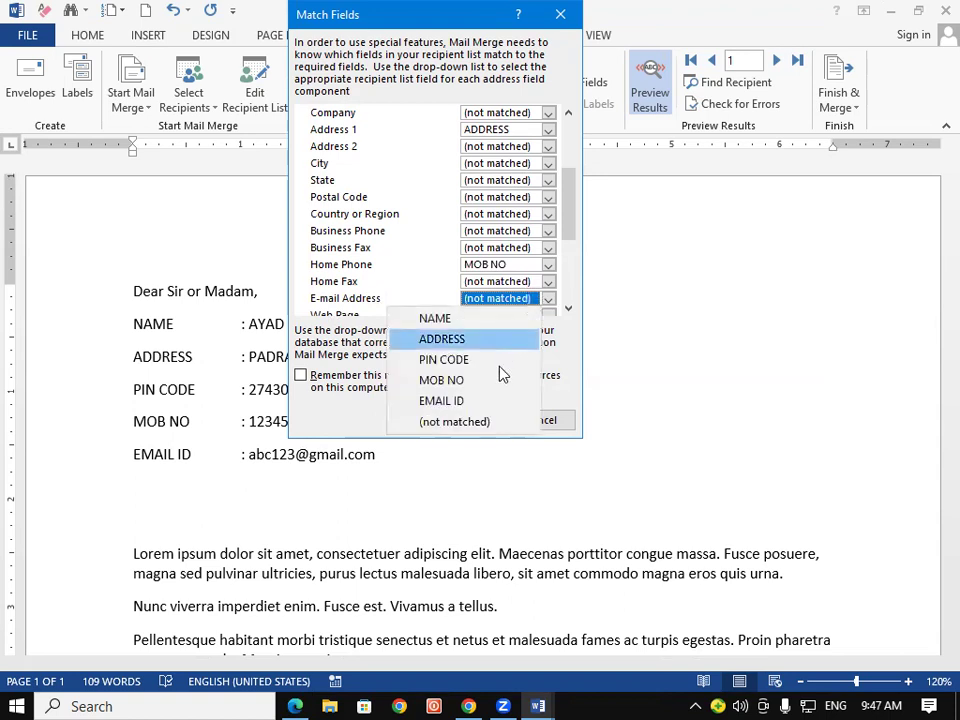
left_click(480, 403)
scroll(540, 245, "down", 2)
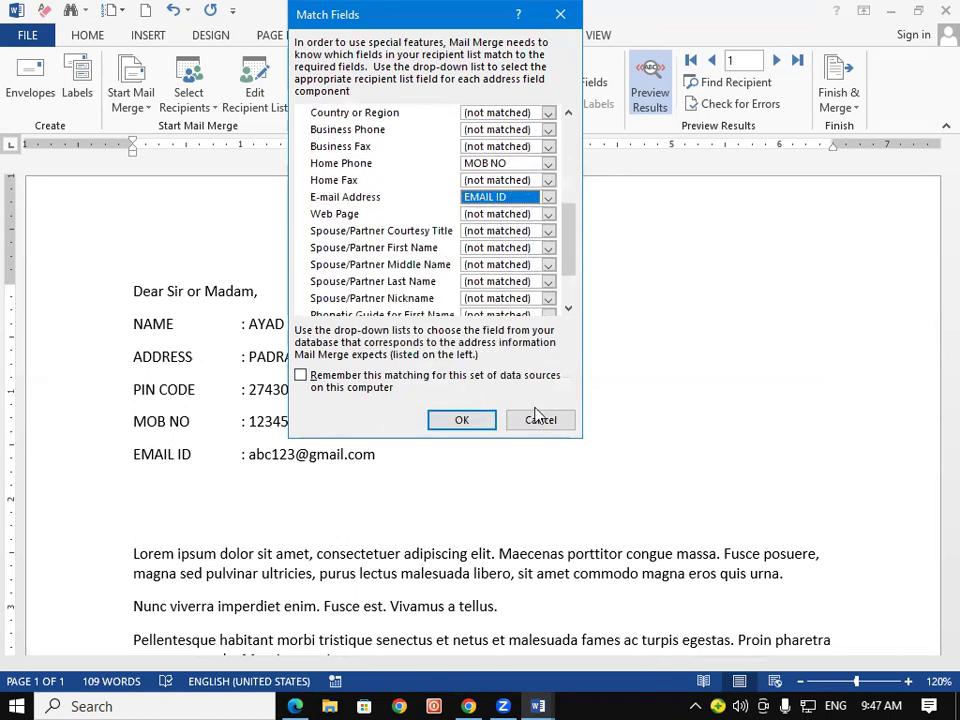
left_click(480, 420)
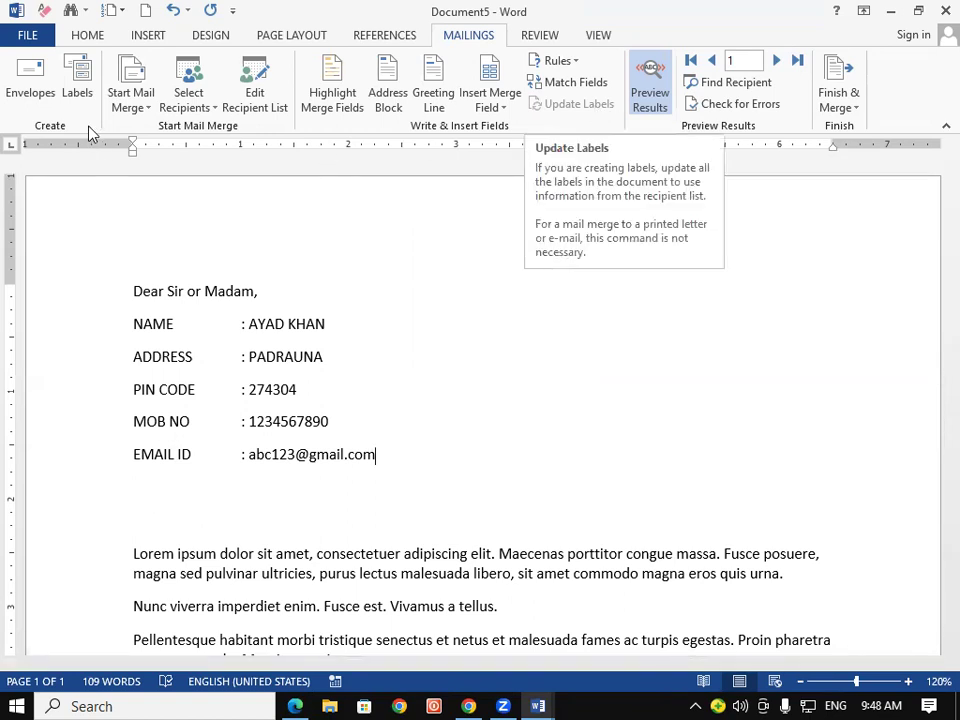
Step: Start a labels merge in a new document using the 30 Per Page layout
left_click(122, 118)
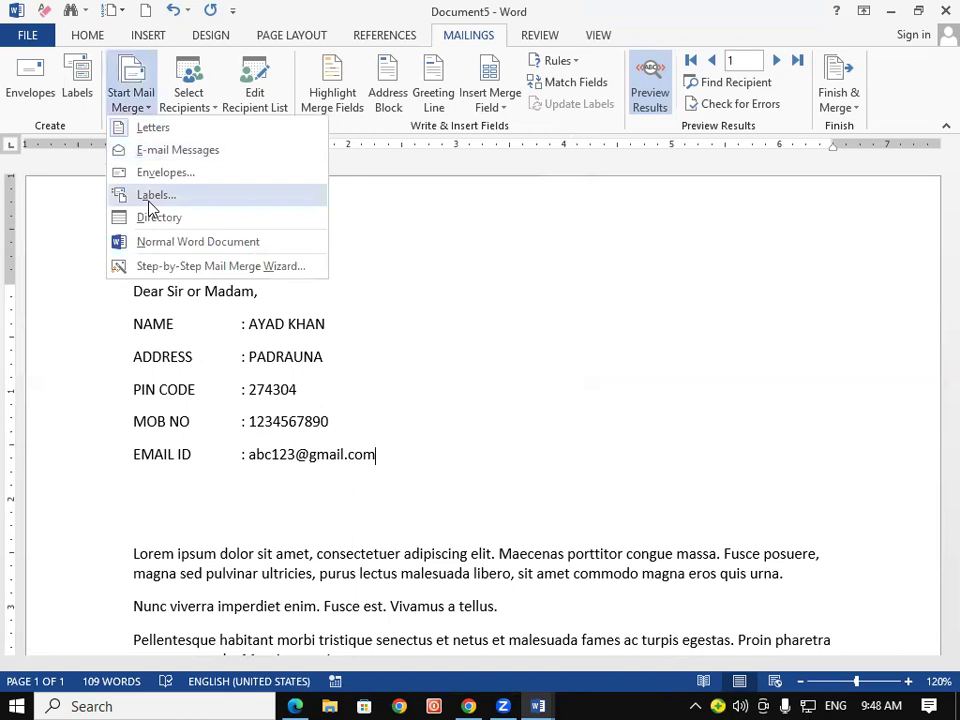
left_click(552, 312)
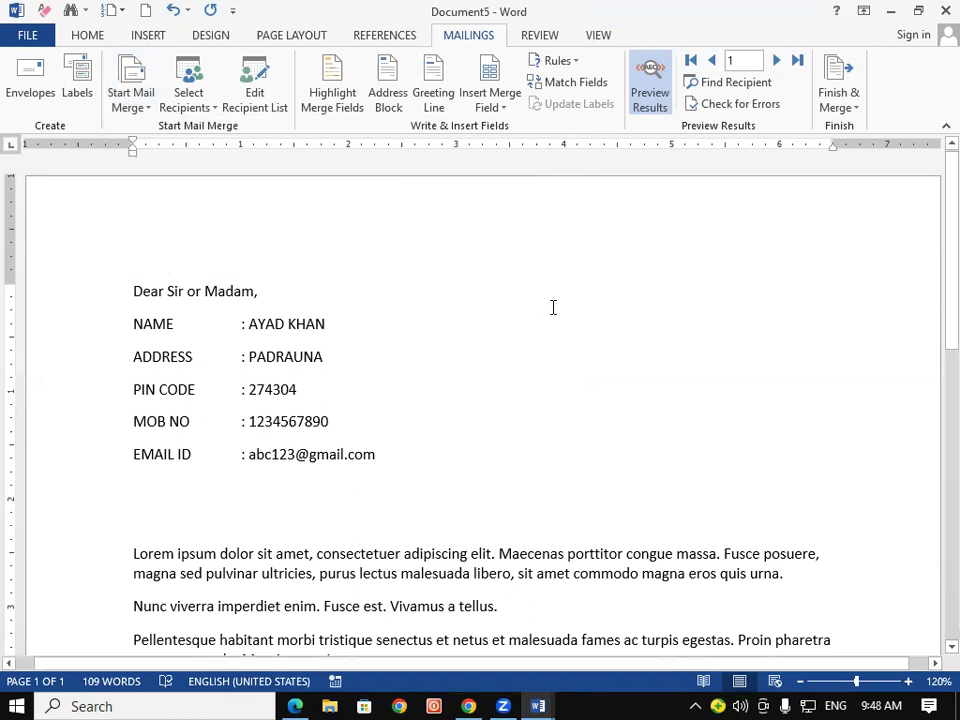
key("ctrl+n")
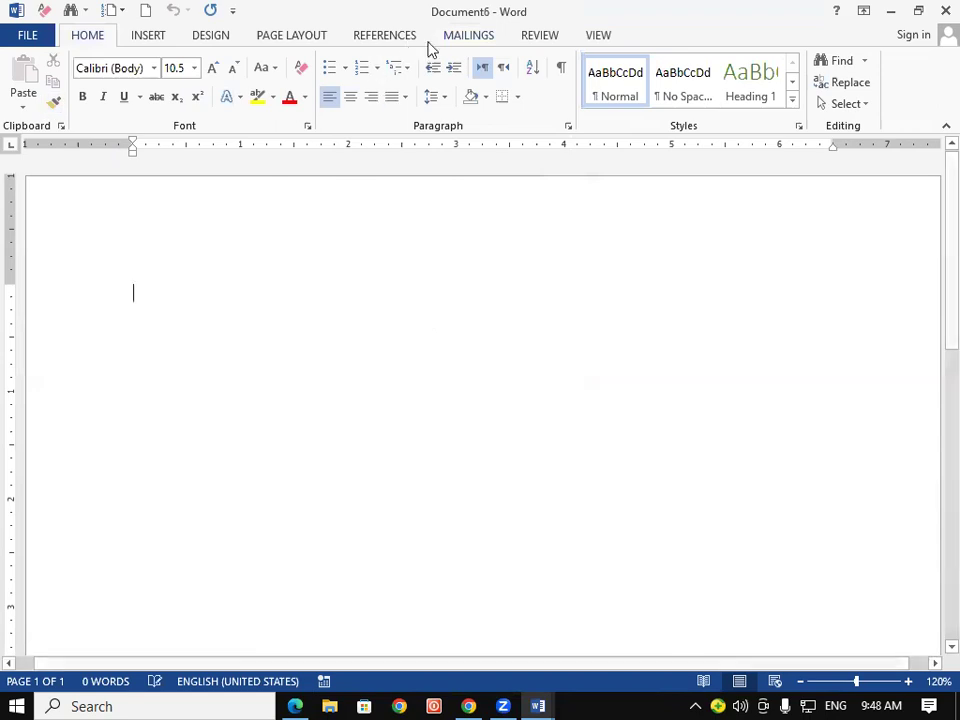
left_click(440, 38)
left_click(146, 107)
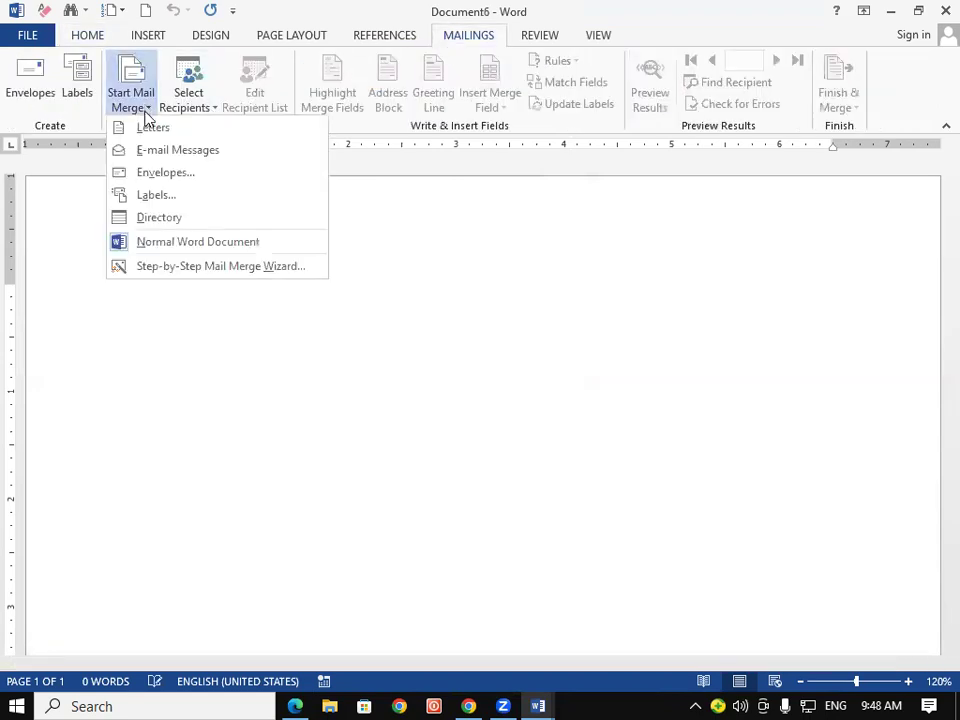
left_click(153, 202)
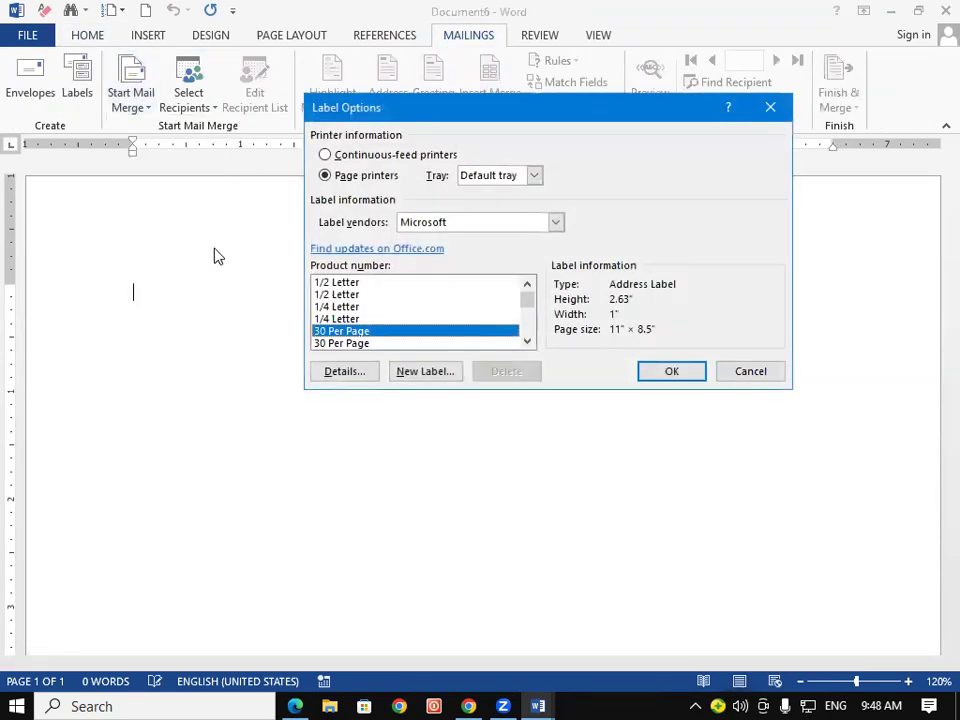
left_click(663, 373)
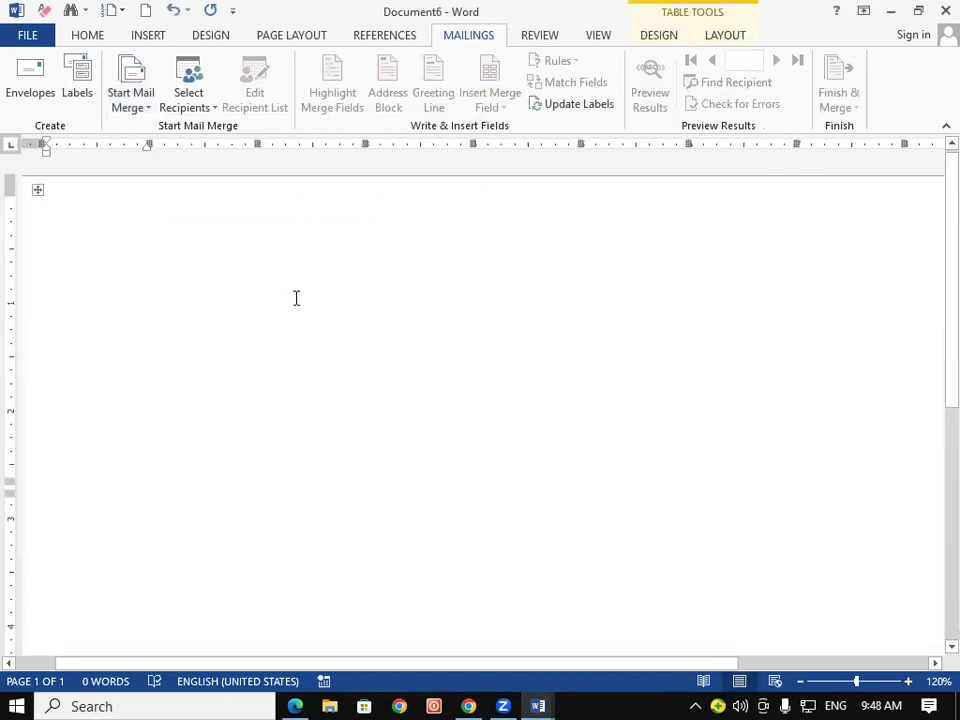
Step: Type DGH in the first label, update all labels, then close without saving
type("DGH")
key("Return")
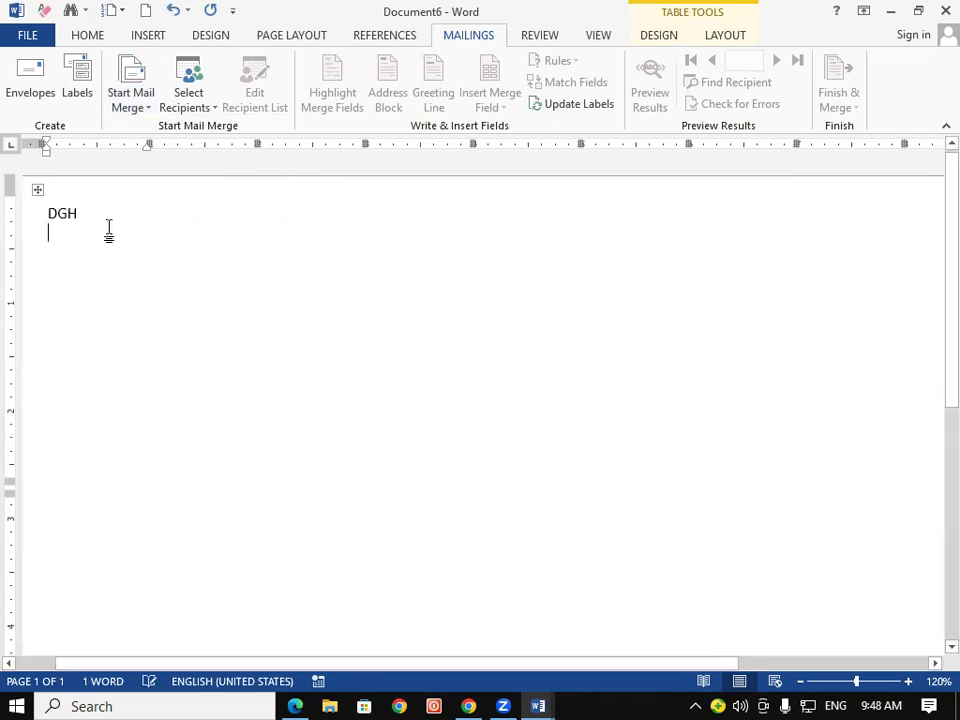
left_click(570, 104)
scroll(450, 252, "down", 3)
scroll(448, 253, "down", 3)
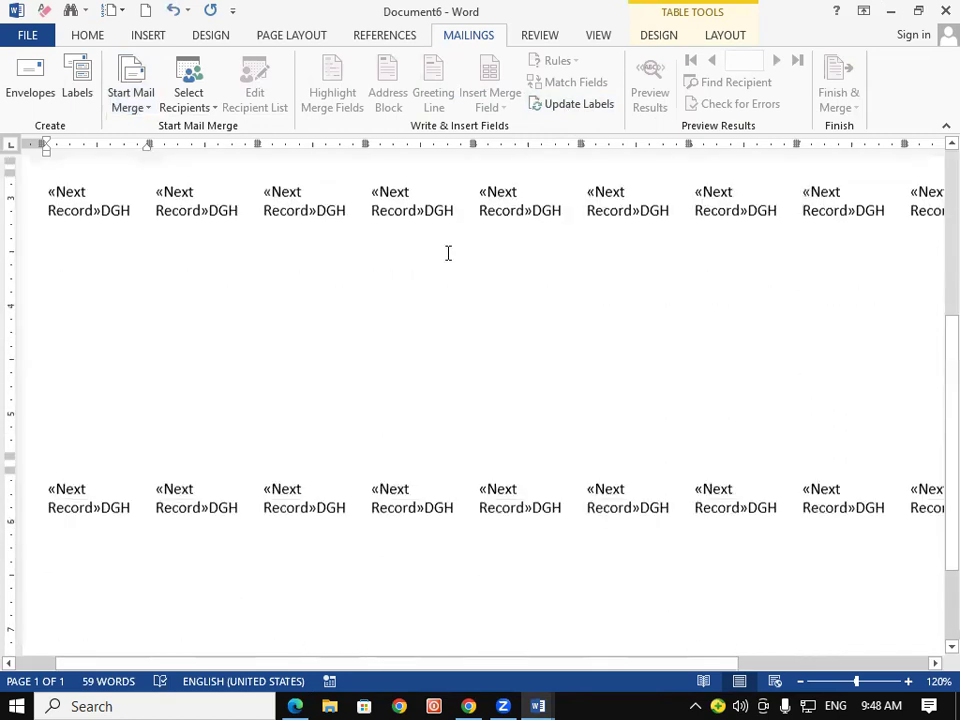
scroll(448, 253, "down", 1)
scroll(448, 253, "down", 1)
scroll(448, 253, "down", 1)
scroll(448, 253, "down", 1)
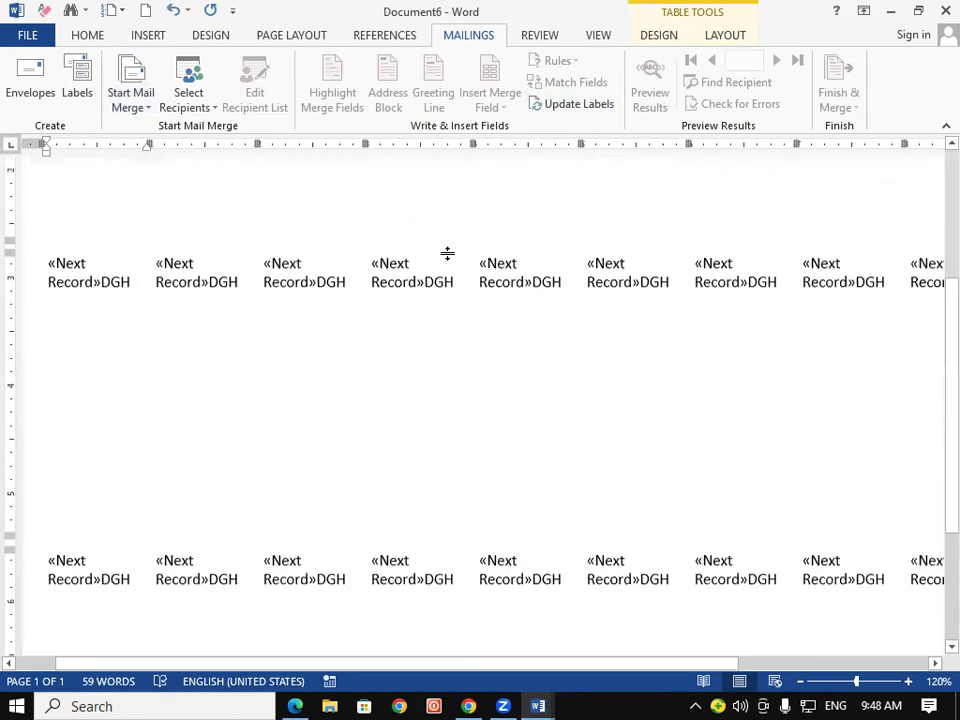
scroll(448, 253, "up", 4)
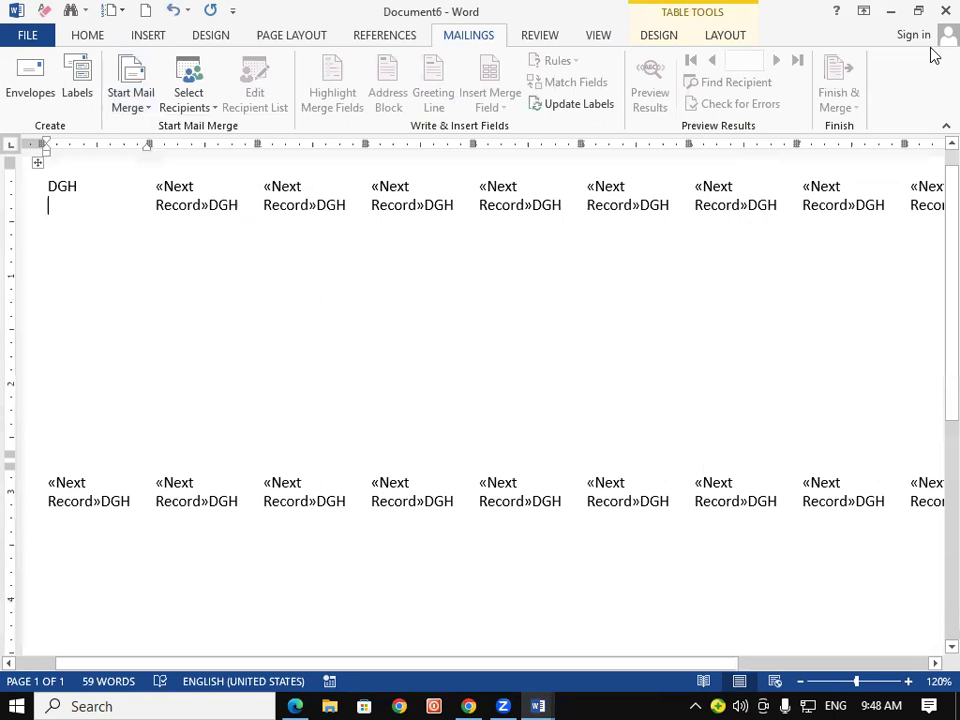
left_click(937, 14)
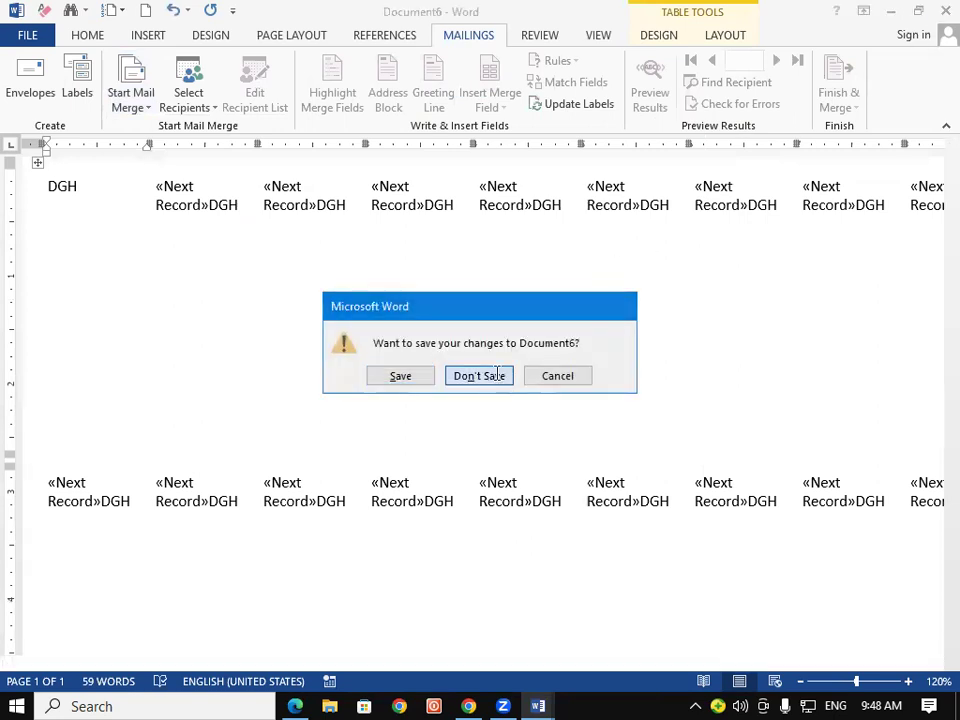
left_click(493, 378)
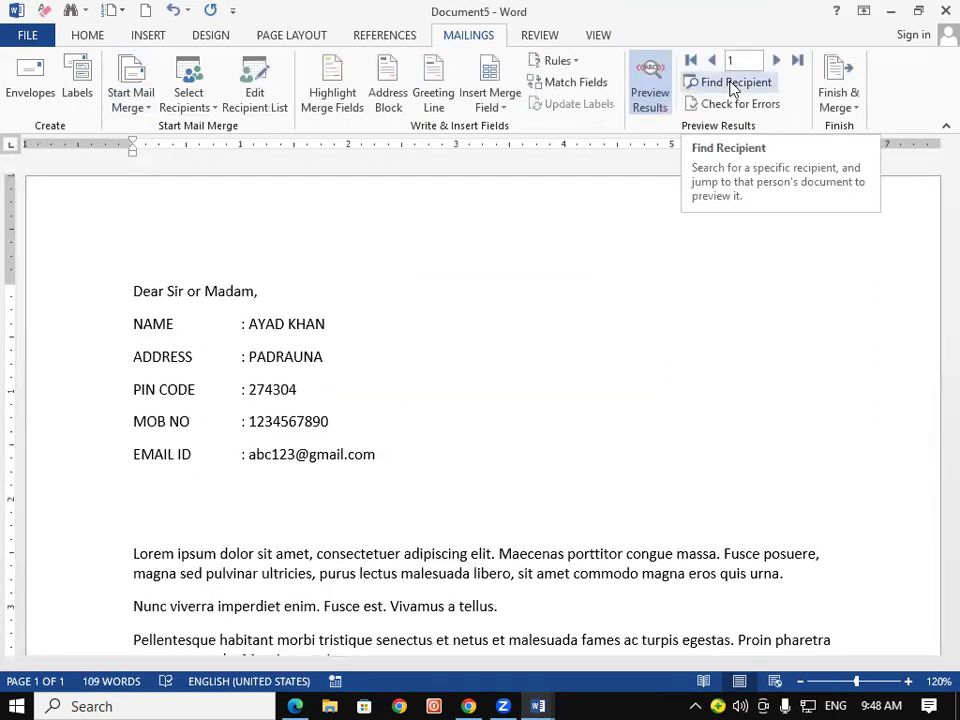
Step: Search for the recipient by name and preview their letter at record 3
left_click(390, 335)
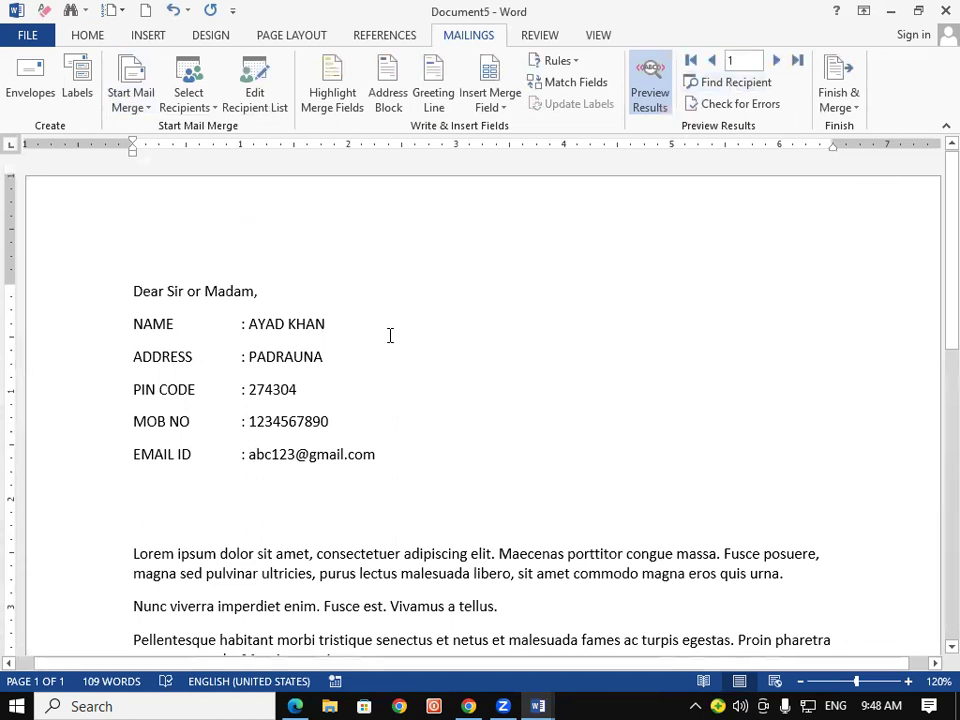
left_click(741, 80)
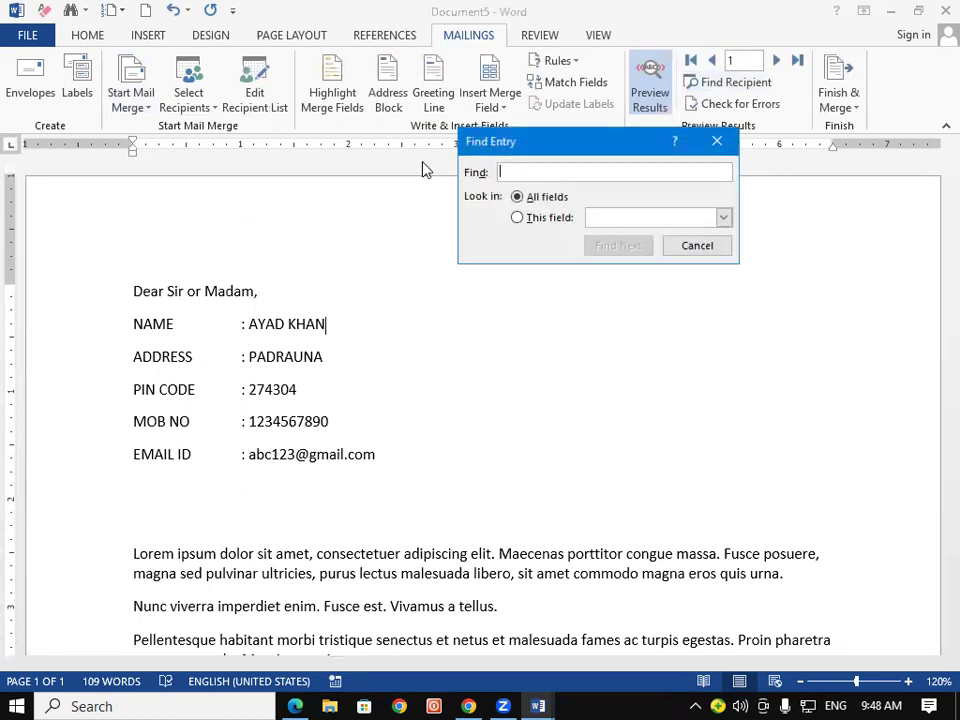
type("SURAJ")
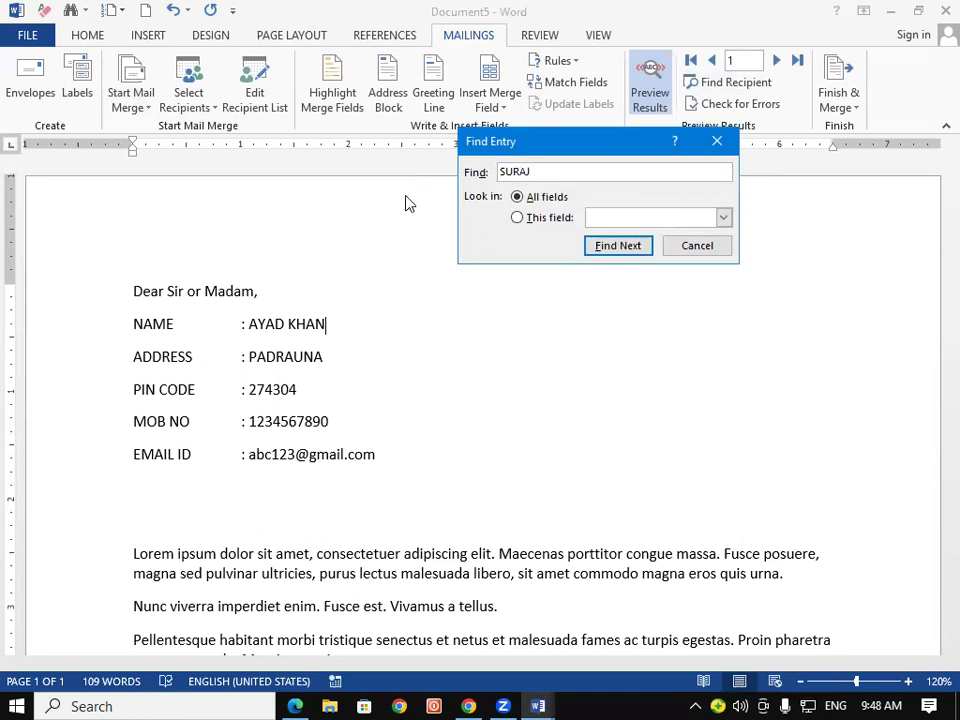
left_click(618, 247)
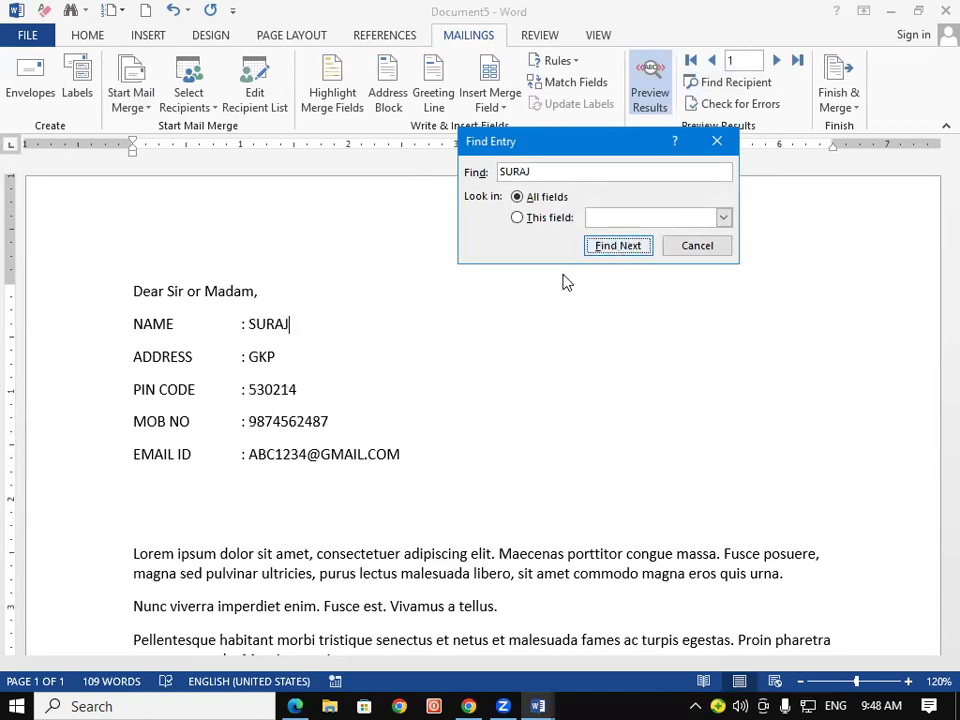
left_click(317, 407)
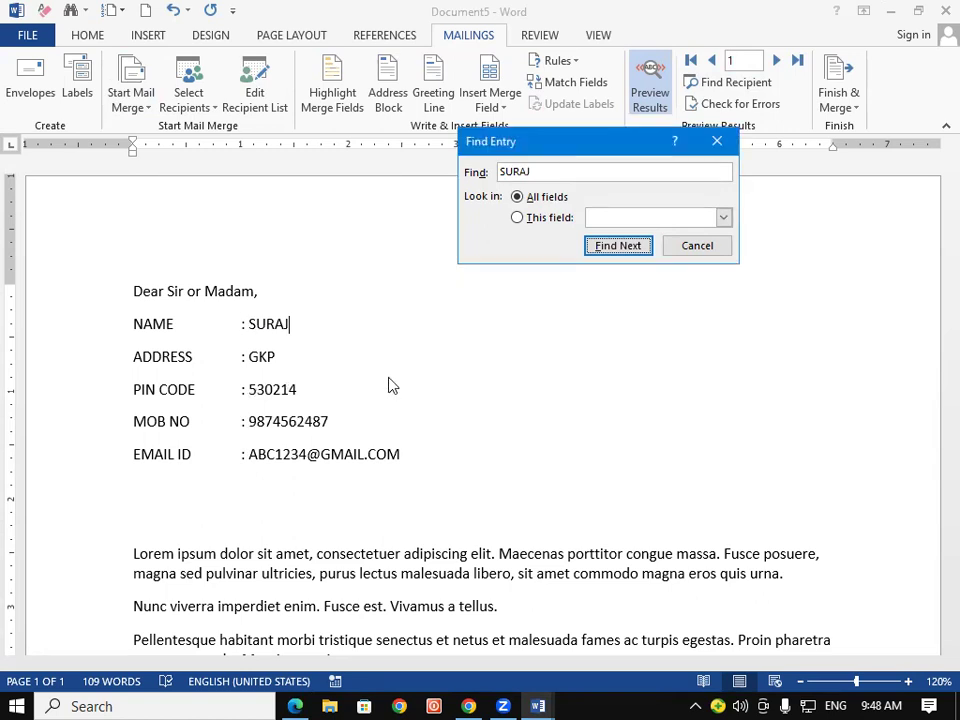
left_click(717, 142)
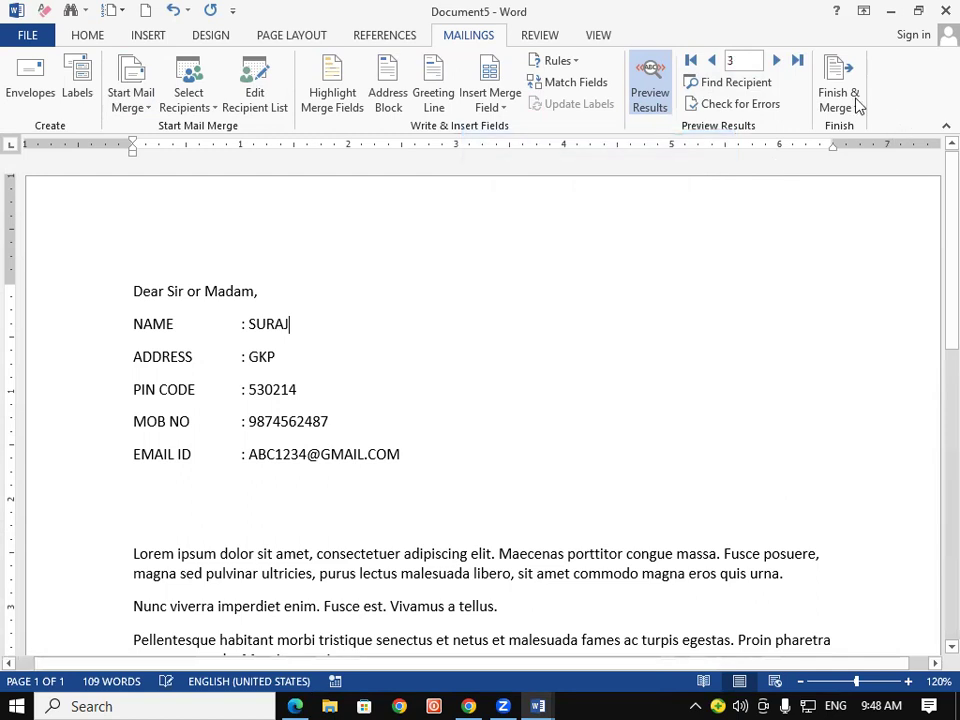
key("Up")
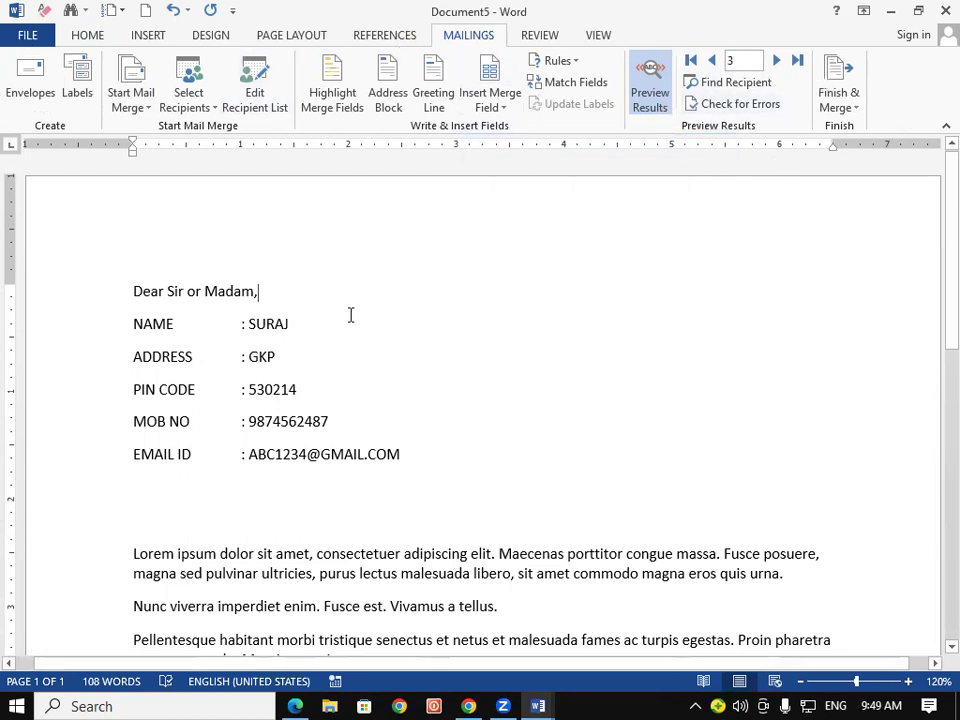